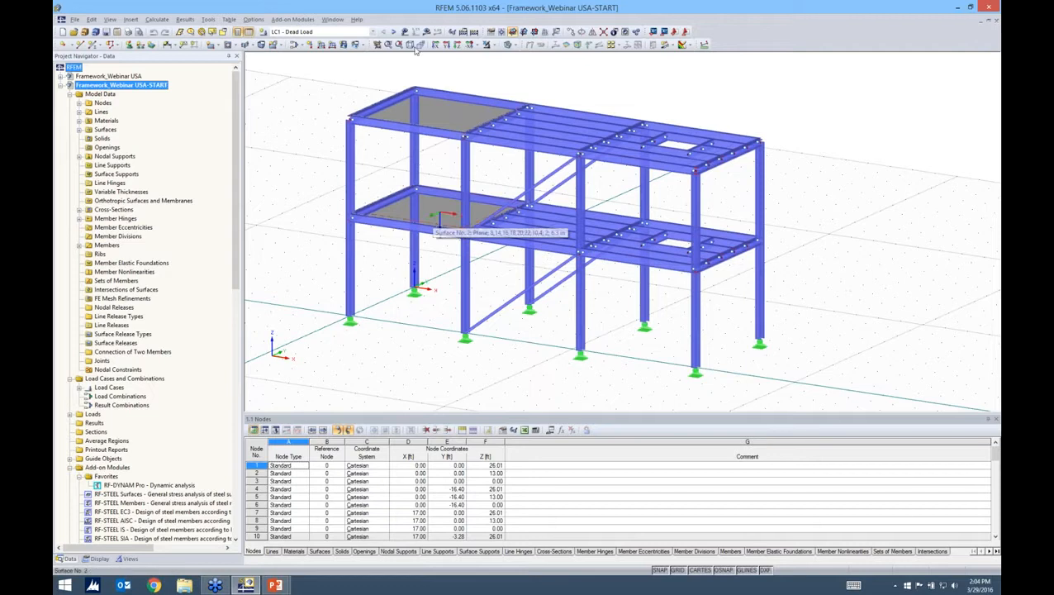
Show the loads of load case LC1 - Dead Load on the frame model.
{"action": "left_click", "coordinate": [372, 32]}
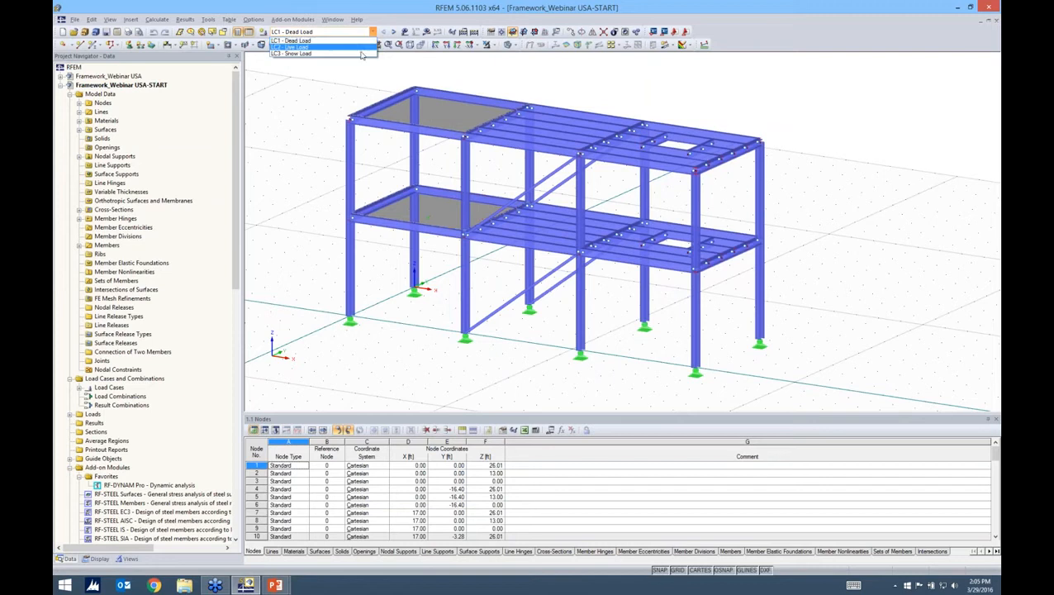
{"action": "left_click", "coordinate": [405, 33]}
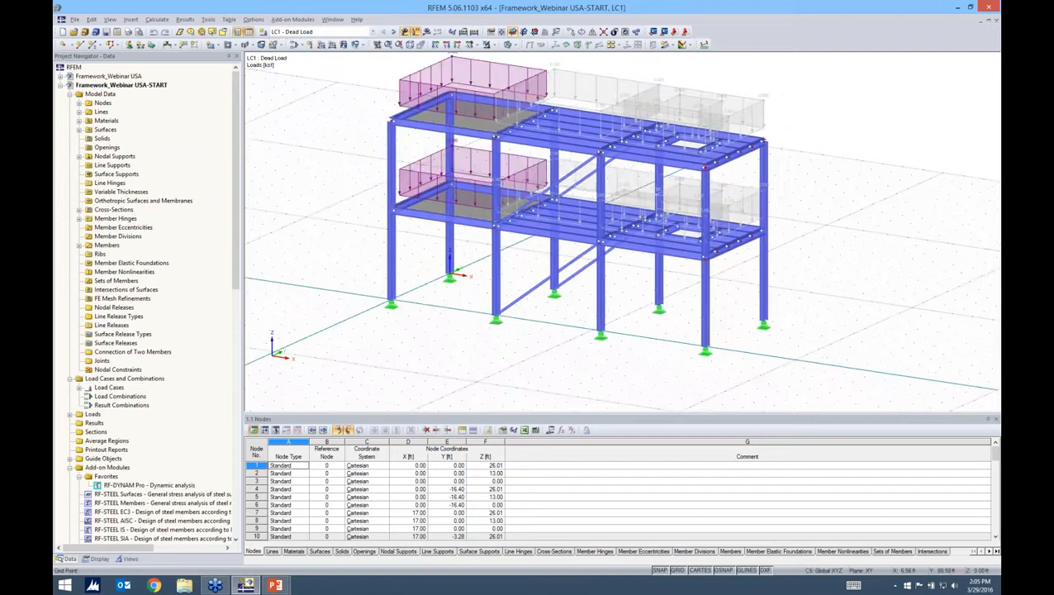
{"action": "scroll", "coordinate": [808, 129], "scroll_direction": "down", "scroll_amount": 1}
{"action": "middle_click_drag", "start_coordinate": [808, 130], "coordinate": [766, 162]}
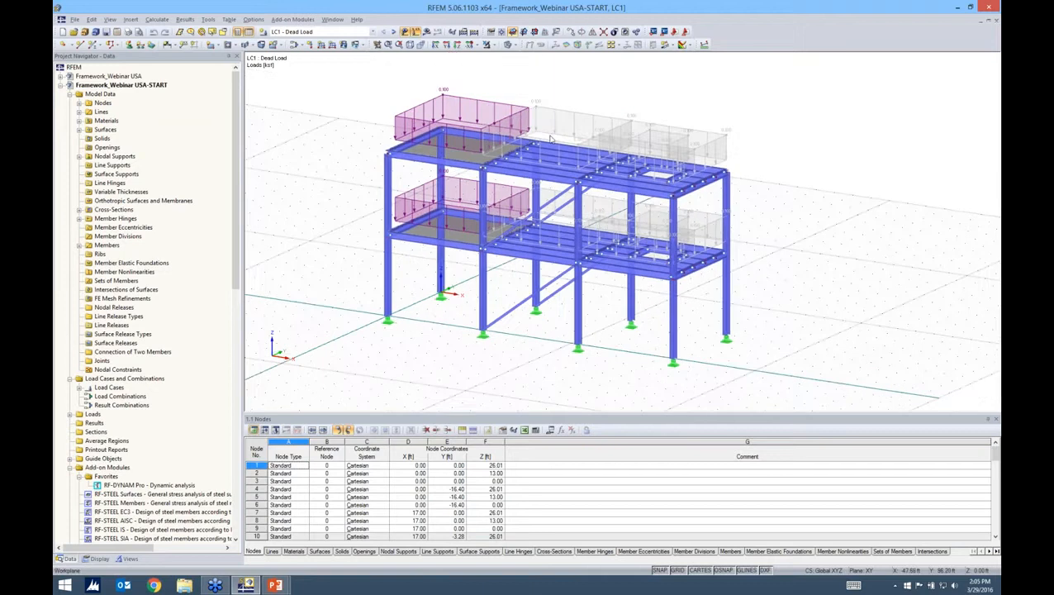
Display the generated dead loads separately on the beams, inspect their distribution, and return to the combined area load display.
{"action": "right_click", "coordinate": [627, 129]}
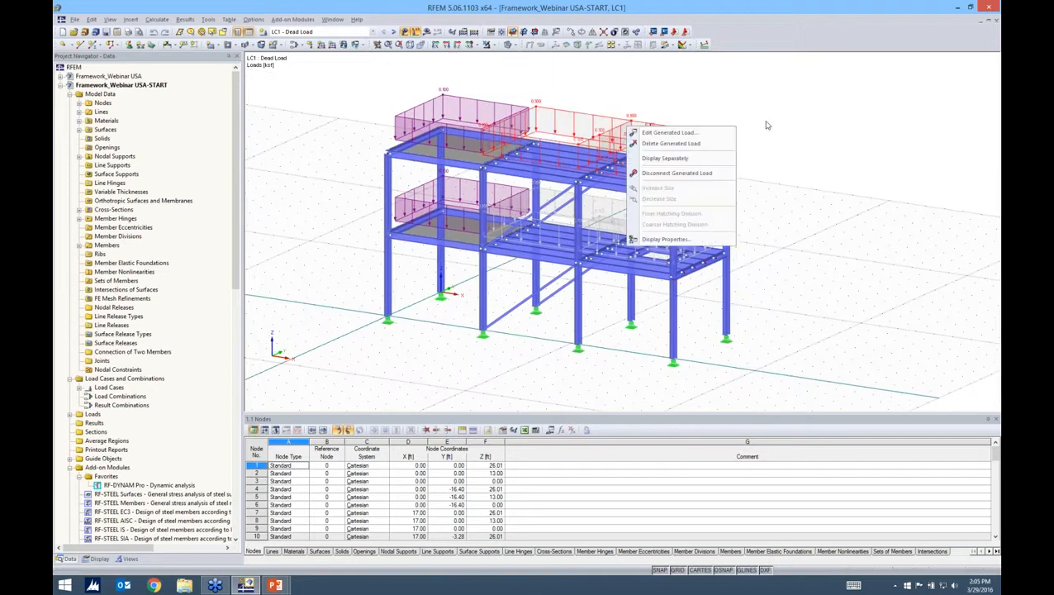
{"action": "left_click", "coordinate": [631, 132]}
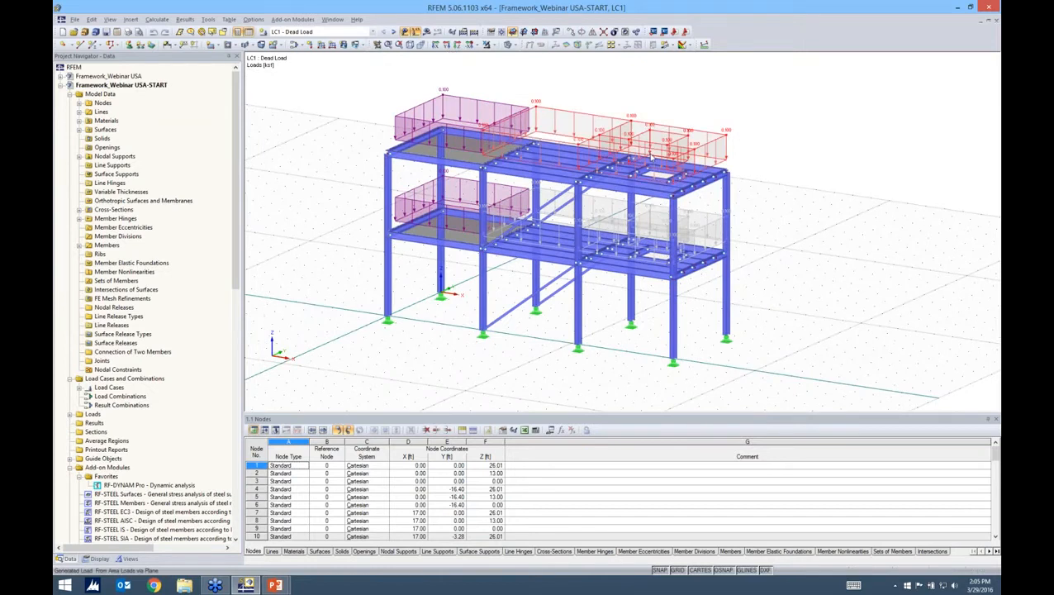
{"action": "right_click", "coordinate": [630, 127]}
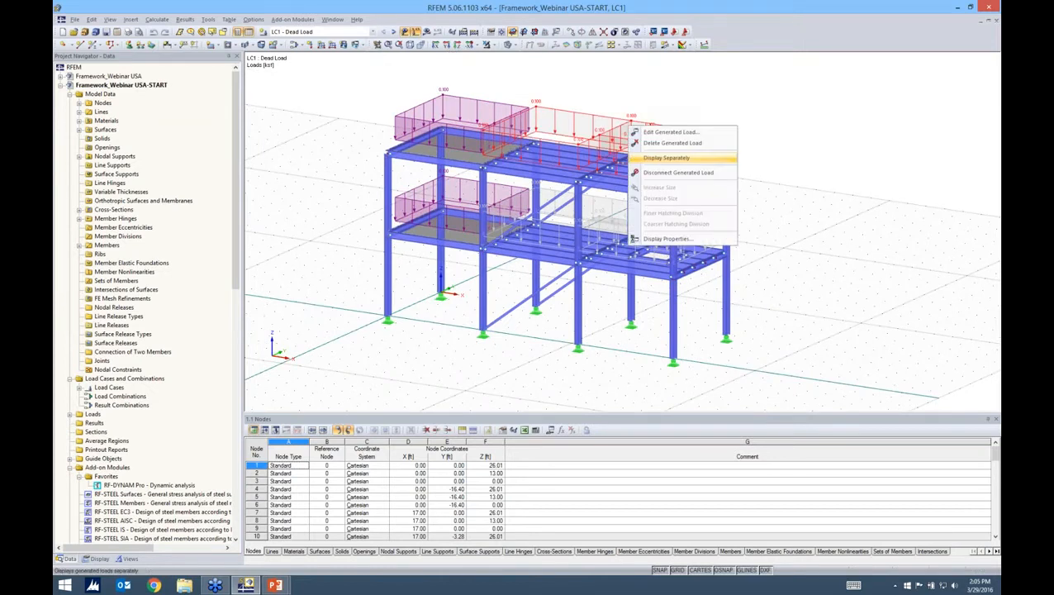
{"action": "left_click", "coordinate": [665, 157]}
{"action": "middle_click_drag", "start_coordinate": [595, 203], "coordinate": [598, 162], "text": "ctrl"}
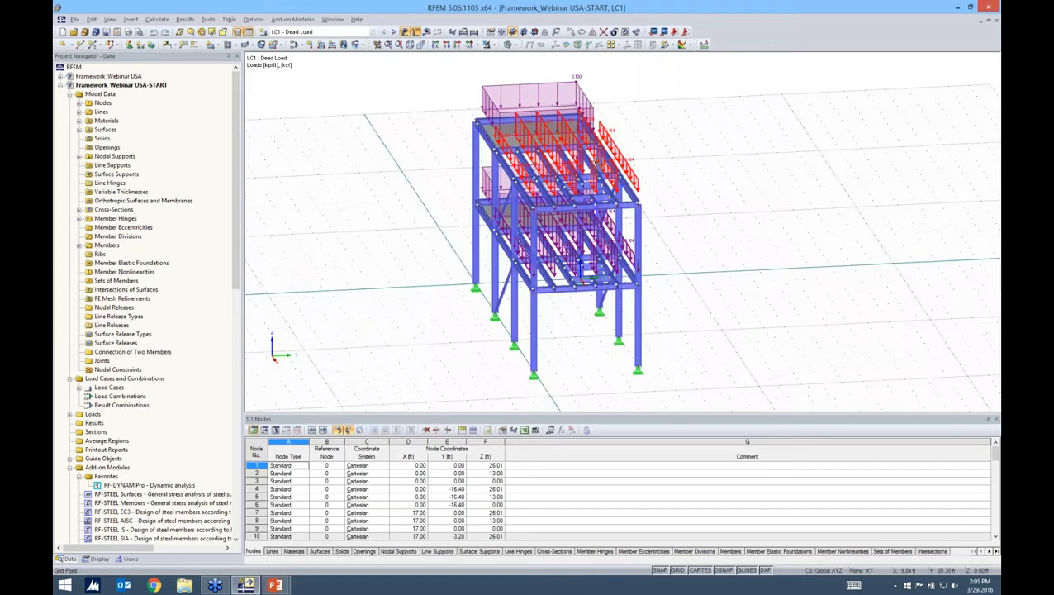
{"action": "middle_click_drag", "start_coordinate": [735, 193], "coordinate": [818, 192], "text": "ctrl"}
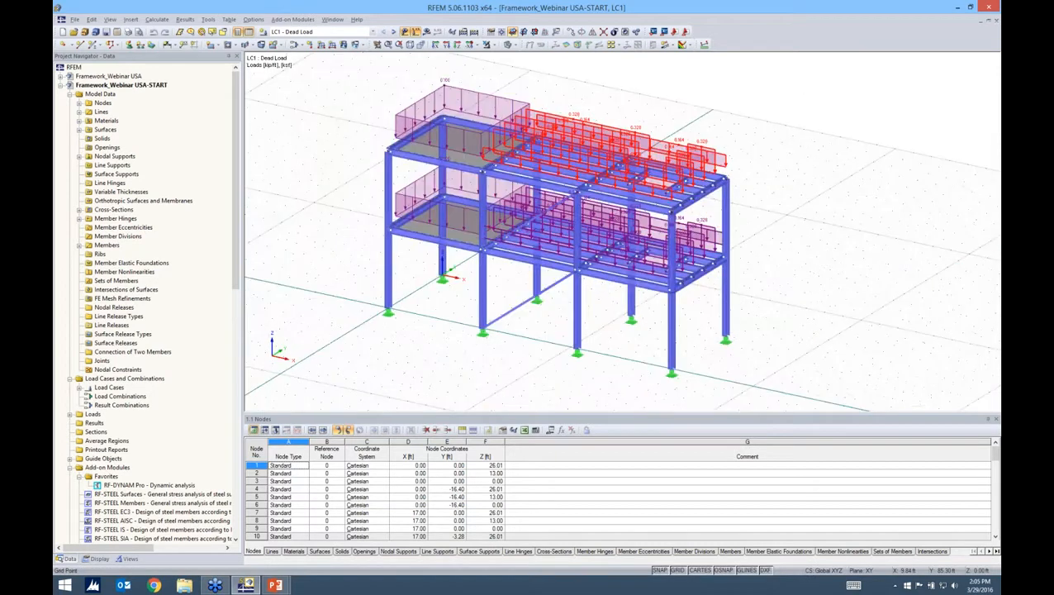
{"action": "right_click", "coordinate": [564, 123]}
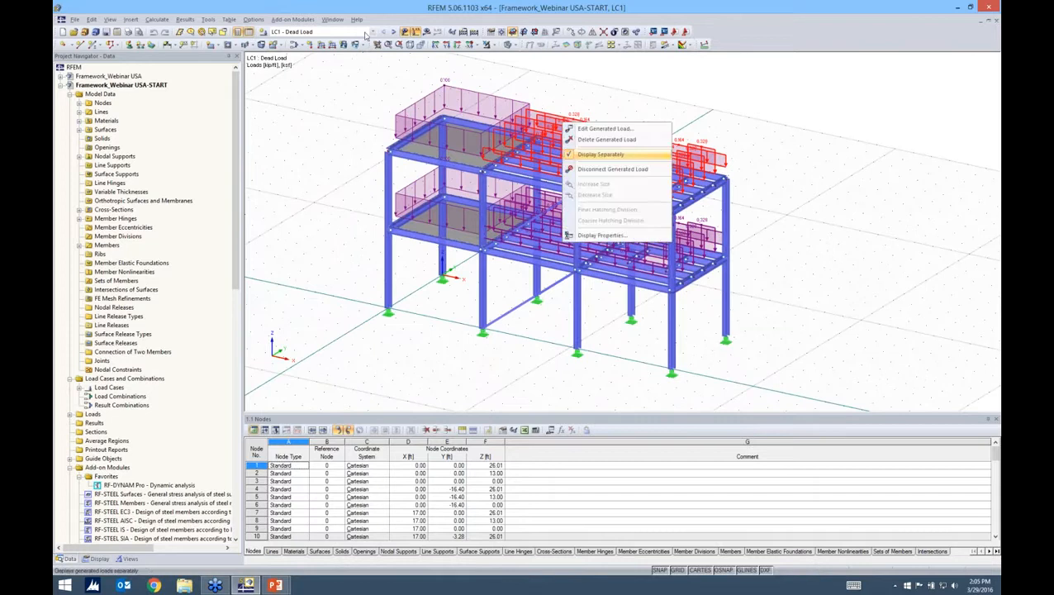
Display the loads of LC2 - Live Load and LC3 - Snow Load on the model one after the other.
{"action": "left_click", "coordinate": [365, 33]}
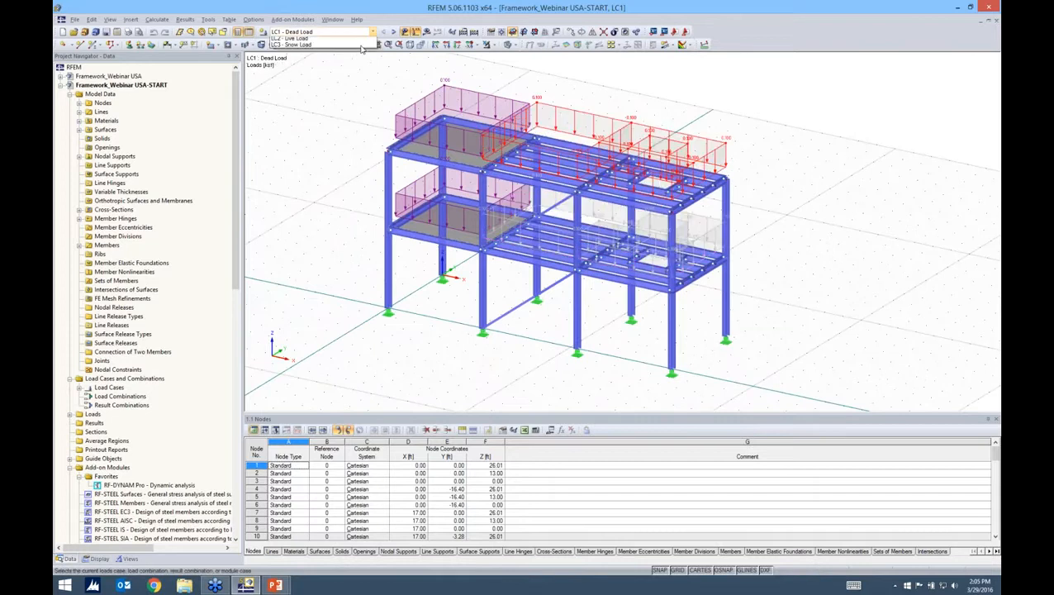
{"action": "left_click", "coordinate": [298, 38]}
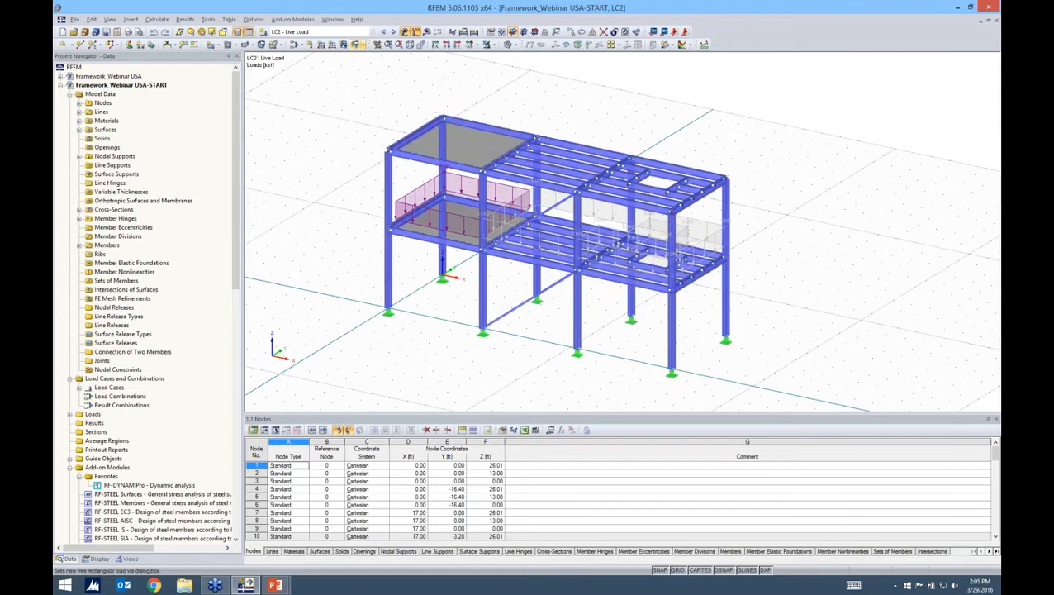
{"action": "middle_click_drag", "start_coordinate": [762, 249], "coordinate": [765, 223], "text": "ctrl"}
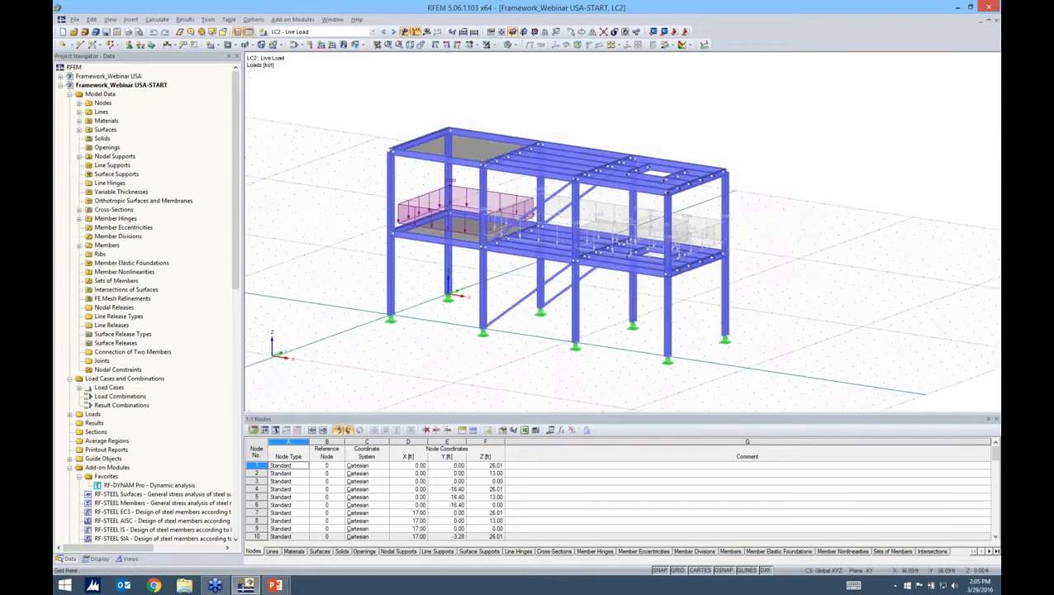
{"action": "left_click", "coordinate": [395, 32]}
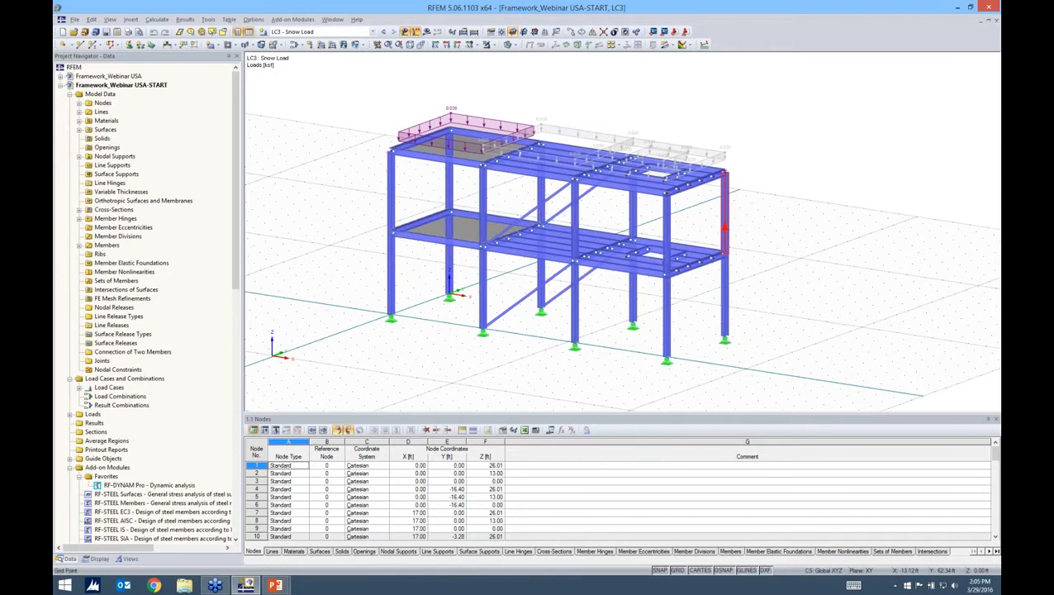
{"action": "middle_click_drag", "start_coordinate": [725, 227], "coordinate": [959, 223], "text": "ctrl"}
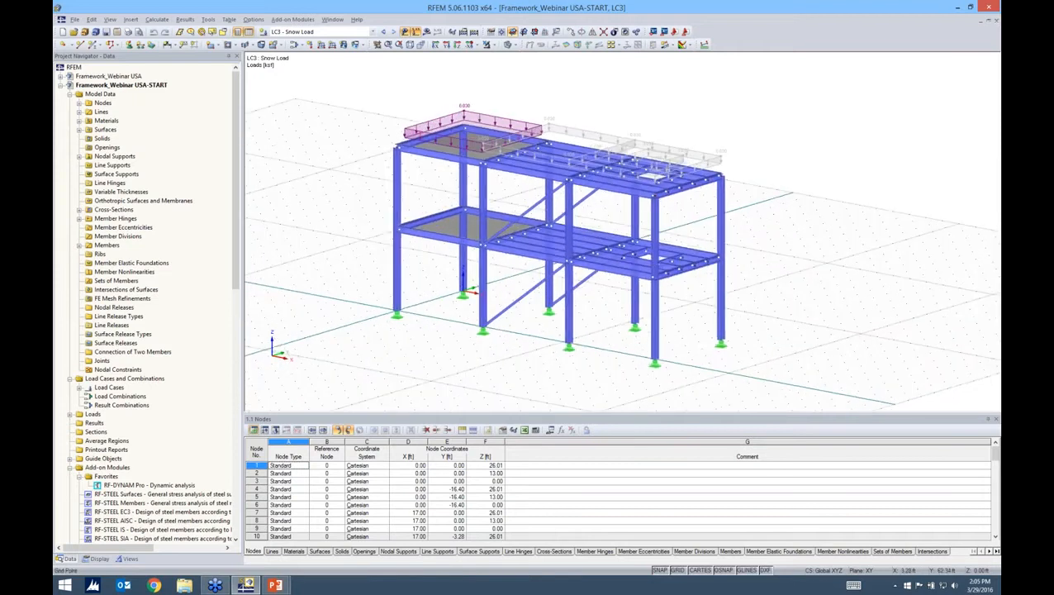
{"action": "middle_click_drag", "start_coordinate": [782, 252], "coordinate": [748, 244]}
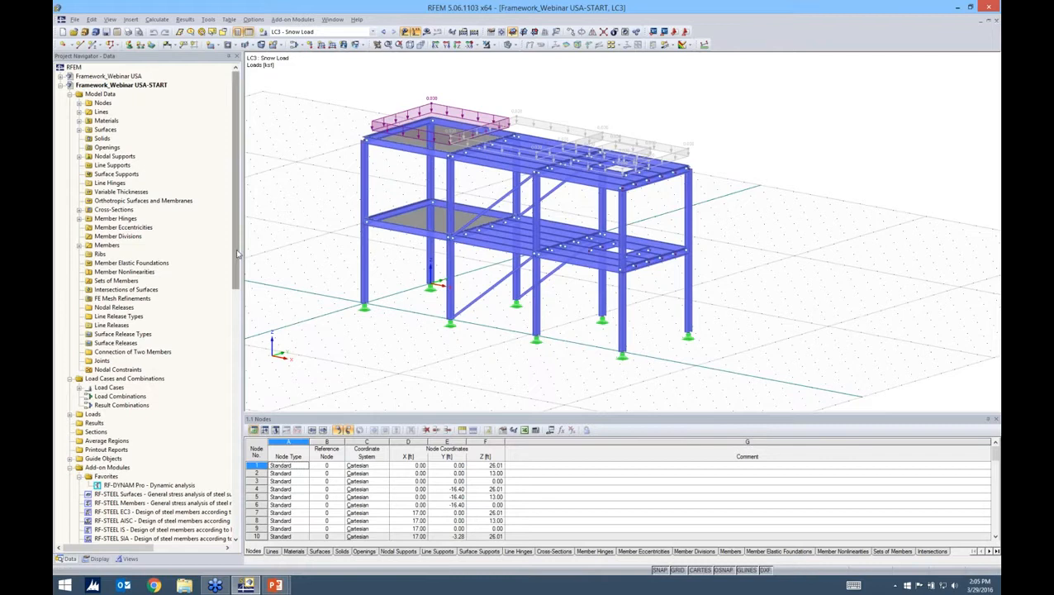
Look through the available add-on modules in the navigator and check the Favorite option for RF-STEEL SP and RF-DYNAM Pro.
{"action": "left_click_drag", "start_coordinate": [236, 254], "coordinate": [232, 338]}
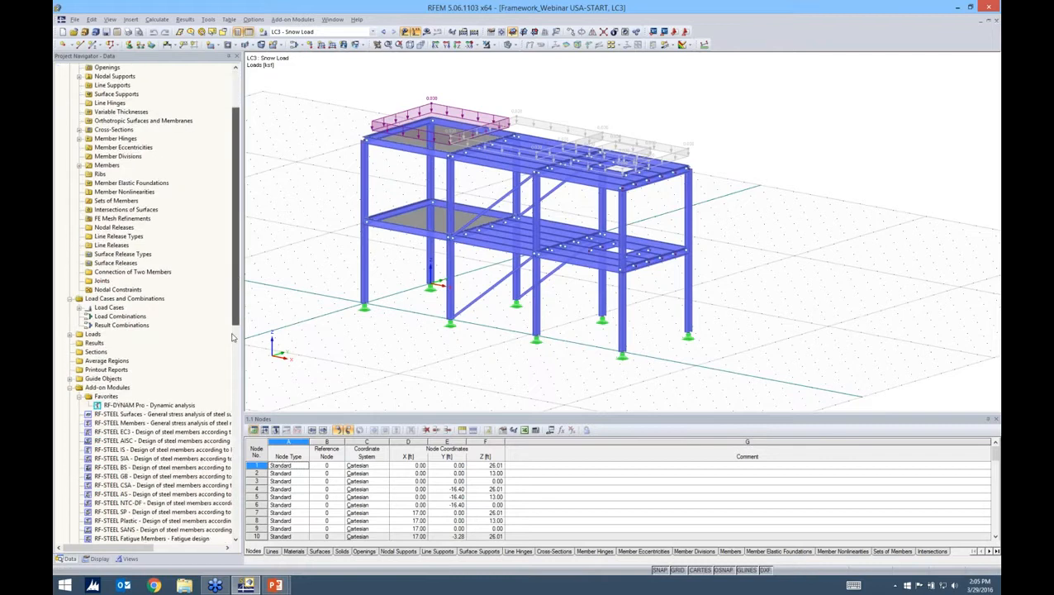
{"action": "scroll", "coordinate": [232, 337], "scroll_direction": "down", "scroll_amount": 5}
{"action": "scroll", "coordinate": [227, 457], "scroll_direction": "down", "scroll_amount": 9}
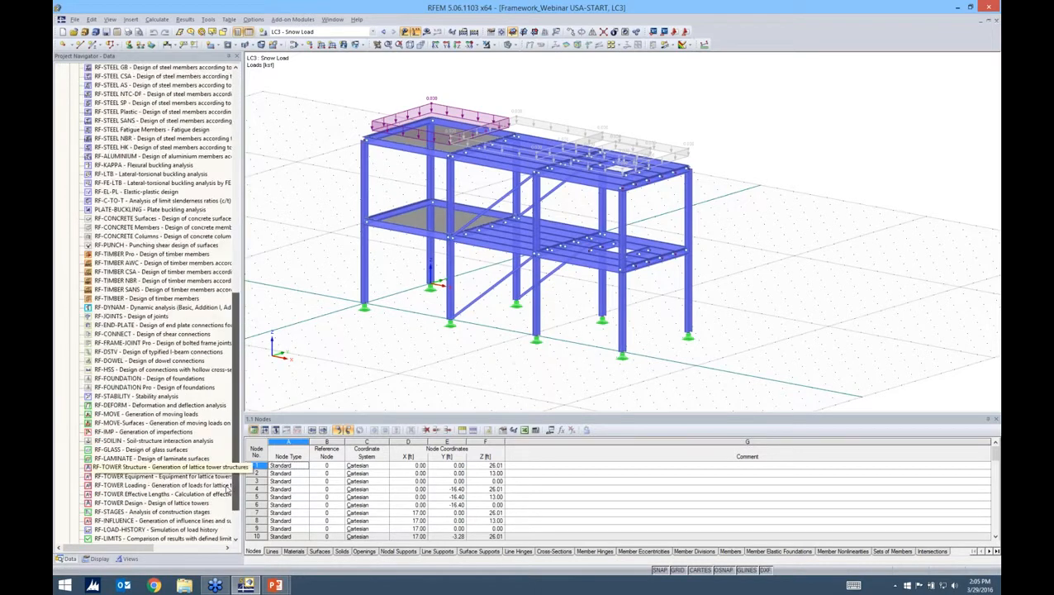
{"action": "scroll", "coordinate": [199, 369], "scroll_direction": "up", "scroll_amount": 7}
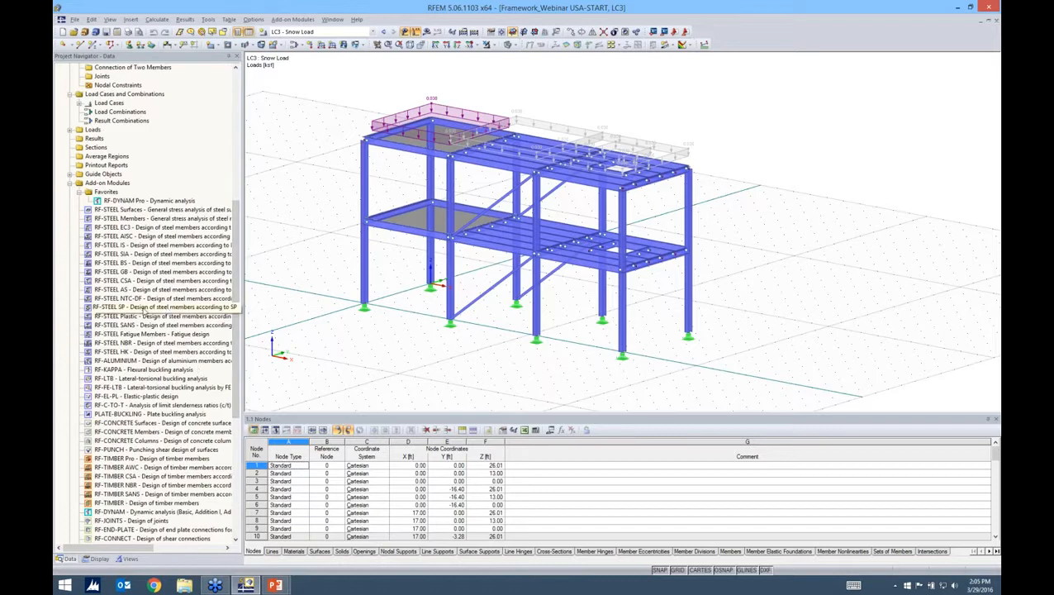
{"action": "right_click", "coordinate": [144, 309]}
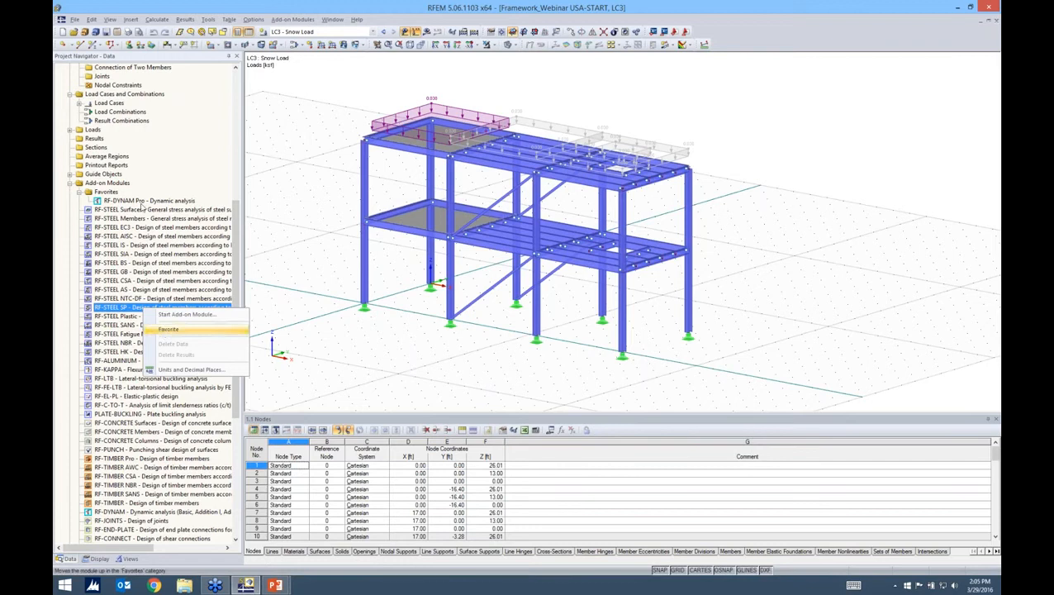
{"action": "right_click", "coordinate": [136, 205]}
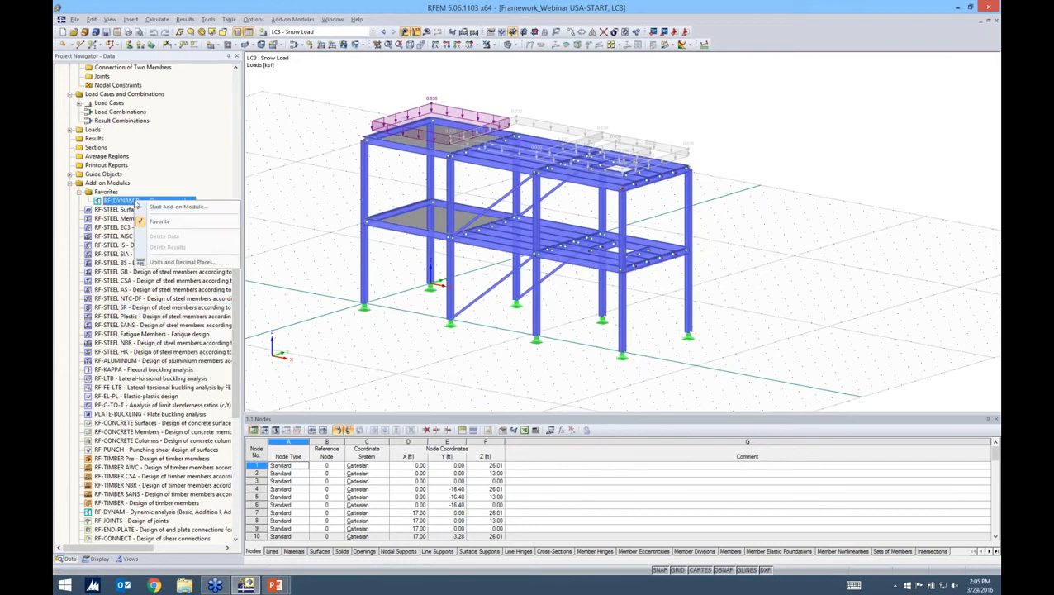
{"action": "left_click", "coordinate": [277, 173]}
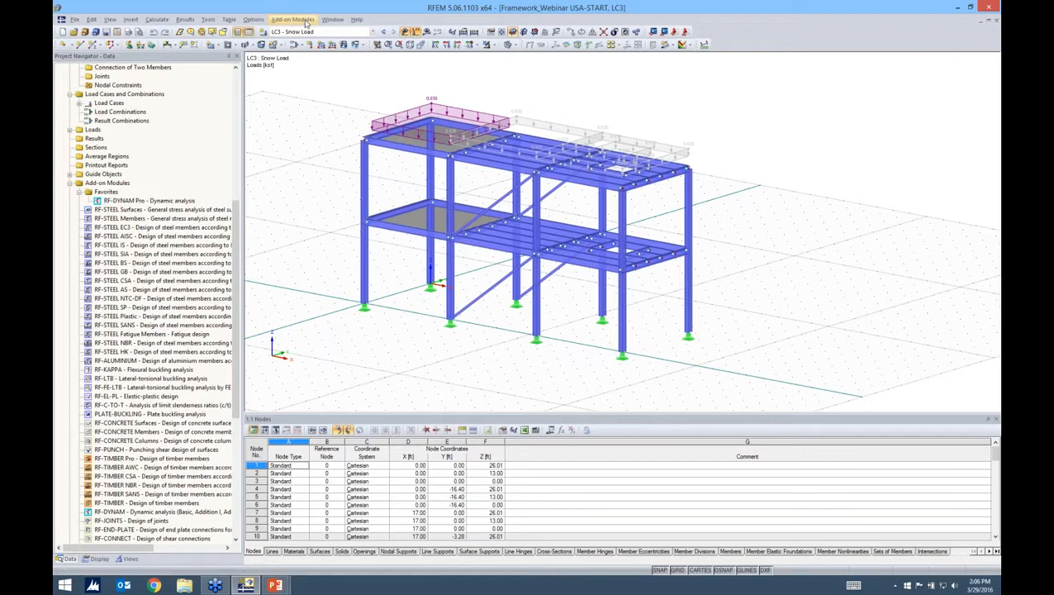
Start the RF-DYNAM Pro dynamic analysis module and activate mass combinations for the natural vibrations.
{"action": "left_click", "coordinate": [294, 19]}
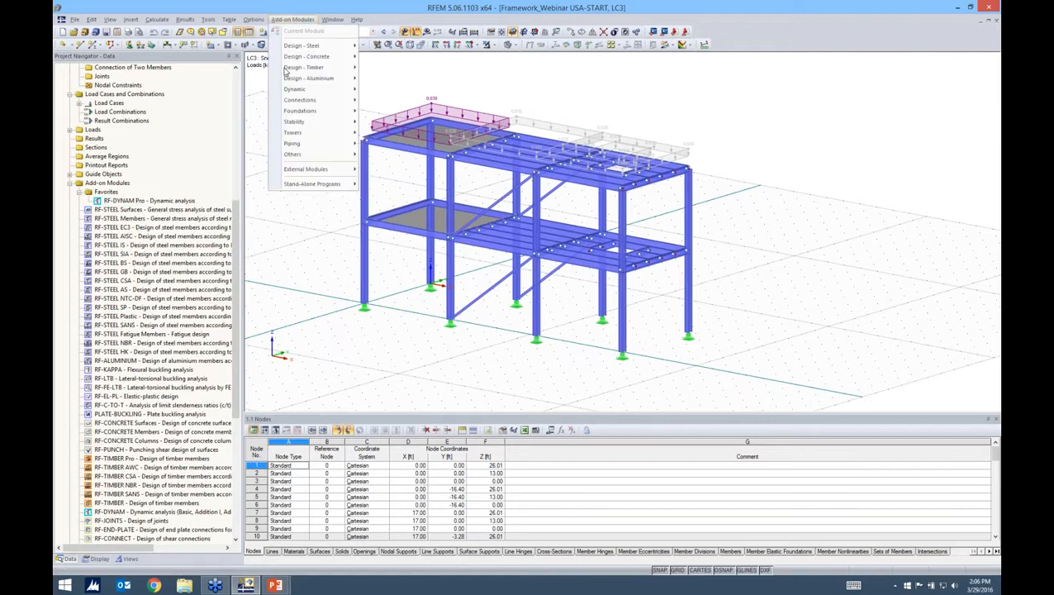
{"action": "mouse_move", "coordinate": [301, 92]}
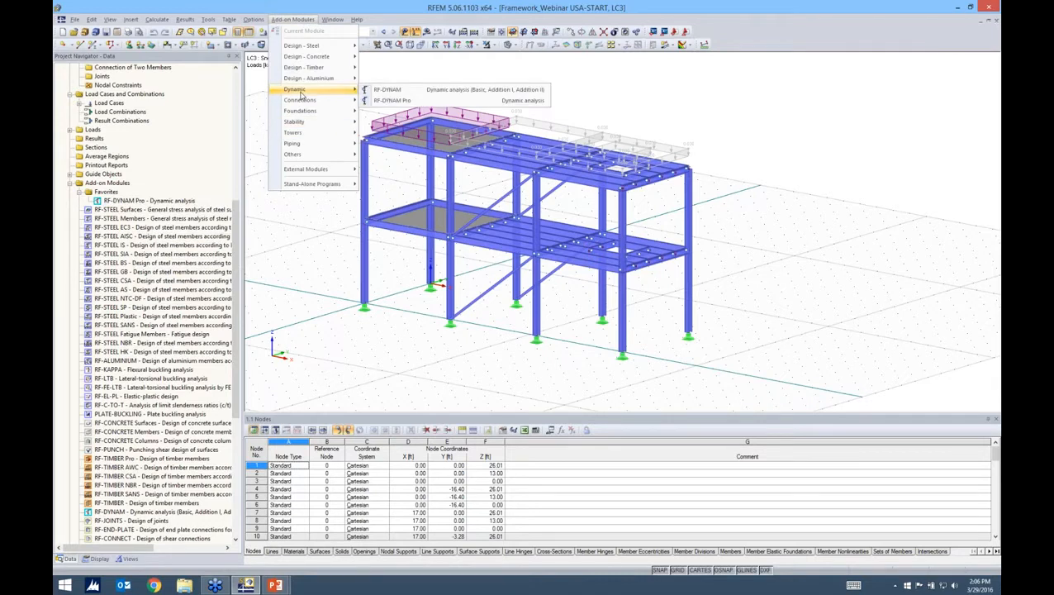
{"action": "left_click", "coordinate": [392, 100]}
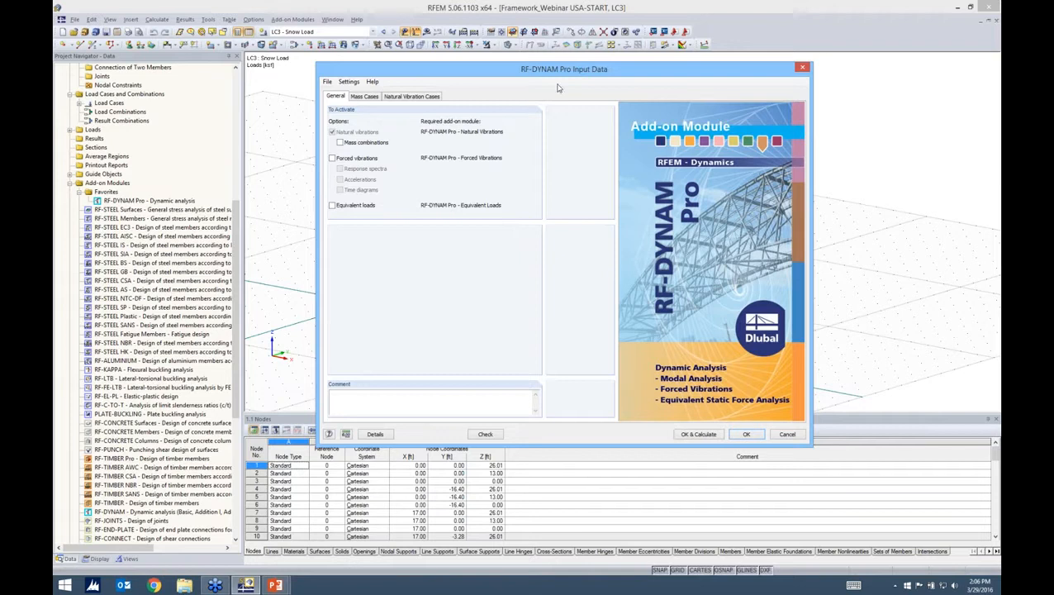
{"action": "mouse_move", "coordinate": [518, 71]}
{"action": "left_mouse_down"}
{"action": "mouse_move", "coordinate": [517, 87]}
{"action": "mouse_move", "coordinate": [525, 75]}
{"action": "left_mouse_up"}
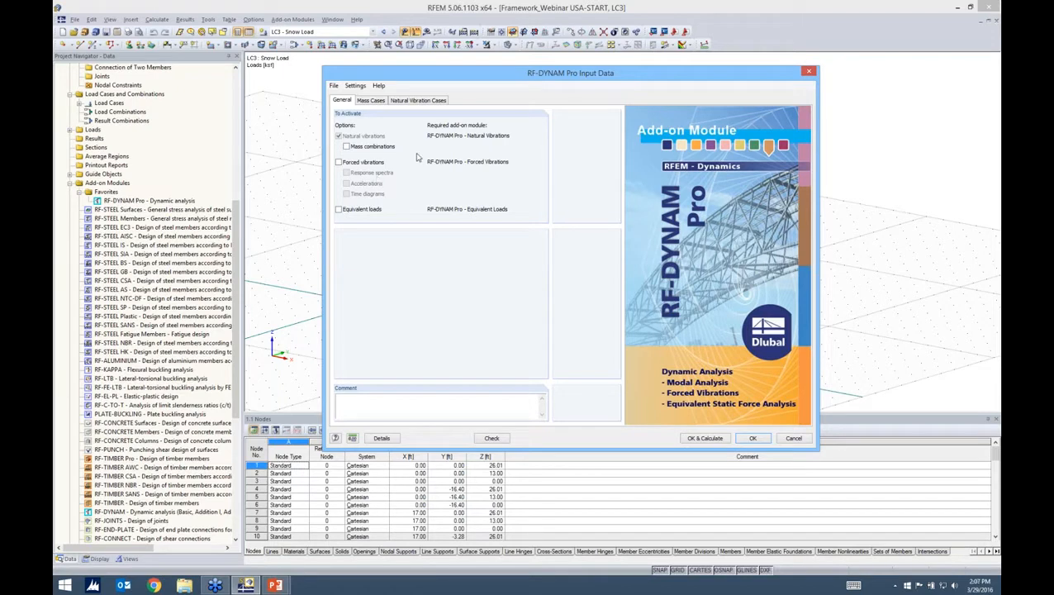
{"action": "left_click", "coordinate": [348, 146]}
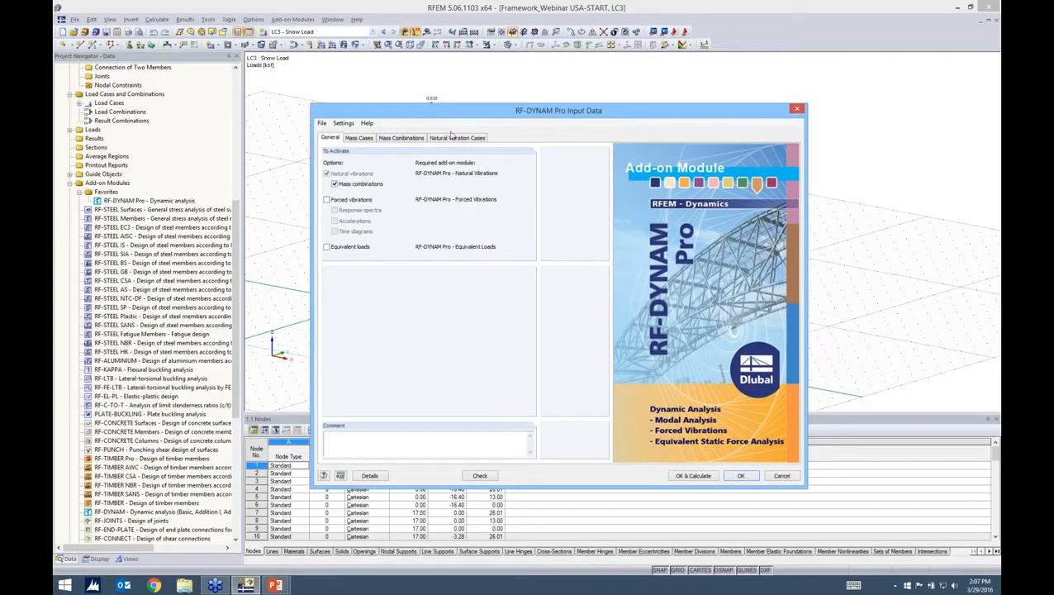
Describe mass case MC1 as "Dead Load" and set its mass case type to Permanent.
{"action": "left_click", "coordinate": [360, 138]}
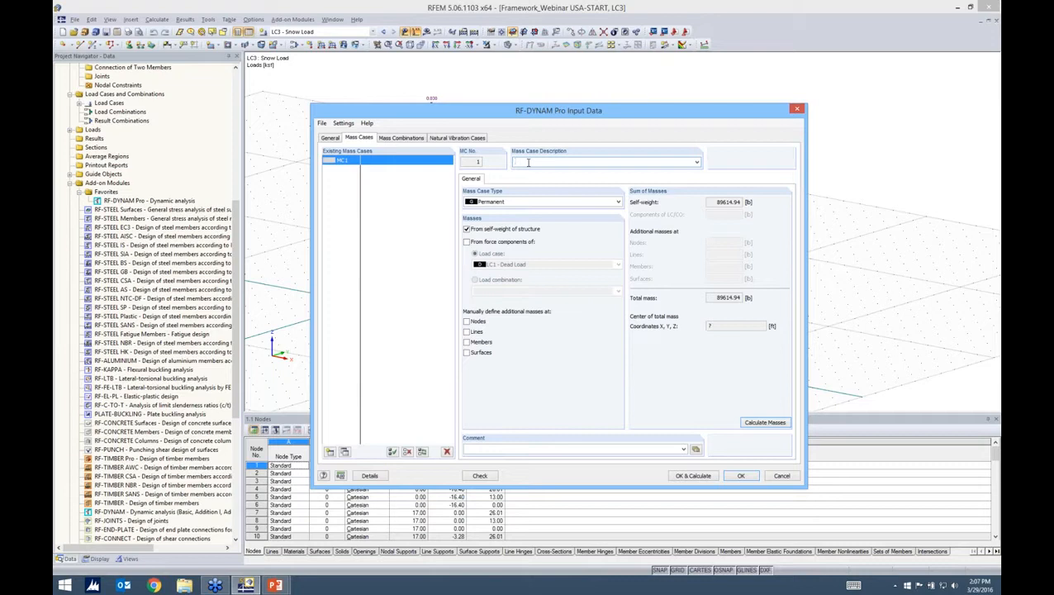
{"action": "type", "text": "Dead Load"}
{"action": "left_click", "coordinate": [501, 204]}
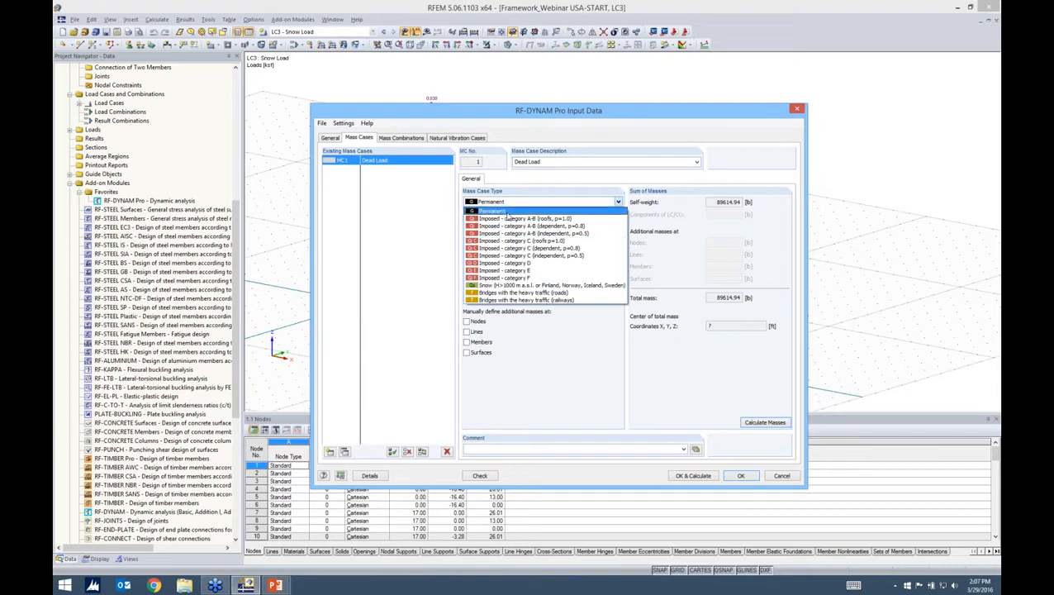
{"action": "left_click", "coordinate": [502, 211]}
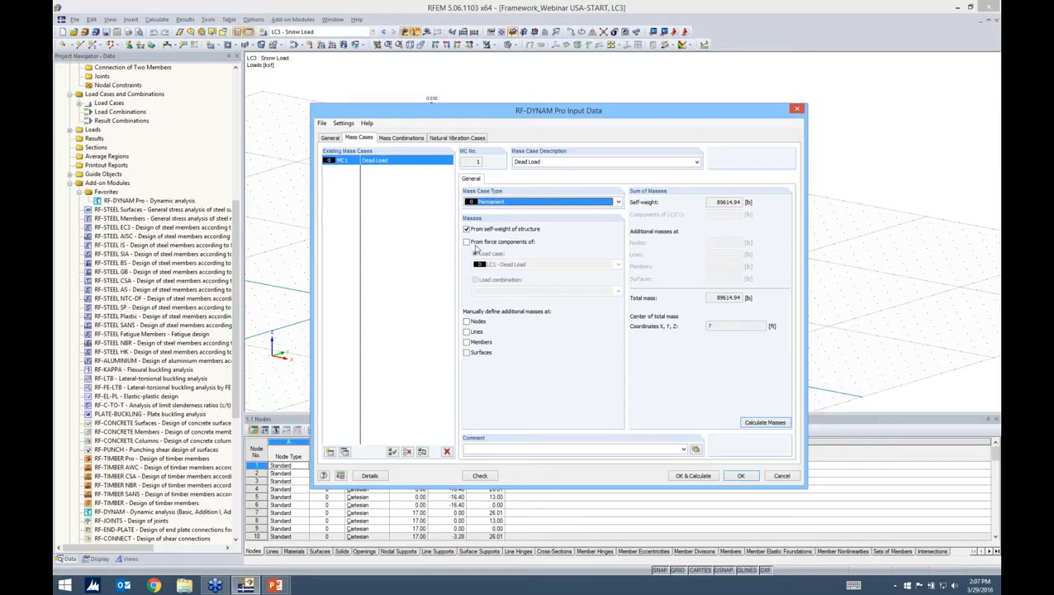
Include masses from the force components of load case LC1 - Dead Load in mass case MC1.
{"action": "left_click", "coordinate": [502, 243]}
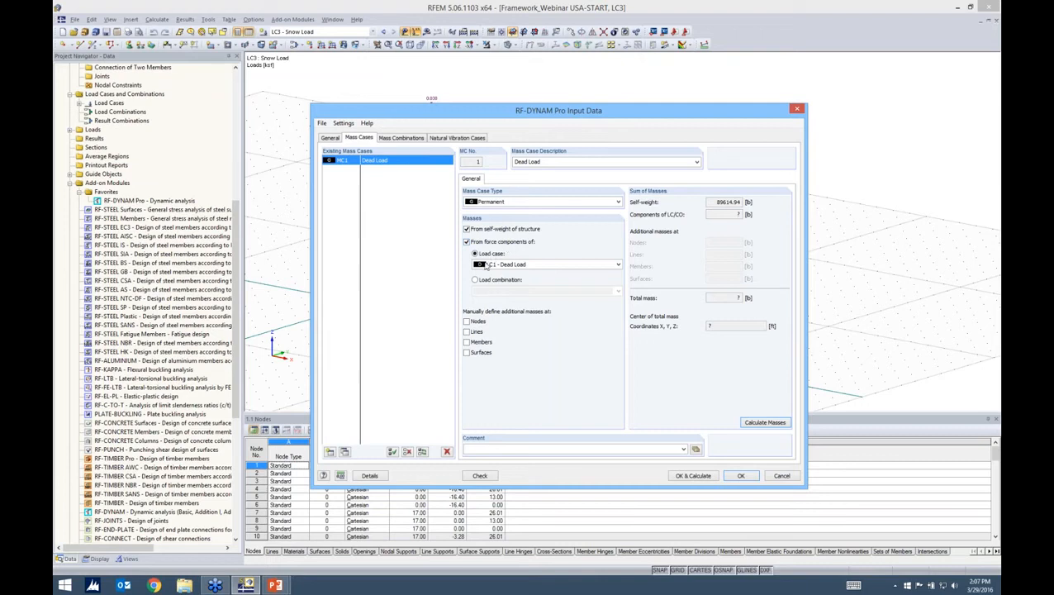
{"action": "left_click", "coordinate": [487, 265]}
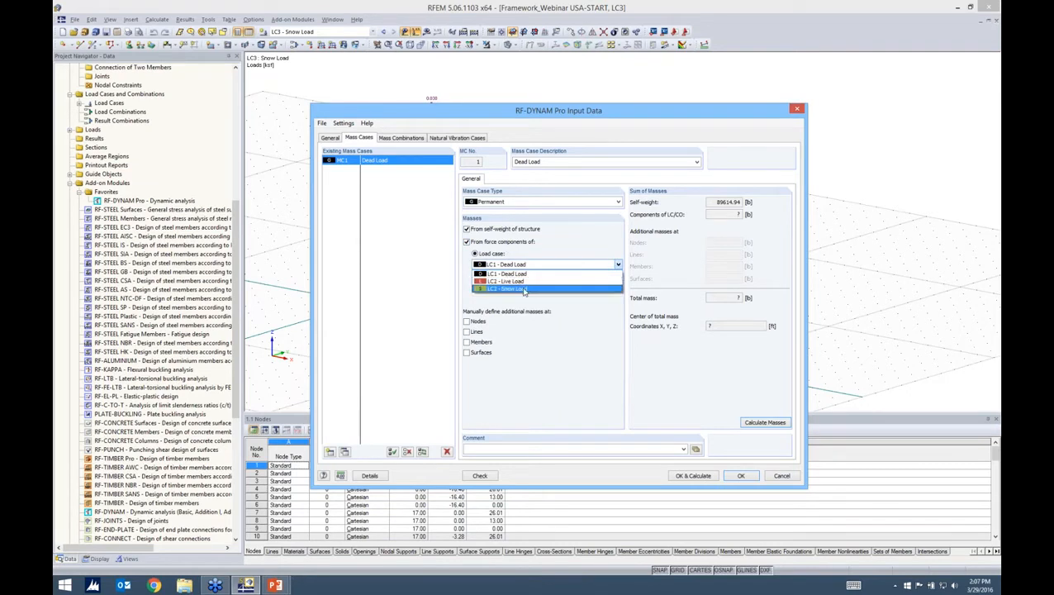
{"action": "left_click", "coordinate": [506, 274]}
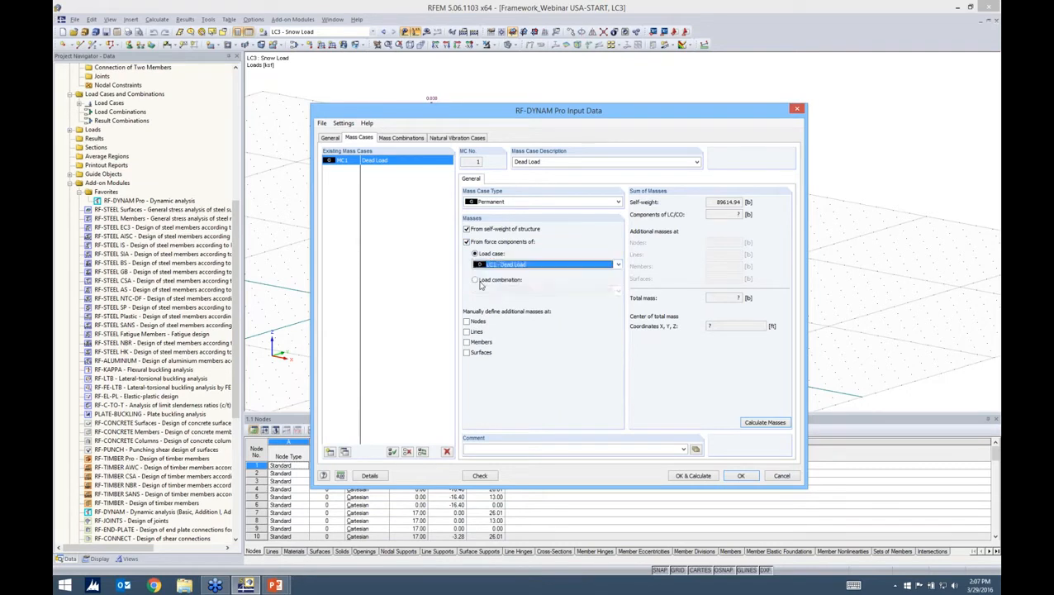
{"action": "left_click", "coordinate": [479, 281]}
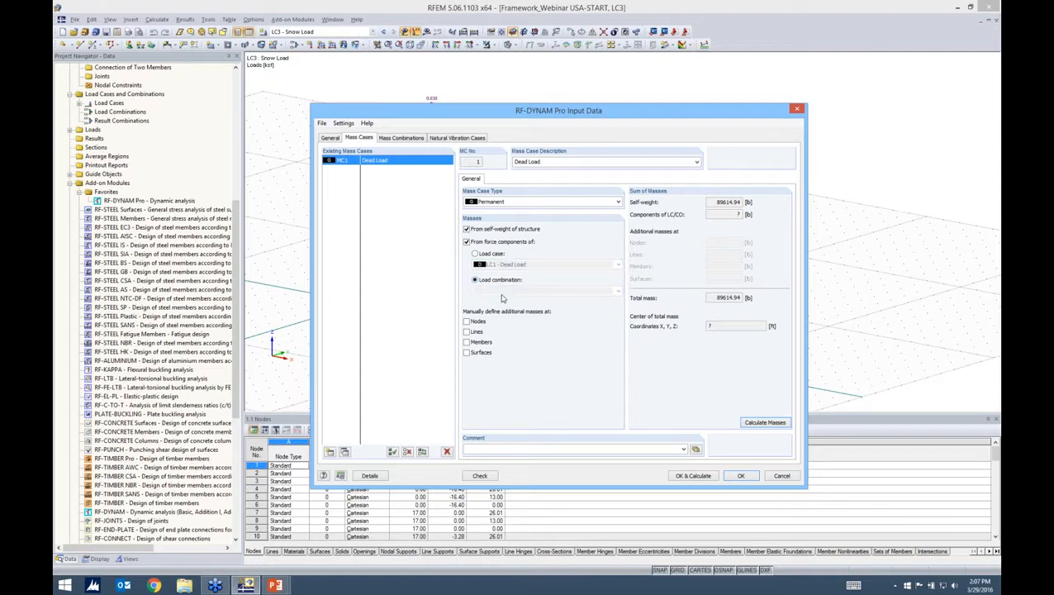
{"action": "left_click", "coordinate": [476, 253]}
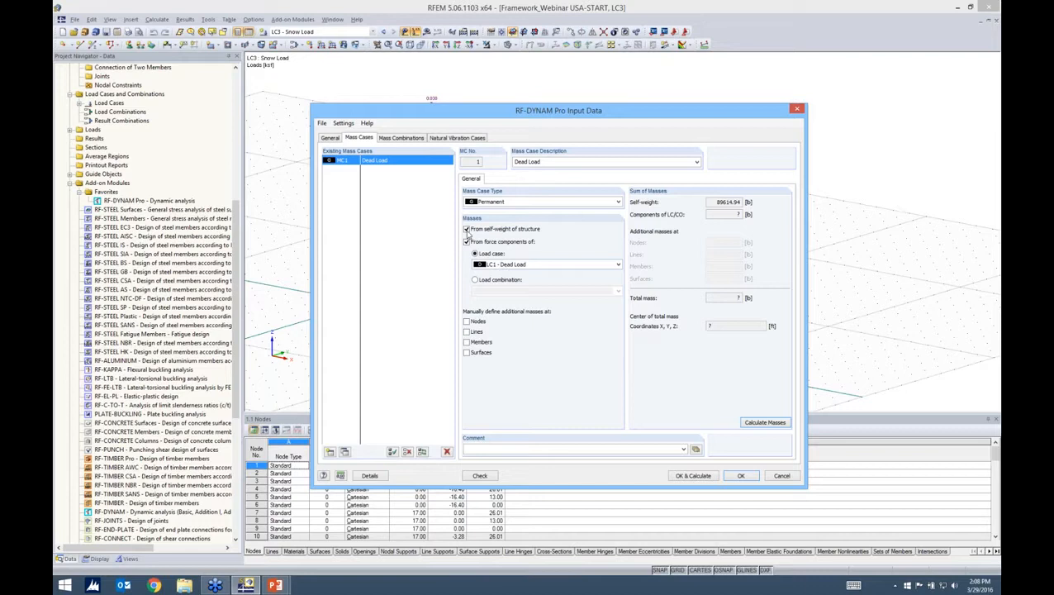
Exclude the structure's self-weight from mass case MC1 and enable manually defined additional masses at nodes, lines, members and surfaces.
{"action": "left_click", "coordinate": [467, 232]}
{"action": "left_click", "coordinate": [466, 321]}
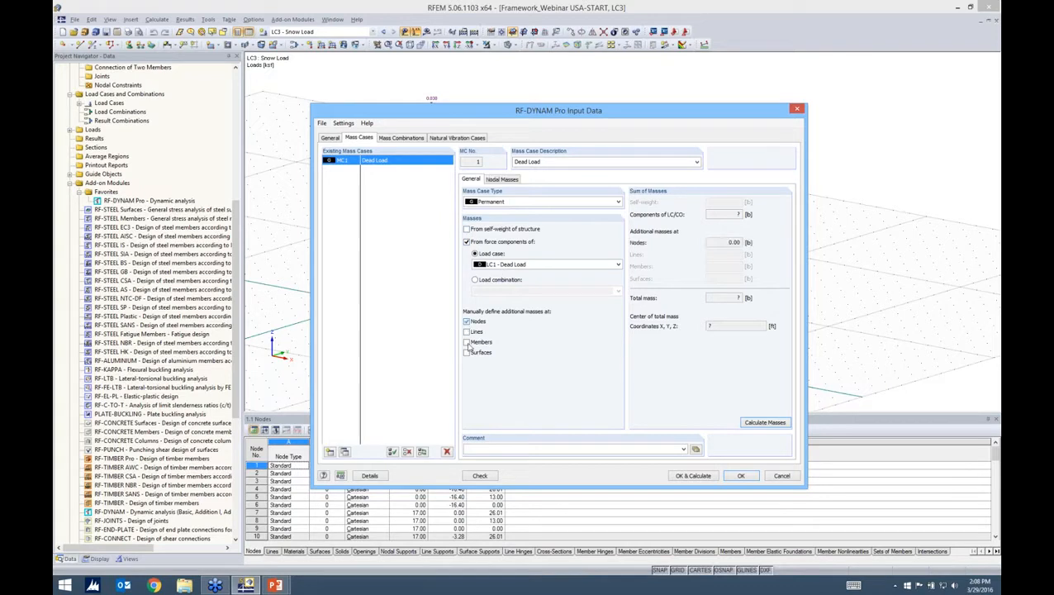
{"action": "left_click", "coordinate": [467, 331]}
{"action": "left_click", "coordinate": [466, 342]}
{"action": "left_click", "coordinate": [466, 352]}
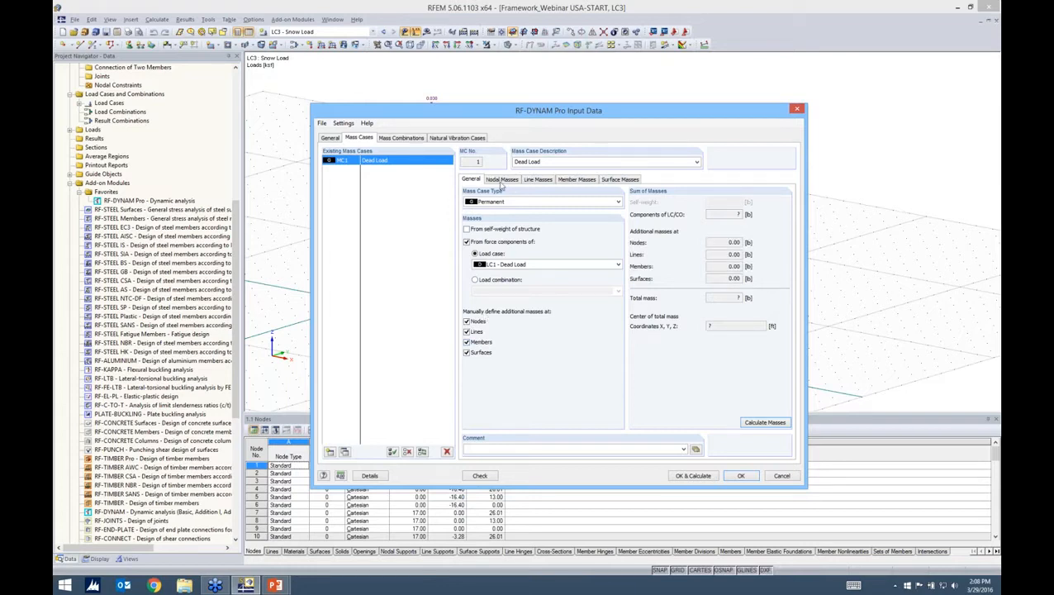
Look through the additional mass tables for nodes, lines, members and surfaces of mass case MC1.
{"action": "left_click", "coordinate": [501, 181]}
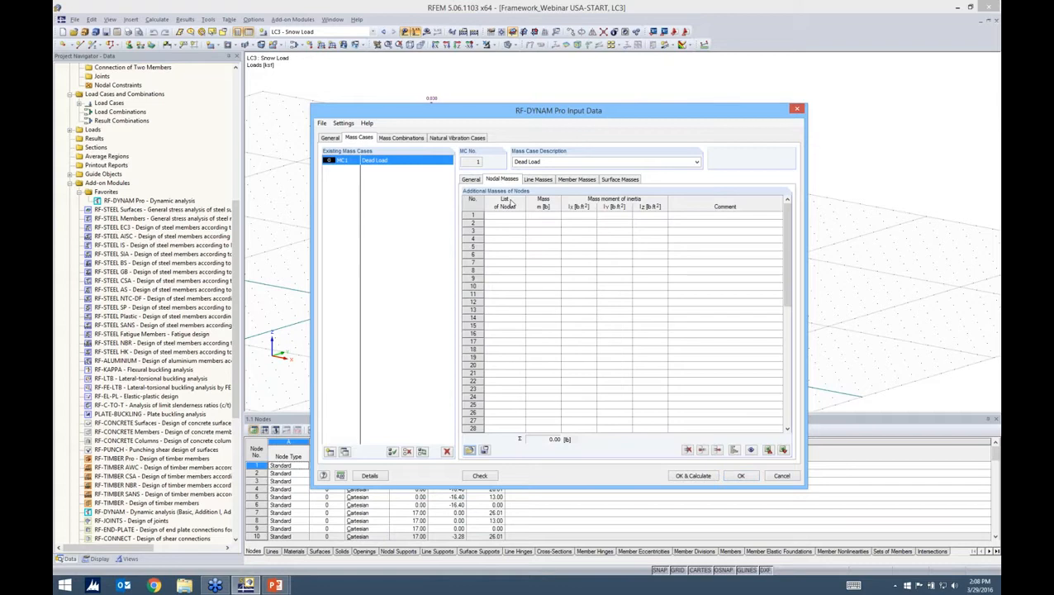
{"action": "left_click", "coordinate": [512, 216]}
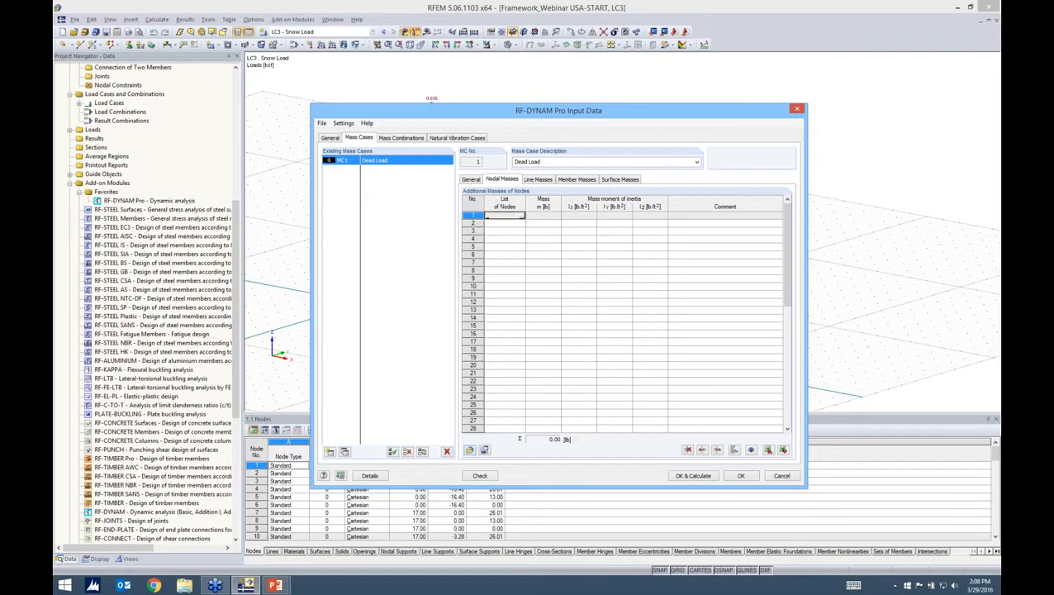
{"action": "left_click", "coordinate": [541, 180]}
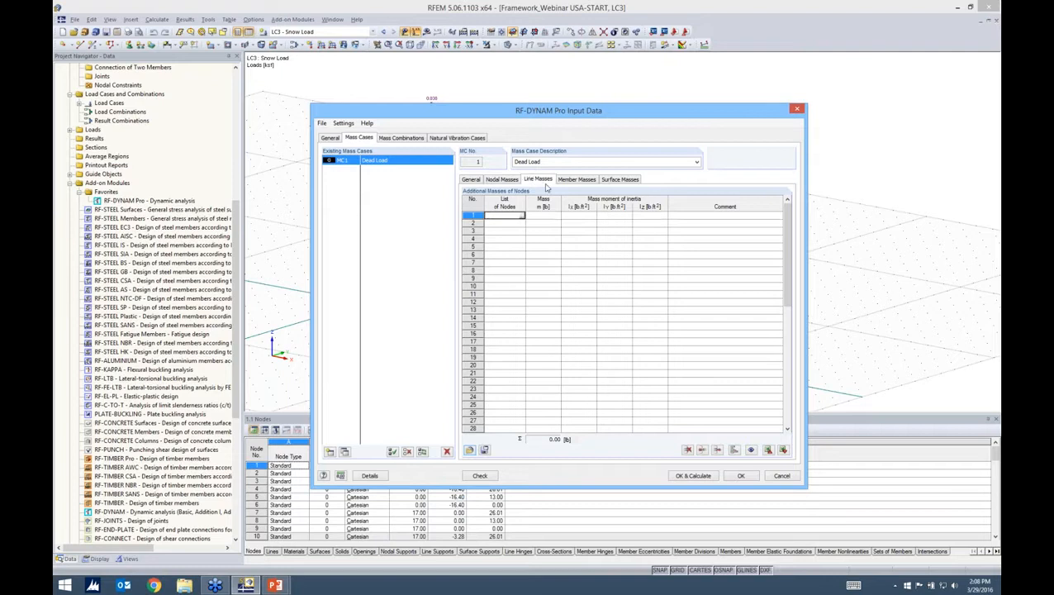
{"action": "left_click", "coordinate": [572, 181]}
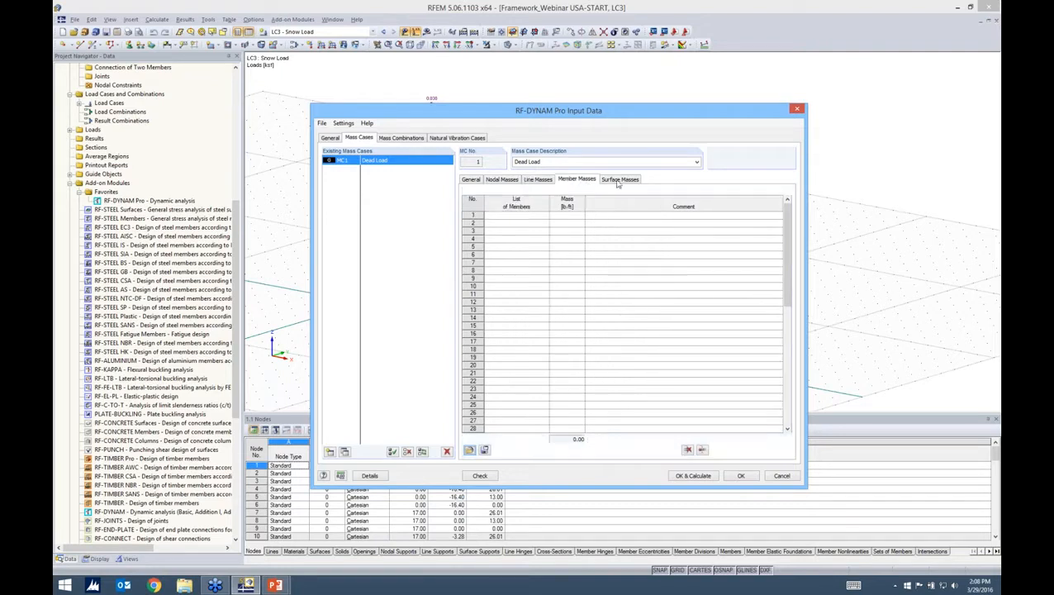
{"action": "left_click", "coordinate": [618, 180]}
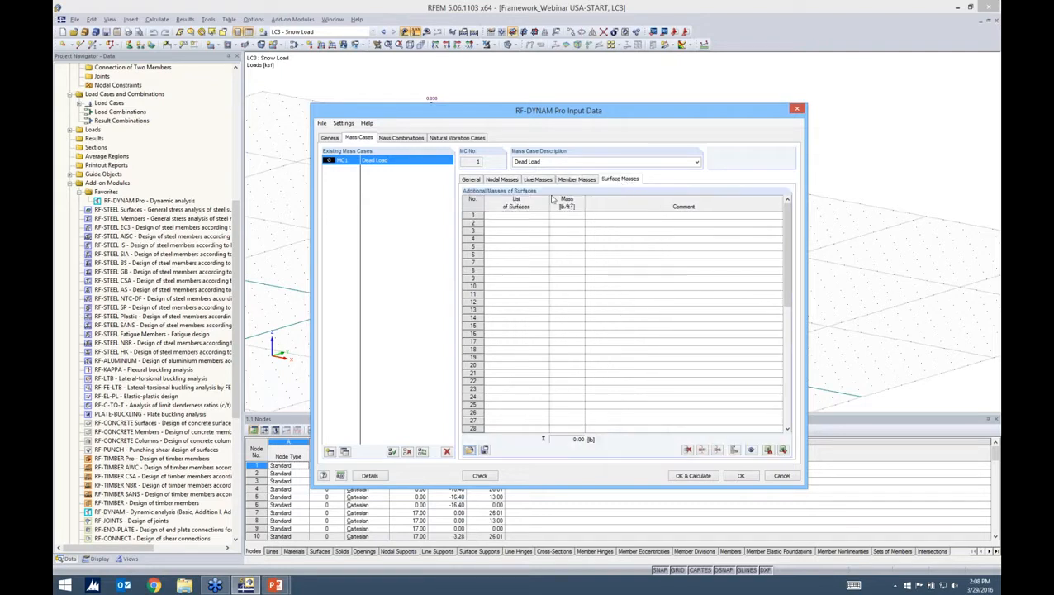
Pick surface 2, the lower floor slab, graphically for the first additional surface mass entry.
{"action": "left_click", "coordinate": [532, 216]}
{"action": "left_click", "coordinate": [531, 215]}
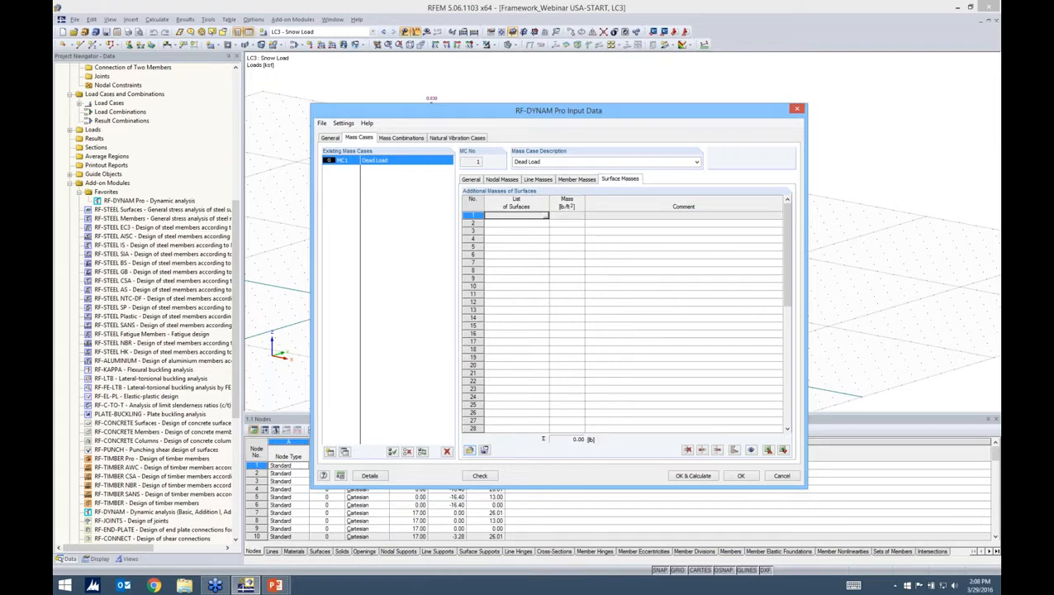
{"action": "left_click", "coordinate": [545, 215]}
{"action": "left_click", "coordinate": [440, 221]}
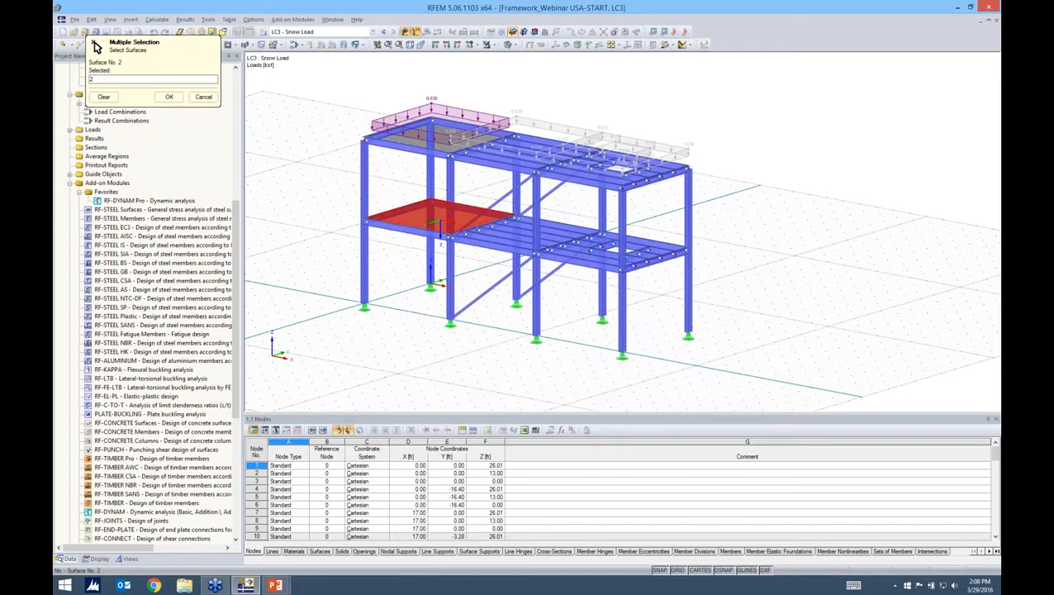
{"action": "key", "text": "Return"}
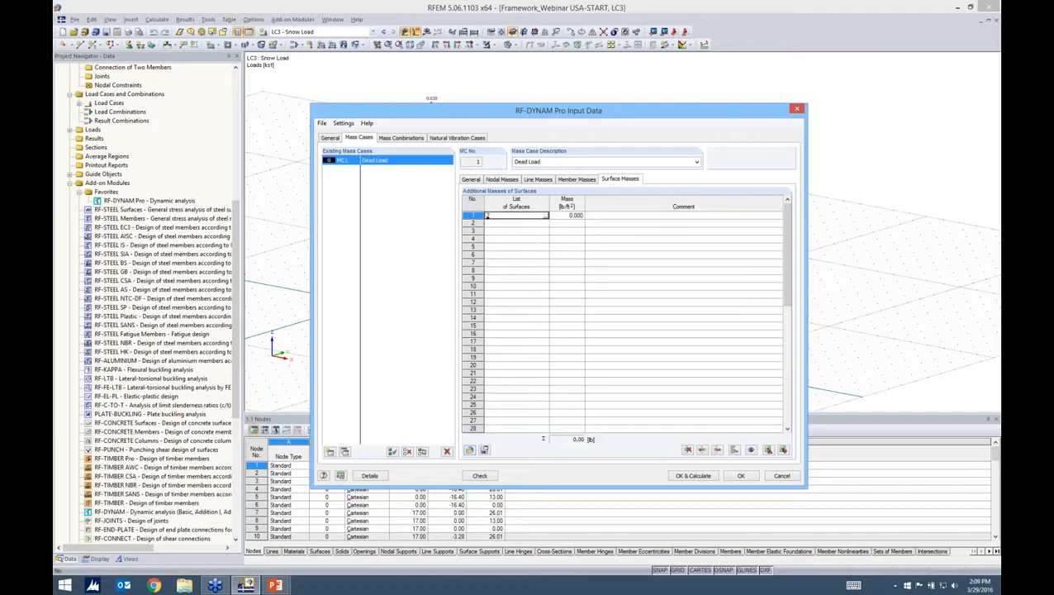
Deactivate the additional masses at nodes, lines, members and surfaces in MC1 and calculate its masses.
{"action": "left_click", "coordinate": [471, 179]}
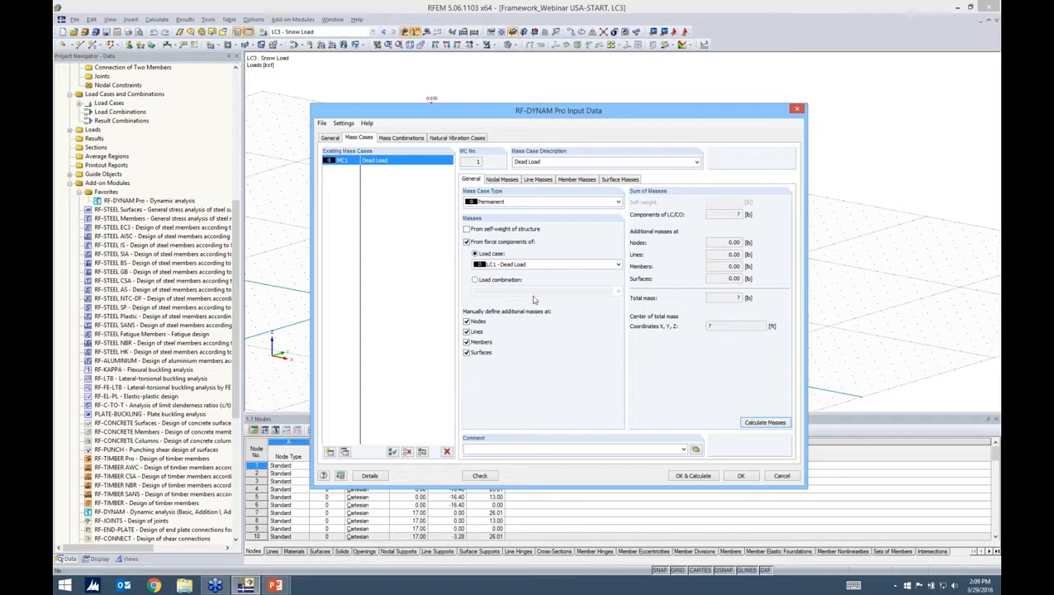
{"action": "left_click", "coordinate": [466, 321]}
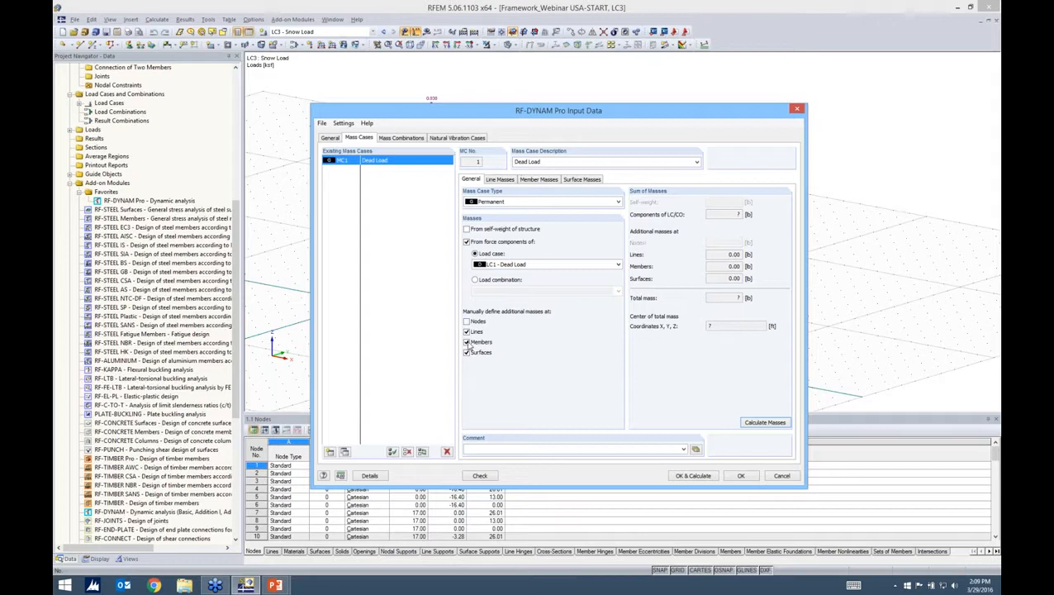
{"action": "left_click", "coordinate": [467, 342]}
{"action": "left_click", "coordinate": [466, 331]}
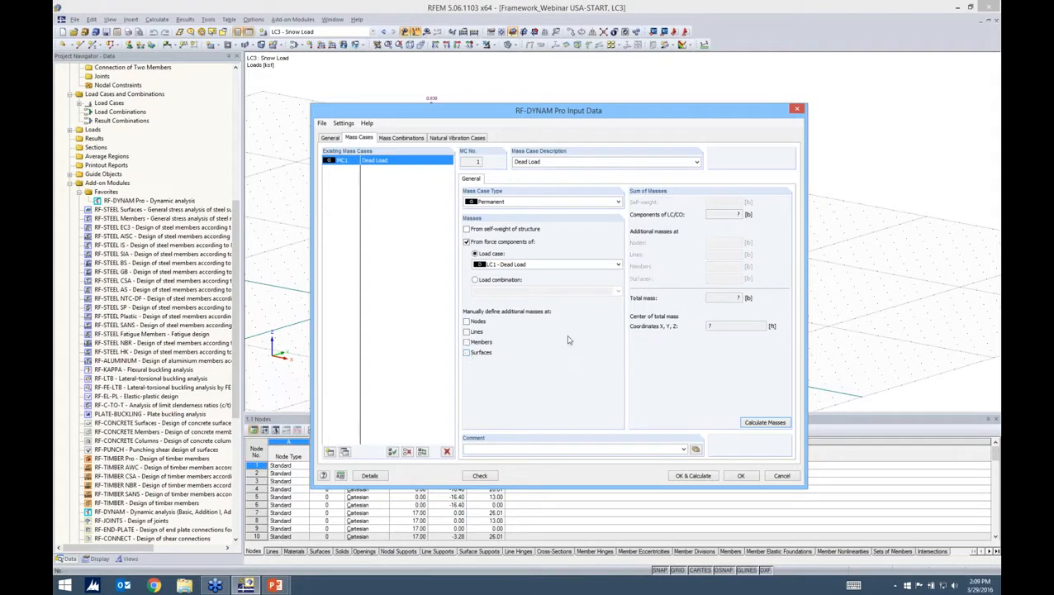
{"action": "left_click", "coordinate": [762, 422]}
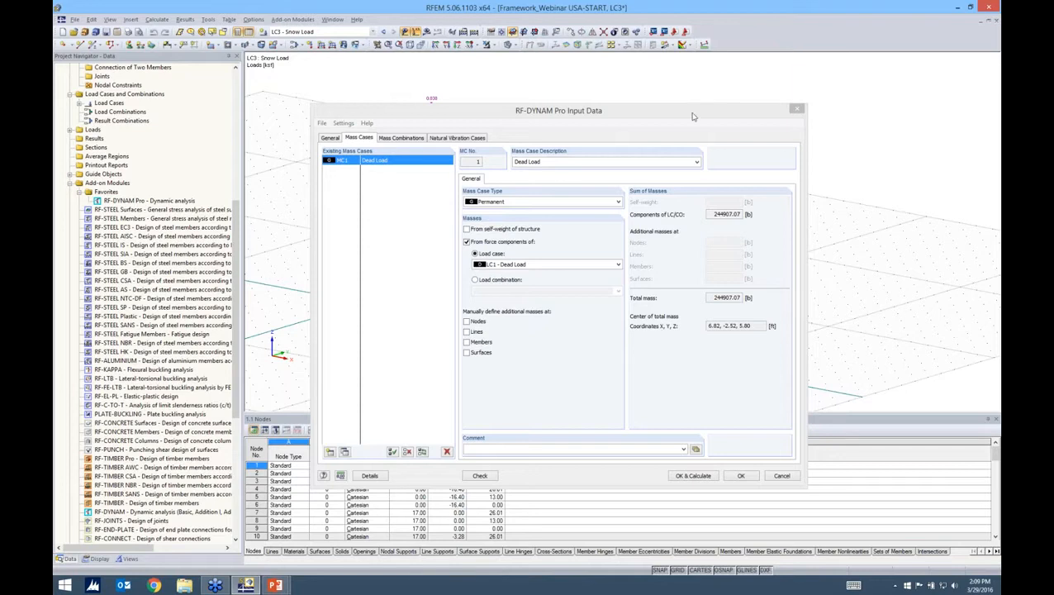
Examine the mass conversion type, acceleration of gravity and other options in the module's detail settings.
{"action": "left_click_drag", "start_coordinate": [693, 117], "coordinate": [709, 117]}
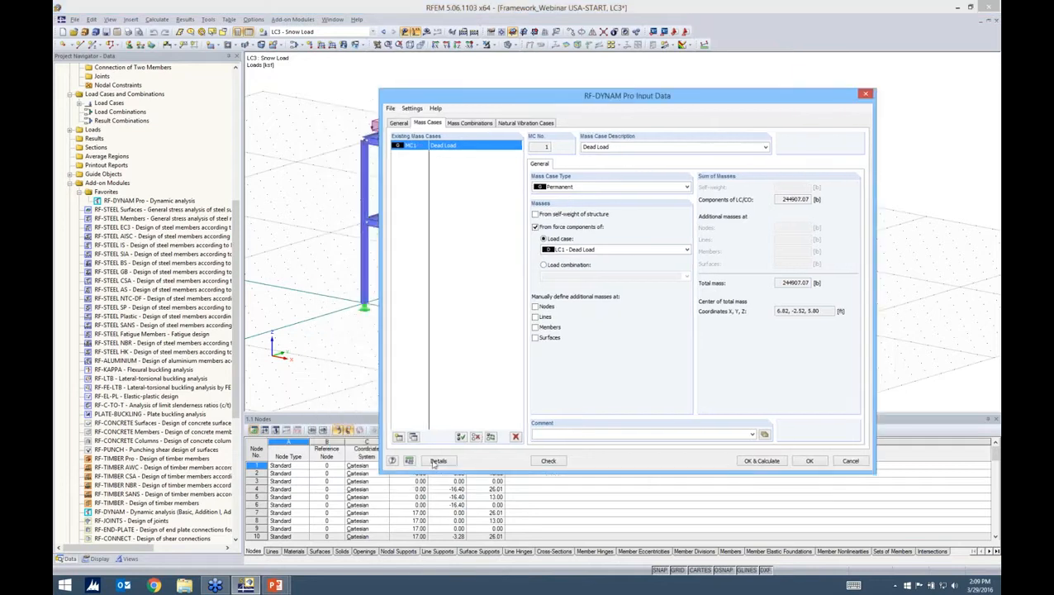
{"action": "left_click", "coordinate": [436, 461]}
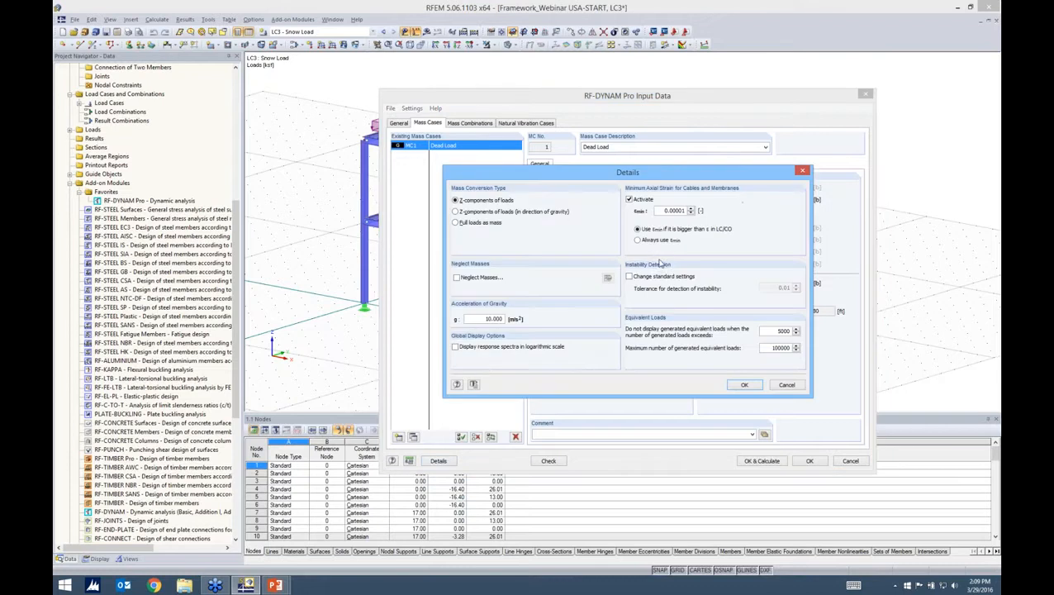
{"action": "left_click_drag", "start_coordinate": [567, 168], "coordinate": [535, 145]}
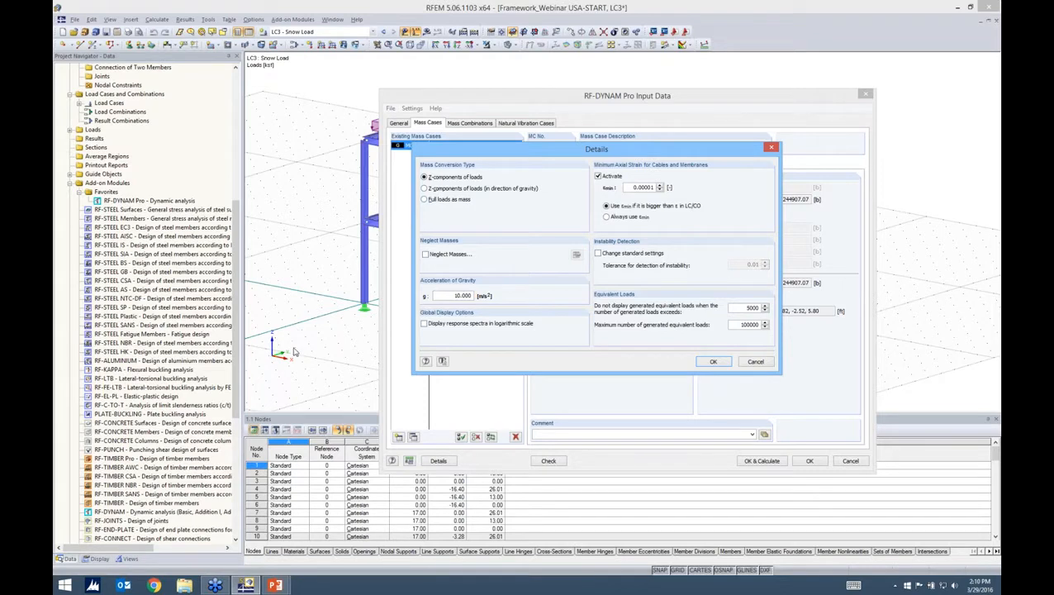
Examine the Neglect Masses lists for nodes, members, lines and surfaces, leaving the option switched off.
{"action": "left_click", "coordinate": [425, 255]}
{"action": "left_click", "coordinate": [577, 255]}
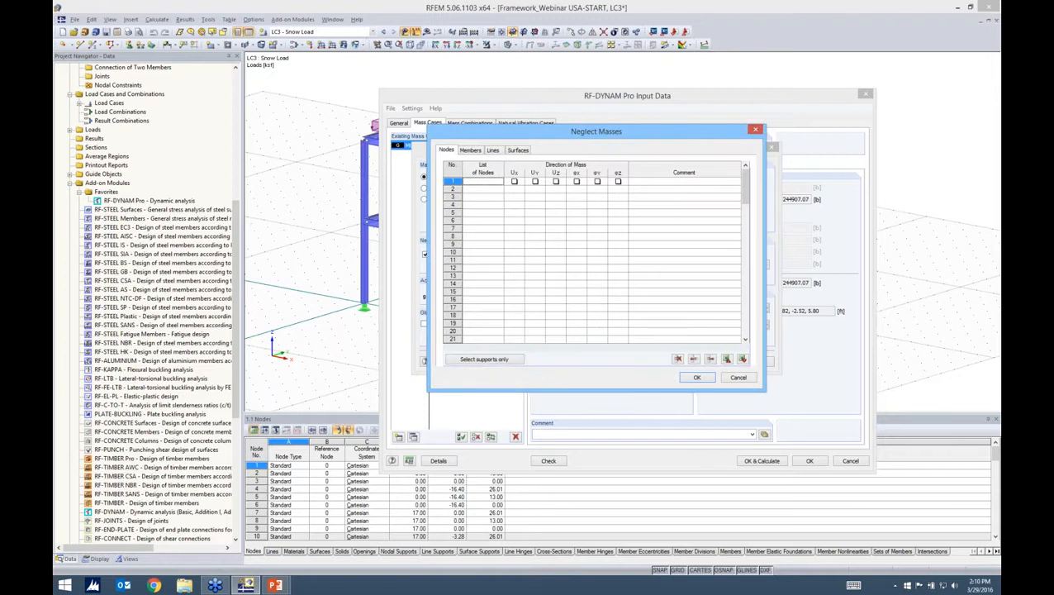
{"action": "left_click", "coordinate": [470, 149]}
{"action": "left_click", "coordinate": [493, 150]}
{"action": "left_click", "coordinate": [519, 151]}
{"action": "left_click", "coordinate": [496, 151]}
{"action": "left_click", "coordinate": [471, 151]}
{"action": "left_click", "coordinate": [446, 151]}
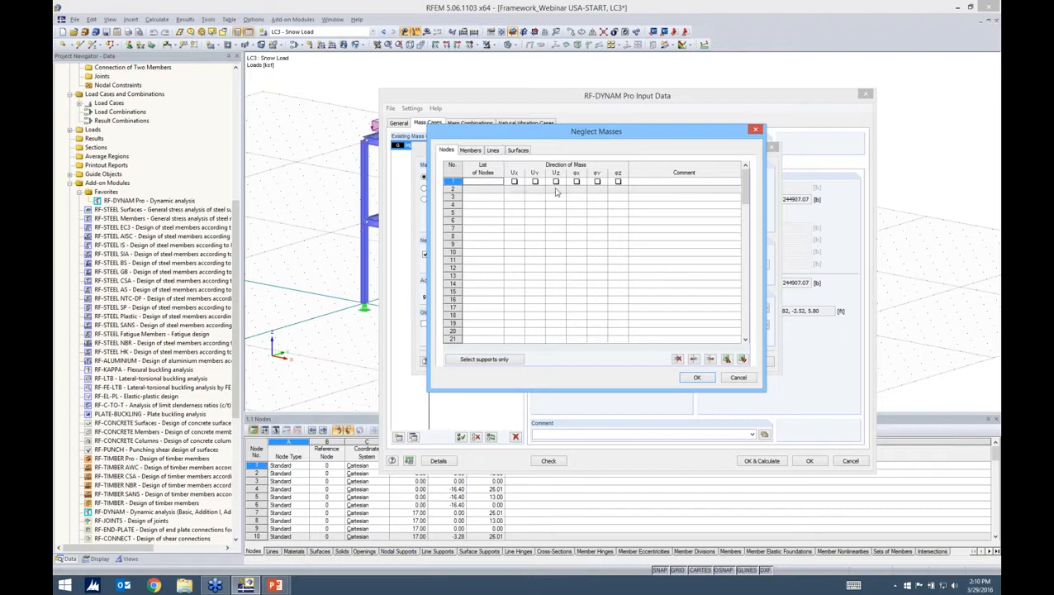
{"action": "left_click", "coordinate": [695, 379]}
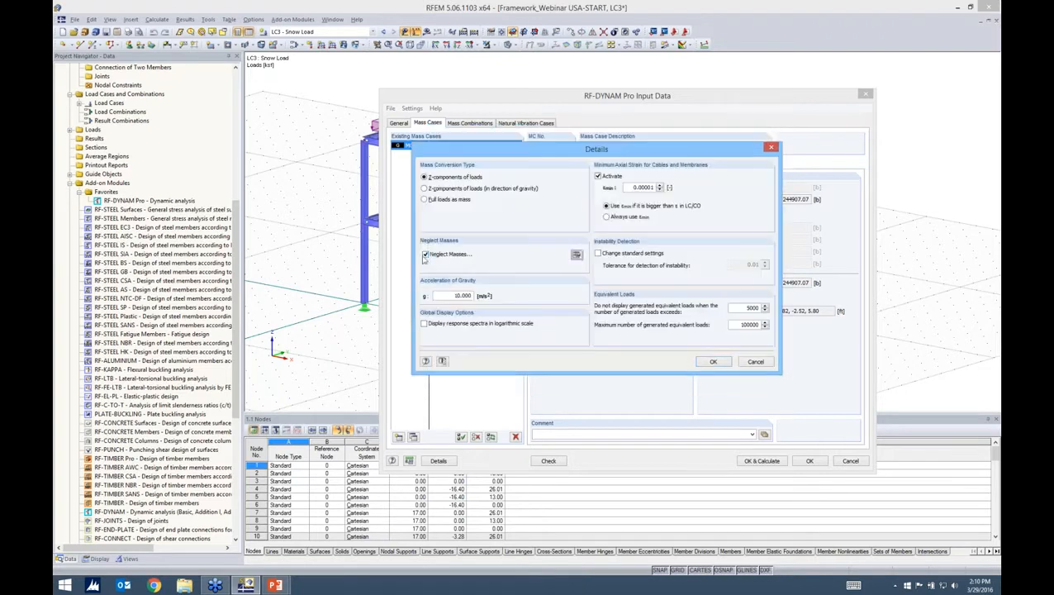
{"action": "left_click", "coordinate": [425, 256]}
{"action": "left_click", "coordinate": [711, 362]}
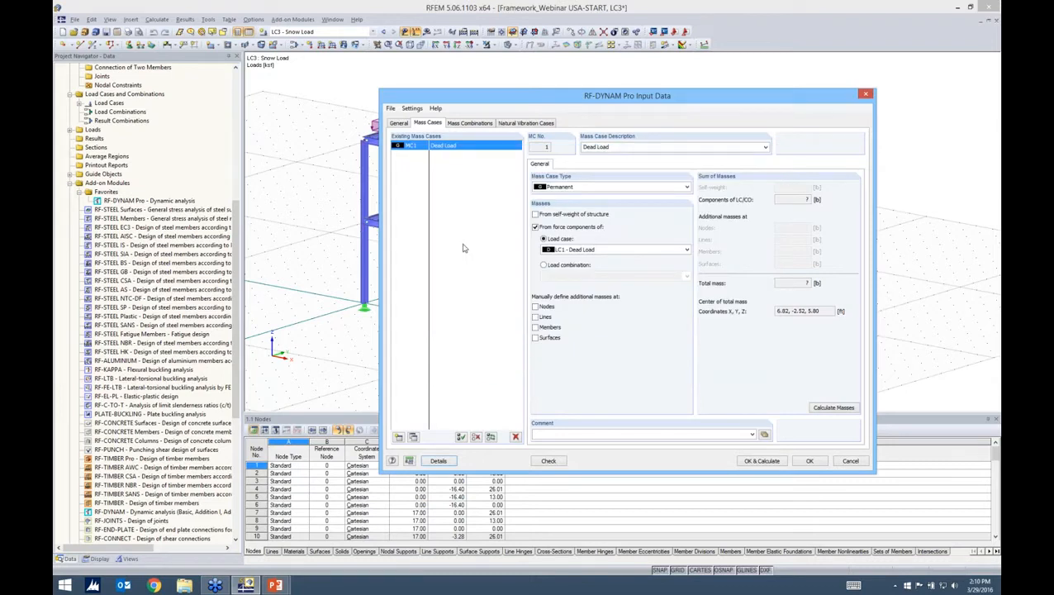
Create mass case MC2 "Live Load" without self-weight, taking its masses from the force components of load case LC2 - Live Load.
{"action": "left_click", "coordinate": [398, 437]}
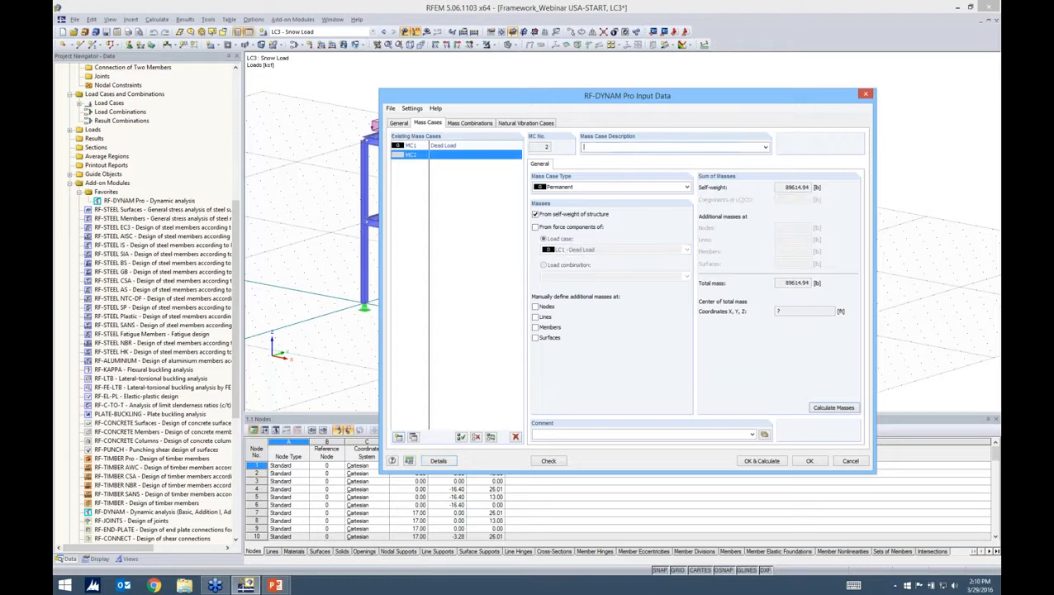
{"action": "type", "text": "Live Load"}
{"action": "left_click", "coordinate": [535, 214]}
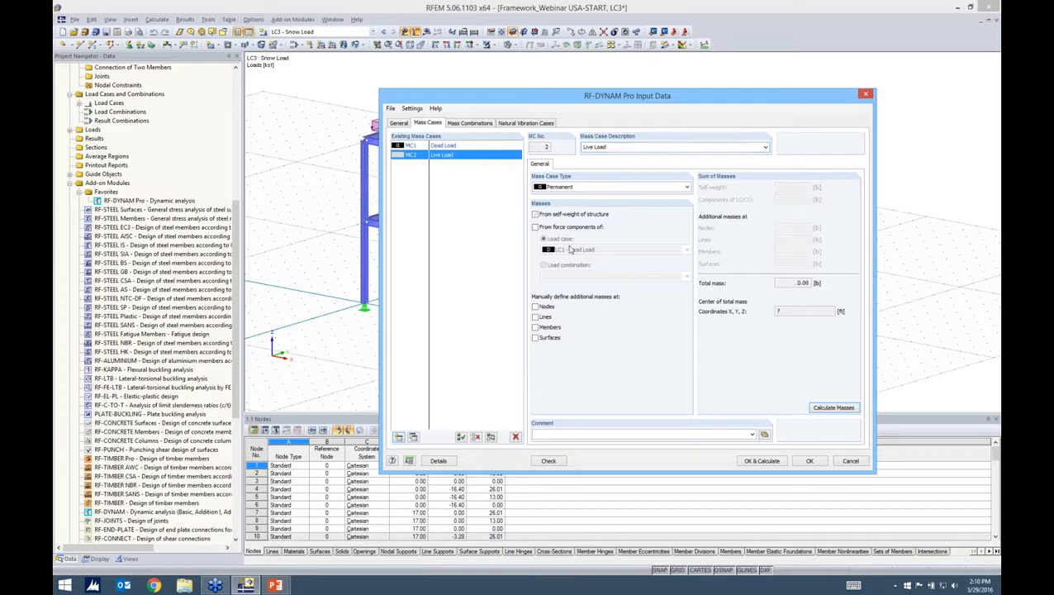
{"action": "left_click", "coordinate": [536, 227]}
{"action": "left_click", "coordinate": [572, 249]}
{"action": "left_click", "coordinate": [576, 267]}
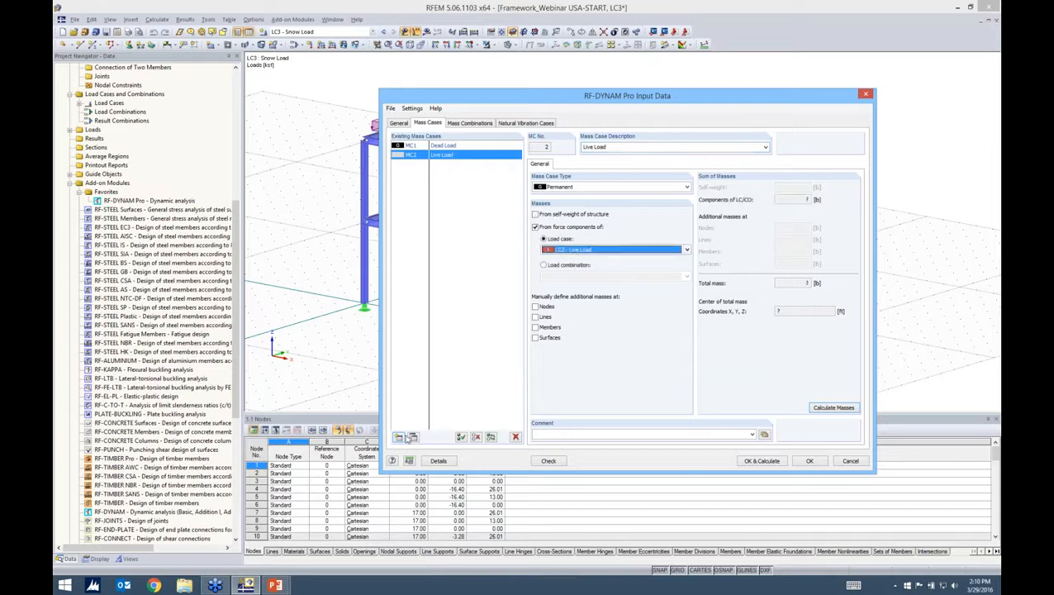
Create mass case MC3 "Snow Load" without self-weight, taking its masses from the force components of load case LC3 - Snow Load.
{"action": "left_click", "coordinate": [398, 437]}
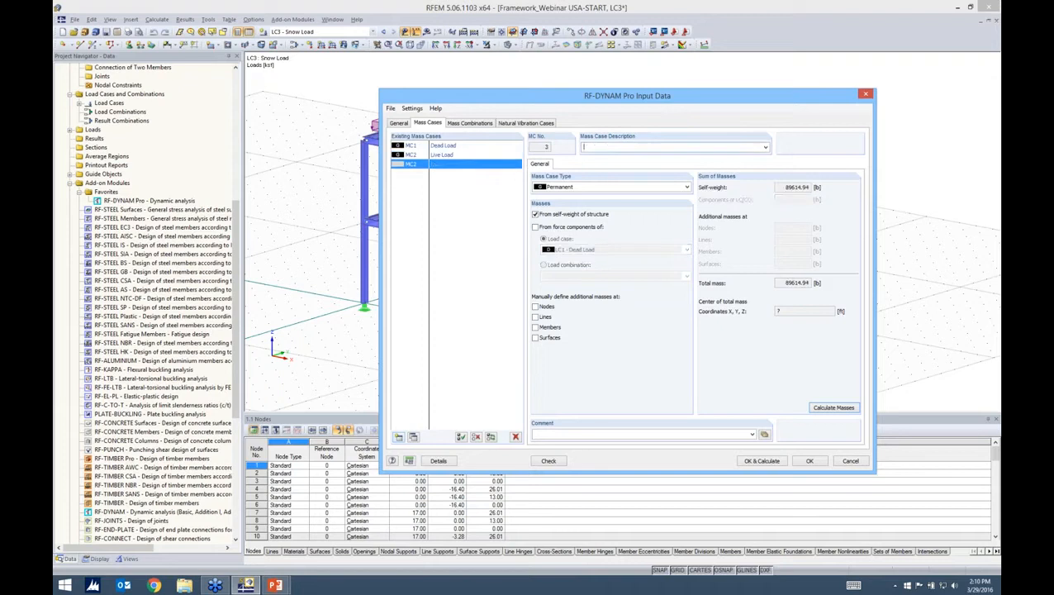
{"action": "type", "text": "Snow Load"}
{"action": "left_click", "coordinate": [535, 215]}
{"action": "left_click", "coordinate": [572, 227]}
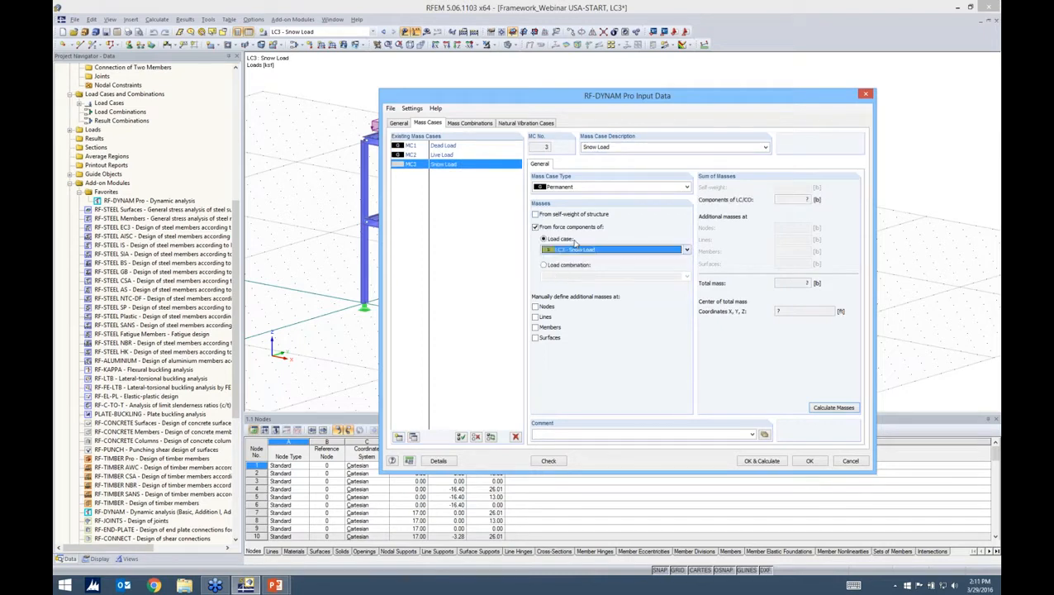
Review the available mass case types for the Live Load and Snow Load mass cases, keeping Permanent.
{"action": "left_click", "coordinate": [461, 155]}
{"action": "left_click", "coordinate": [575, 187]}
{"action": "left_click", "coordinate": [451, 165]}
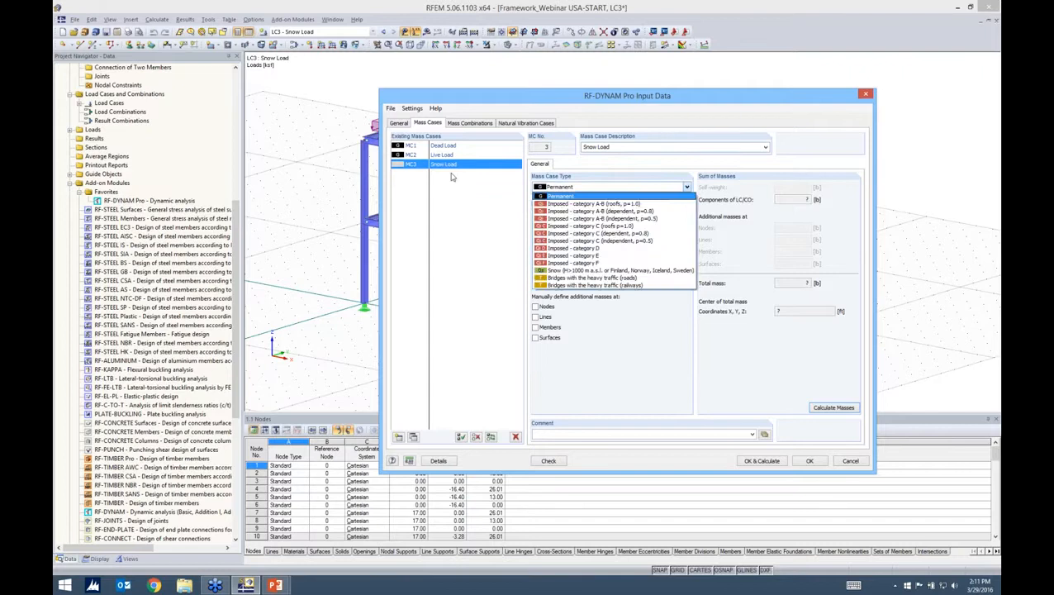
{"action": "left_click", "coordinate": [451, 170]}
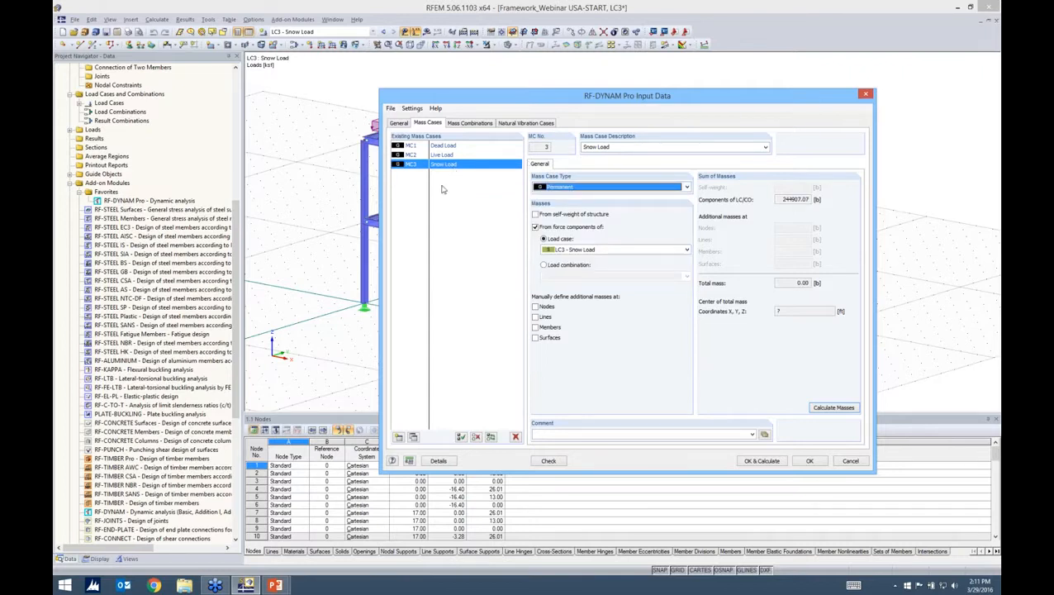
Consult the ASCE 7-10 Section 12.7.2 mass considerations slide and add all three mass cases to mass combination MCO1.
{"action": "left_click", "coordinate": [471, 123]}
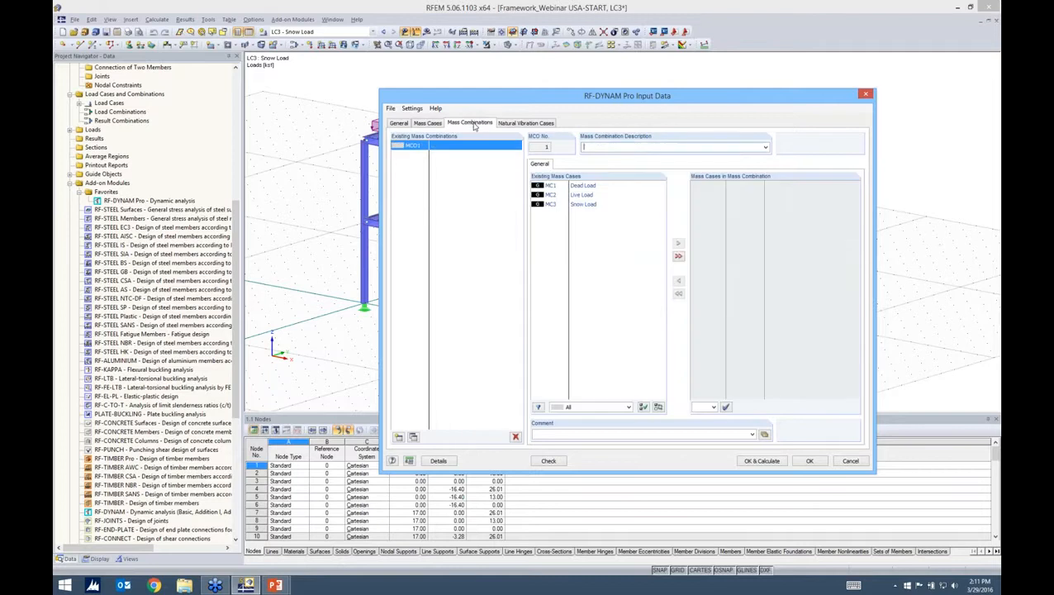
{"action": "key", "text": "alt+Tab"}
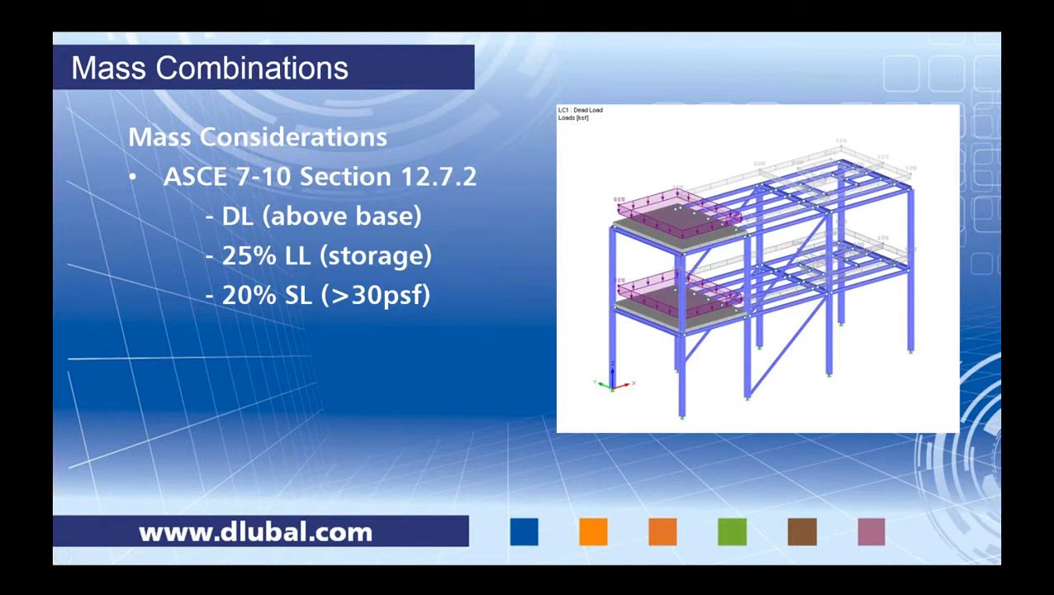
{"action": "key", "text": "alt+Tab"}
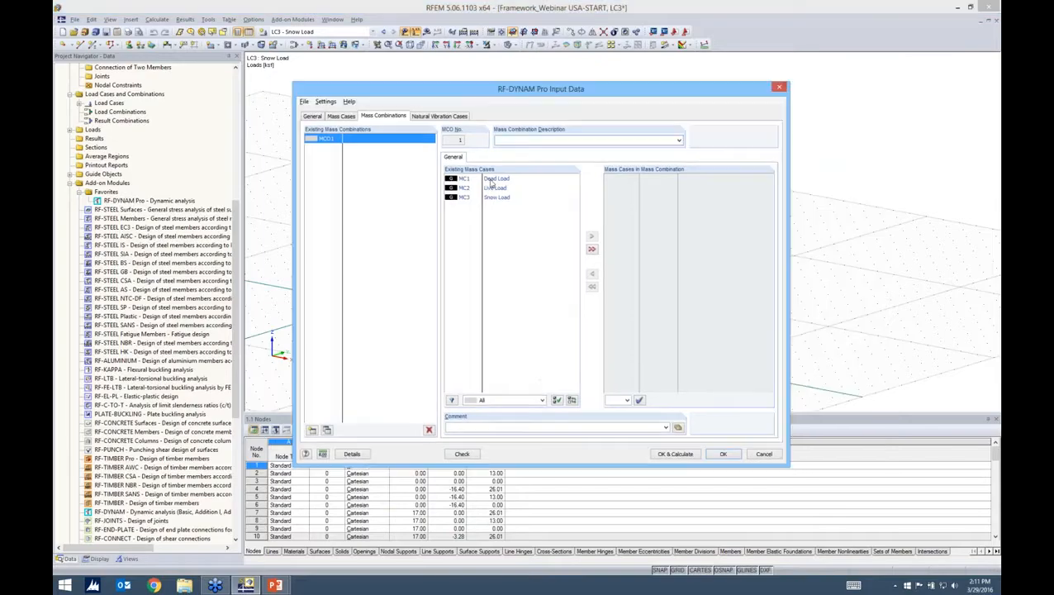
{"action": "left_click", "coordinate": [491, 180]}
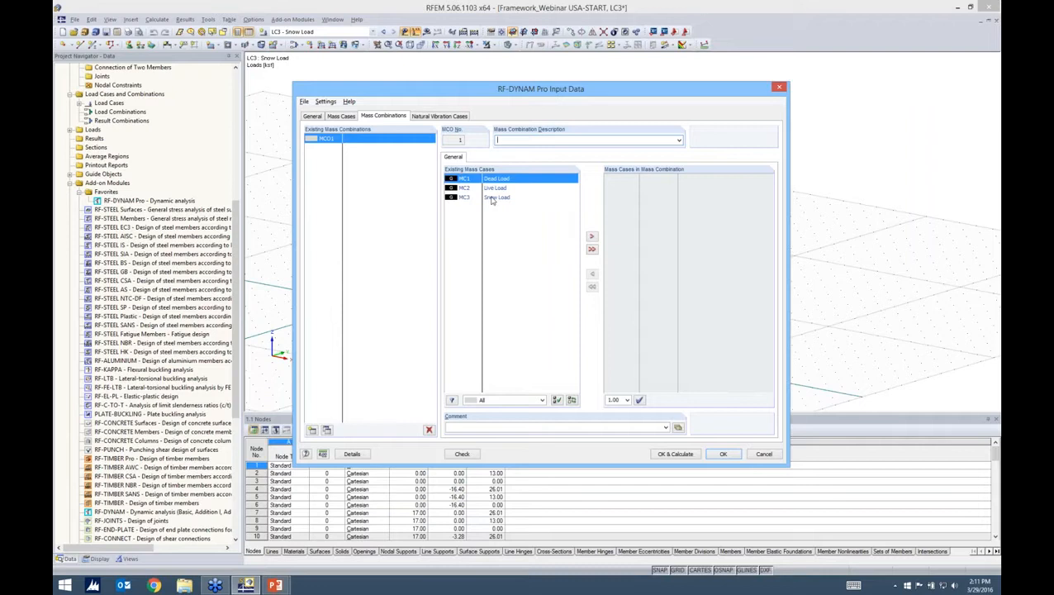
{"action": "left_click", "coordinate": [592, 249]}
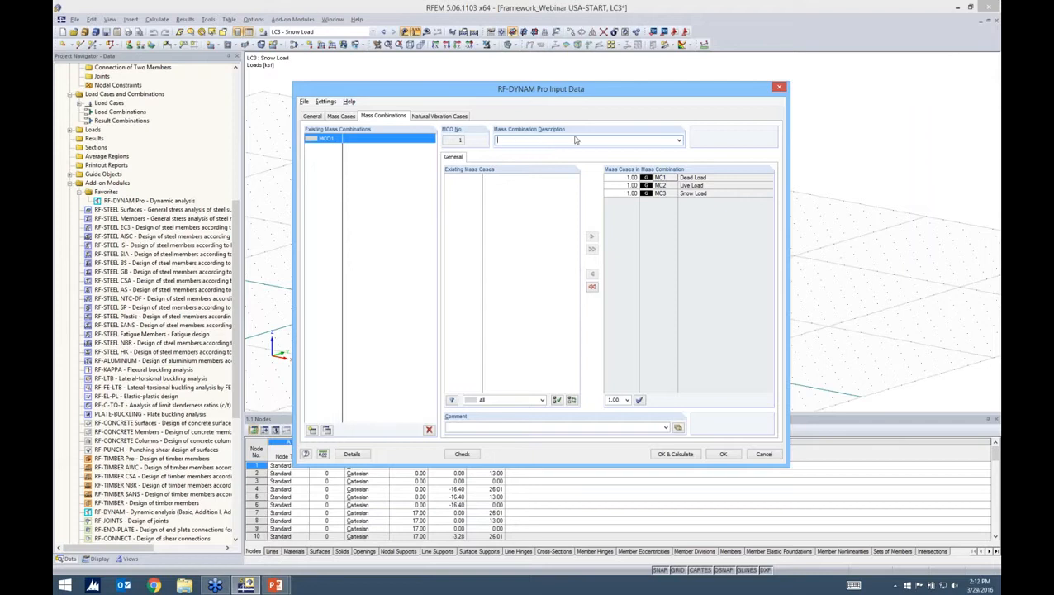
Set the factors in mass combination MCO1 to 0.25 for Live Load and 0.20 for Snow Load.
{"action": "left_click", "coordinate": [622, 185]}
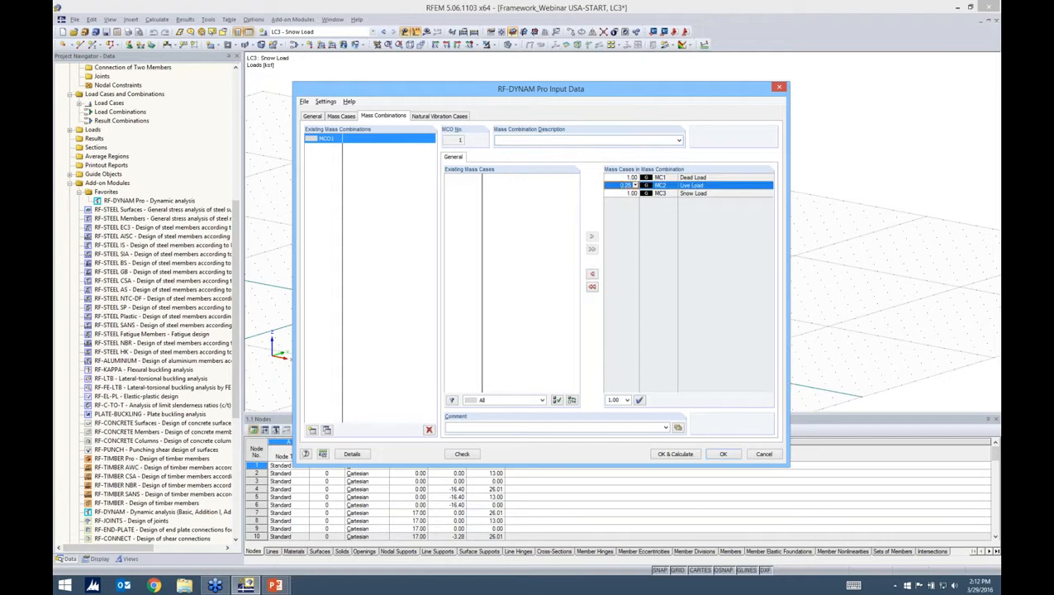
{"action": "left_click", "coordinate": [624, 194]}
{"action": "type", "text": "0.20"}
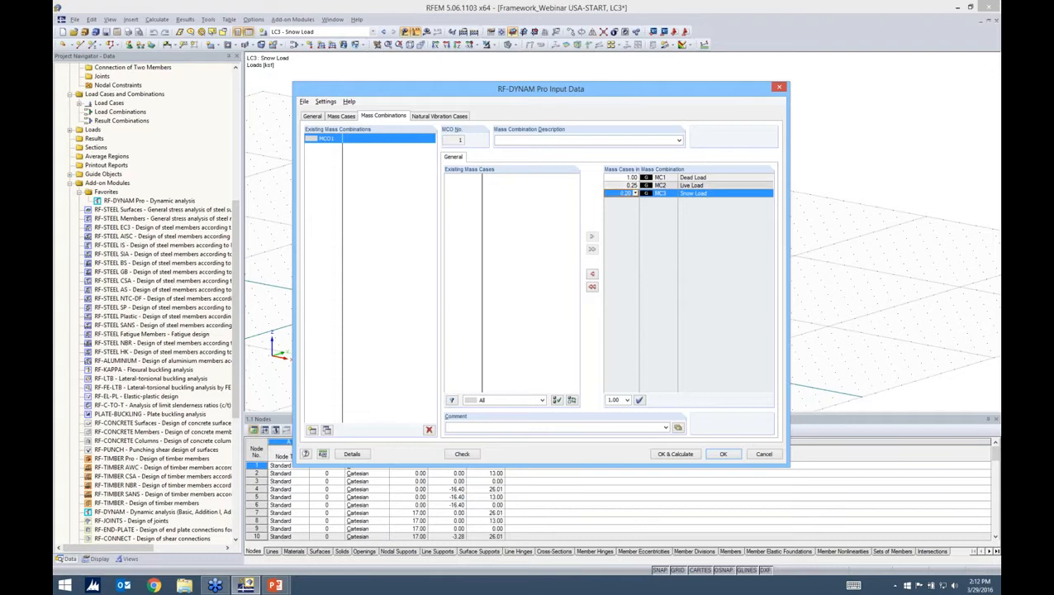
Set the number of lowest eigenvalues to calculate for natural vibration case NVC1 to 30.
{"action": "key", "text": "Up"}
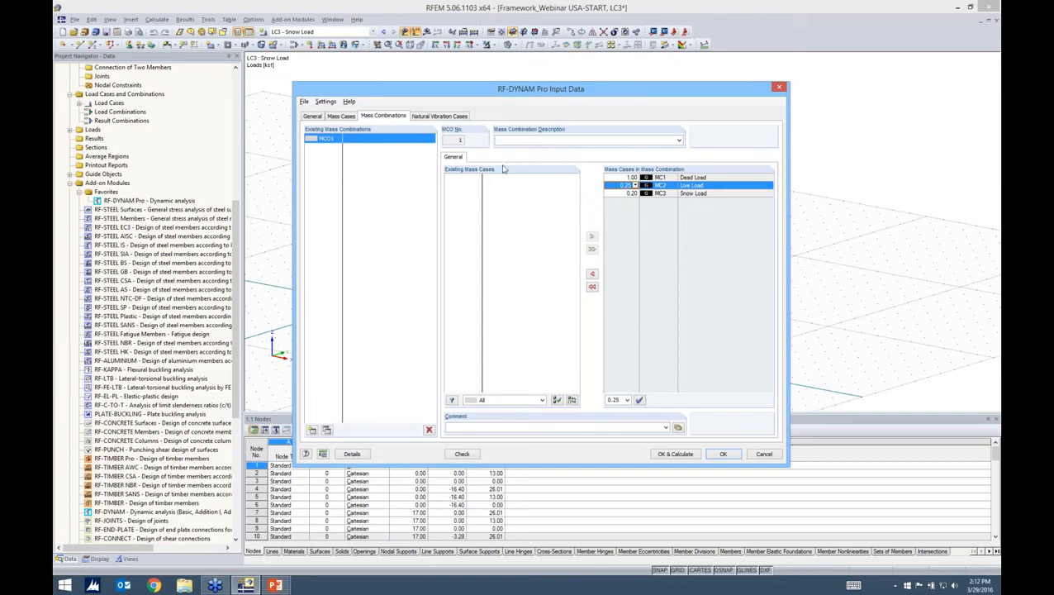
{"action": "left_click", "coordinate": [452, 117]}
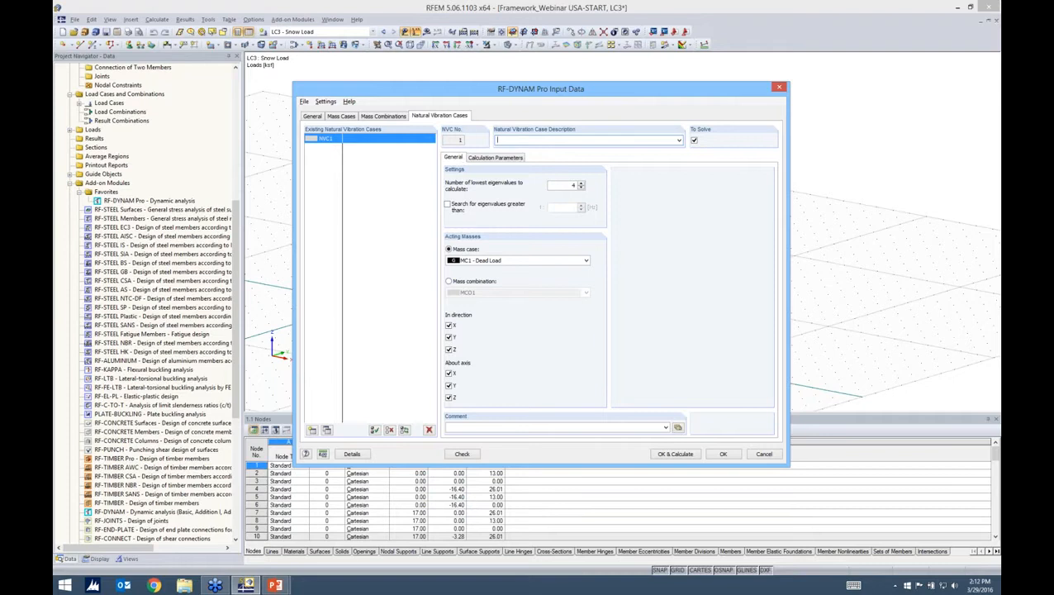
{"action": "left_click_drag", "start_coordinate": [524, 89], "coordinate": [529, 329]}
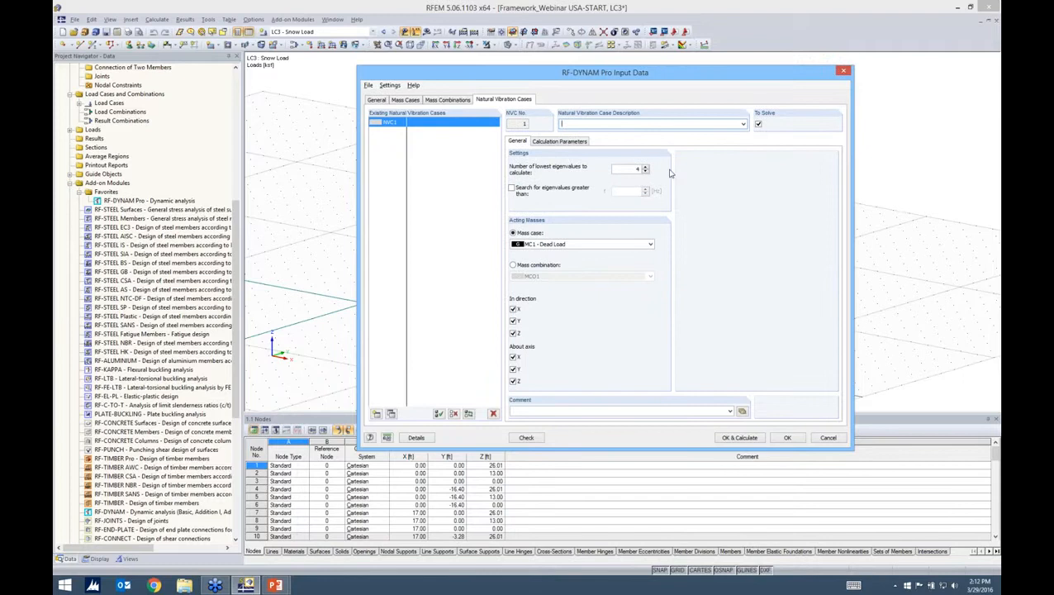
{"action": "double_click", "coordinate": [637, 169]}
{"action": "type", "text": "30"}
{"action": "left_click_drag", "start_coordinate": [649, 79], "coordinate": [642, 83]}
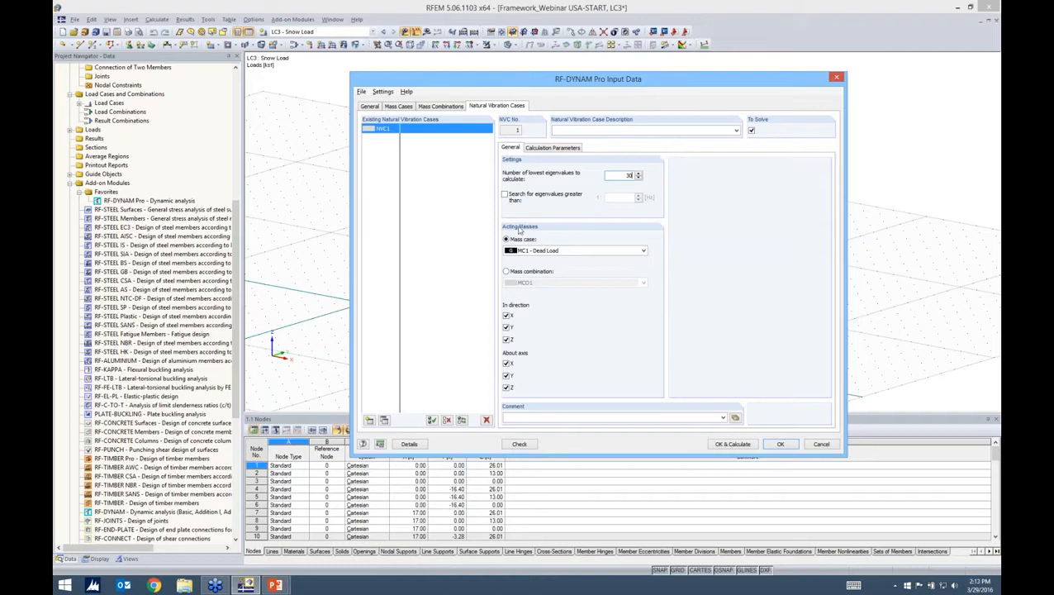
Use mass combination MCO1 instead of a single mass case as the acting masses for NVC1.
{"action": "left_click", "coordinate": [534, 252]}
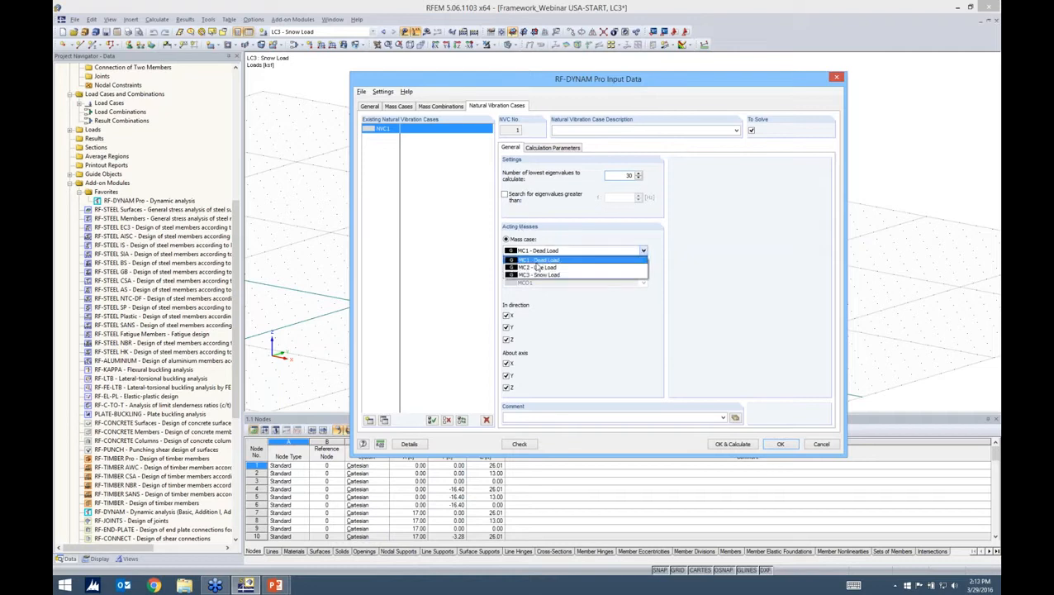
{"action": "left_click", "coordinate": [528, 282]}
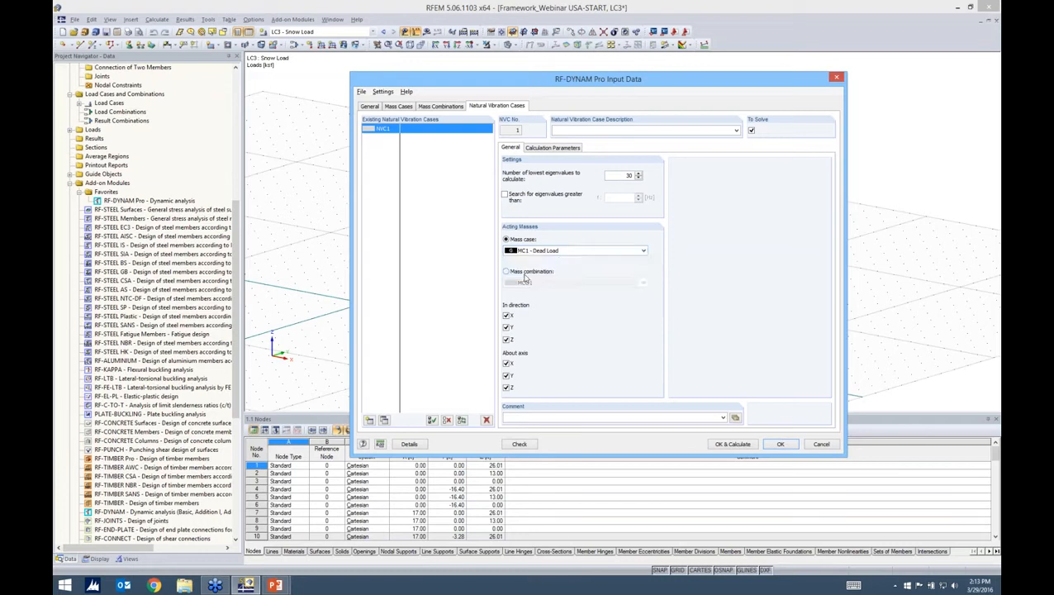
{"action": "left_click", "coordinate": [526, 274]}
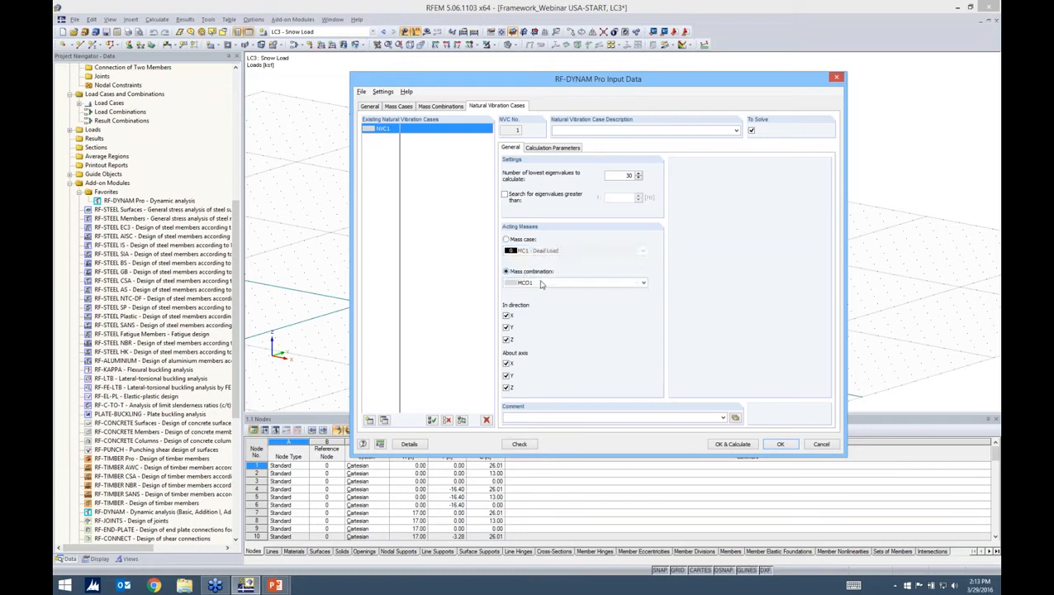
{"action": "left_click", "coordinate": [541, 283]}
{"action": "left_click", "coordinate": [540, 292]}
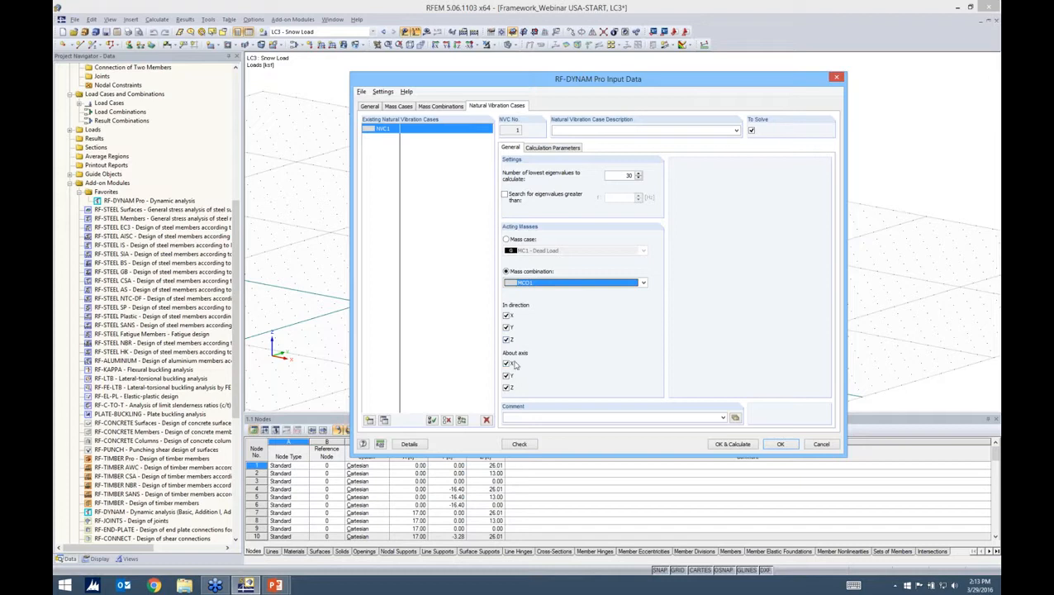
Check the mass matrix options and exclude the NVC1 masses acting about the X, Y and Z axes.
{"action": "left_click", "coordinate": [548, 149]}
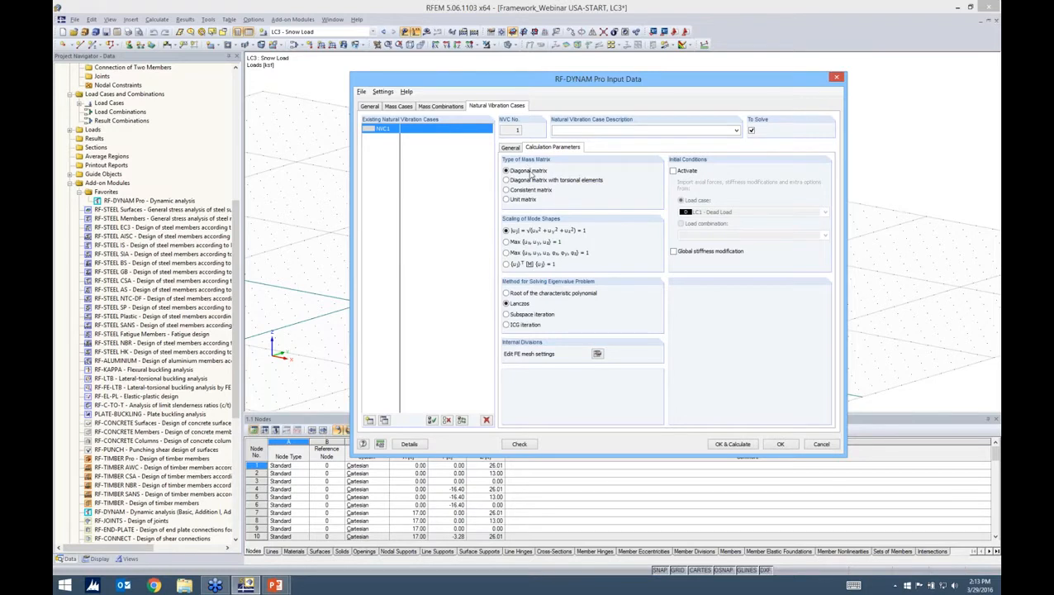
{"action": "left_click_drag", "start_coordinate": [543, 83], "coordinate": [586, 85]}
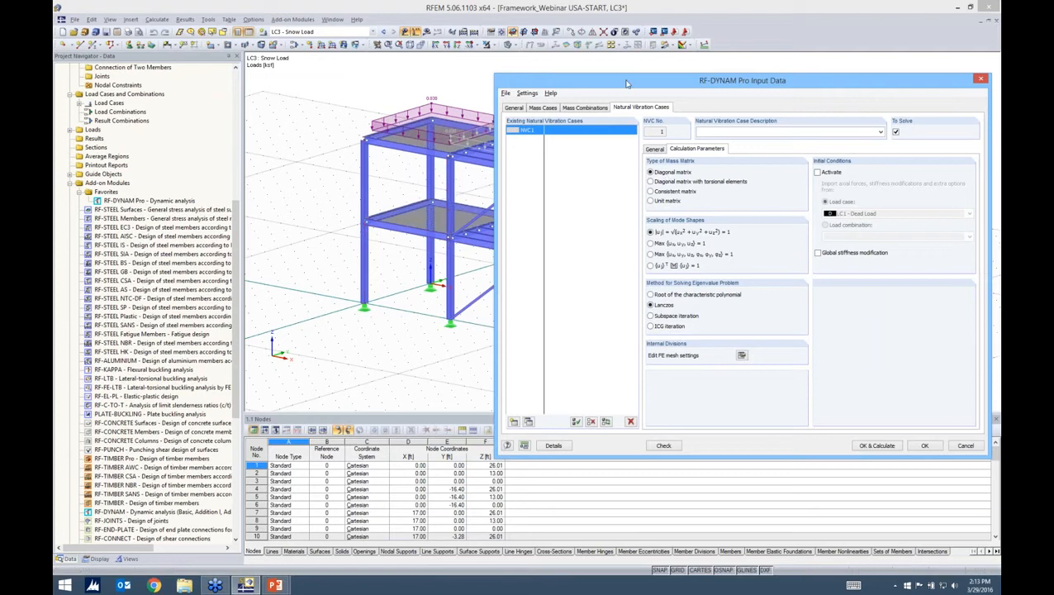
{"action": "left_click_drag", "start_coordinate": [626, 82], "coordinate": [538, 82]}
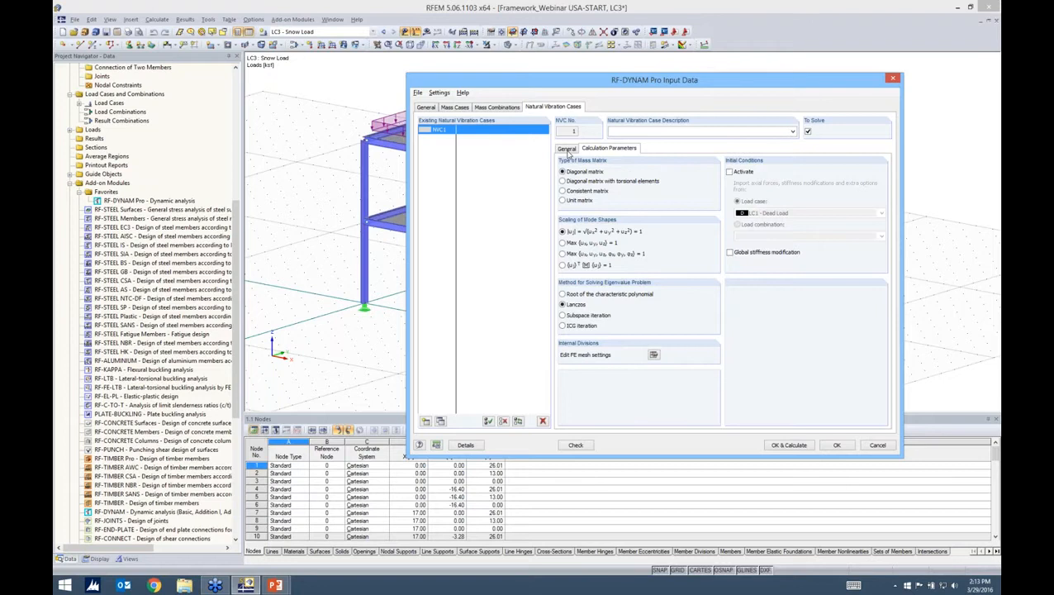
{"action": "left_click", "coordinate": [567, 150]}
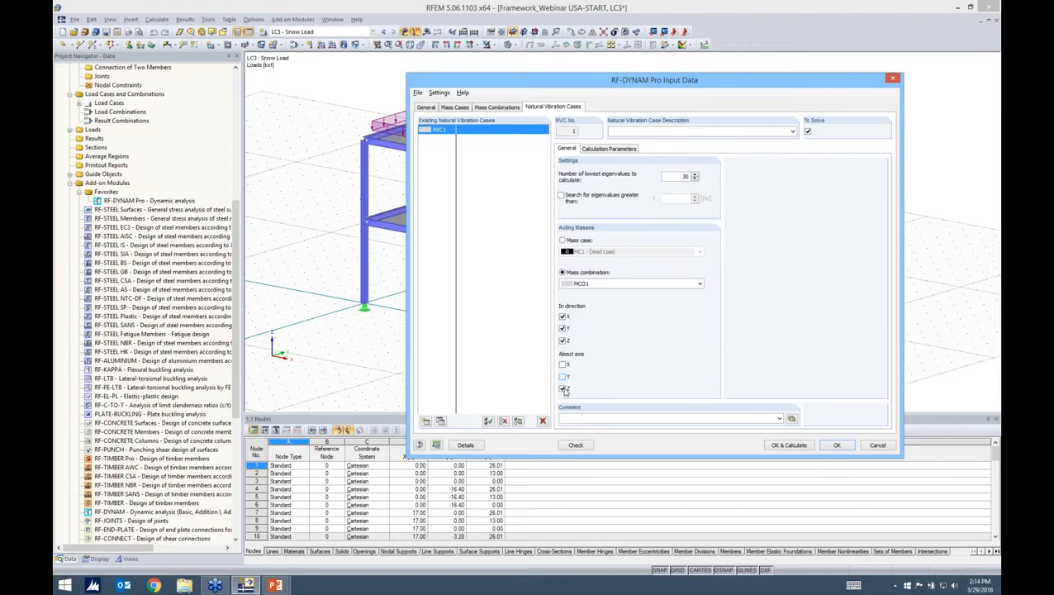
{"action": "left_click", "coordinate": [563, 390]}
Enable manually defined additional masses at nodes for mass case MC1 Dead Load and compare its nodal mass table with NVC1's mass matrix options.
{"action": "left_click", "coordinate": [609, 148]}
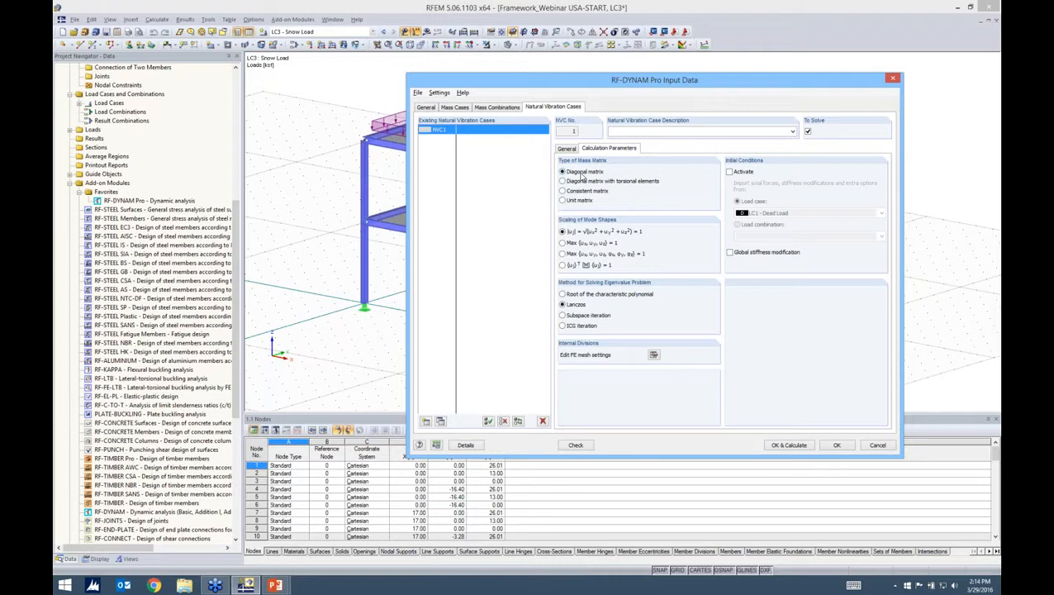
{"action": "left_click", "coordinate": [465, 111]}
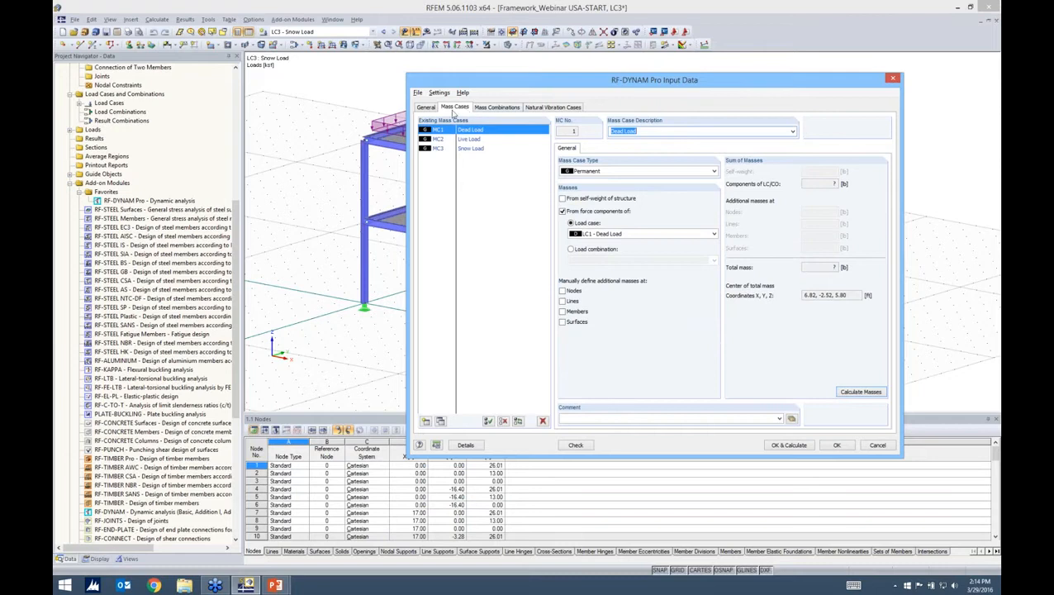
{"action": "left_click", "coordinate": [562, 291]}
{"action": "left_click", "coordinate": [595, 149]}
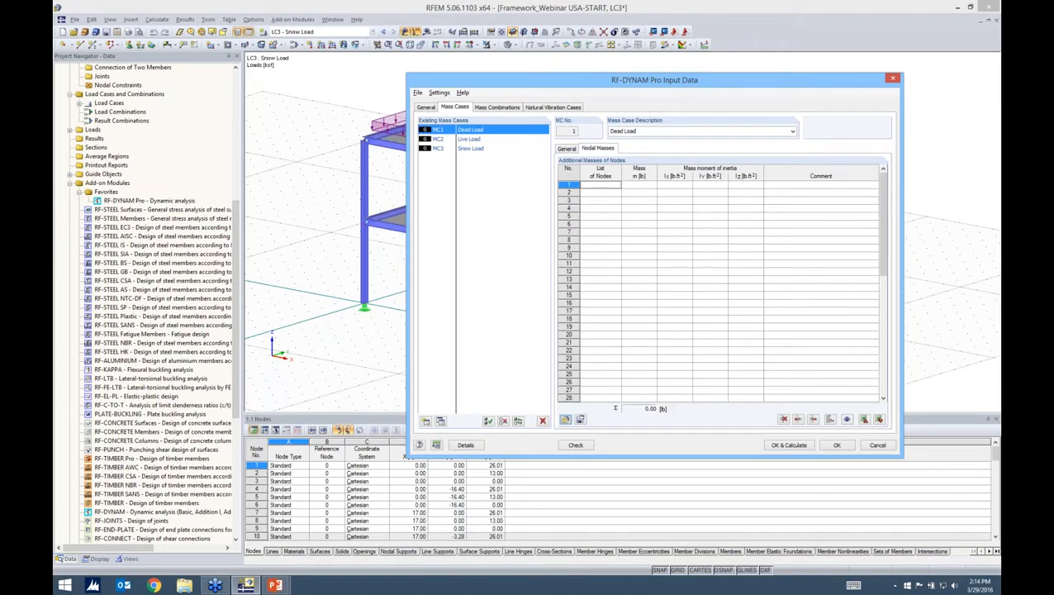
{"action": "left_click", "coordinate": [552, 107]}
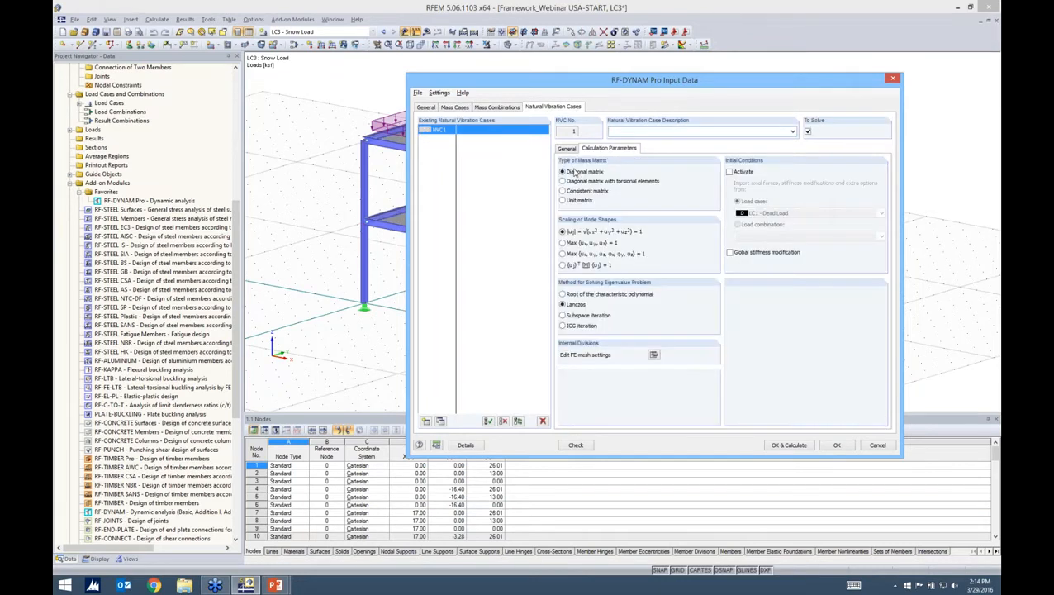
{"action": "left_click", "coordinate": [455, 107]}
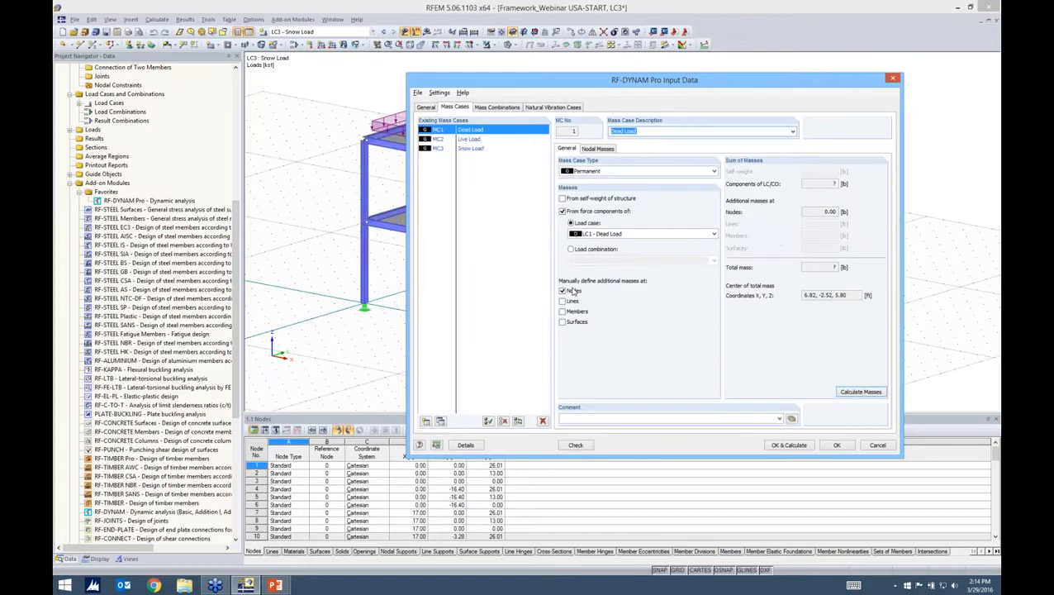
{"action": "left_click", "coordinate": [566, 108]}
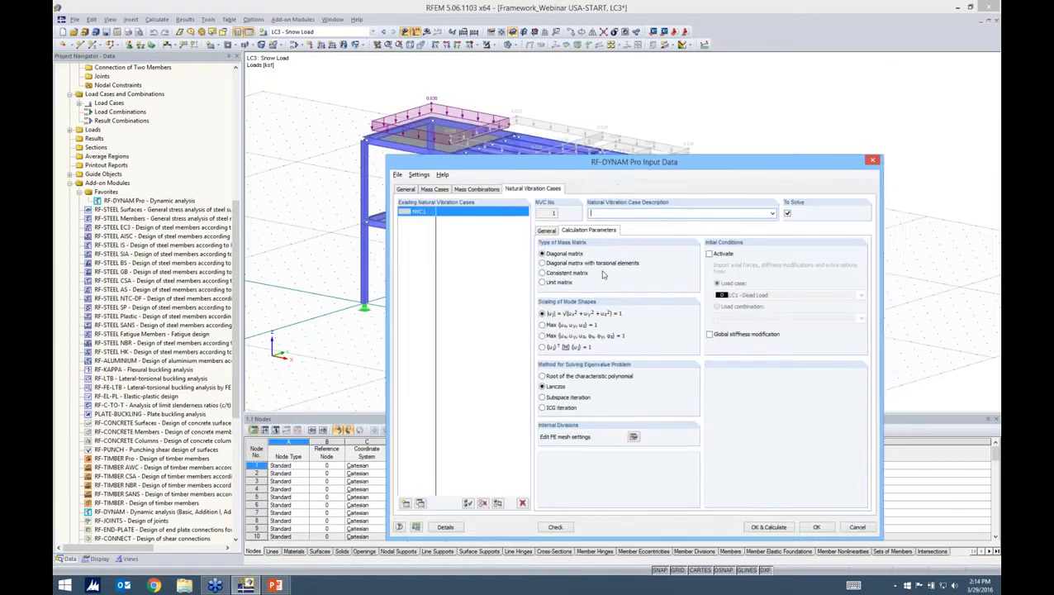
Review the FE mesh settings for the internal divisions of NVC1 and accept them as they are.
{"action": "left_click_drag", "start_coordinate": [658, 163], "coordinate": [673, 301]}
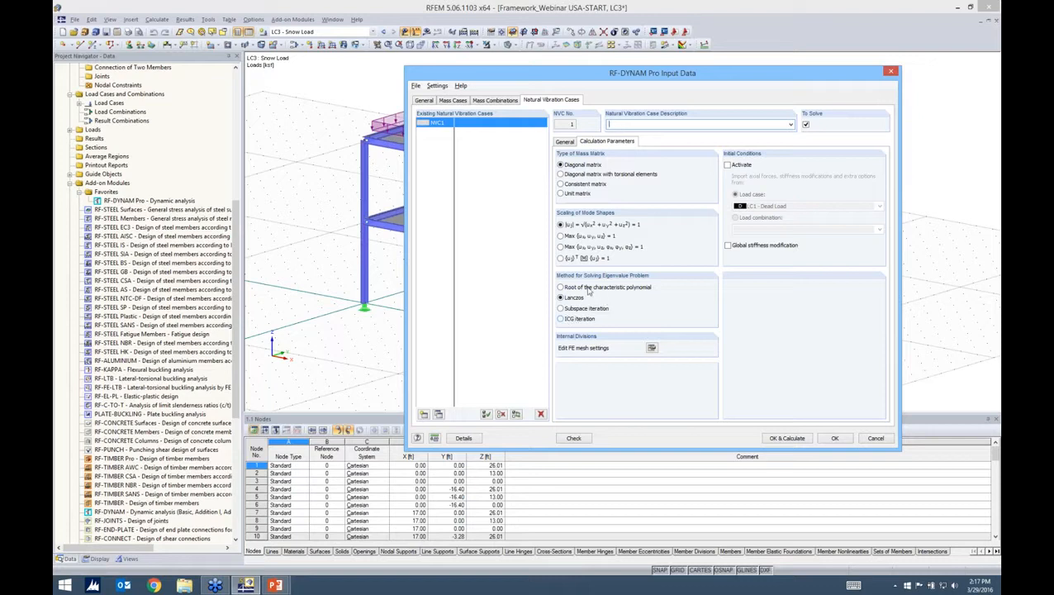
{"action": "left_click", "coordinate": [651, 348]}
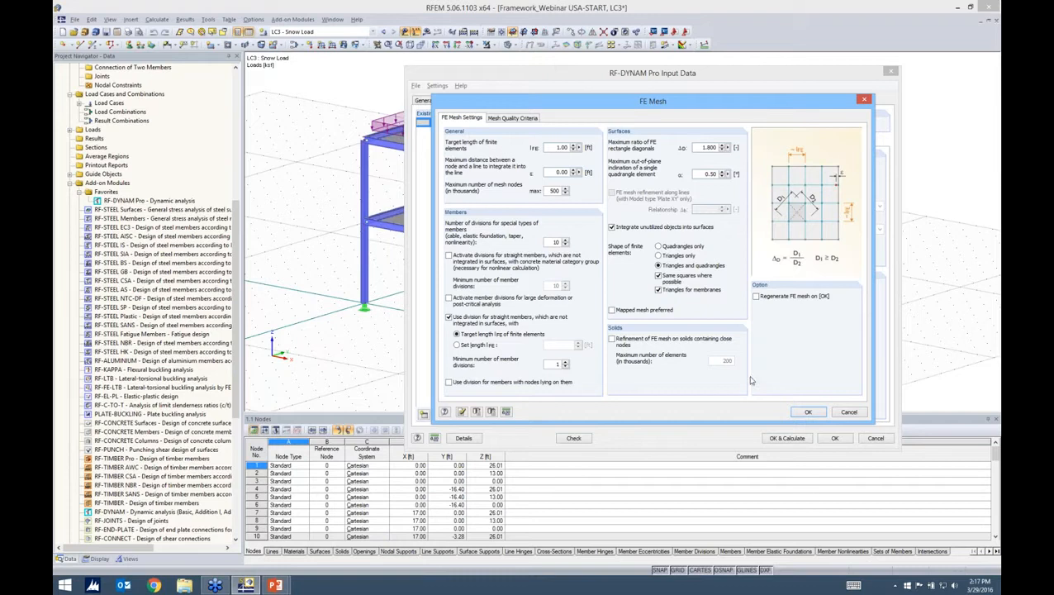
{"action": "left_click", "coordinate": [808, 412]}
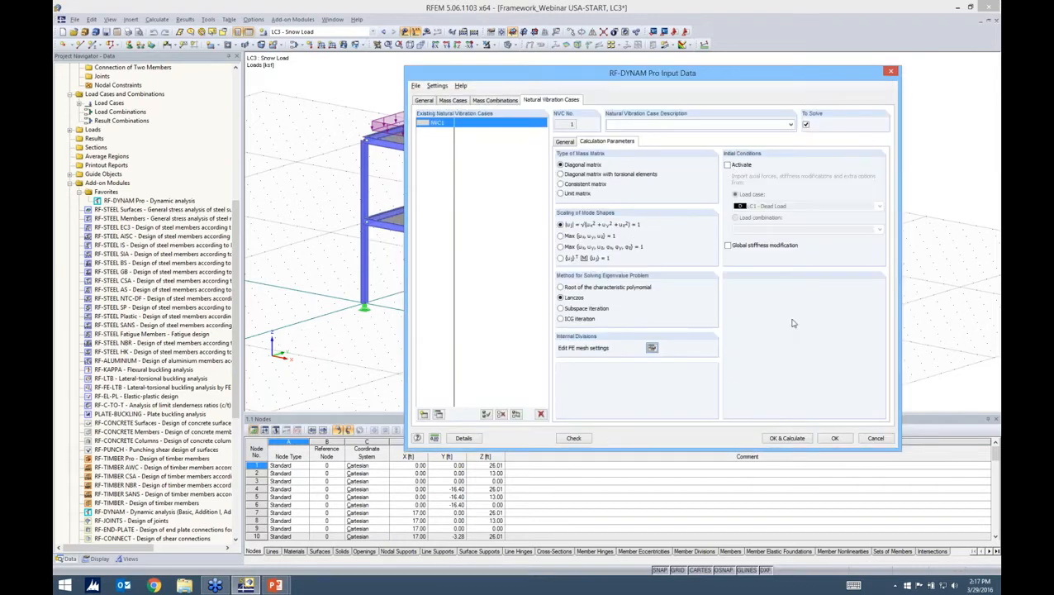
Activate initial conditions for NVC1 imported from load case LC1 - Dead Load and accept the dynamic analysis input.
{"action": "left_click", "coordinate": [727, 165]}
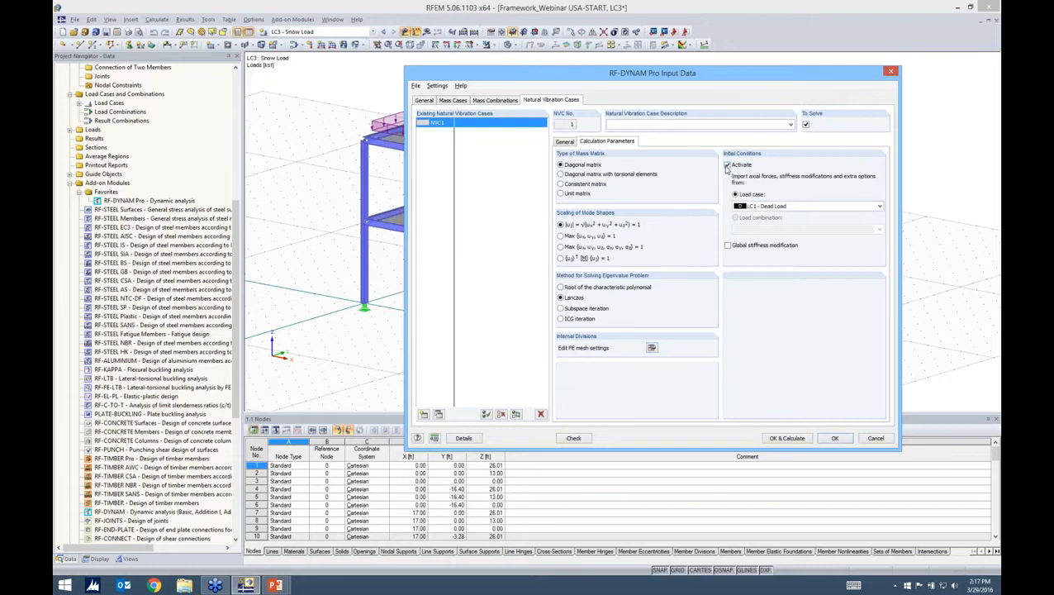
{"action": "left_click_drag", "start_coordinate": [671, 72], "coordinate": [630, 66]}
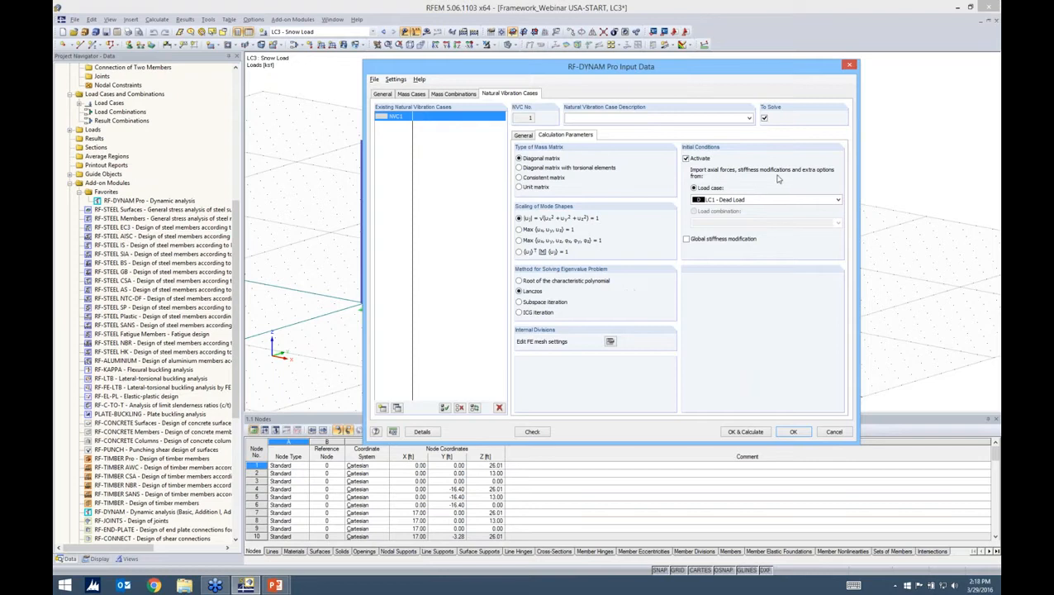
{"action": "left_click", "coordinate": [715, 201]}
{"action": "left_click", "coordinate": [735, 410]}
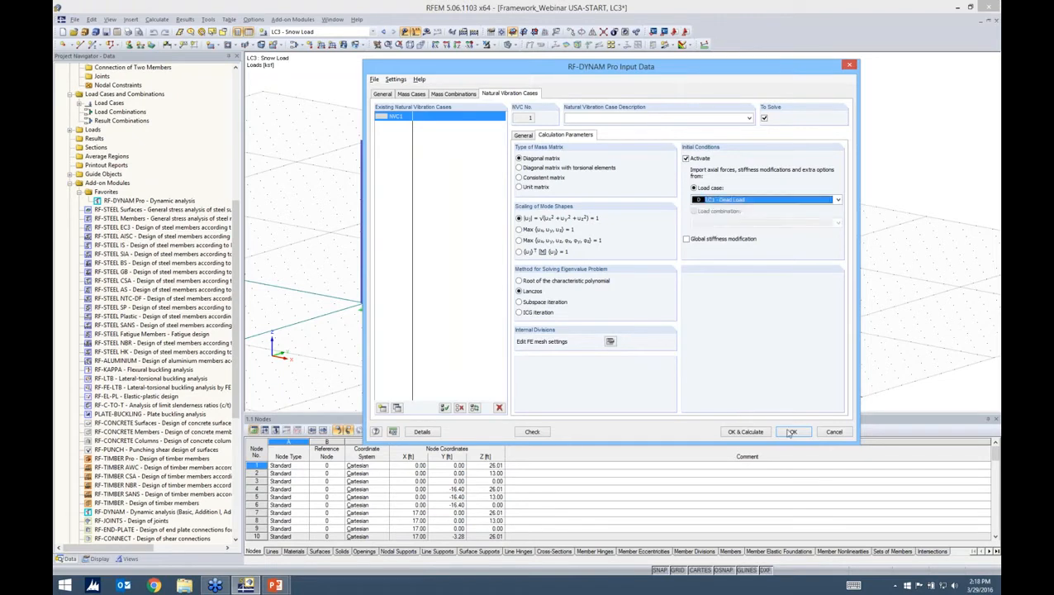
{"action": "left_click", "coordinate": [792, 432]}
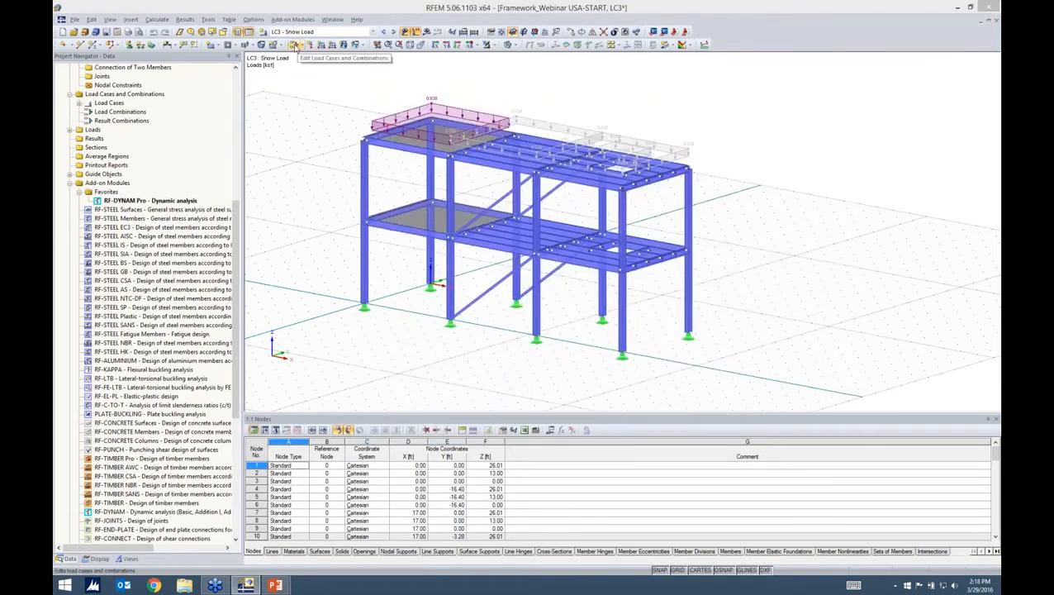
Enable Modify stiffness and Extra options in the calculation parameters of load case LC1 Dead Load and review the settings of both.
{"action": "left_click", "coordinate": [295, 45]}
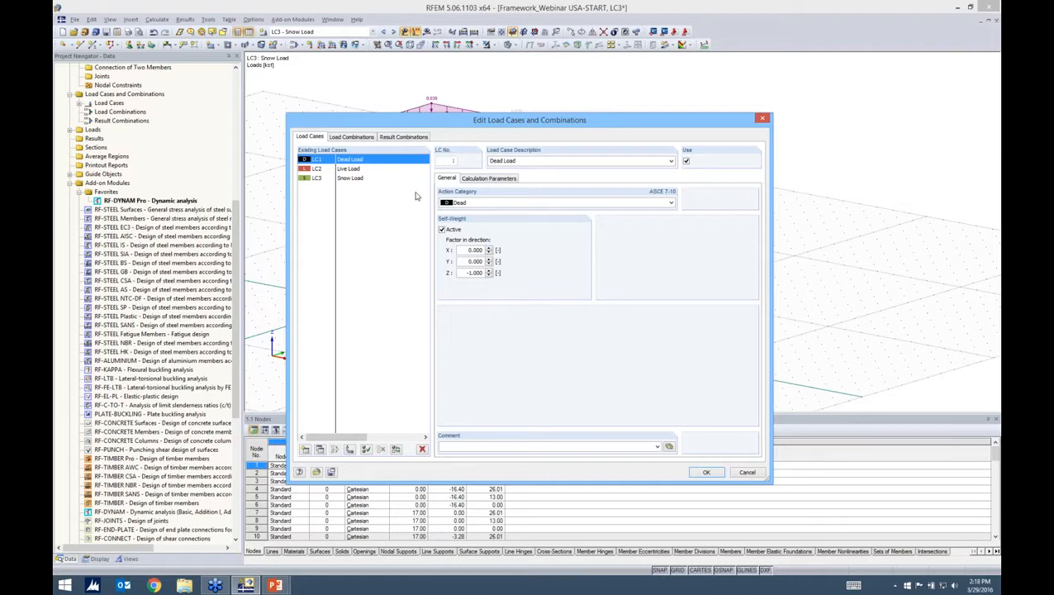
{"action": "left_click", "coordinate": [472, 181]}
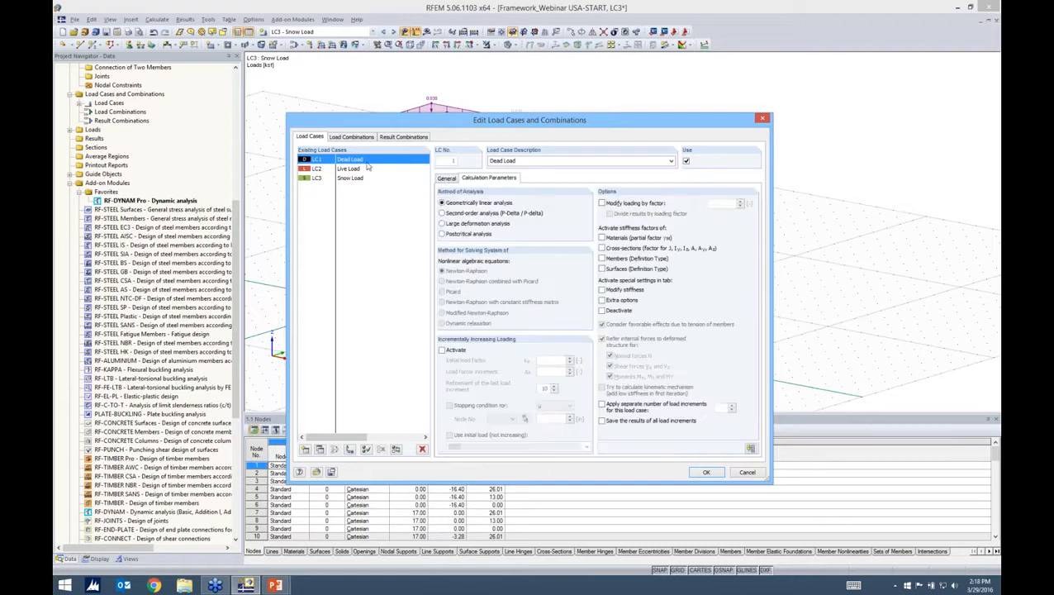
{"action": "left_click", "coordinate": [602, 290]}
{"action": "left_click", "coordinate": [602, 299]}
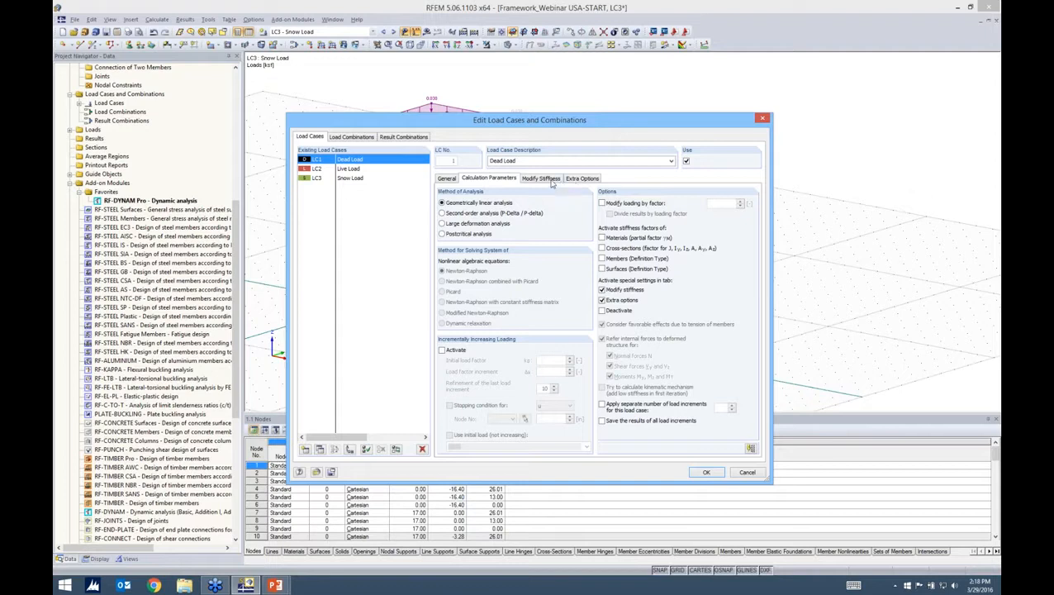
{"action": "left_click", "coordinate": [549, 179]}
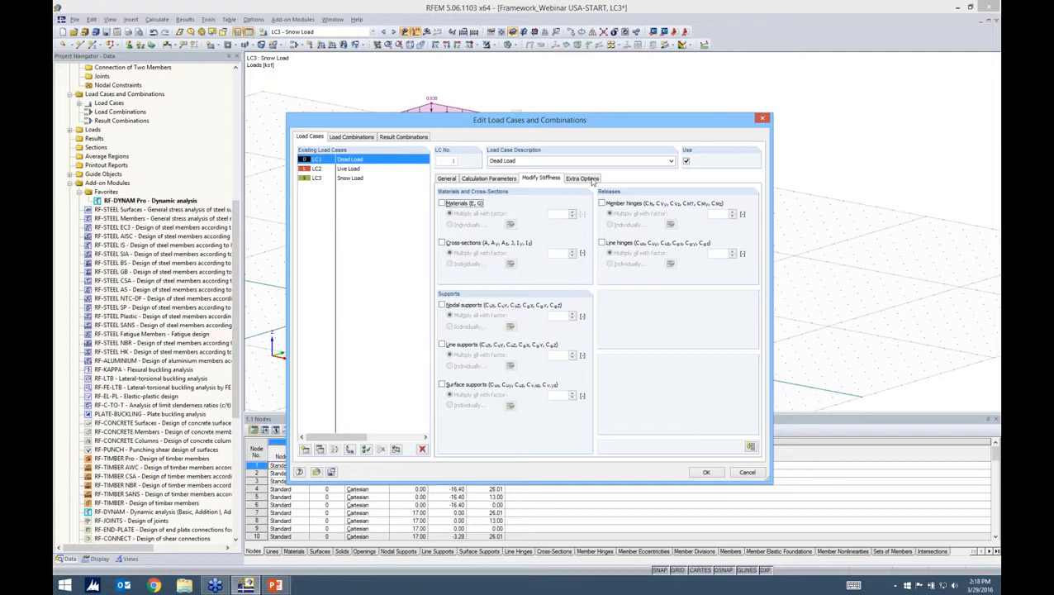
{"action": "left_click", "coordinate": [583, 179]}
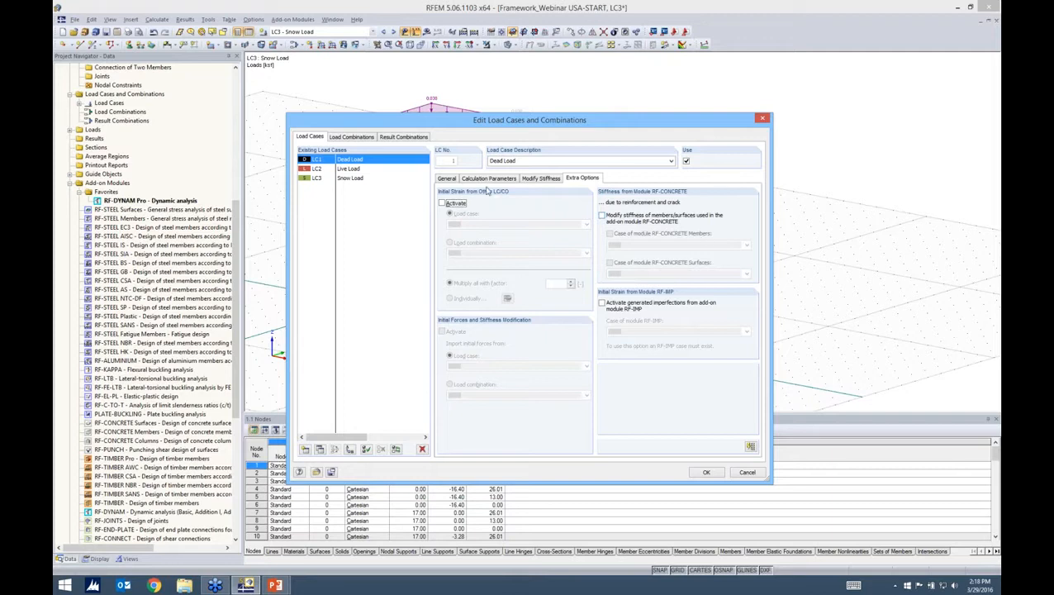
Turn off Modify stiffness for load case LC1 Dead Load and accept the load case settings.
{"action": "left_click", "coordinate": [488, 179]}
{"action": "left_click", "coordinate": [603, 290]}
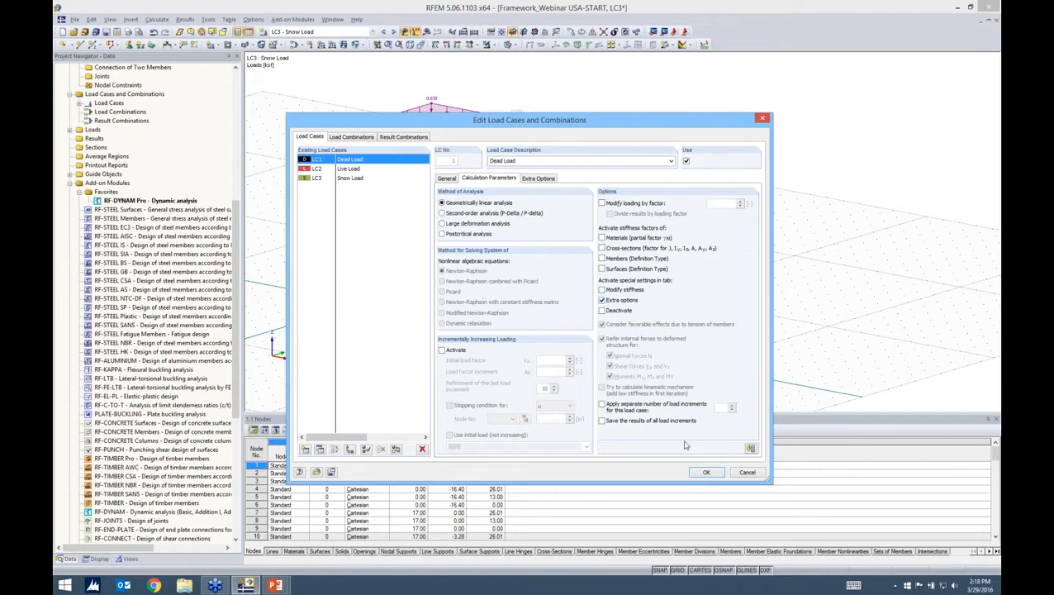
{"action": "left_click", "coordinate": [706, 472]}
Reopen the RF-DYNAM Pro input data and deactivate the initial conditions in NVC1's calculation parameters.
{"action": "left_click", "coordinate": [292, 19]}
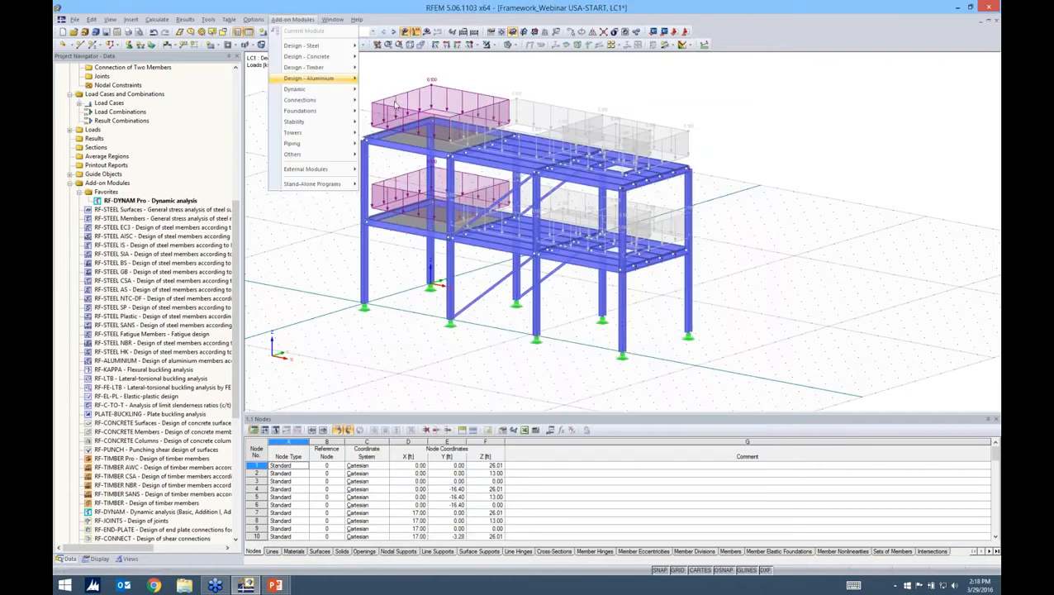
{"action": "left_click", "coordinate": [396, 105]}
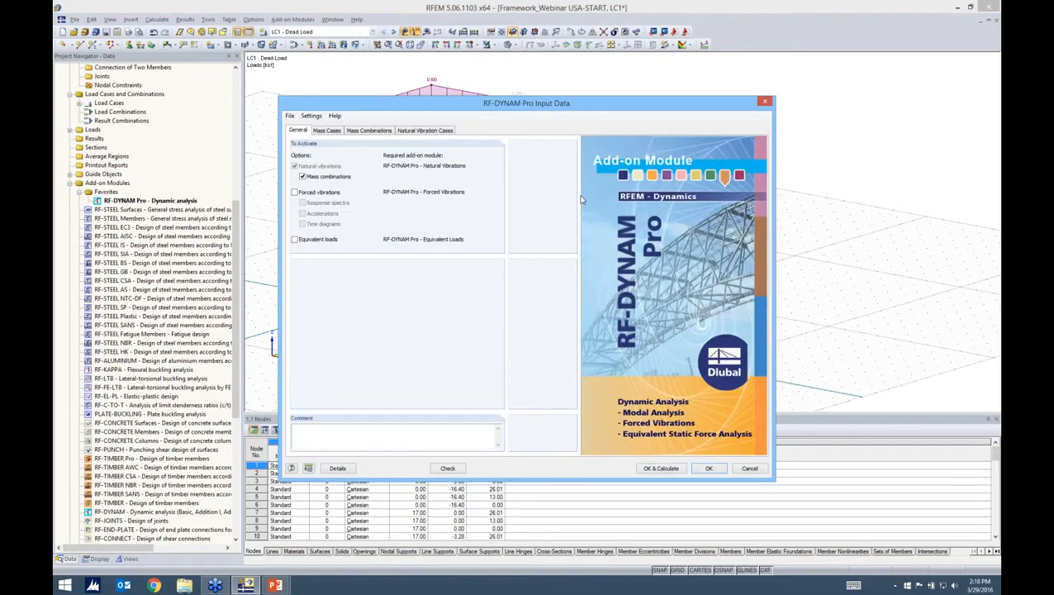
{"action": "left_click", "coordinate": [424, 130]}
{"action": "left_click", "coordinate": [481, 171]}
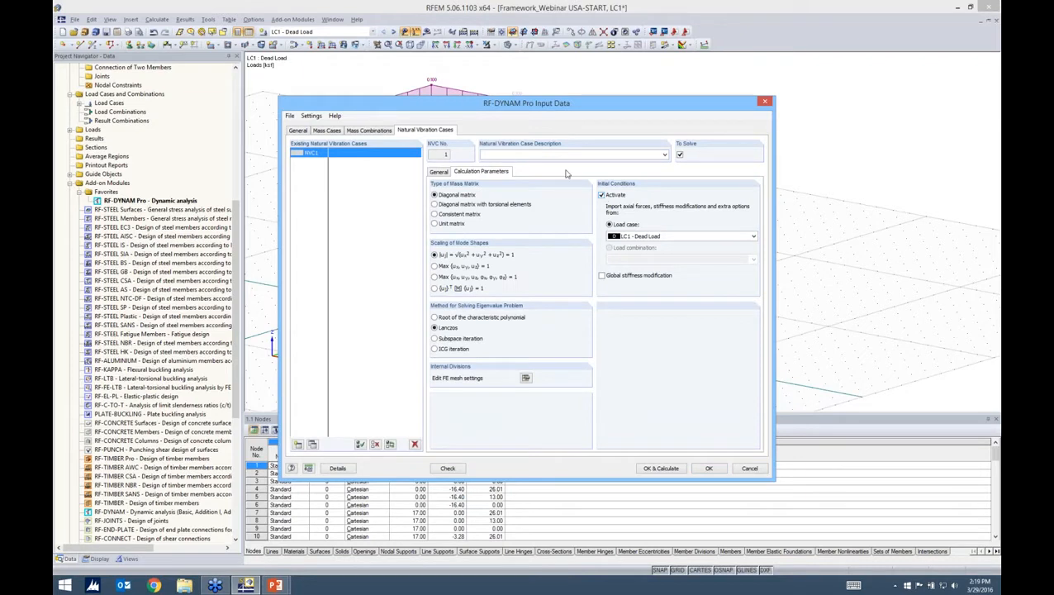
{"action": "left_click", "coordinate": [601, 196]}
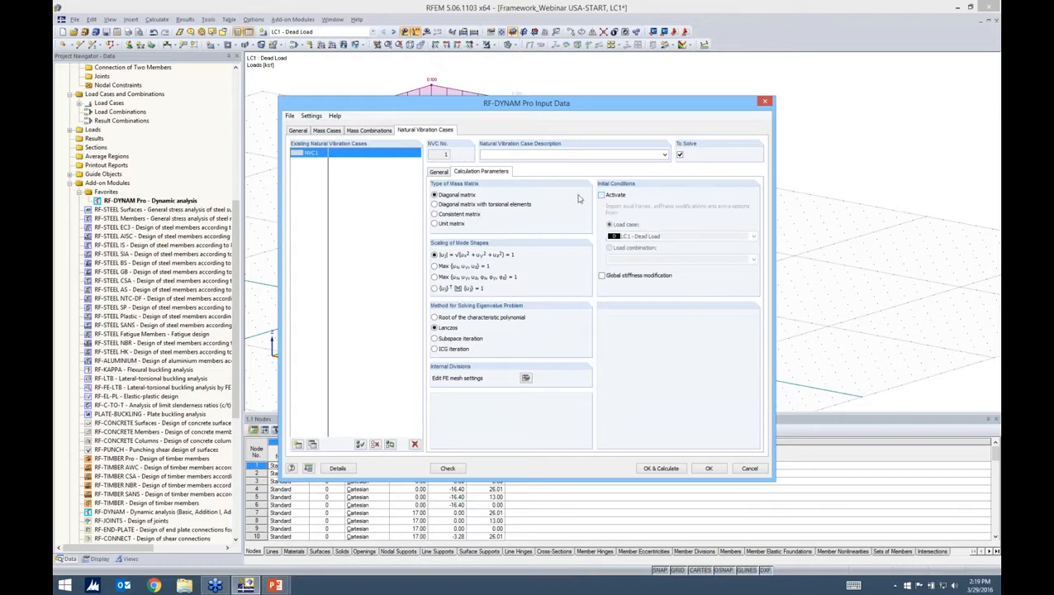
Check the general settings of NVC1, run the natural vibration calculation and show the colour scale for the results.
{"action": "left_click", "coordinate": [439, 172]}
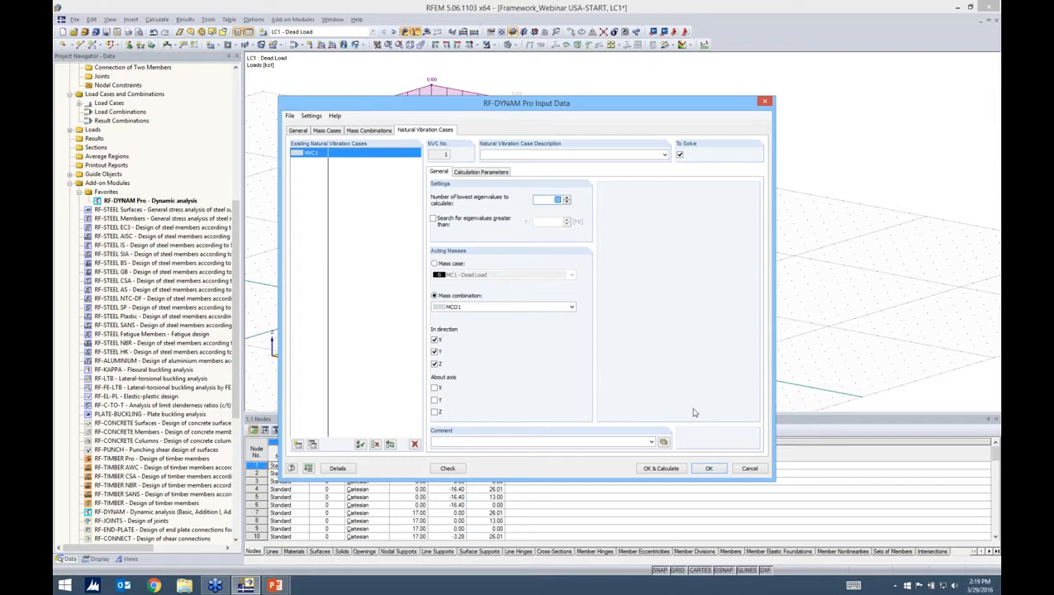
{"action": "left_click", "coordinate": [662, 469]}
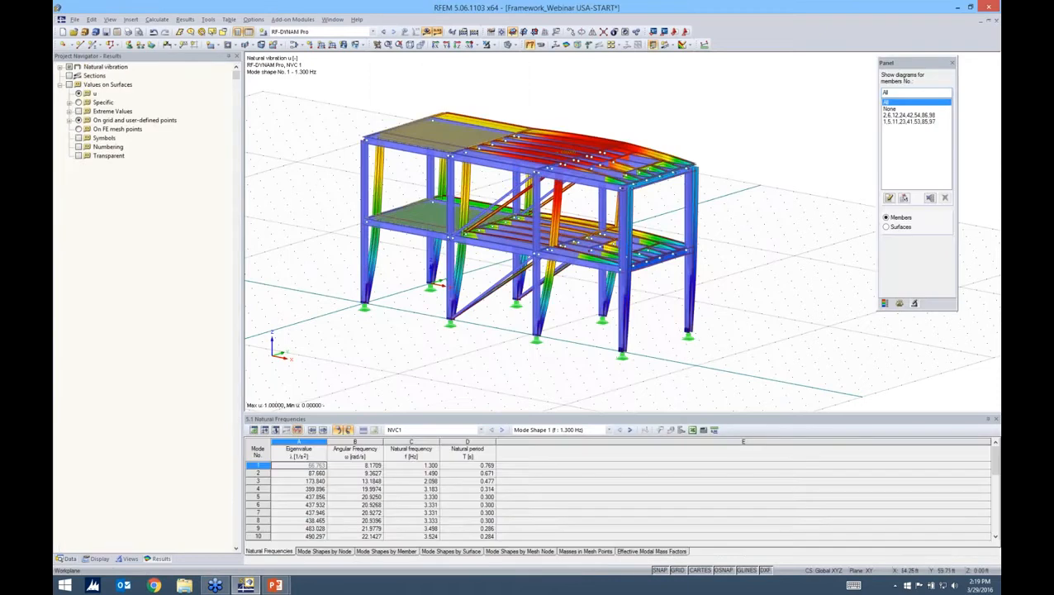
{"action": "middle_click_drag", "start_coordinate": [611, 256], "coordinate": [647, 237]}
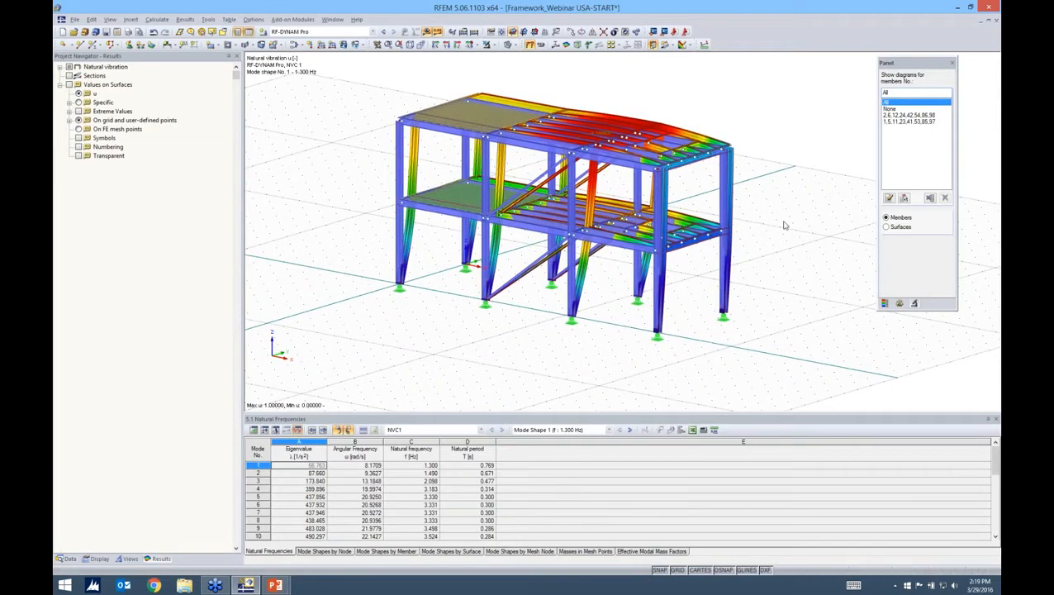
{"action": "left_click", "coordinate": [885, 303]}
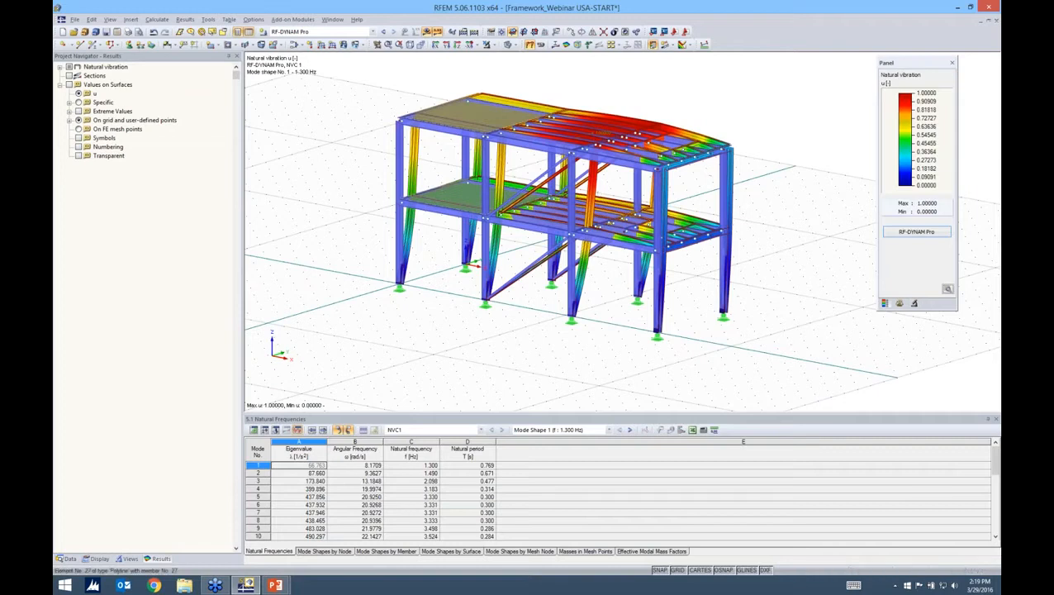
Enlarge the natural frequencies table to list more modes while keeping the deformed frame in view.
{"action": "middle_click_drag", "start_coordinate": [542, 345], "coordinate": [526, 335]}
{"action": "middle_click_drag", "start_coordinate": [647, 300], "coordinate": [647, 314], "text": "ctrl"}
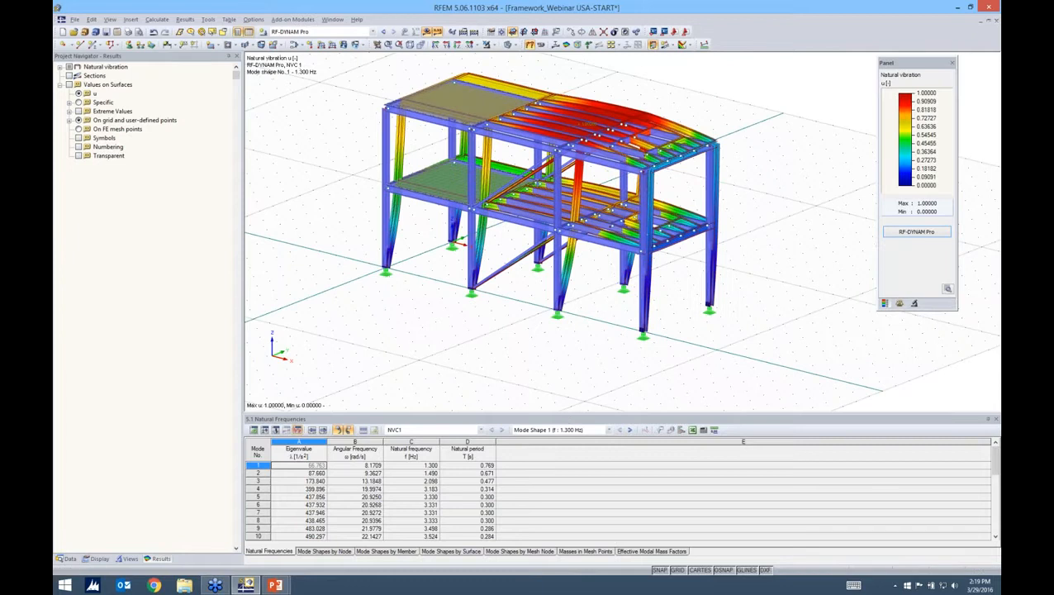
{"action": "left_click_drag", "start_coordinate": [636, 414], "coordinate": [636, 359]}
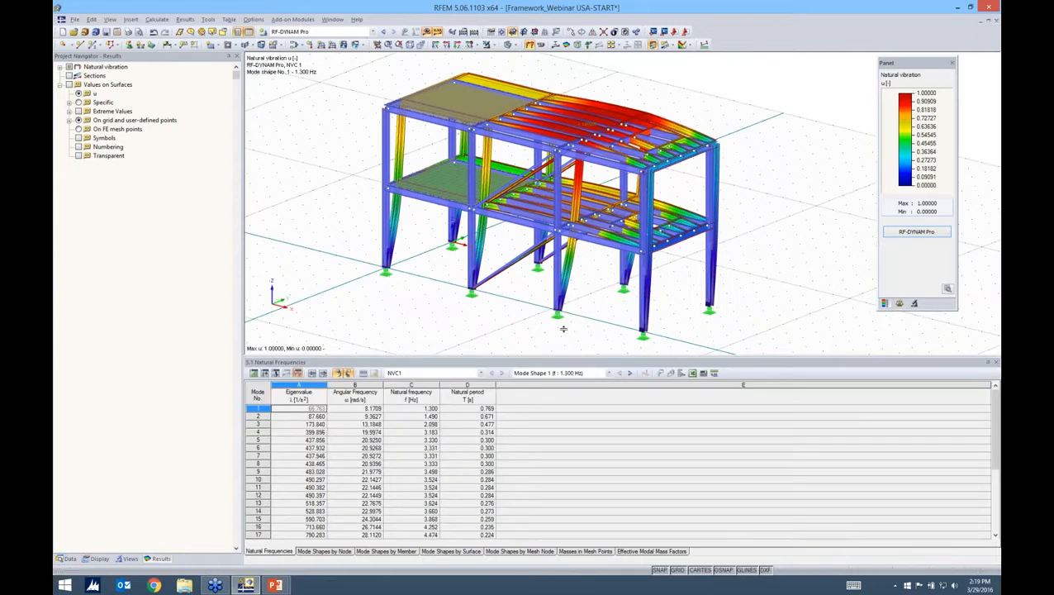
{"action": "left_click_drag", "start_coordinate": [564, 329], "coordinate": [564, 330]}
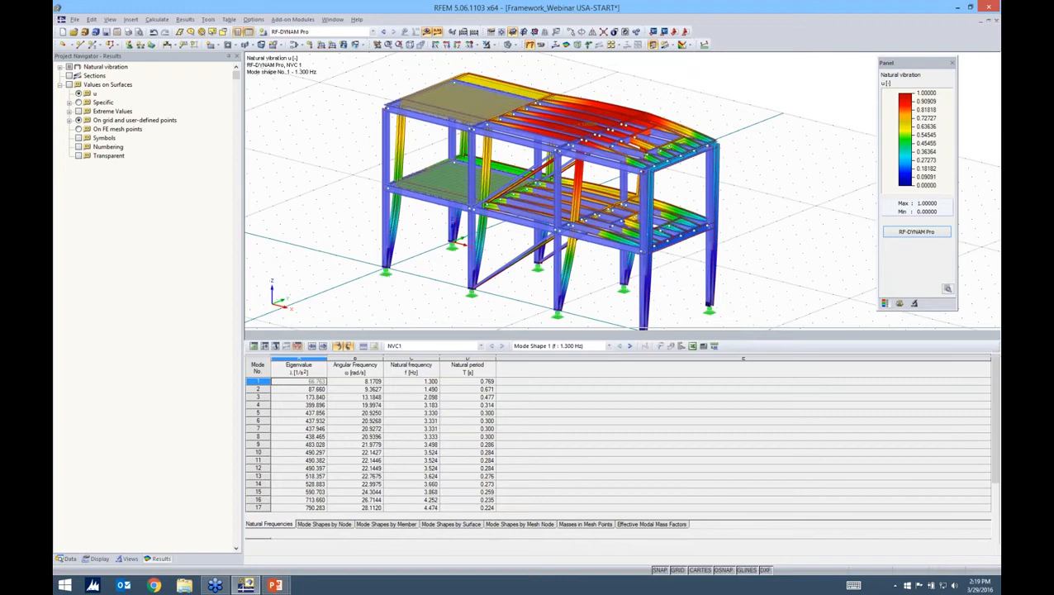
Display the NVC1 mode shapes on the frame one after another, from mode shape 2 up to mode shape 7.
{"action": "left_click", "coordinate": [553, 347]}
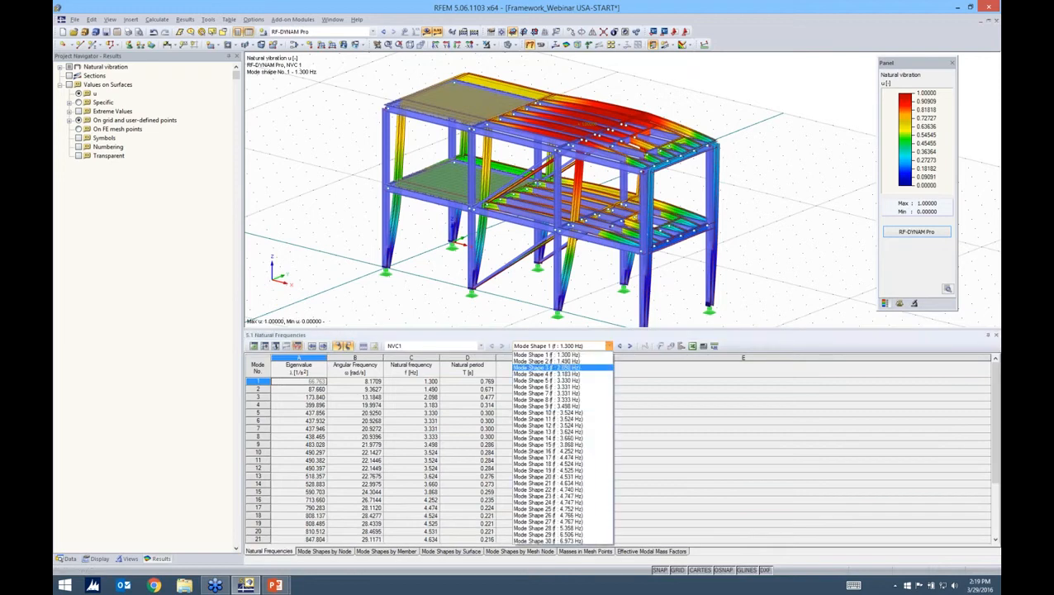
{"action": "left_click", "coordinate": [551, 367]}
{"action": "left_click", "coordinate": [630, 346]}
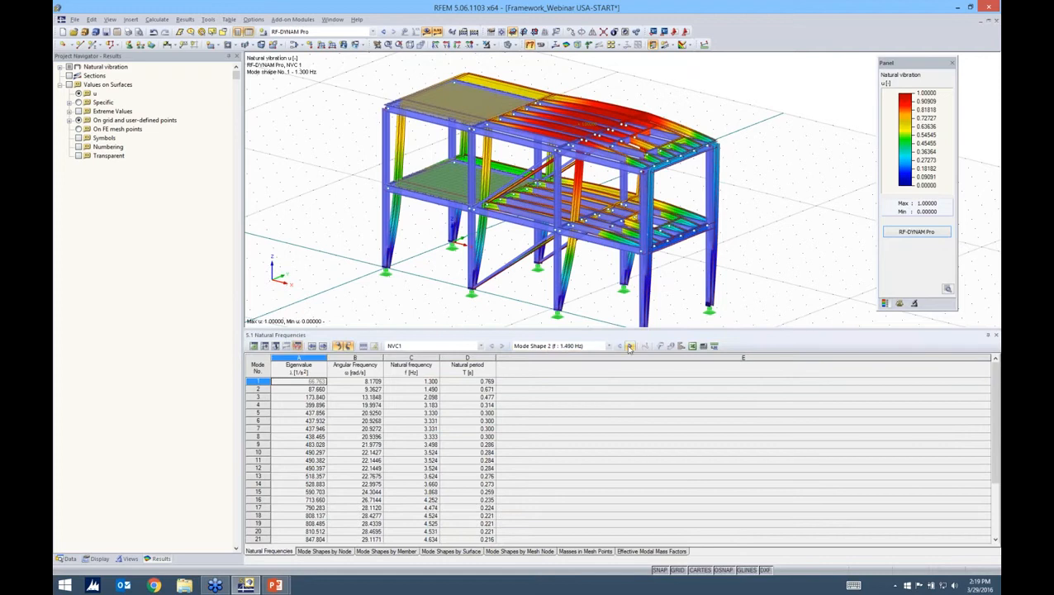
{"action": "left_click", "coordinate": [630, 346]}
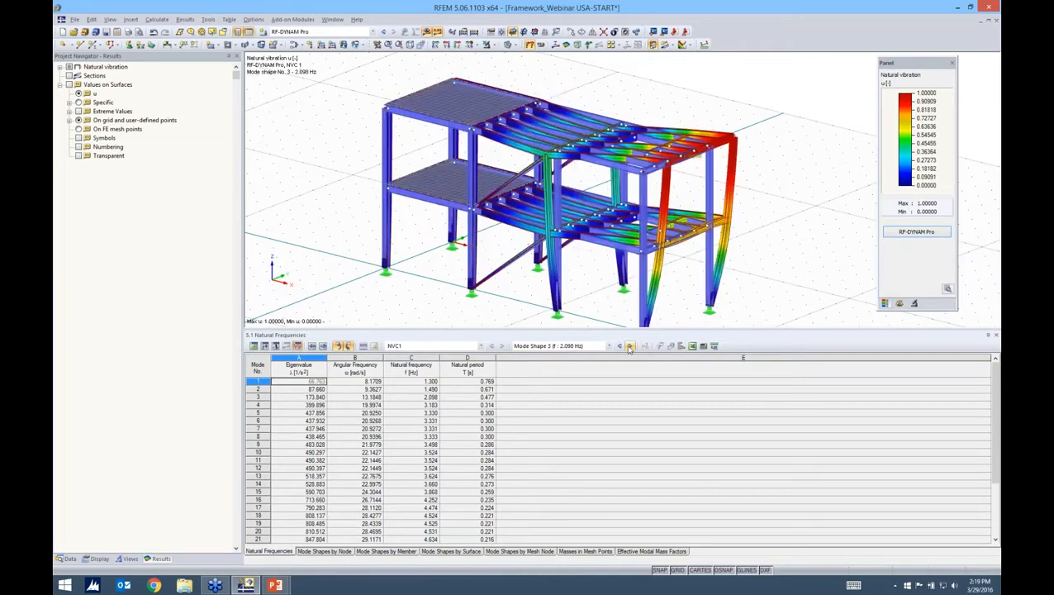
{"action": "left_click", "coordinate": [630, 347]}
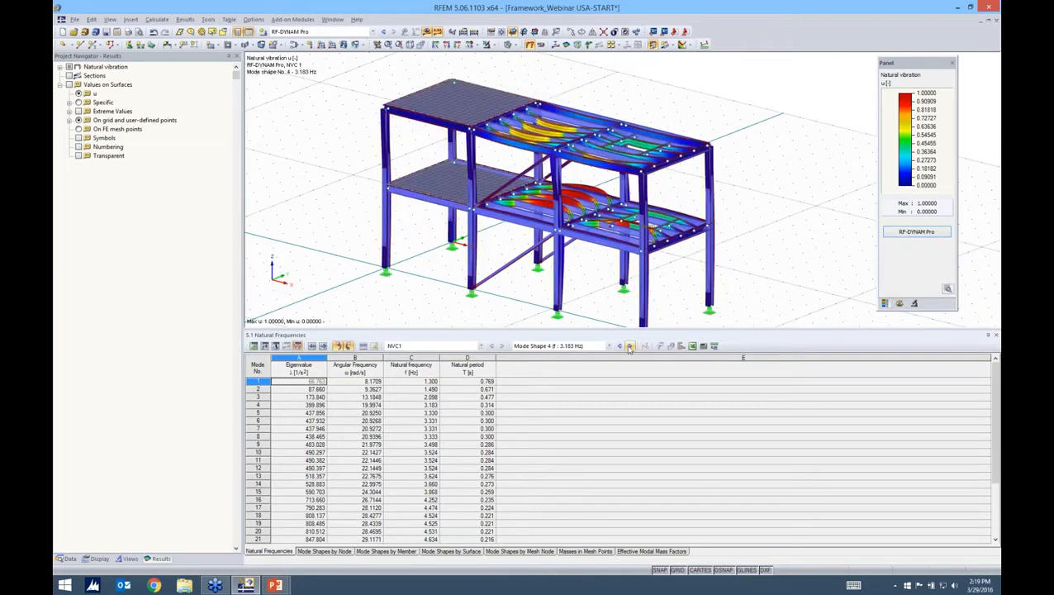
{"action": "left_click", "coordinate": [630, 346]}
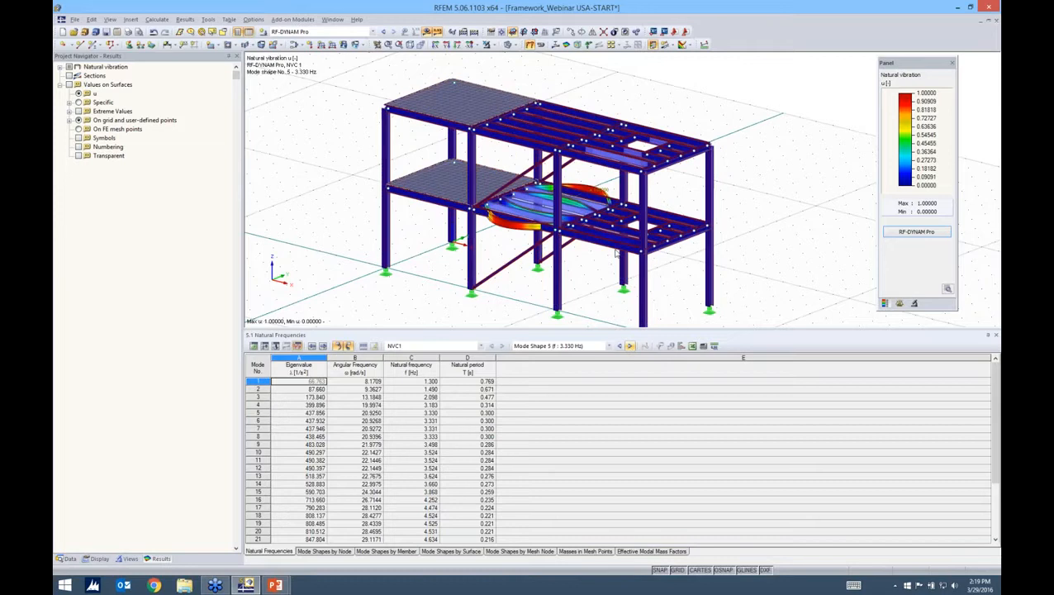
{"action": "left_click", "coordinate": [630, 346]}
{"action": "left_click", "coordinate": [629, 346]}
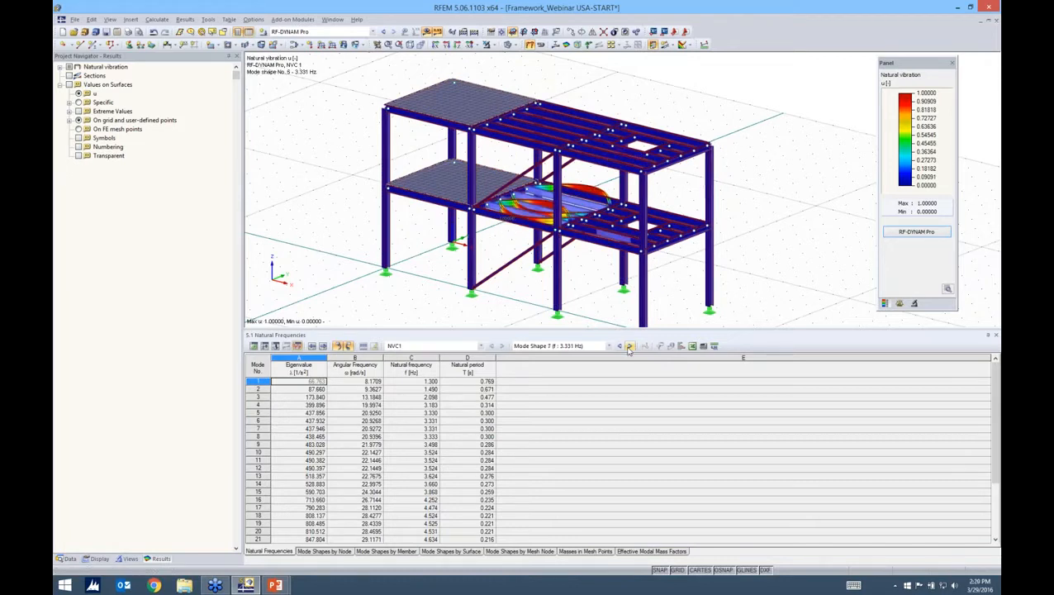
Display individual mode shapes from the natural frequencies table, going through modes 5, 8, 11 and 17.
{"action": "left_click", "coordinate": [299, 413]}
{"action": "left_click", "coordinate": [299, 437]}
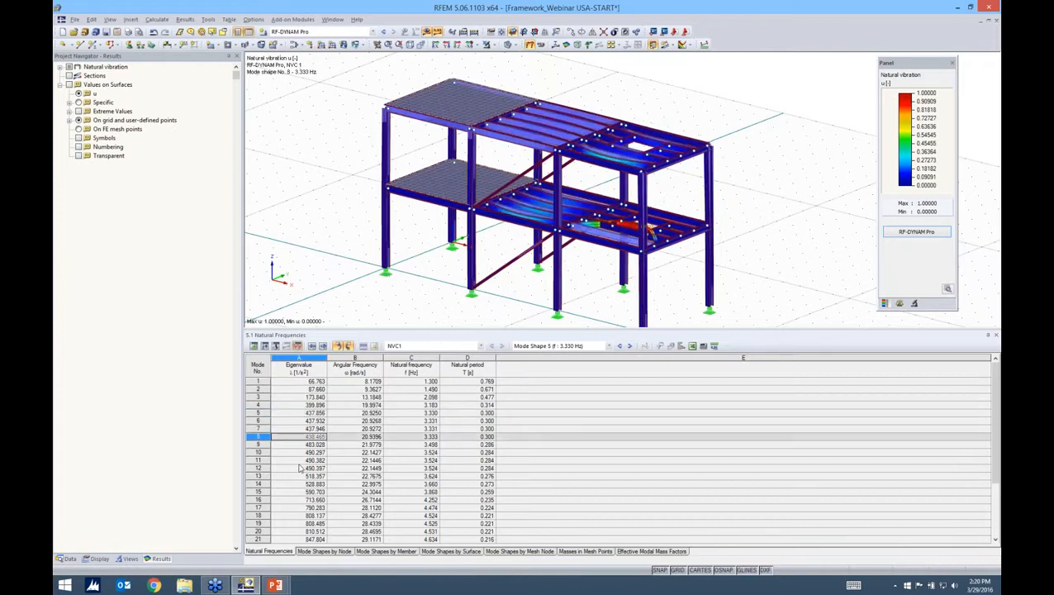
{"action": "left_click", "coordinate": [300, 461]}
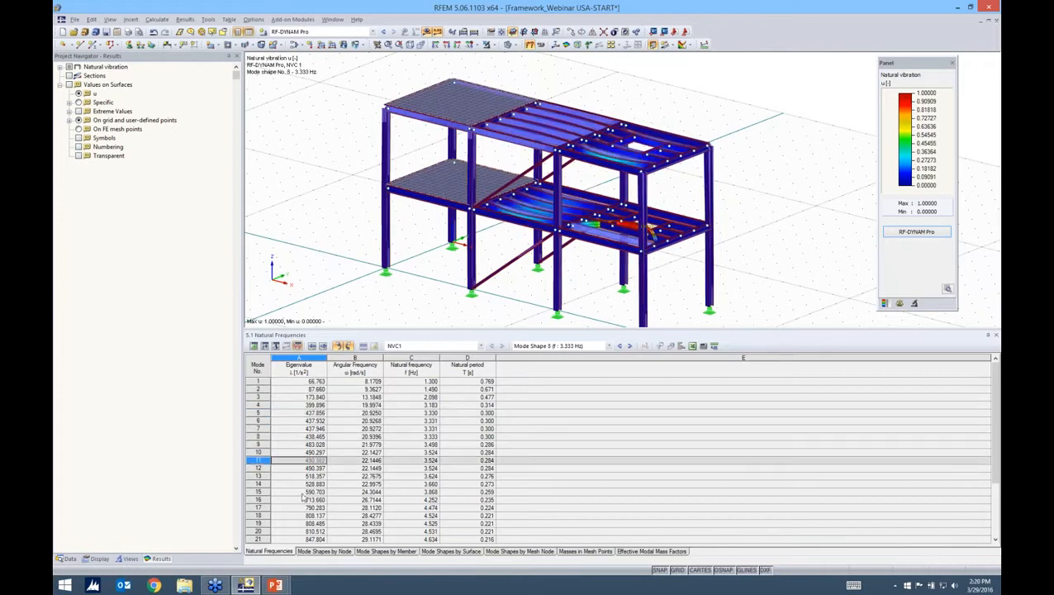
{"action": "left_click", "coordinate": [301, 507]}
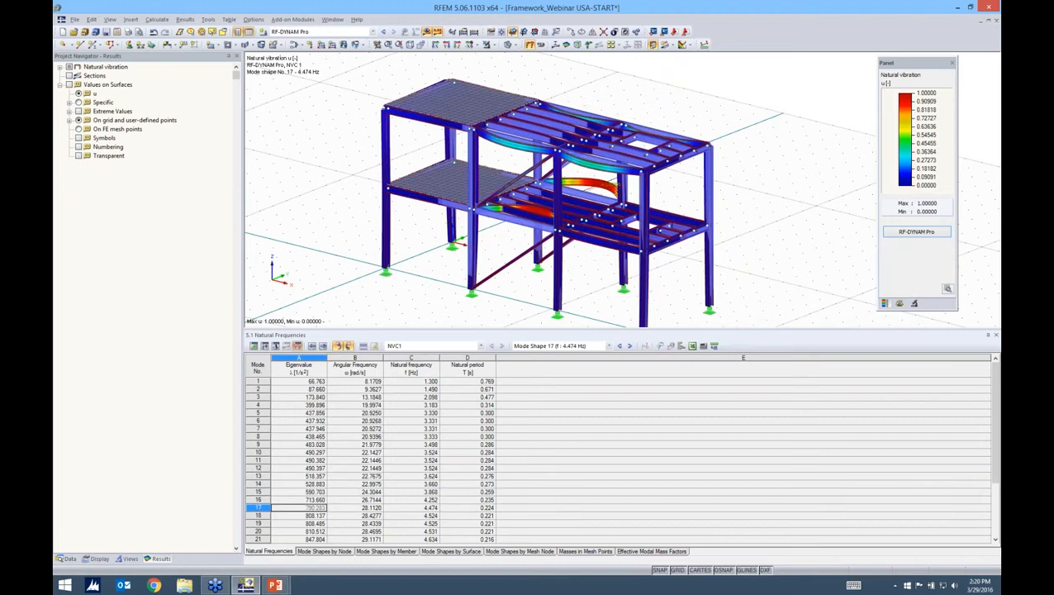
Enlarge the natural frequencies table further, choose NVC1 as the displayed vibration case and show mode shape 2.
{"action": "left_click_drag", "start_coordinate": [406, 330], "coordinate": [406, 295]}
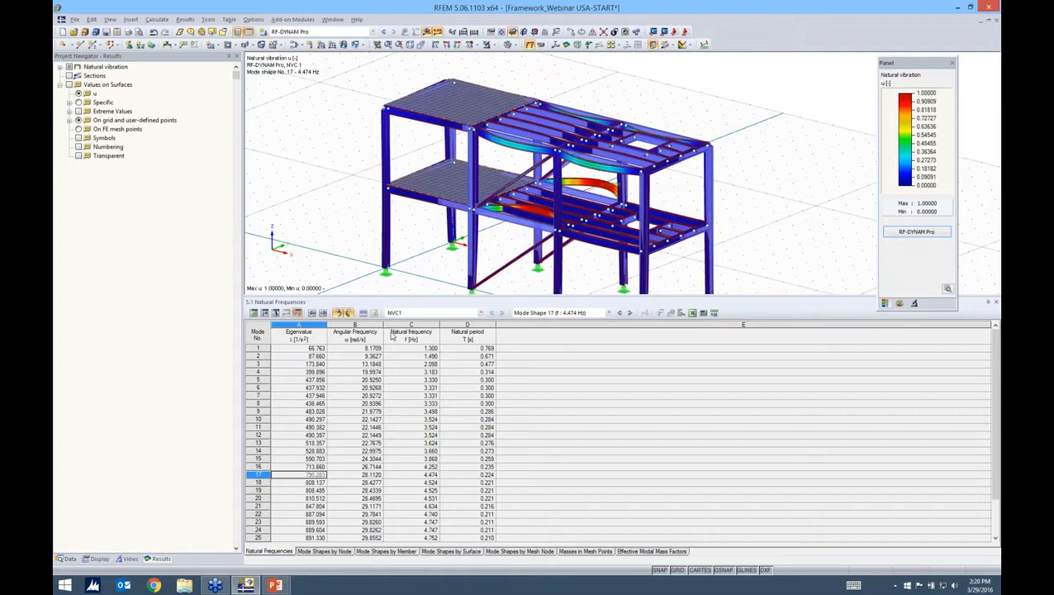
{"action": "left_click", "coordinate": [482, 314]}
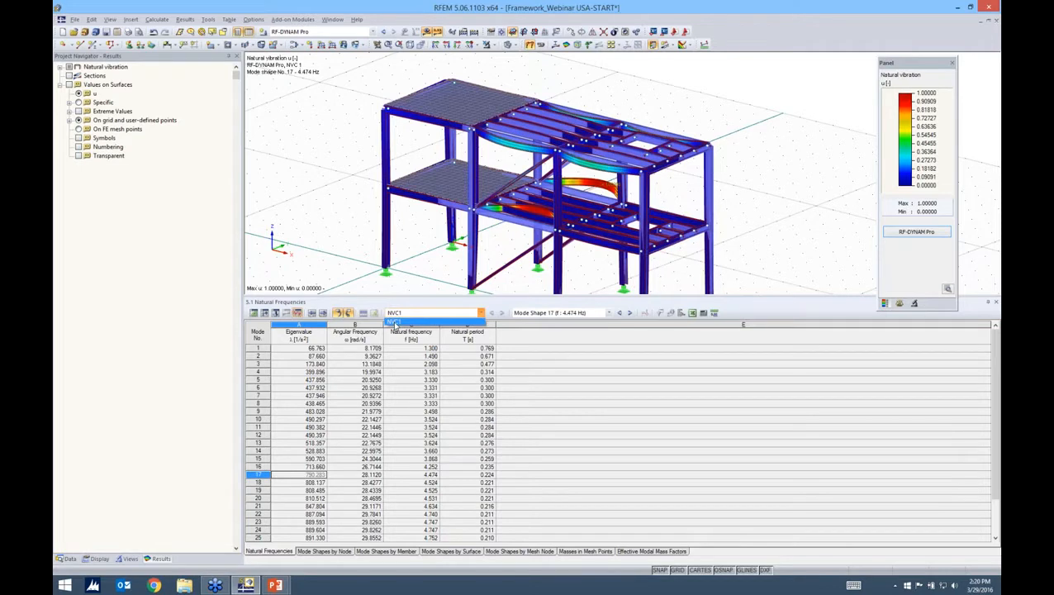
{"action": "left_click", "coordinate": [404, 323]}
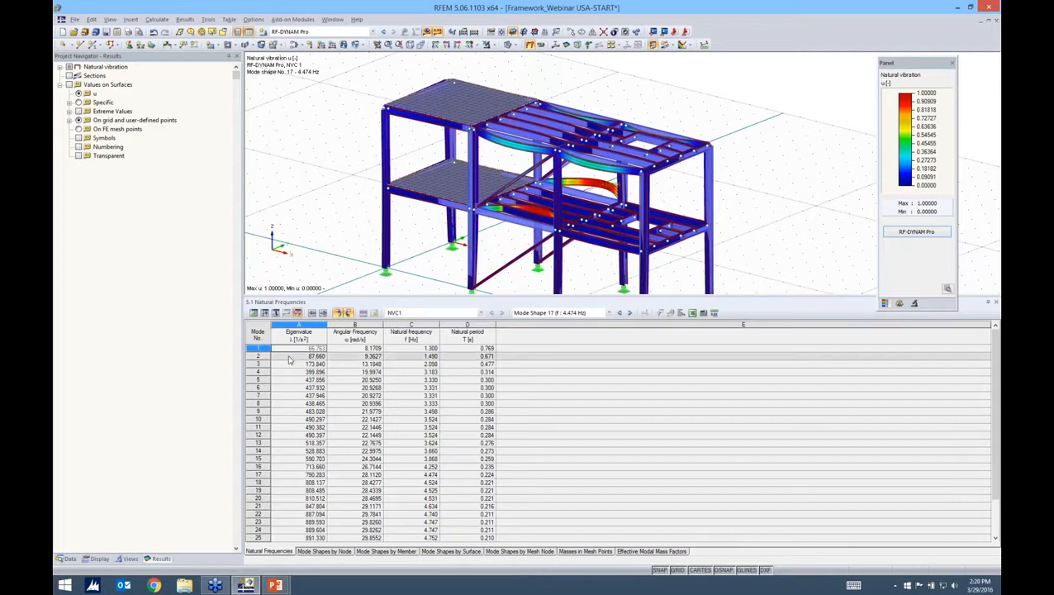
{"action": "left_click", "coordinate": [289, 357]}
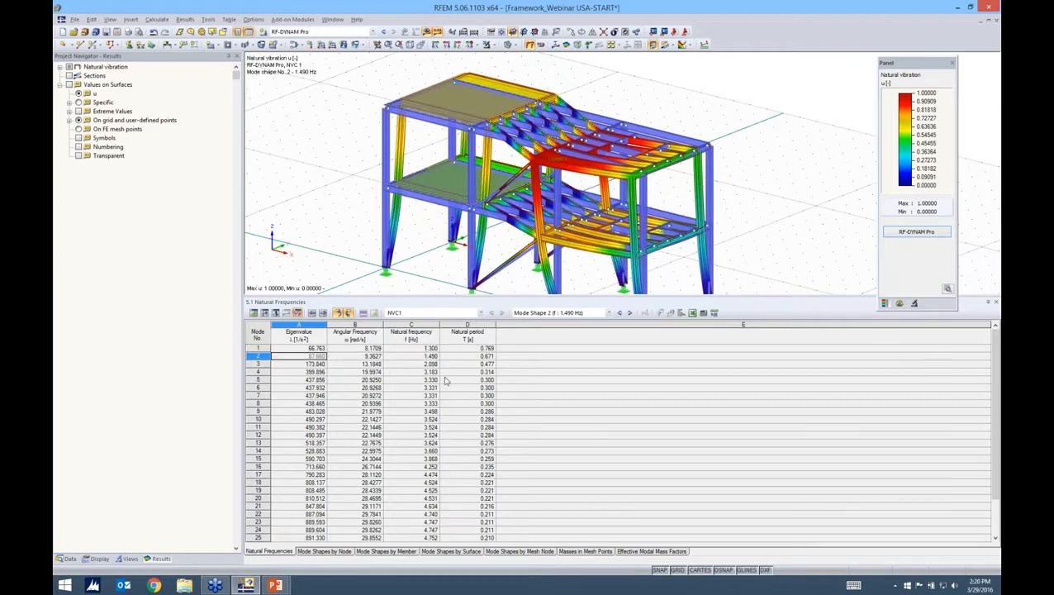
Examine the standardized displacements and rotations by node for all 30 modes of node 1, down to node 2.
{"action": "left_click", "coordinate": [324, 551]}
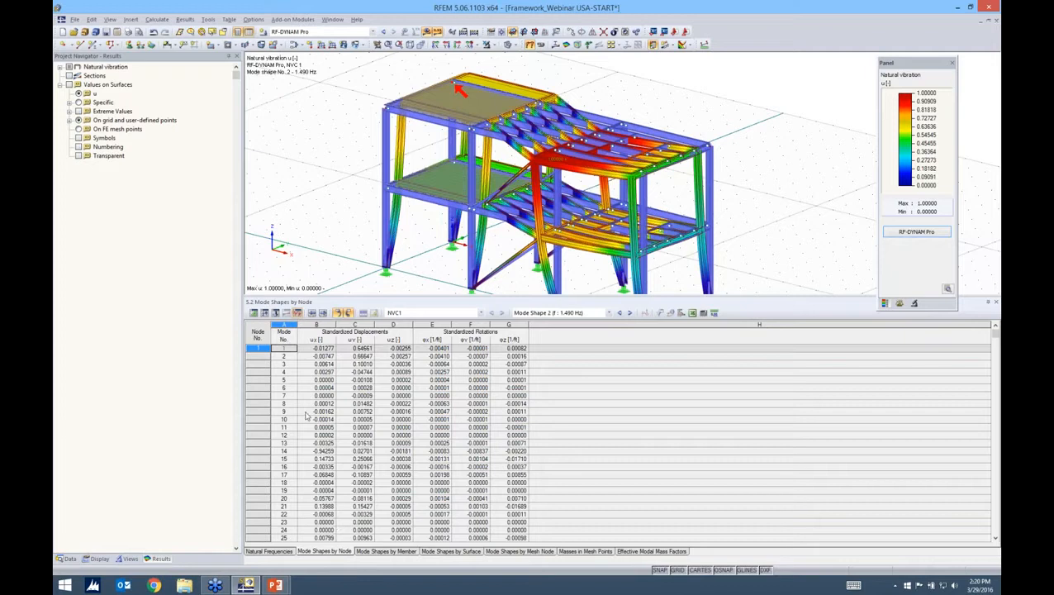
{"action": "scroll", "coordinate": [288, 533], "scroll_direction": "down", "scroll_amount": 1}
{"action": "scroll", "coordinate": [289, 533], "scroll_direction": "down", "scroll_amount": 1}
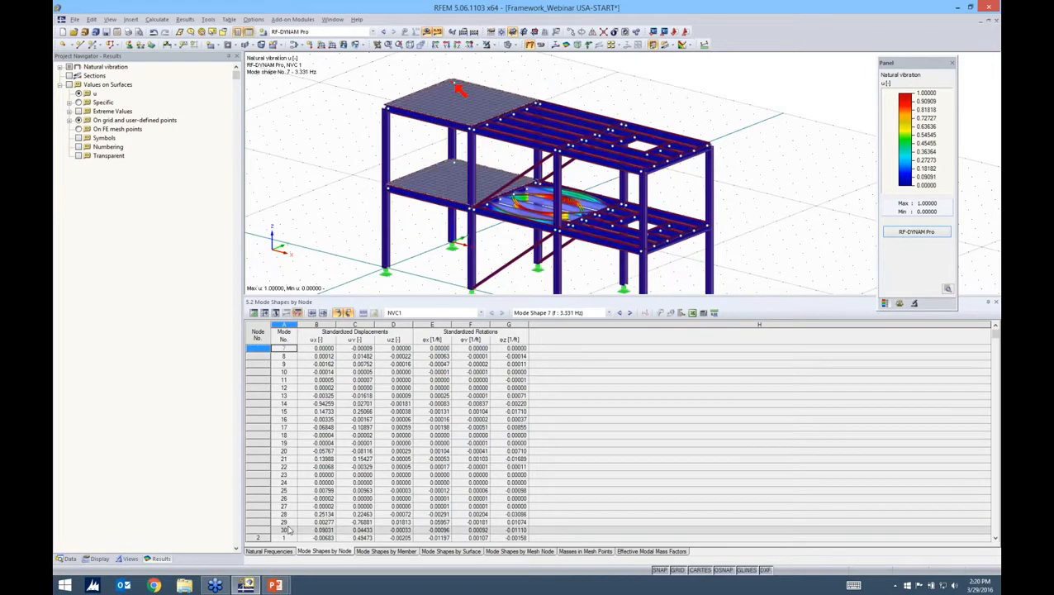
{"action": "left_click", "coordinate": [288, 507]}
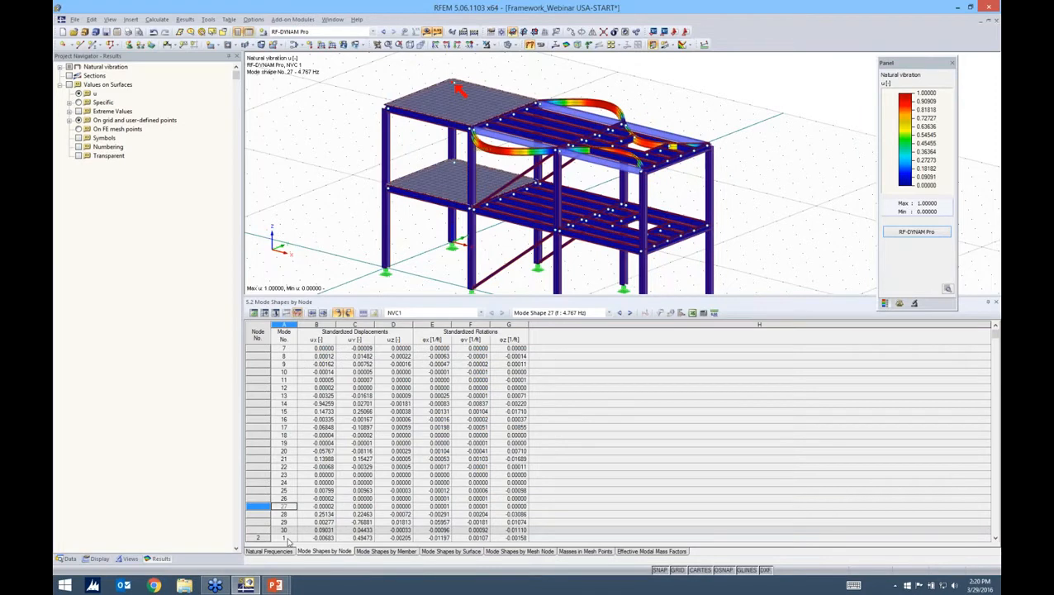
{"action": "left_click", "coordinate": [285, 538]}
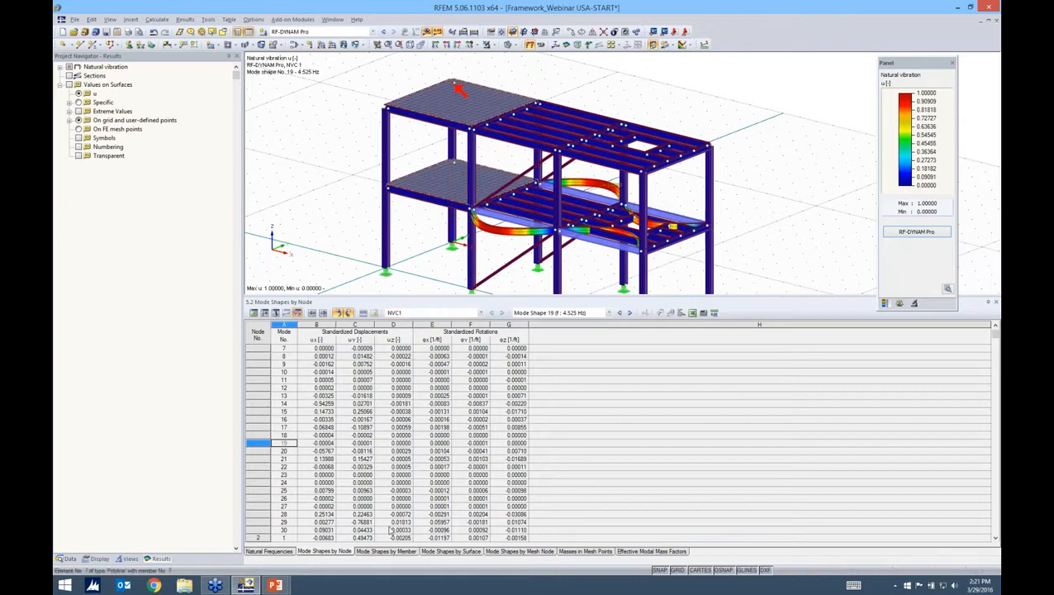
Examine the mode shapes by member, and those by surface down to the entries for mesh point 7.
{"action": "left_click", "coordinate": [385, 552]}
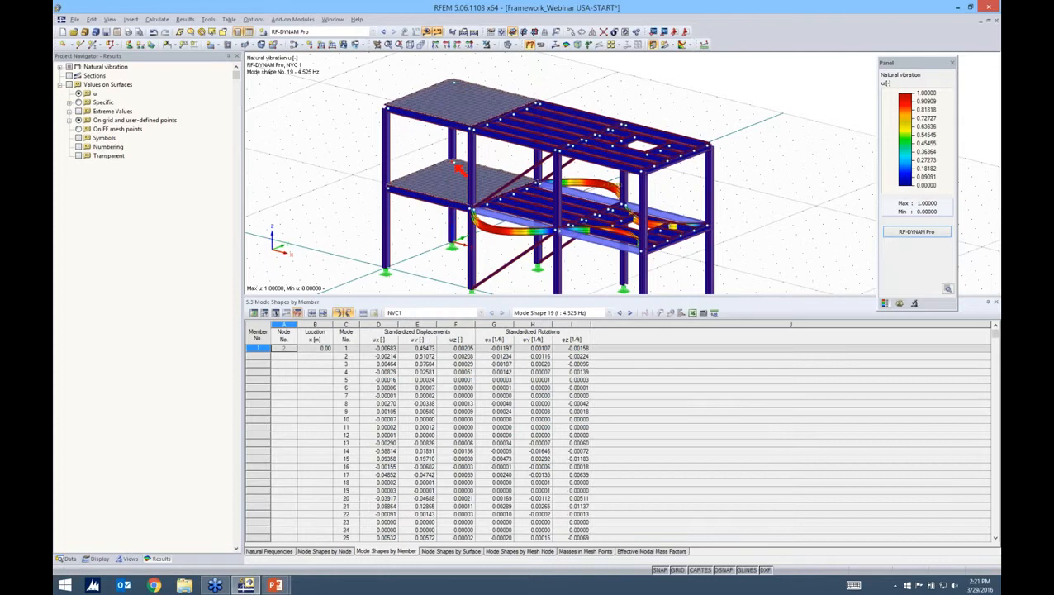
{"action": "left_click", "coordinate": [447, 552]}
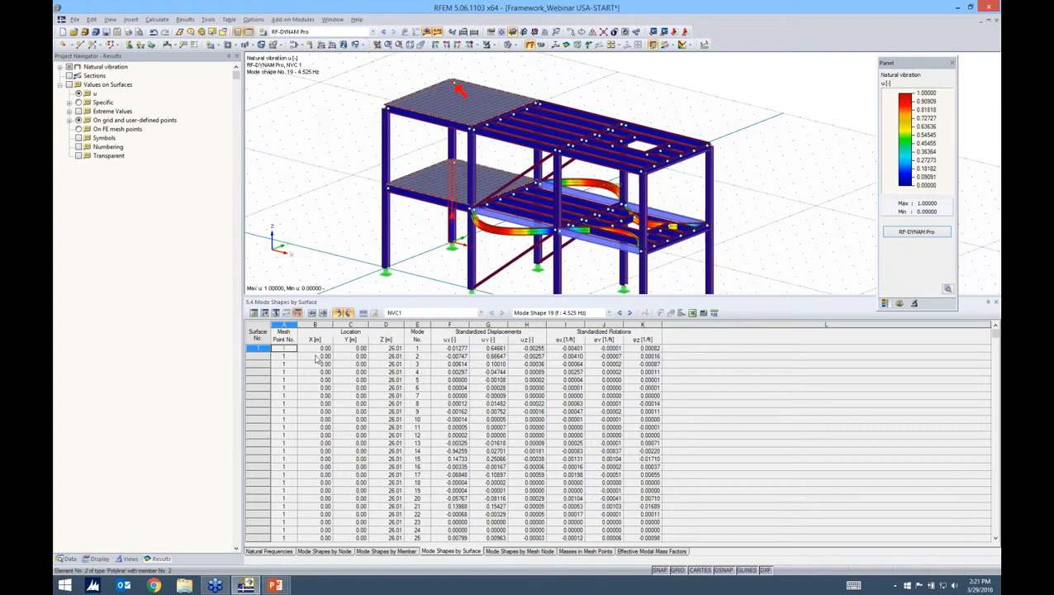
{"action": "left_click", "coordinate": [288, 530]}
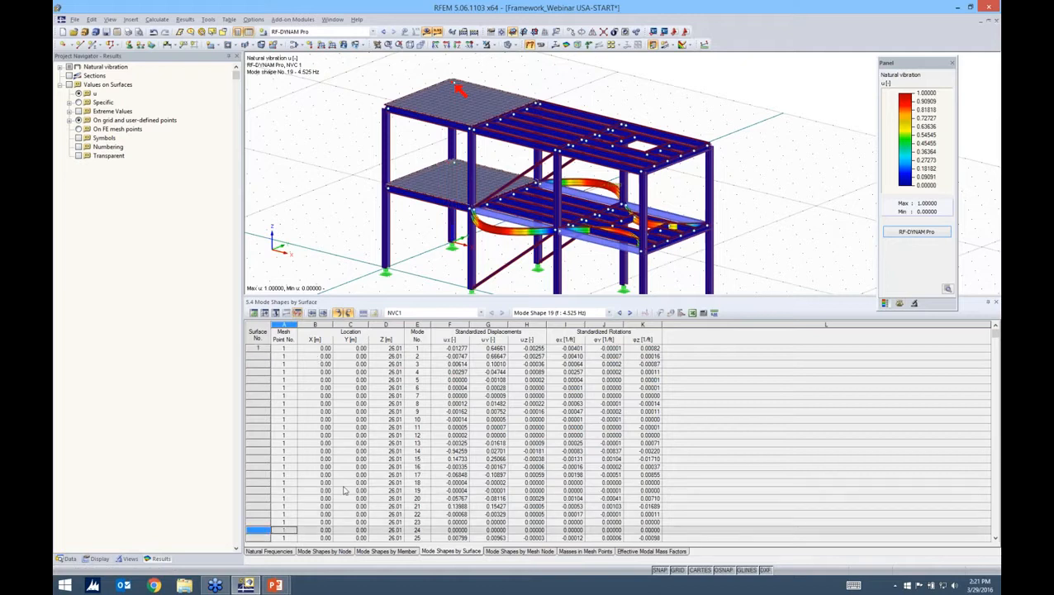
{"action": "left_click", "coordinate": [345, 491]}
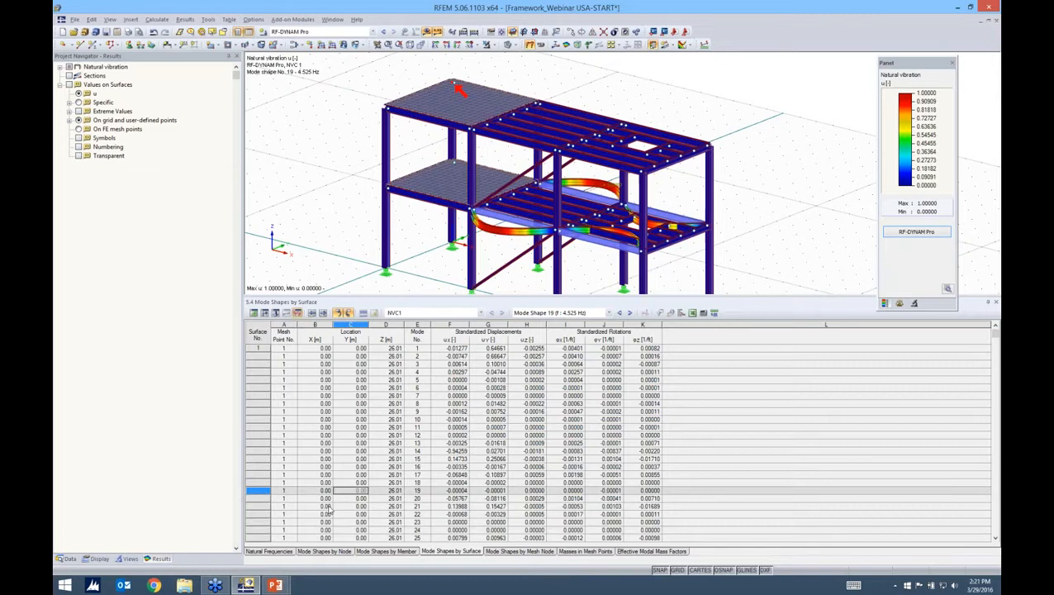
{"action": "scroll", "coordinate": [328, 513], "scroll_direction": "down", "scroll_amount": 8}
{"action": "scroll", "coordinate": [326, 522], "scroll_direction": "down", "scroll_amount": 6}
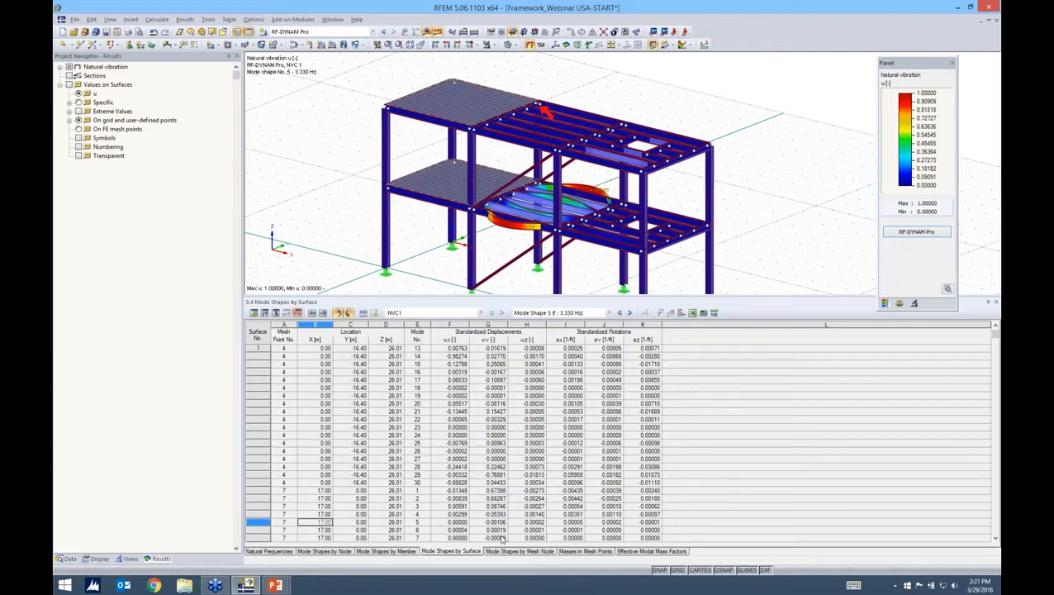
Examine the mode shapes by mesh node for mesh point 1, displaying modes 12, 17, 19 and 20.
{"action": "left_click", "coordinate": [518, 551]}
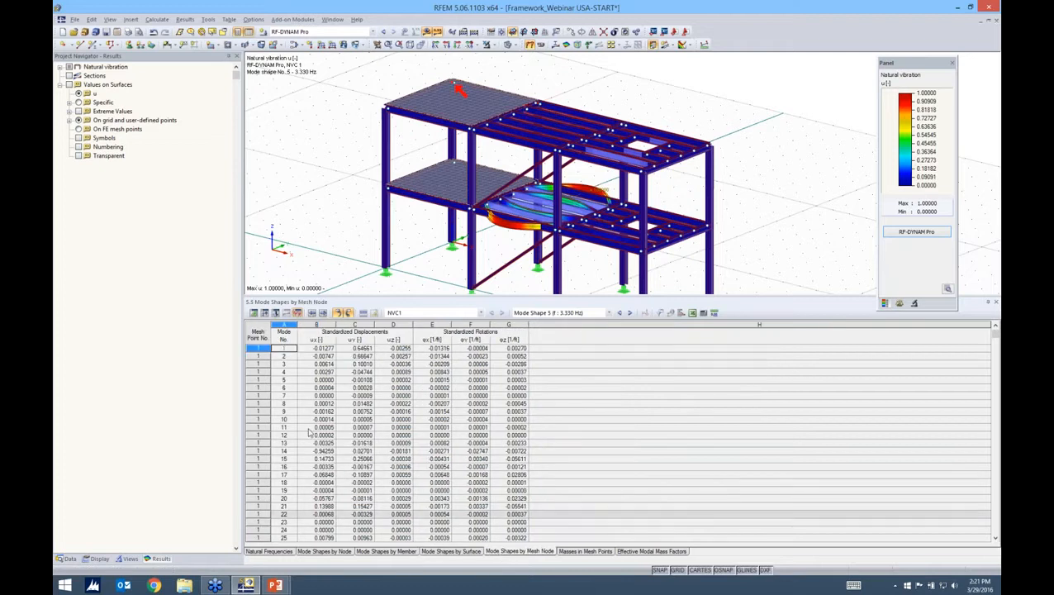
{"action": "left_click", "coordinate": [319, 396]}
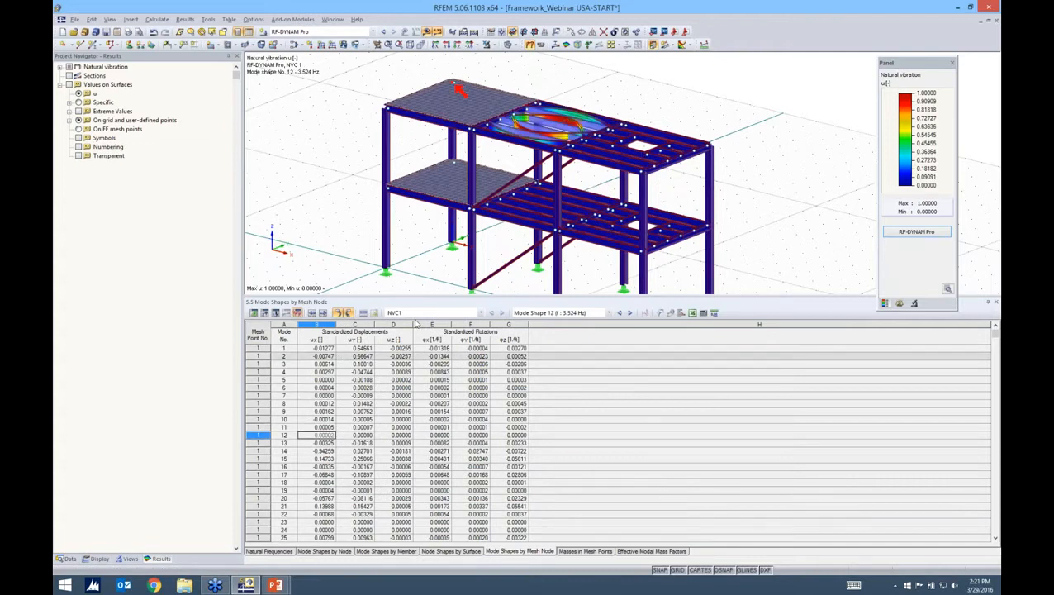
{"action": "left_click", "coordinate": [317, 473]}
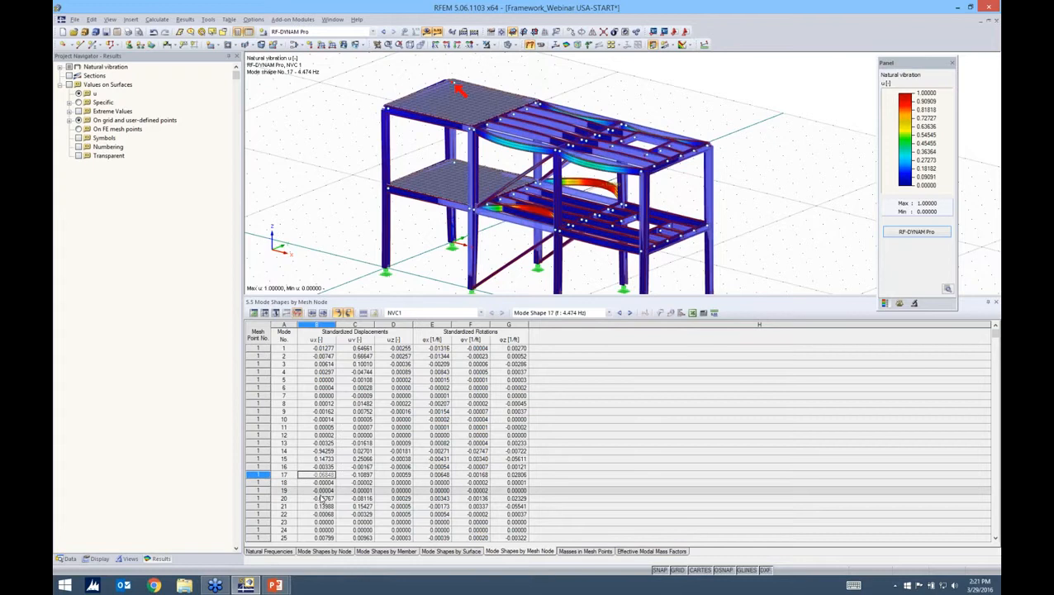
{"action": "left_click", "coordinate": [322, 491]}
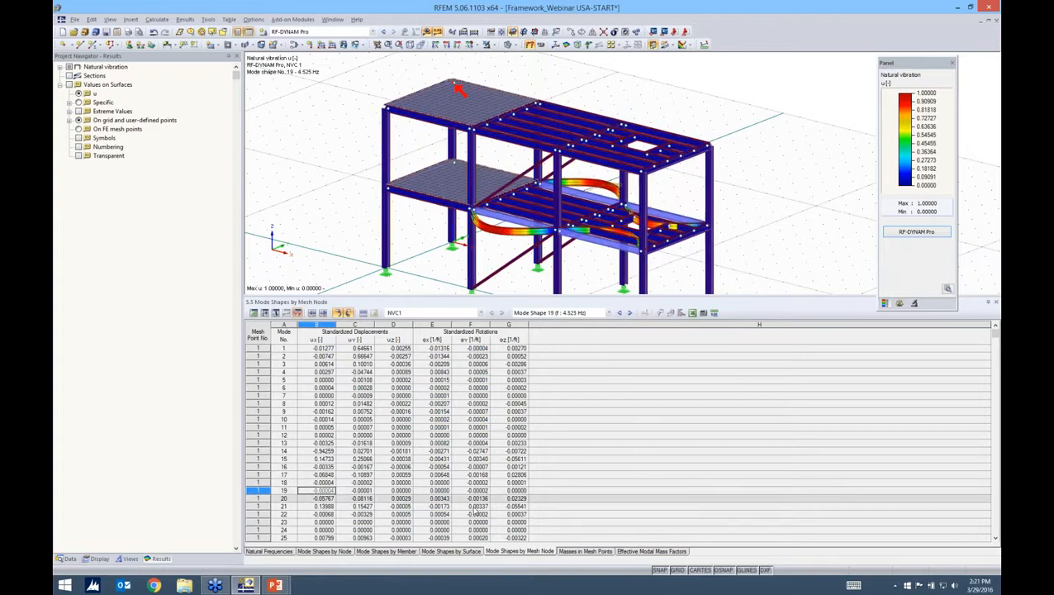
{"action": "key", "text": "Down"}
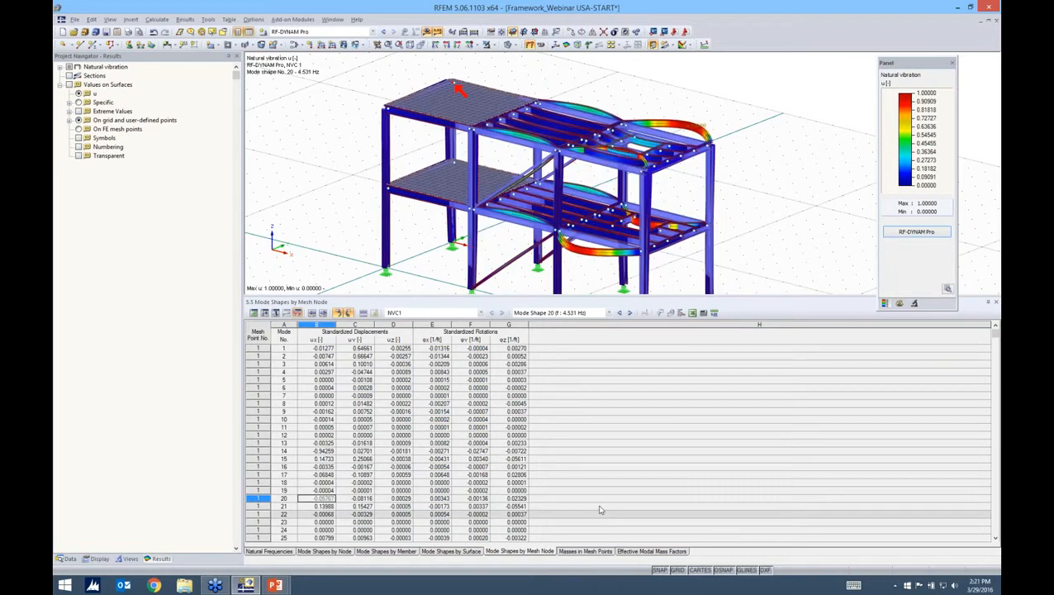
Examine the masses in mesh points down to the sum row, and the effective modal masses and mass factors of mode 1.
{"action": "left_click", "coordinate": [585, 550]}
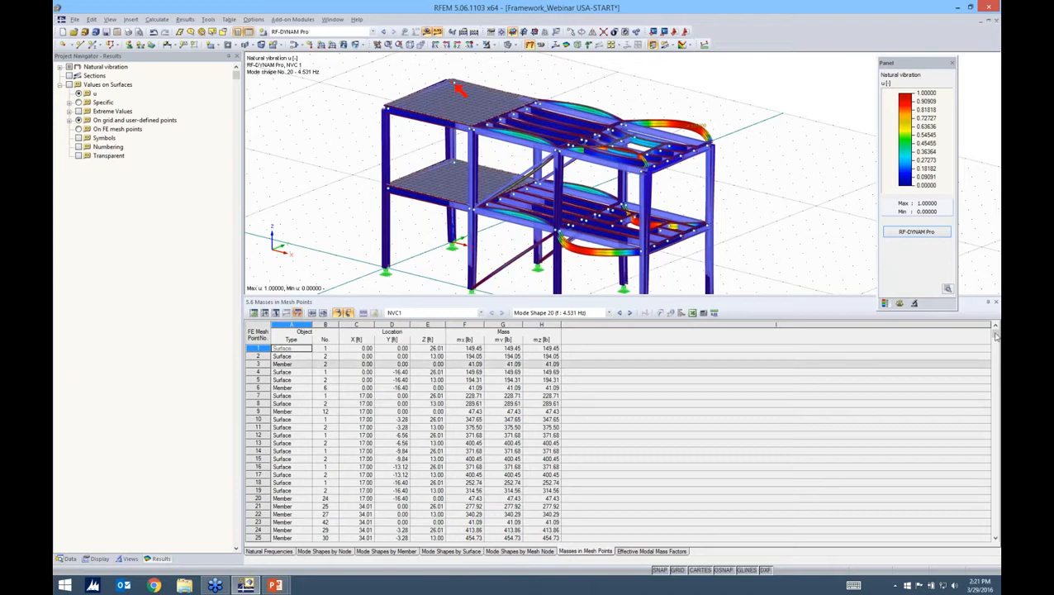
{"action": "left_click_drag", "start_coordinate": [996, 334], "coordinate": [995, 531]}
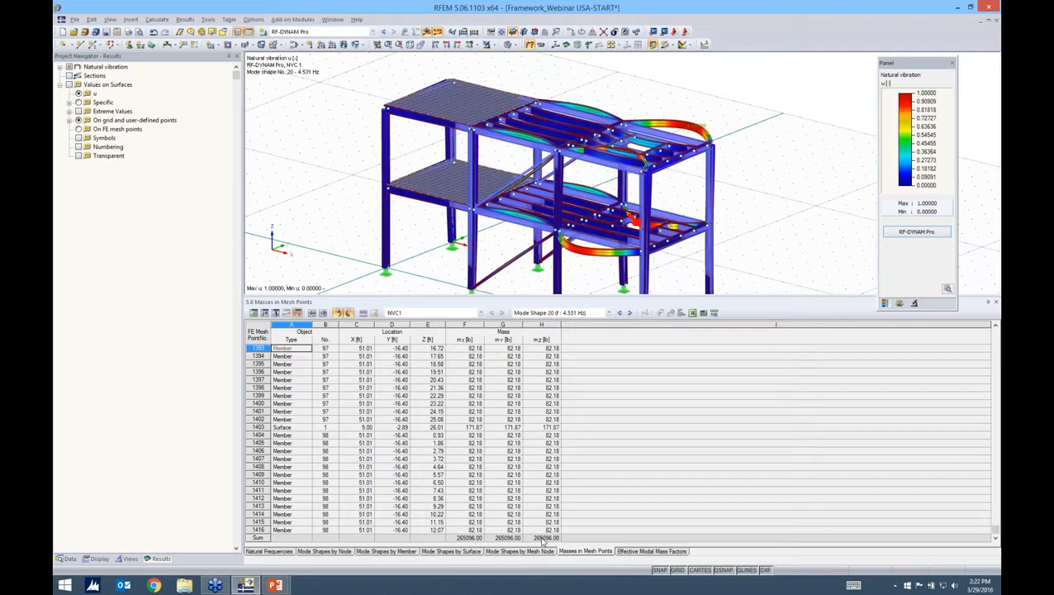
{"action": "left_click", "coordinate": [636, 551]}
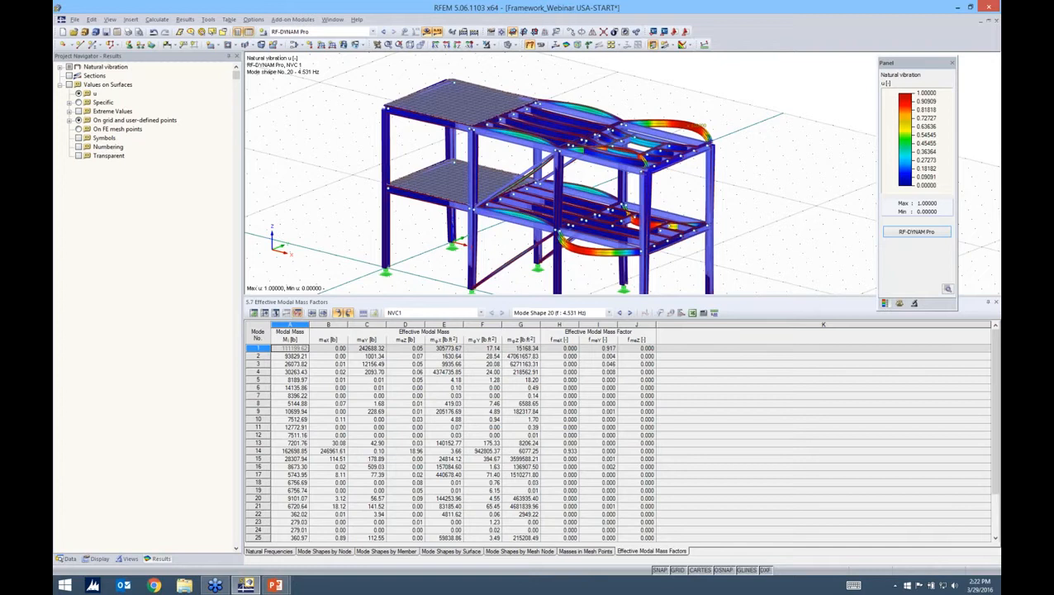
{"action": "left_click", "coordinate": [444, 349]}
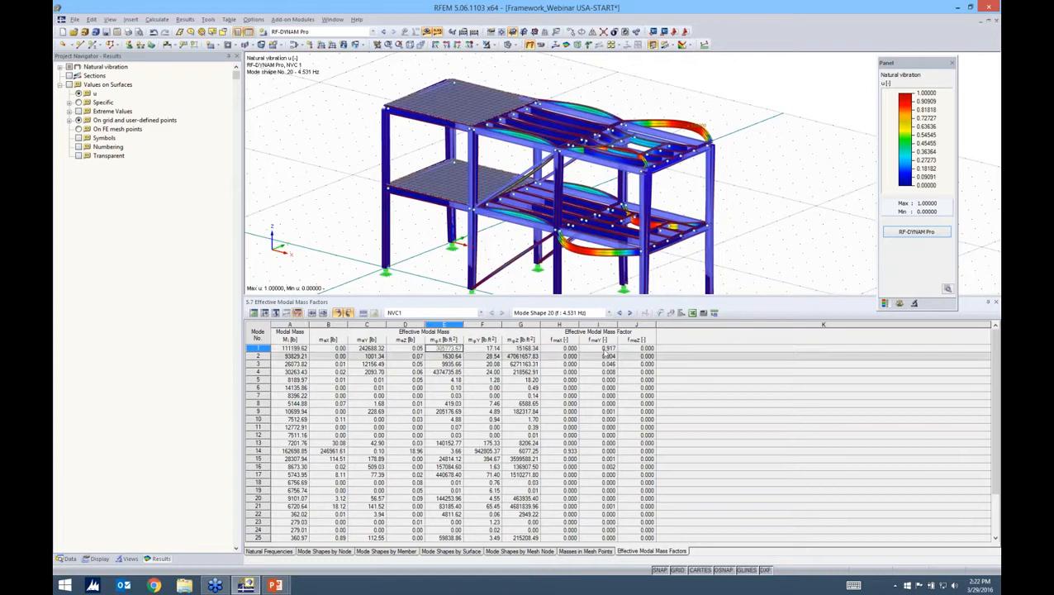
{"action": "left_click", "coordinate": [589, 350]}
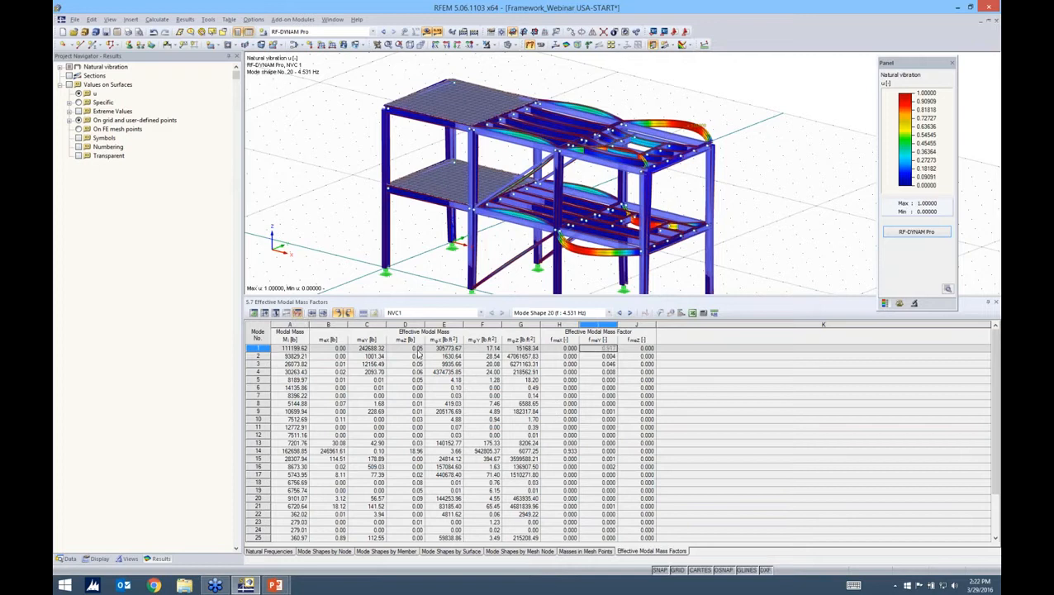
{"action": "left_click", "coordinate": [417, 350]}
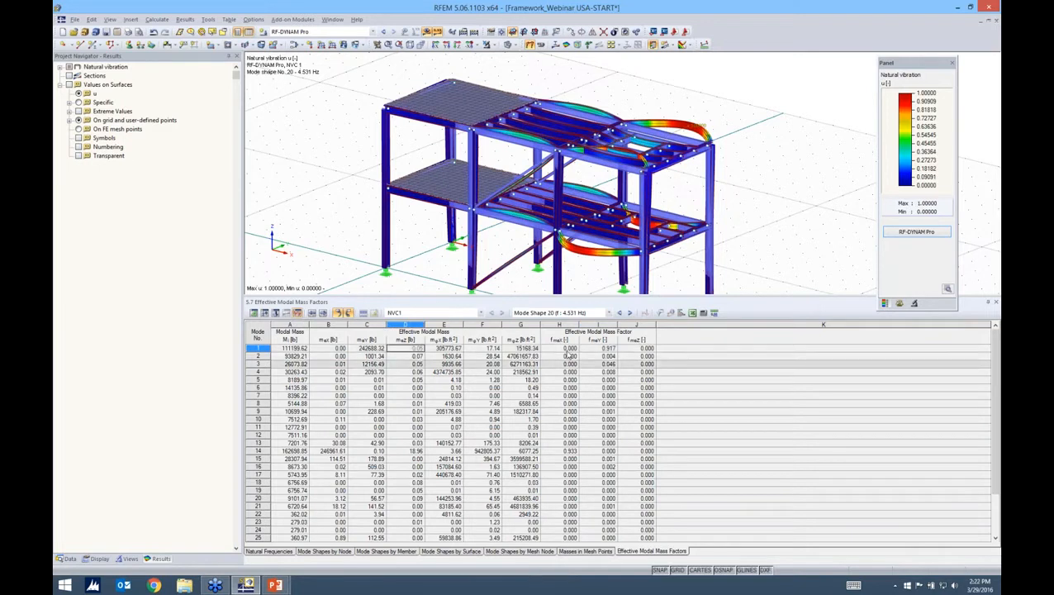
{"action": "left_click", "coordinate": [569, 350]}
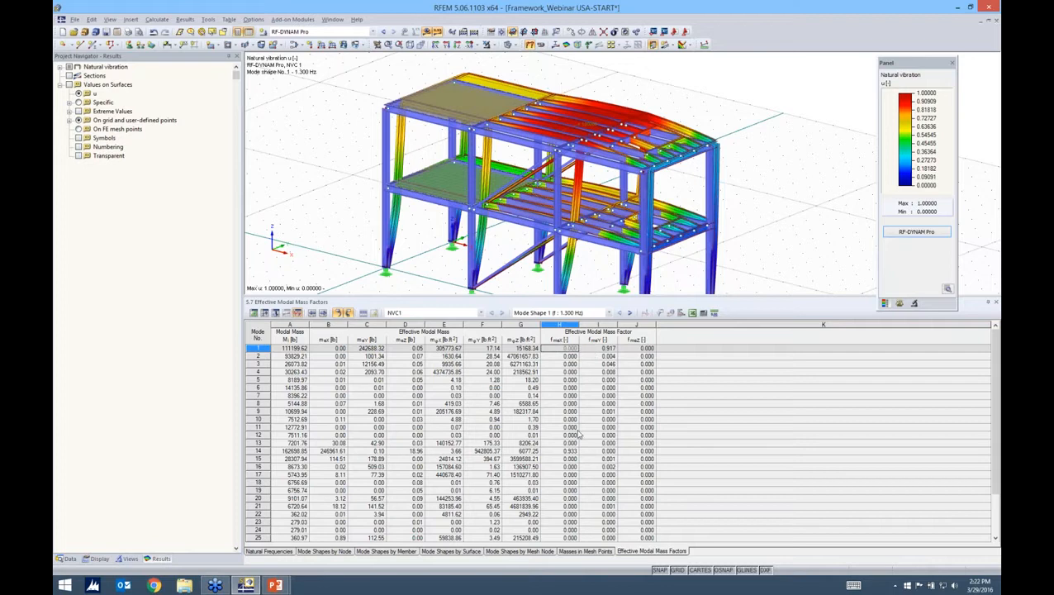
Display mode shape 14 and examine the effective modal mass factors down to the sum row.
{"action": "left_click", "coordinate": [590, 452]}
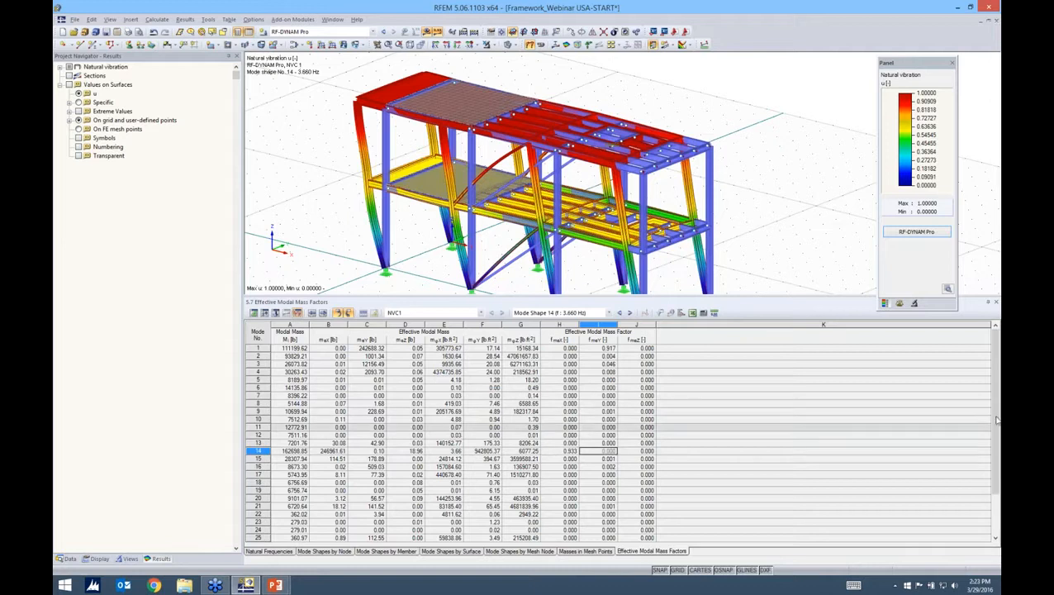
{"action": "scroll", "coordinate": [997, 420], "scroll_direction": "down", "scroll_amount": 1}
{"action": "scroll", "coordinate": [986, 487], "scroll_direction": "down", "scroll_amount": 1}
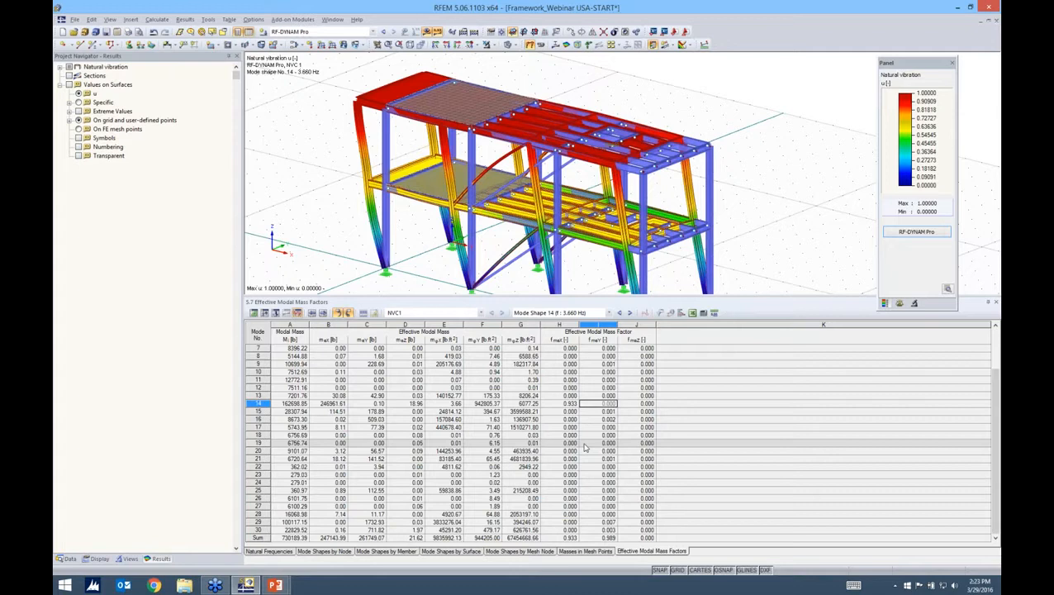
Reduce the results table's height, reopen the RF-DYNAM Pro input data and activate equivalent loads.
{"action": "left_click_drag", "start_coordinate": [561, 365], "coordinate": [562, 367]}
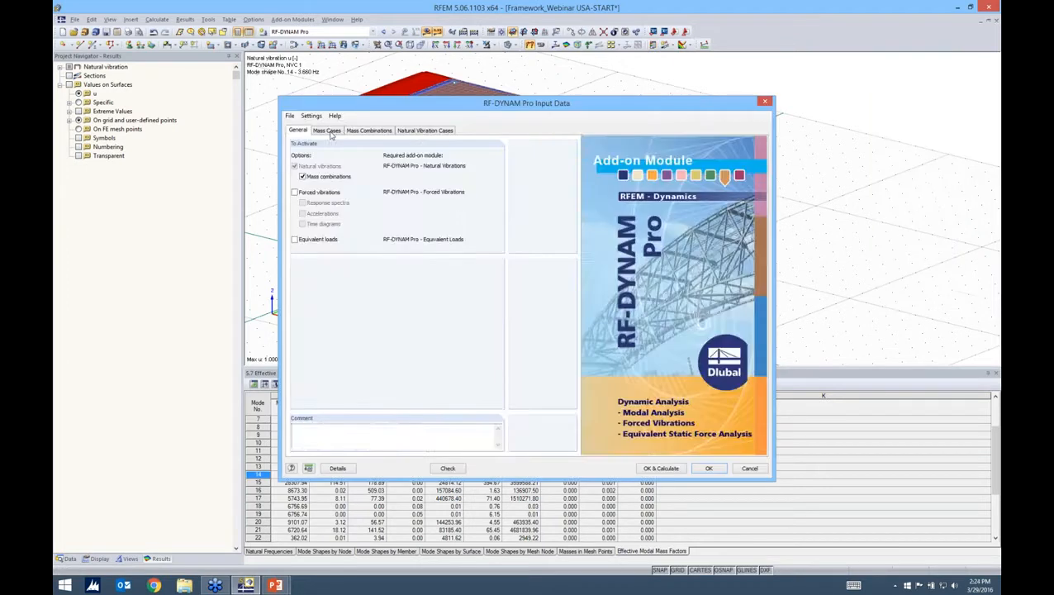
{"action": "left_click", "coordinate": [330, 133]}
{"action": "left_click", "coordinate": [298, 131]}
{"action": "left_click", "coordinate": [318, 239]}
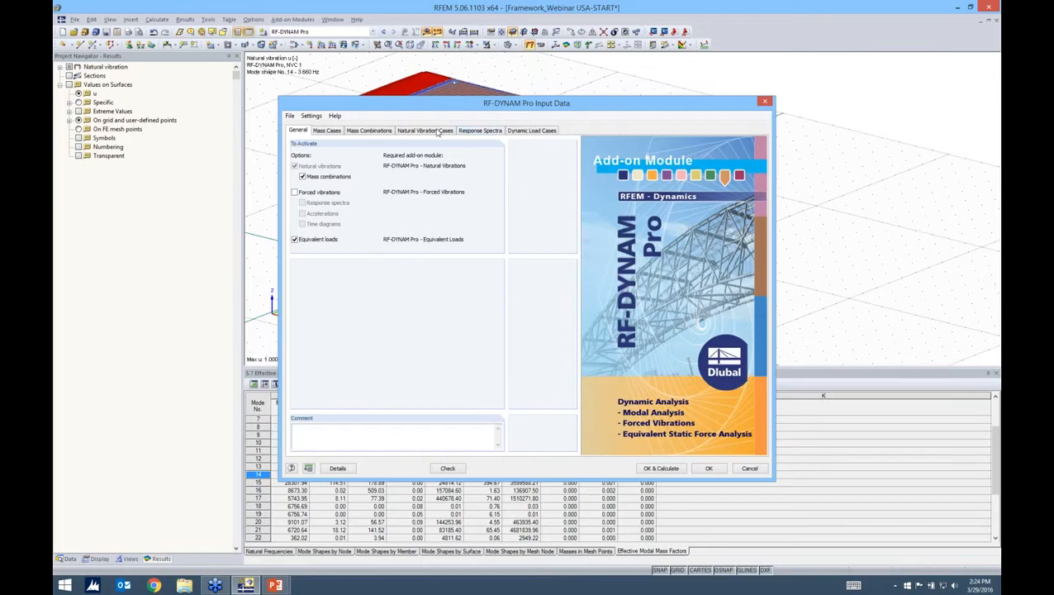
Define response spectrum RS1 according to the standard IBC 2012 - ASCE/SEI 7-10.
{"action": "left_click", "coordinate": [381, 134]}
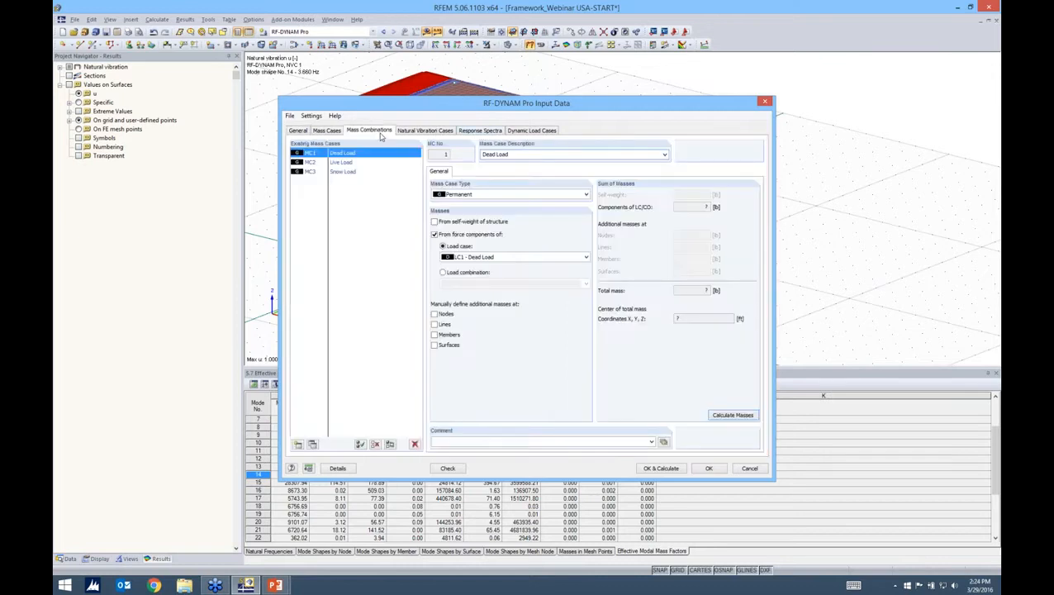
{"action": "left_click", "coordinate": [425, 130]}
{"action": "left_click", "coordinate": [486, 133]}
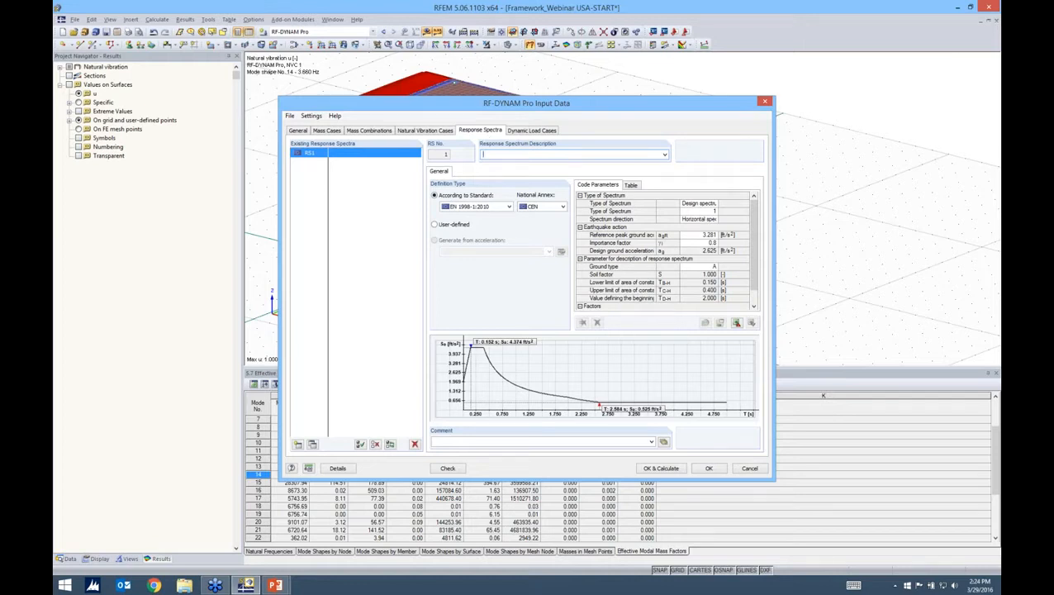
{"action": "left_click", "coordinate": [496, 207]}
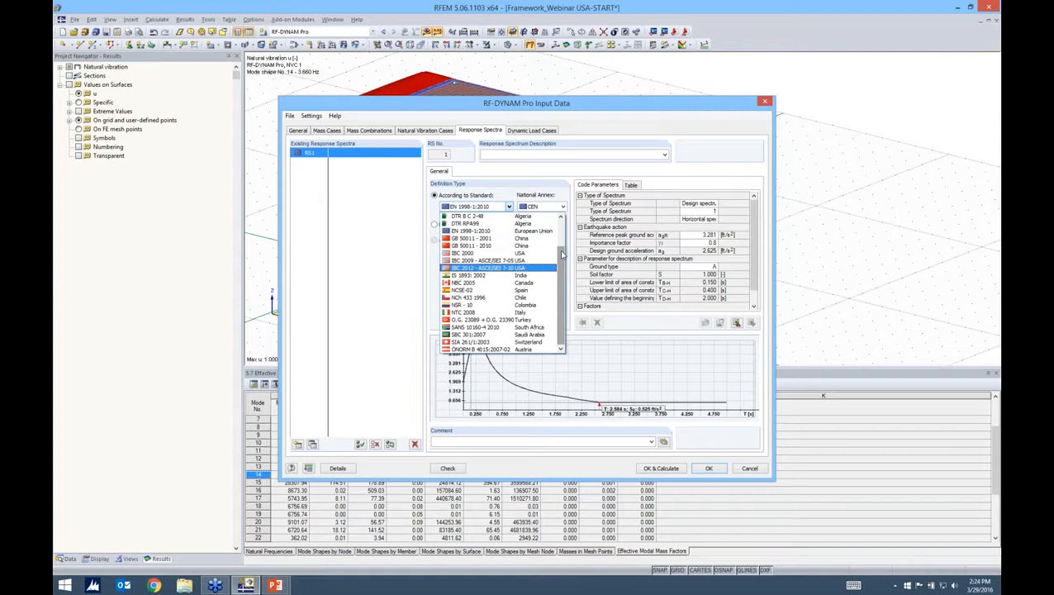
{"action": "left_click_drag", "start_coordinate": [563, 307], "coordinate": [563, 297]}
{"action": "scroll", "coordinate": [563, 297], "scroll_direction": "down", "scroll_amount": 1}
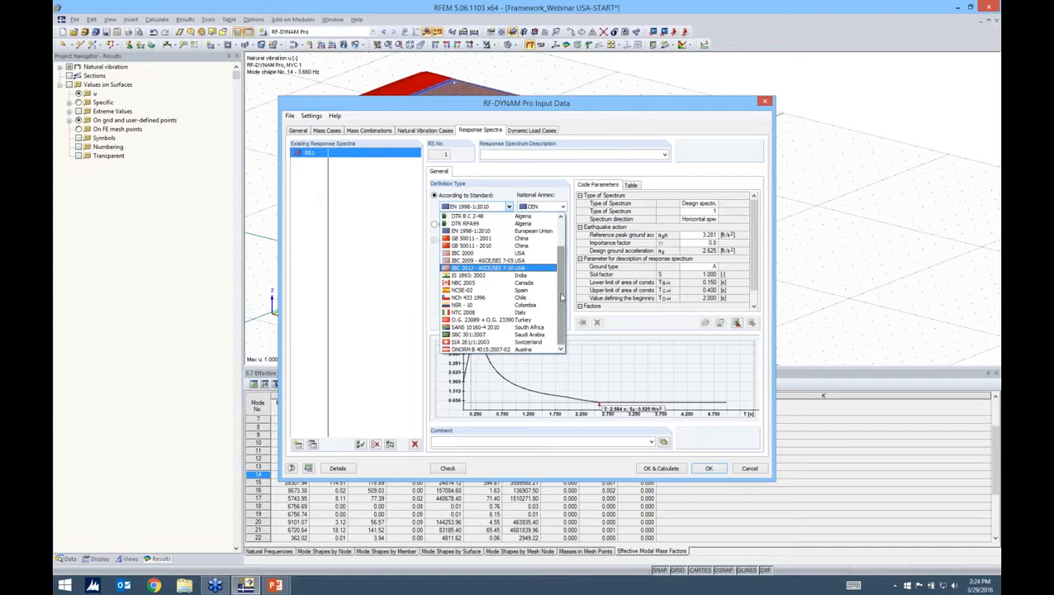
{"action": "left_click", "coordinate": [486, 271]}
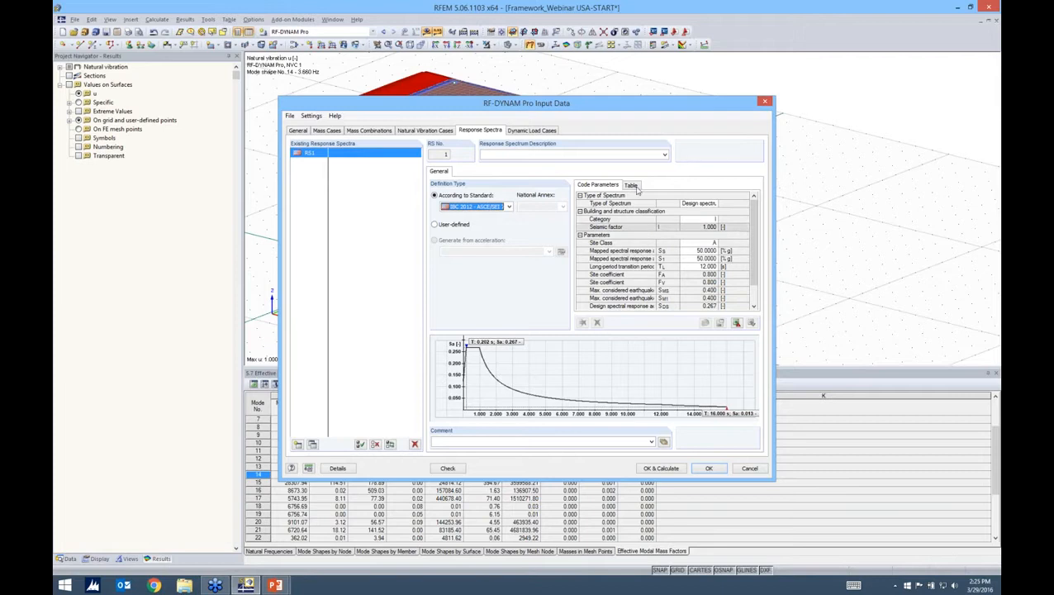
Examine the tabulated periods and accelerations of response spectrum RS1 down to a period of 4.150 s.
{"action": "left_click", "coordinate": [632, 186]}
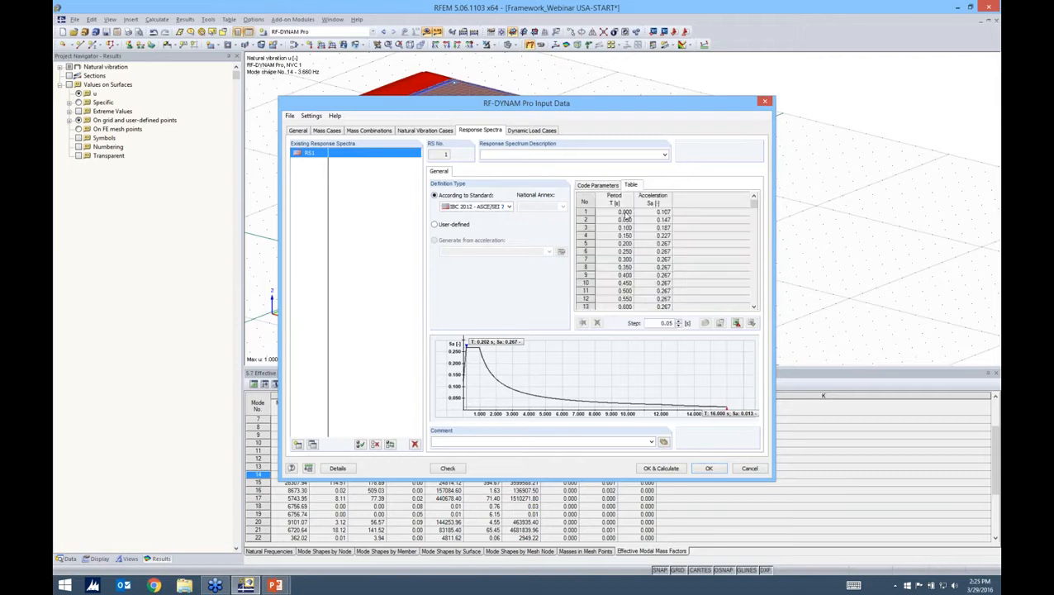
{"action": "left_click", "coordinate": [621, 275]}
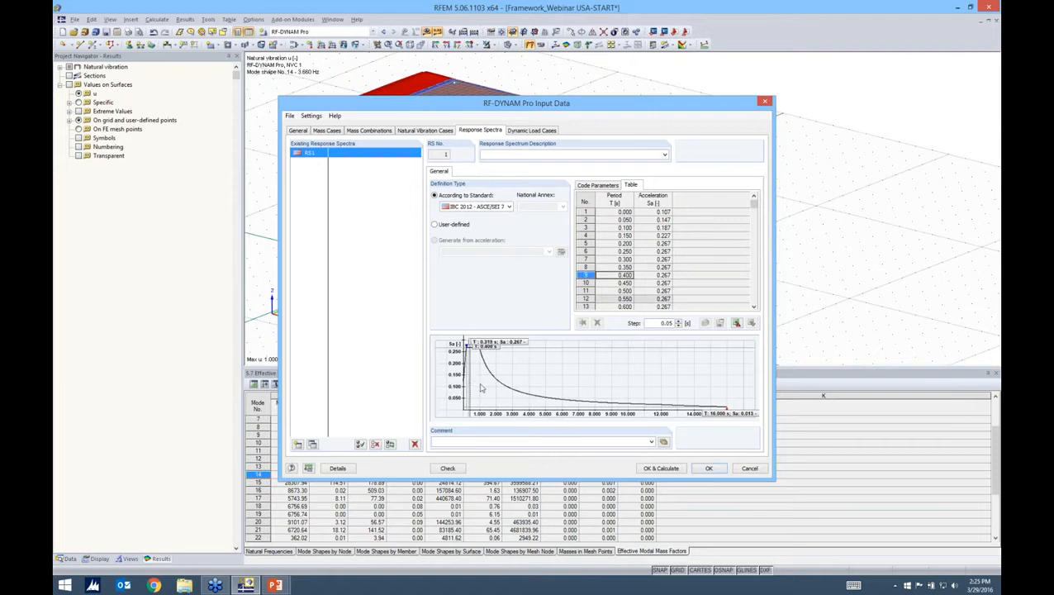
{"action": "left_click", "coordinate": [661, 291]}
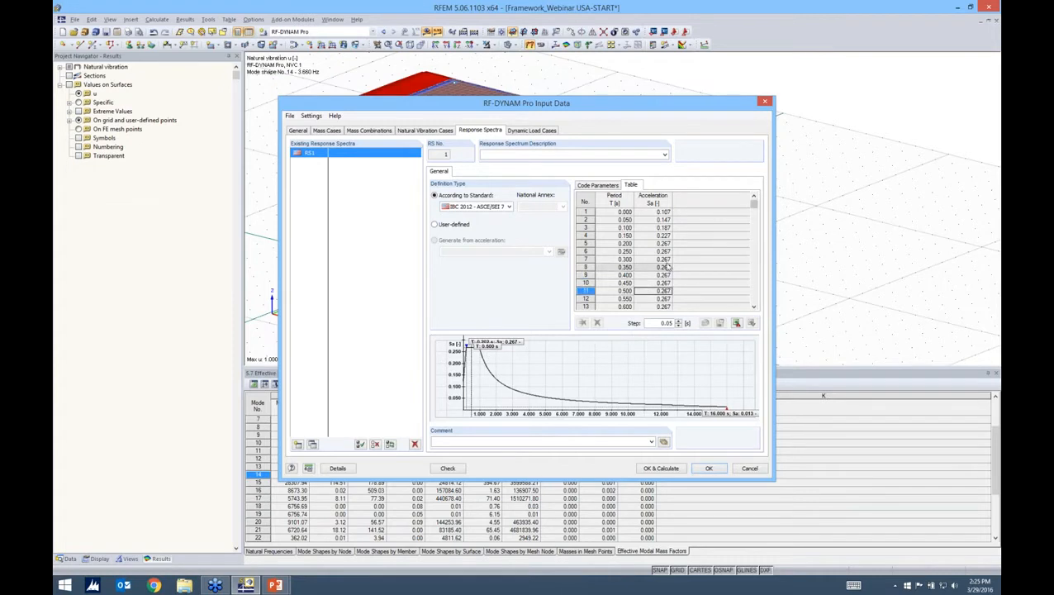
{"action": "scroll", "coordinate": [668, 266], "scroll_direction": "down", "scroll_amount": 20}
{"action": "left_click", "coordinate": [624, 284]}
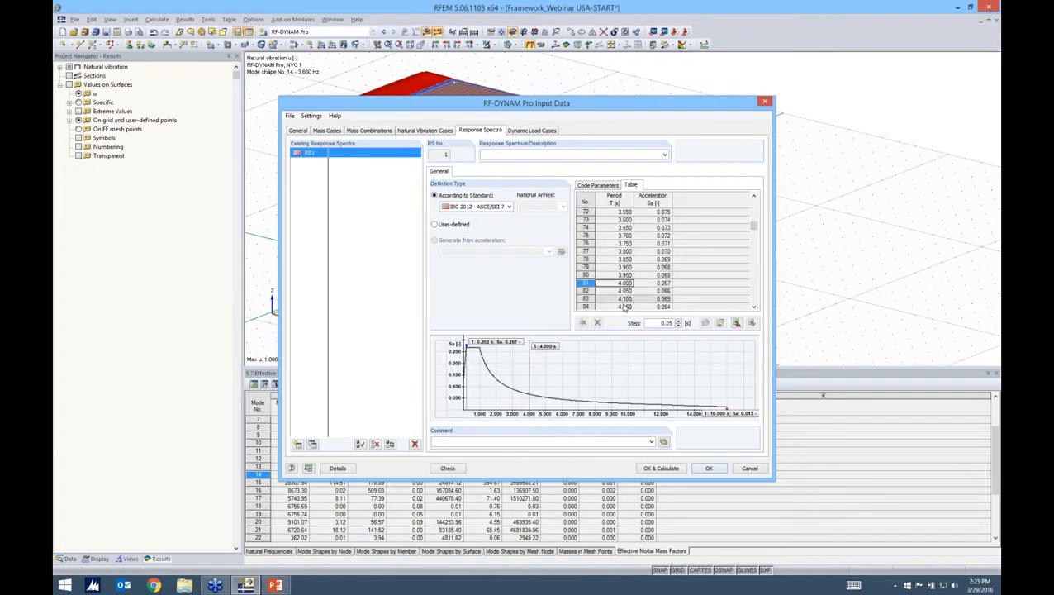
{"action": "left_click", "coordinate": [625, 306]}
Try period steps of 0.1 s and 0.5 s in the spectrum table, and set the step back to 0.05 s.
{"action": "double_click", "coordinate": [667, 322]}
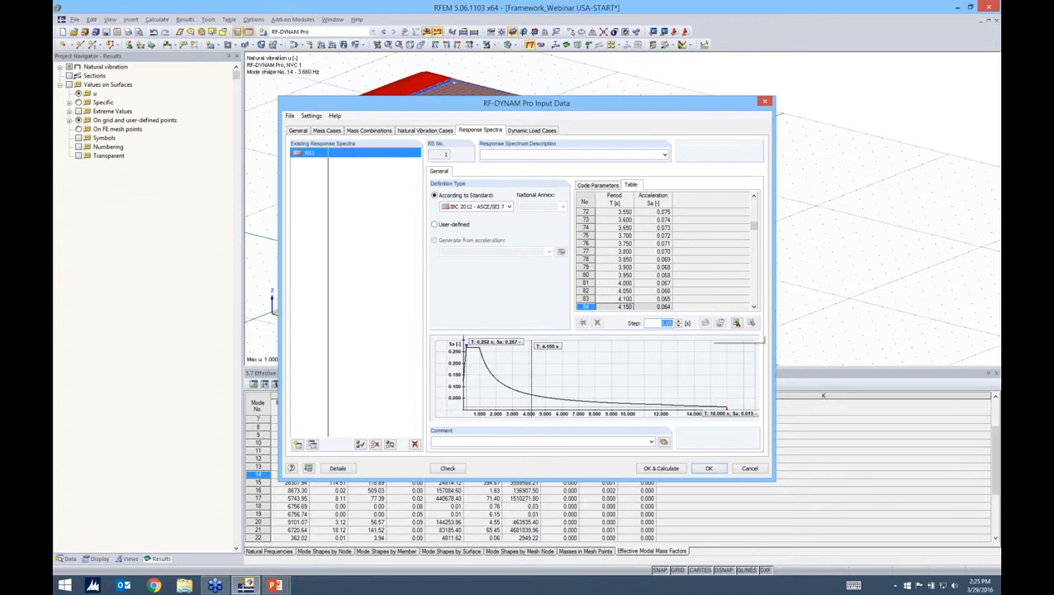
{"action": "type", "text": "0.1"}
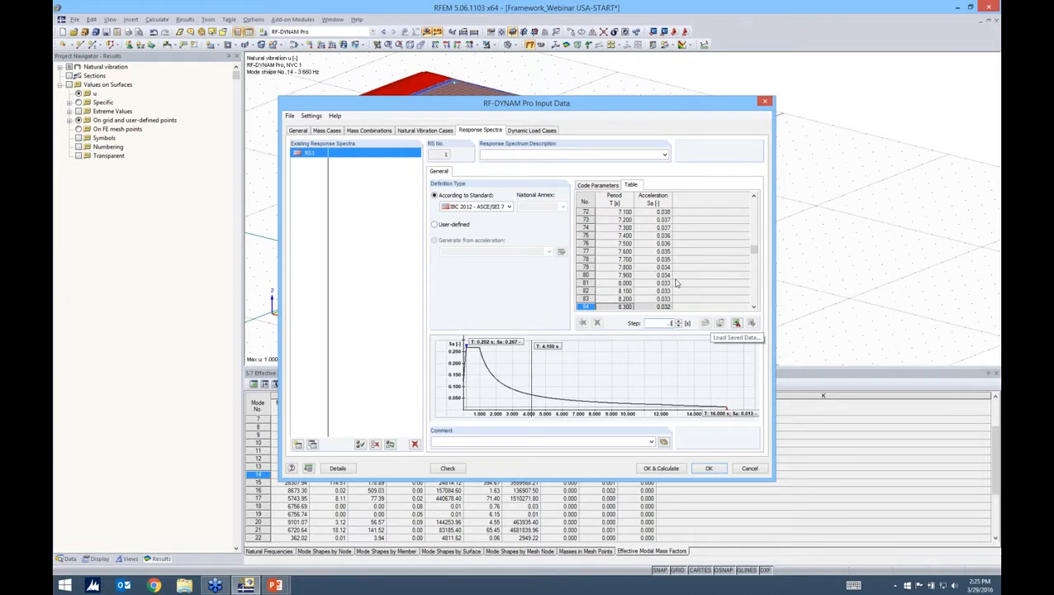
{"action": "left_click", "coordinate": [673, 283]}
{"action": "double_click", "coordinate": [667, 322]}
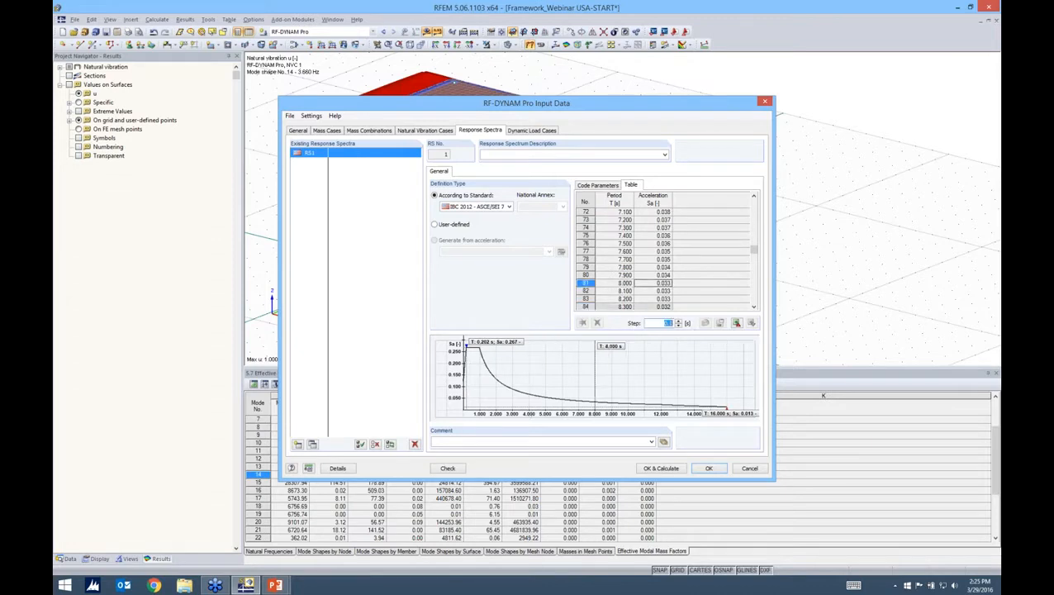
{"action": "type", "text": "0.5"}
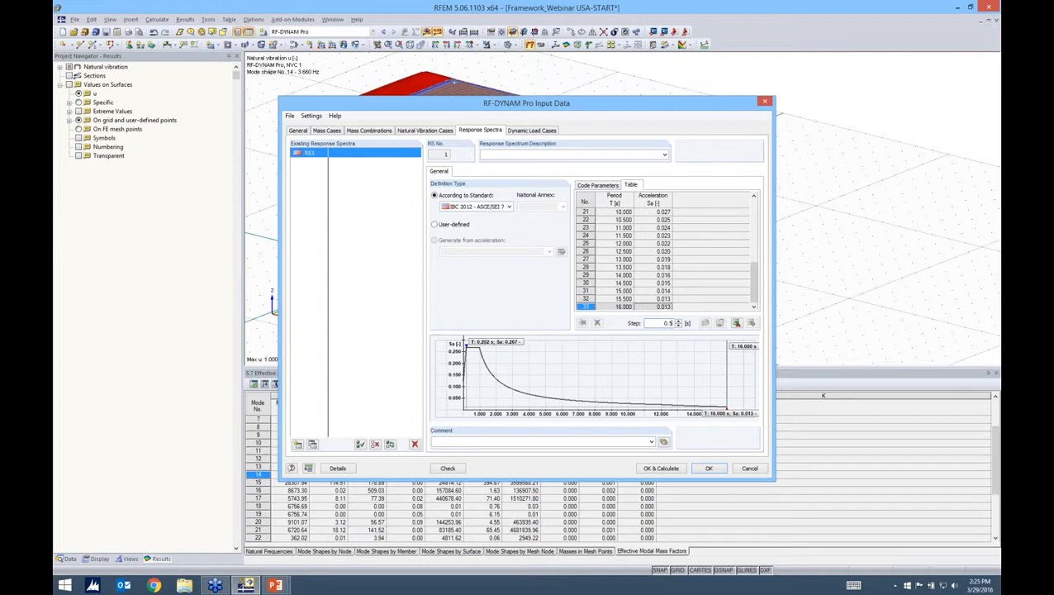
{"action": "double_click", "coordinate": [668, 322]}
{"action": "type", "text": "0.05"}
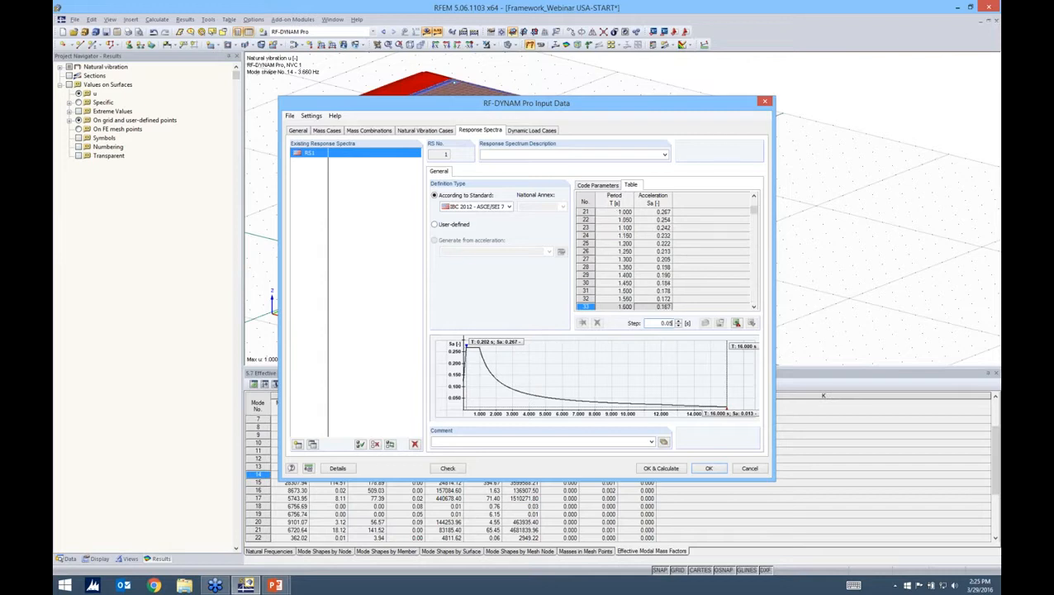
{"action": "left_click", "coordinate": [652, 274]}
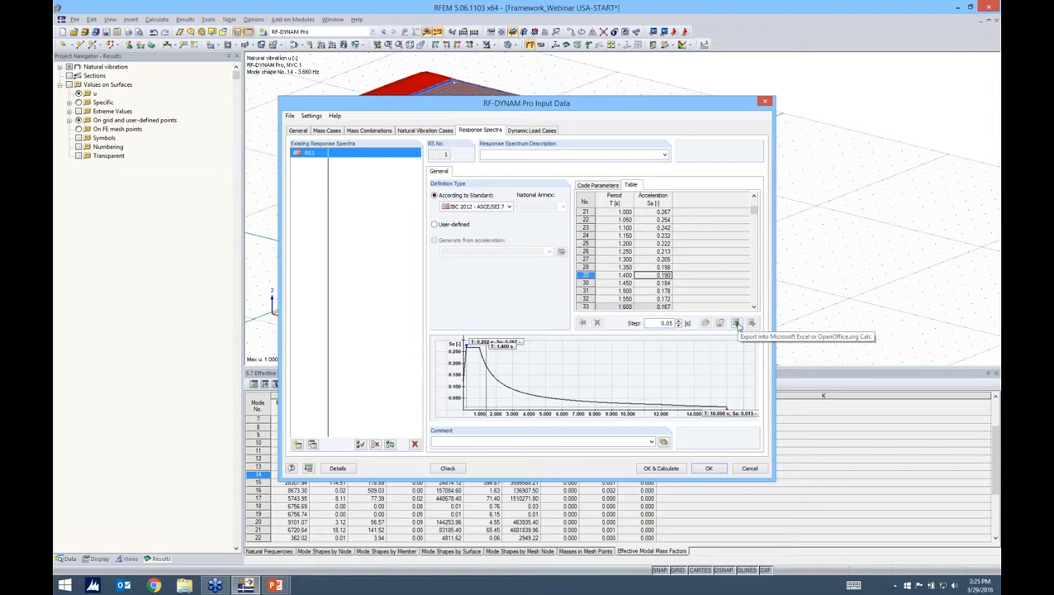
{"action": "left_click", "coordinate": [737, 324]}
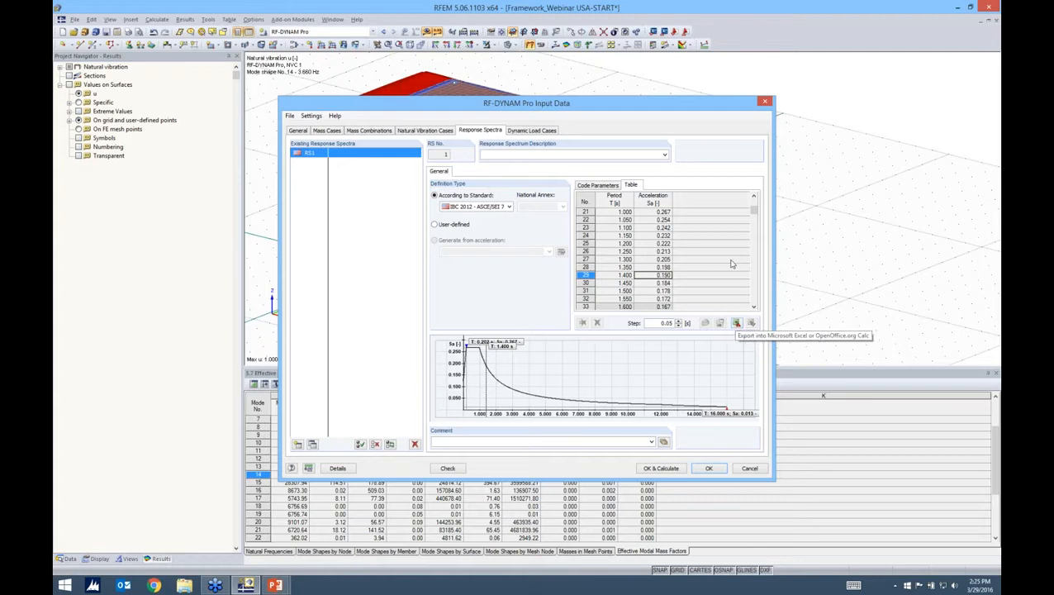
Try the user-defined definition type for RS1, and return to the definition according to the IBC 2012 standard.
{"action": "left_click", "coordinate": [603, 186]}
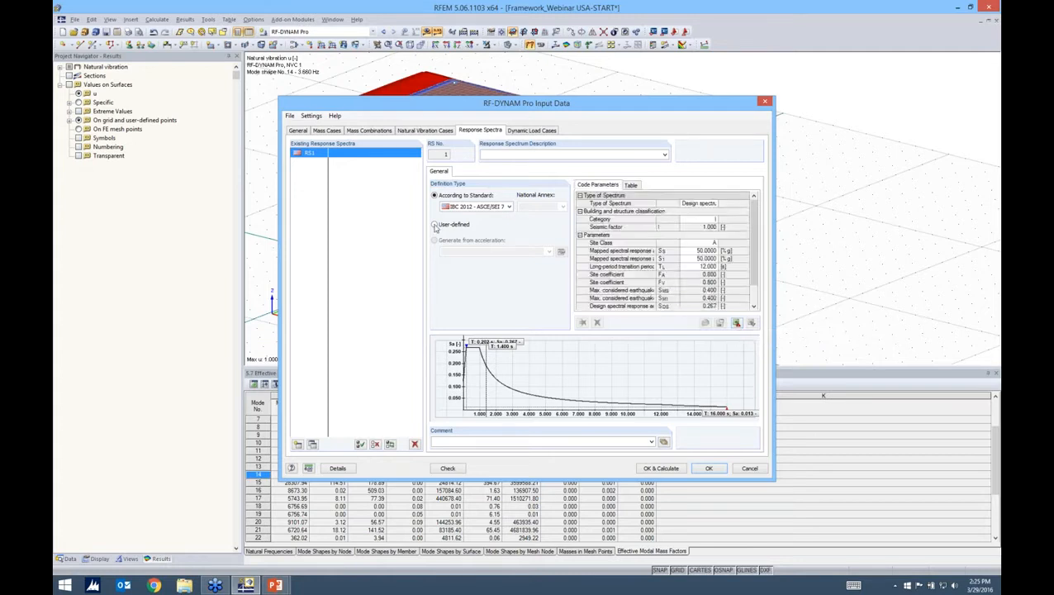
{"action": "left_click", "coordinate": [436, 225]}
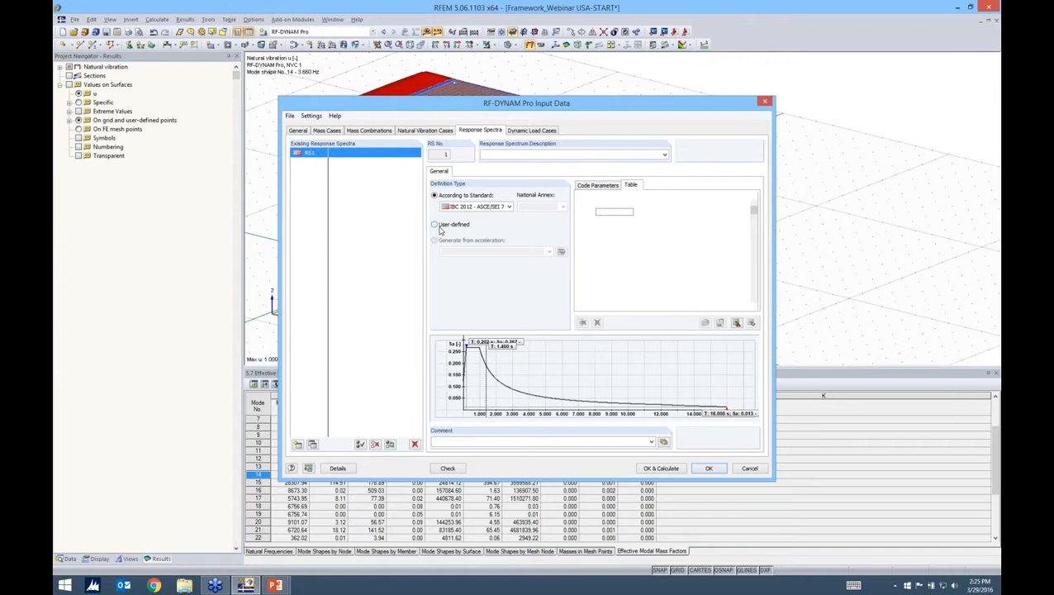
{"action": "left_click", "coordinate": [435, 224]}
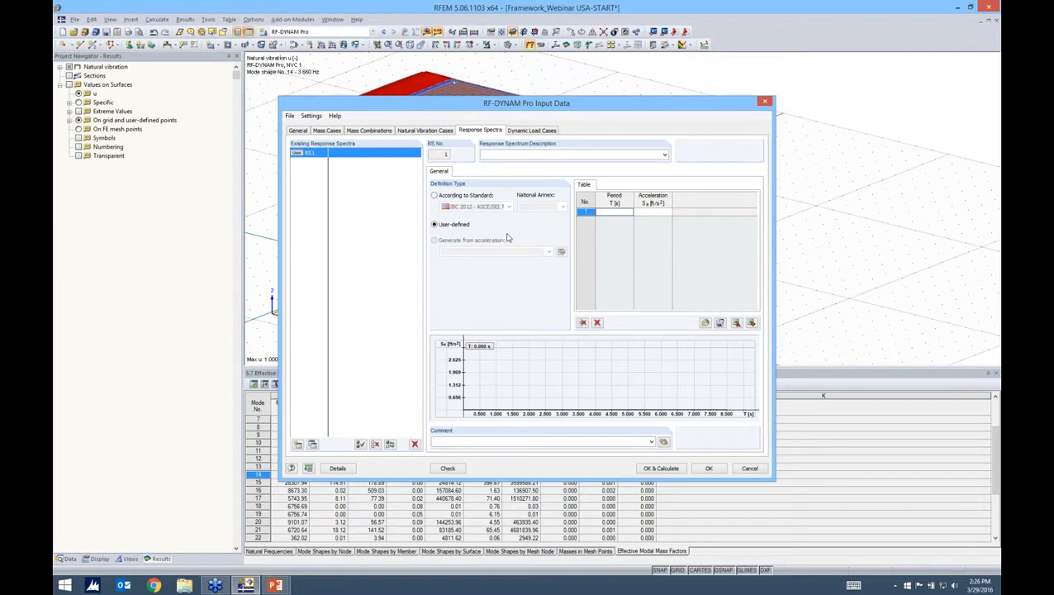
{"action": "left_click", "coordinate": [463, 196]}
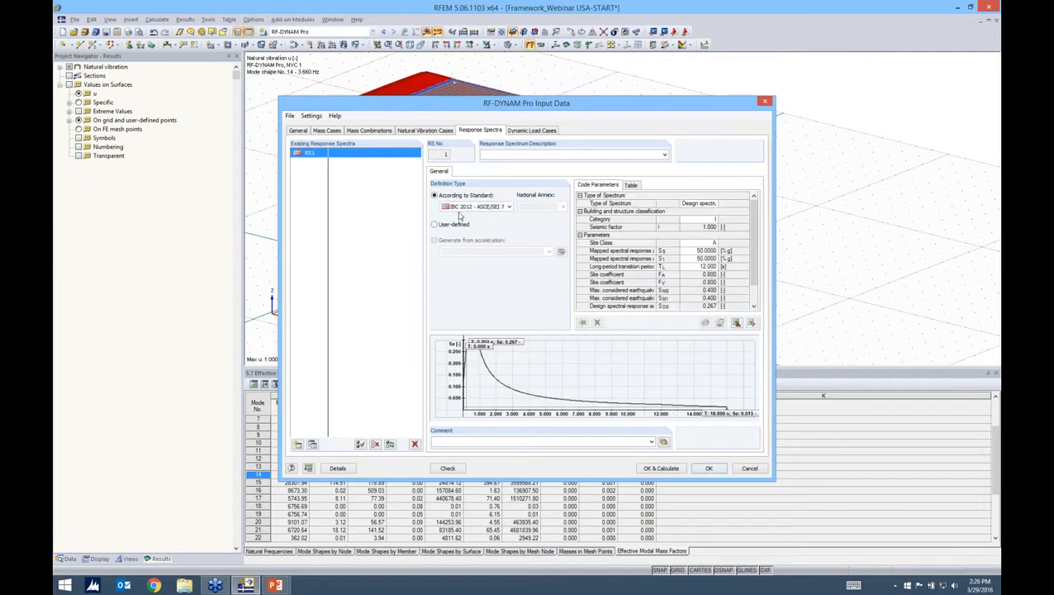
Set the building category to II and the site class to D for response spectrum RS1.
{"action": "left_click", "coordinate": [712, 220]}
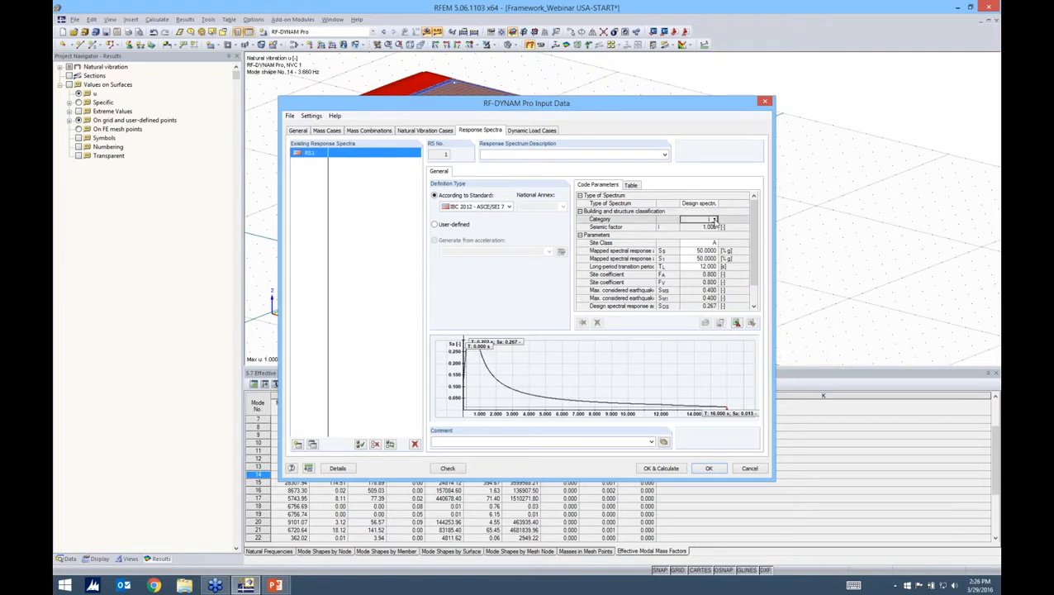
{"action": "left_click", "coordinate": [715, 220]}
{"action": "left_click", "coordinate": [699, 236]}
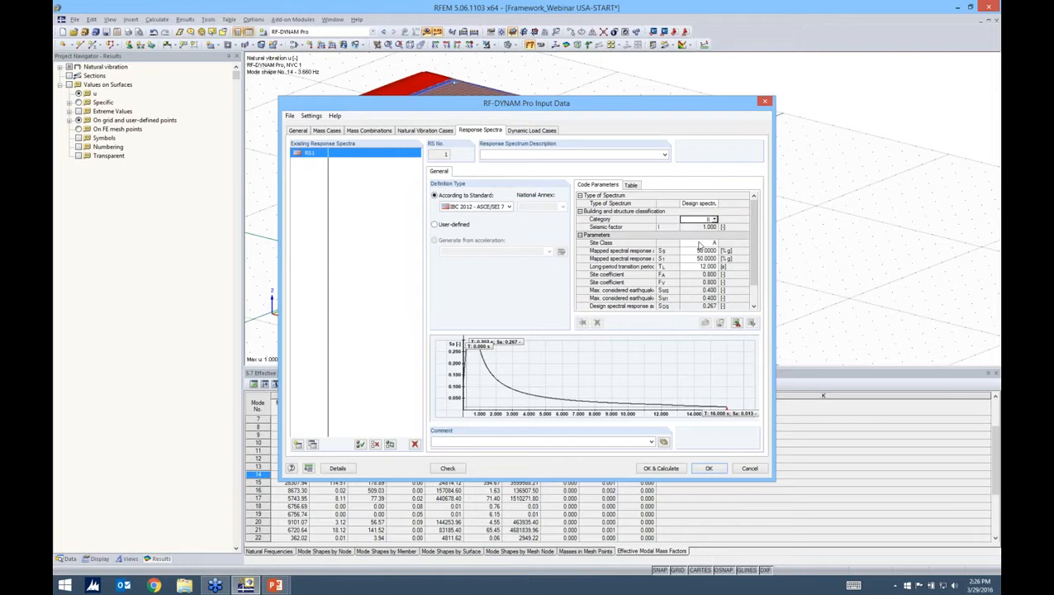
{"action": "left_click", "coordinate": [714, 243]}
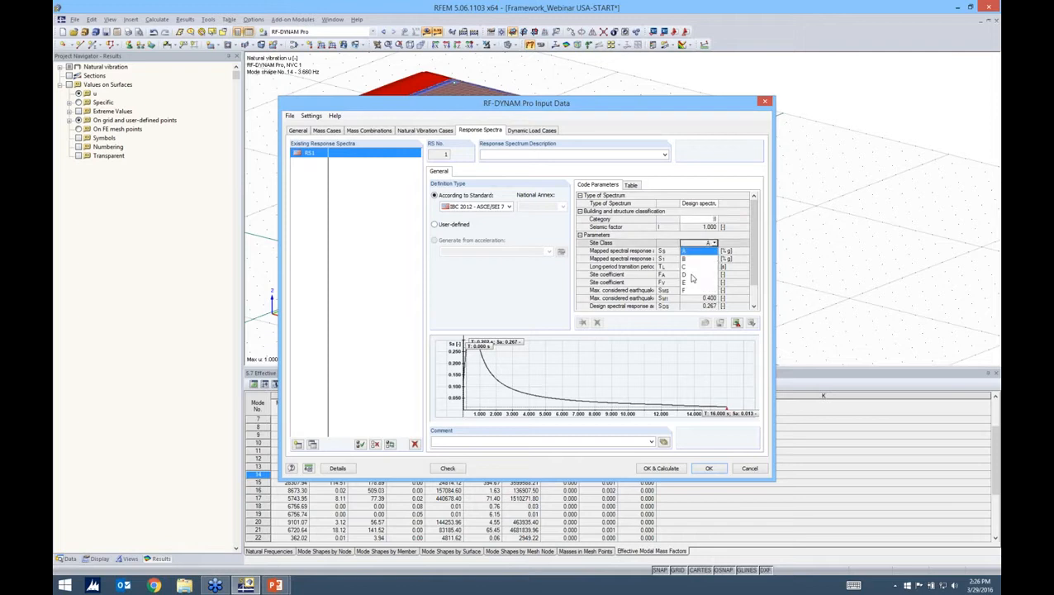
{"action": "left_click", "coordinate": [690, 275]}
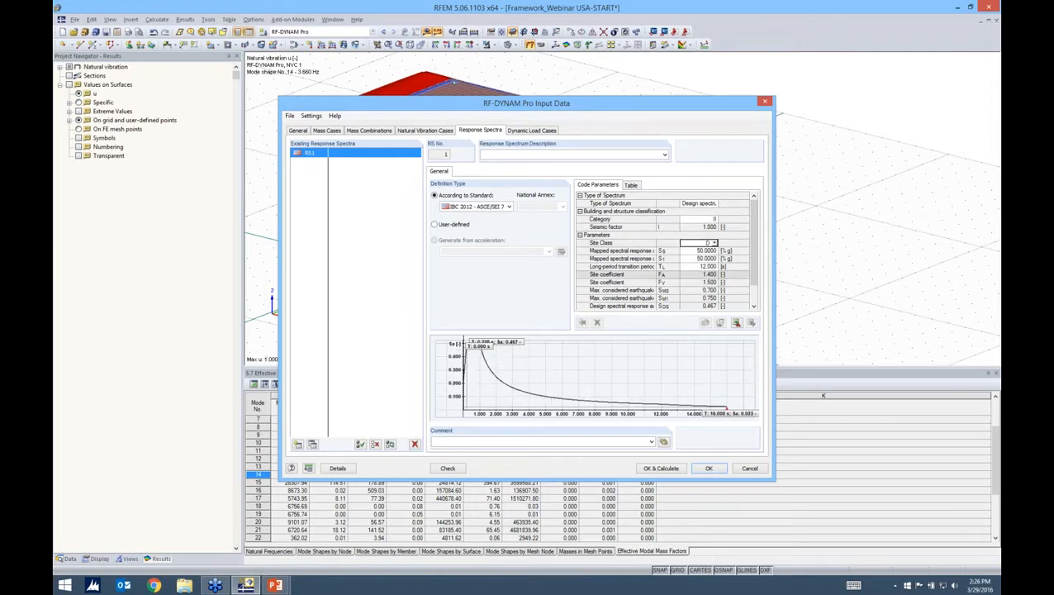
Set the response modification factor R to 2.000 for response spectrum RS1.
{"action": "left_click_drag", "start_coordinate": [694, 259], "coordinate": [666, 259]}
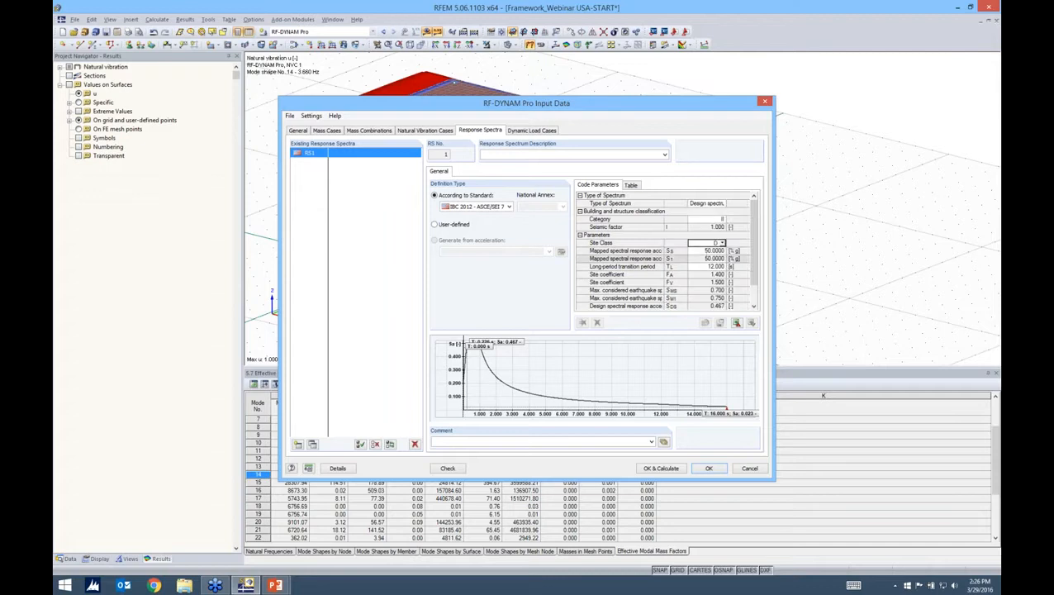
{"action": "scroll", "coordinate": [633, 308], "scroll_direction": "down", "scroll_amount": 1}
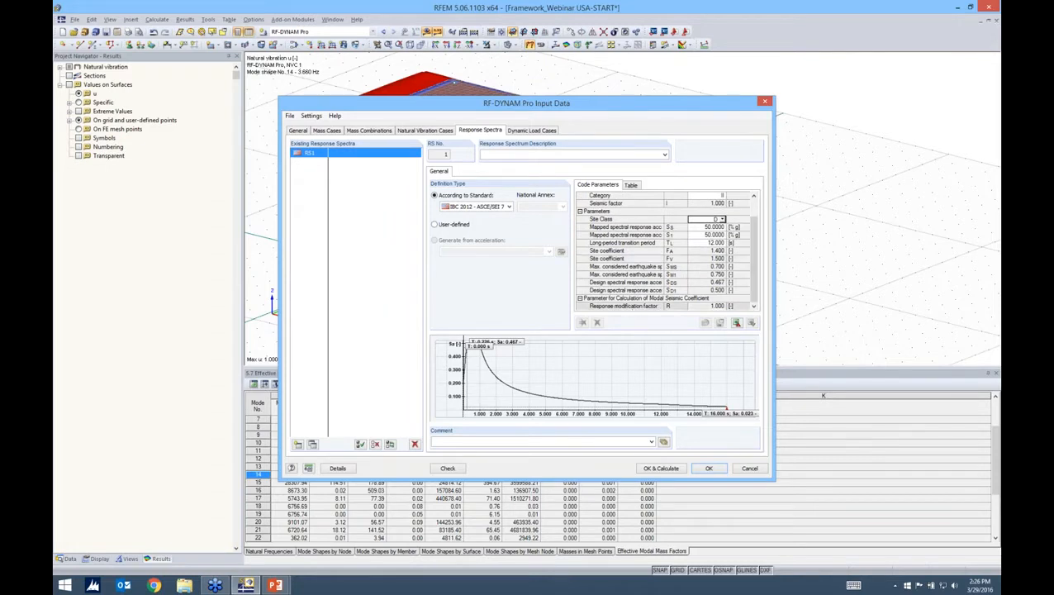
{"action": "left_click", "coordinate": [708, 307]}
{"action": "type", "text": "2"}
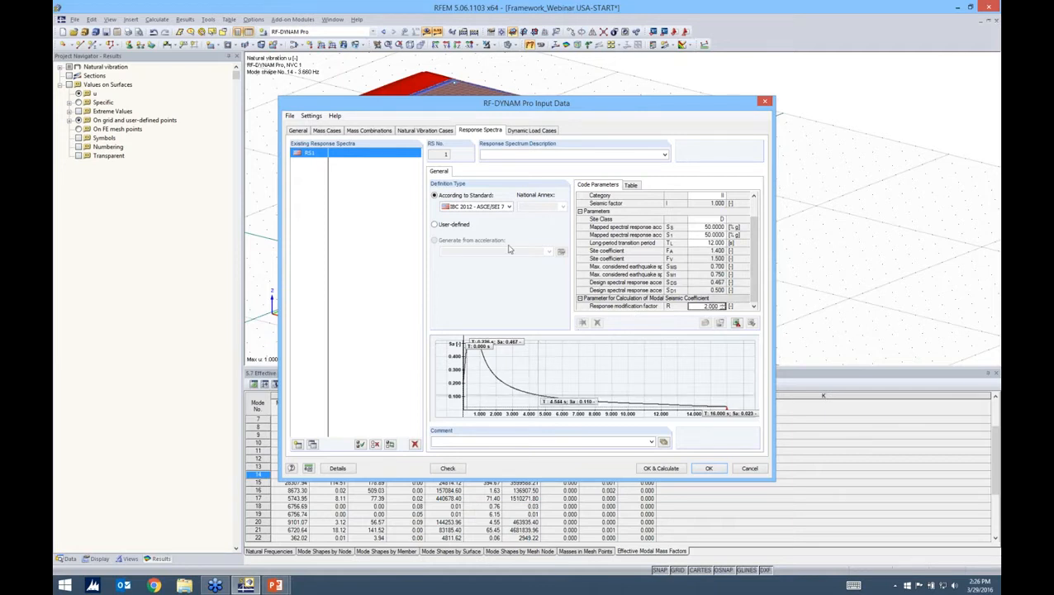
Describe dynamic load case DLC1 as Without Torsion and assign natural vibration case NVC1 to it.
{"action": "left_click", "coordinate": [530, 131]}
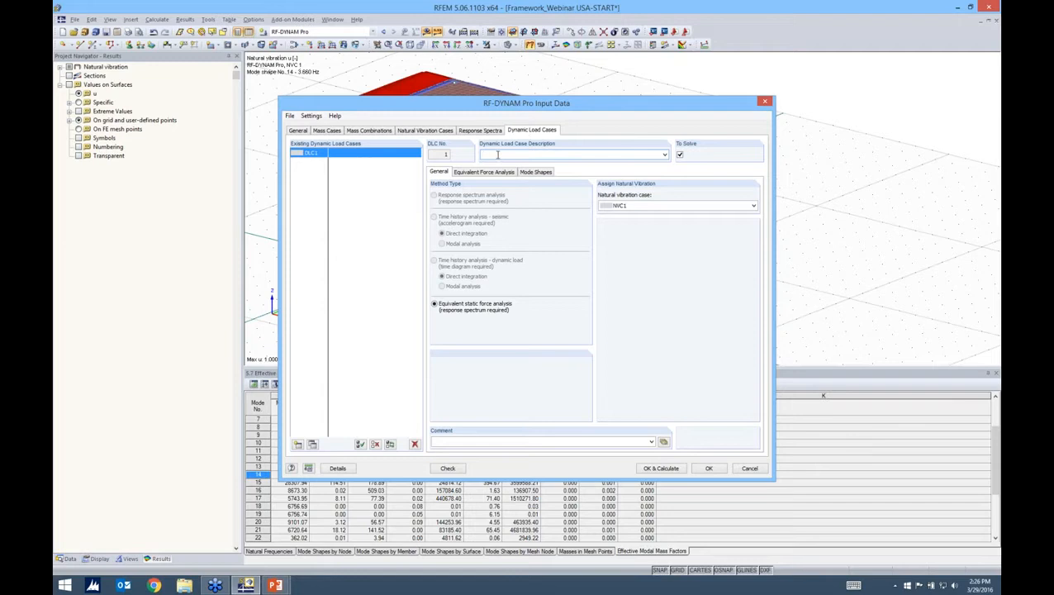
{"action": "type", "text": "Without Torsion"}
{"action": "left_click", "coordinate": [707, 207]}
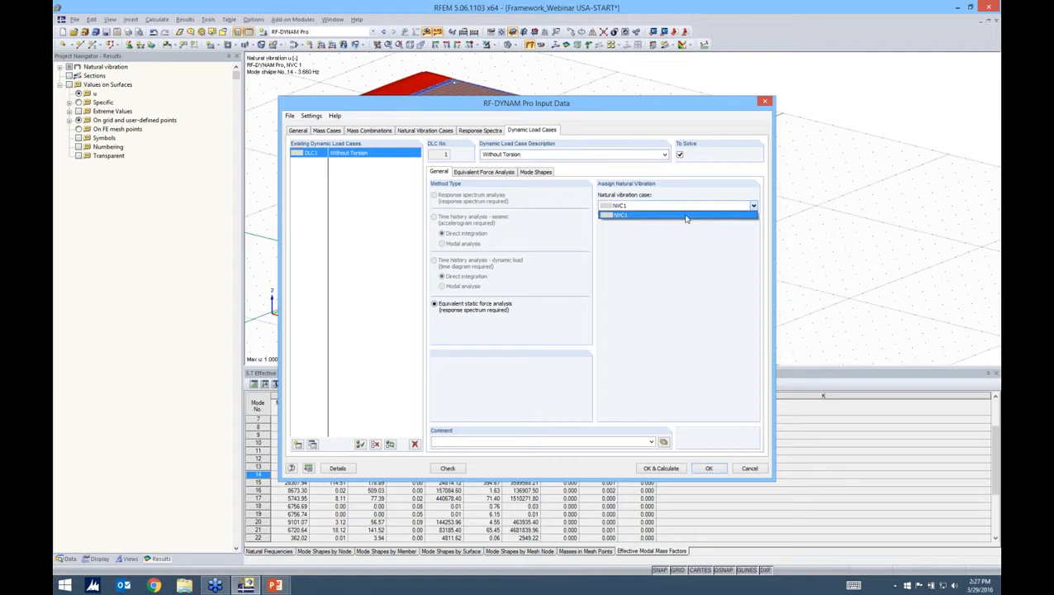
{"action": "left_click", "coordinate": [686, 217]}
Assign response spectrum RS1 to the X, Y and Z directions of DLC1.
{"action": "left_click", "coordinate": [491, 173]}
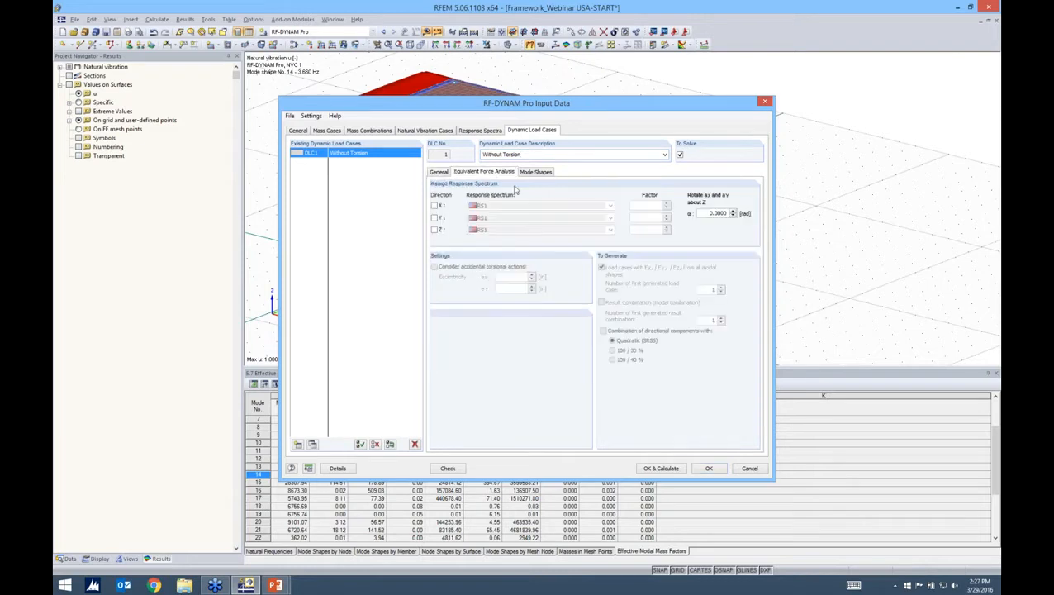
{"action": "left_click", "coordinate": [435, 230]}
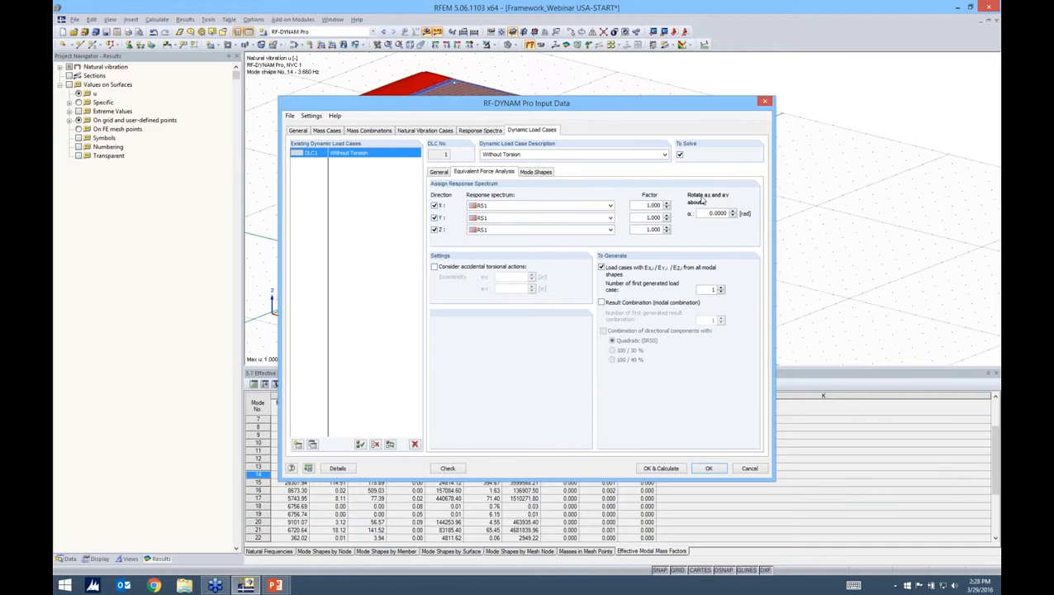
{"action": "left_click_drag", "start_coordinate": [688, 97], "coordinate": [834, 82]}
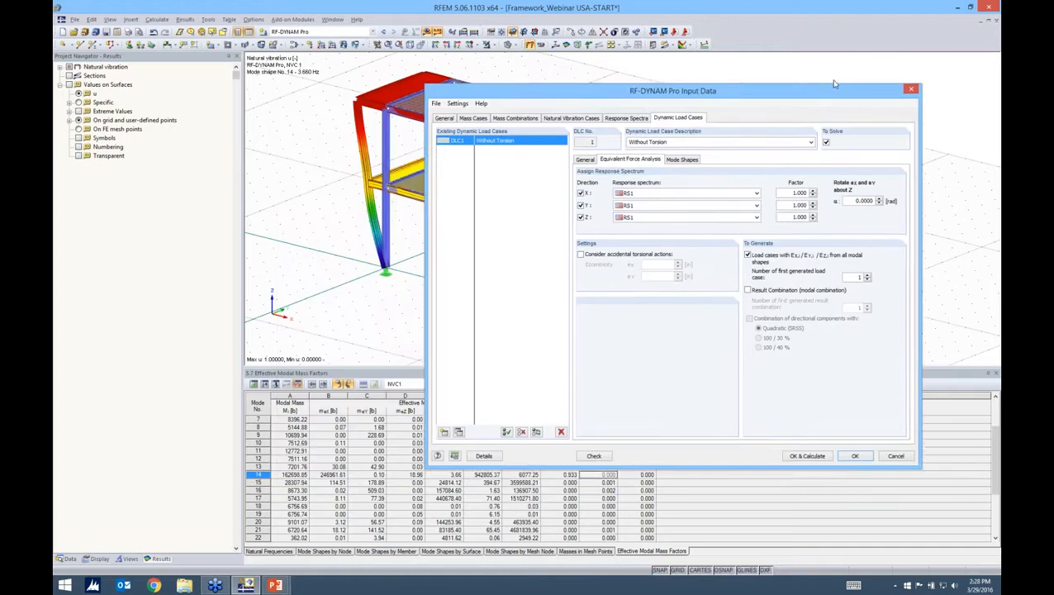
{"action": "left_click_drag", "start_coordinate": [835, 84], "coordinate": [860, 71]}
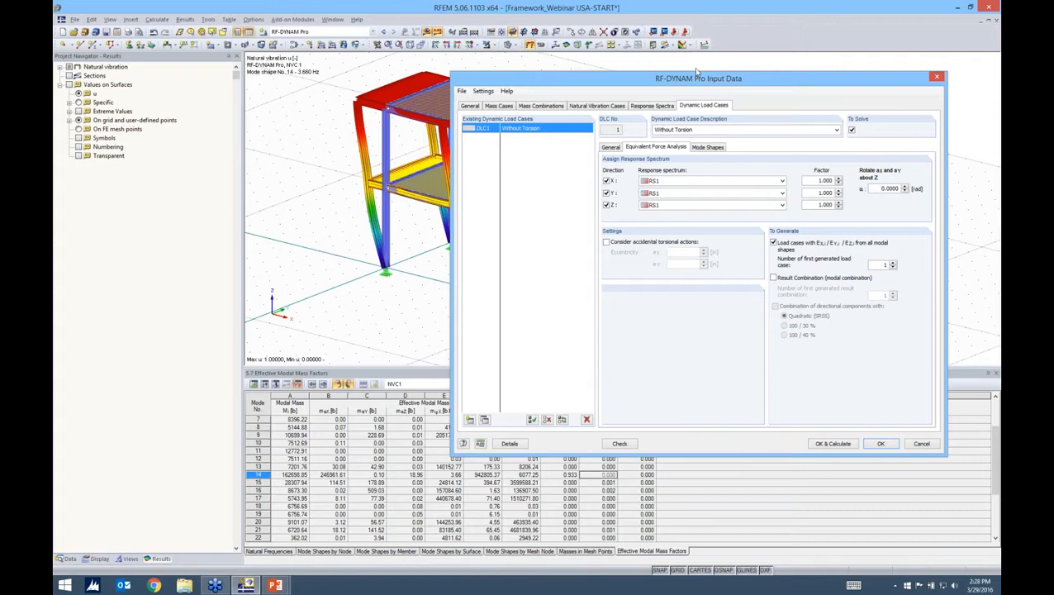
{"action": "left_click_drag", "start_coordinate": [697, 72], "coordinate": [593, 66]}
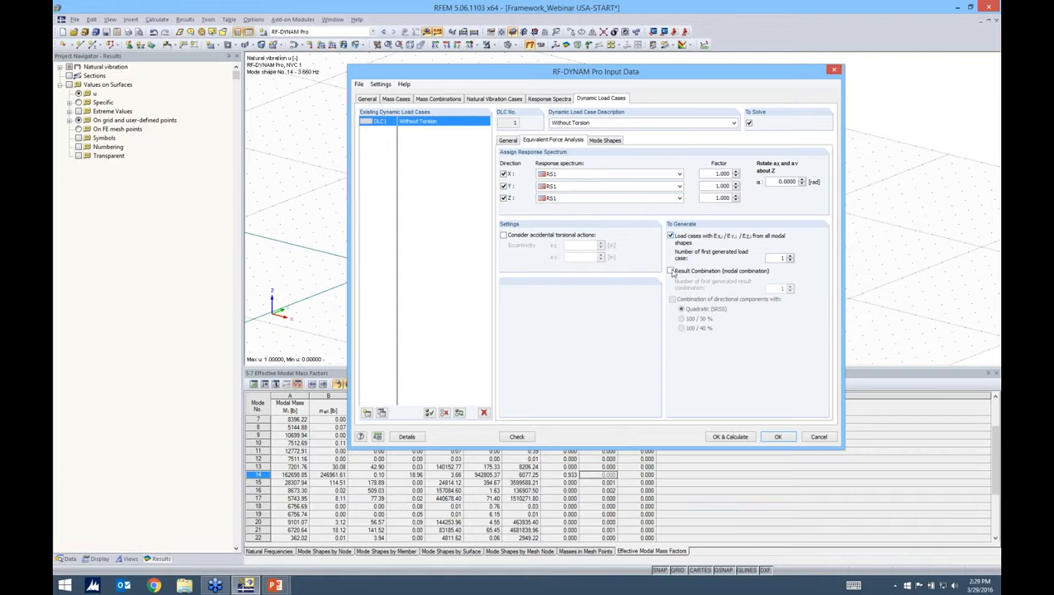
Activate the modal result combination for DLC1 and combine the directional components by the 100 / 30 % rule.
{"action": "left_click", "coordinate": [671, 271]}
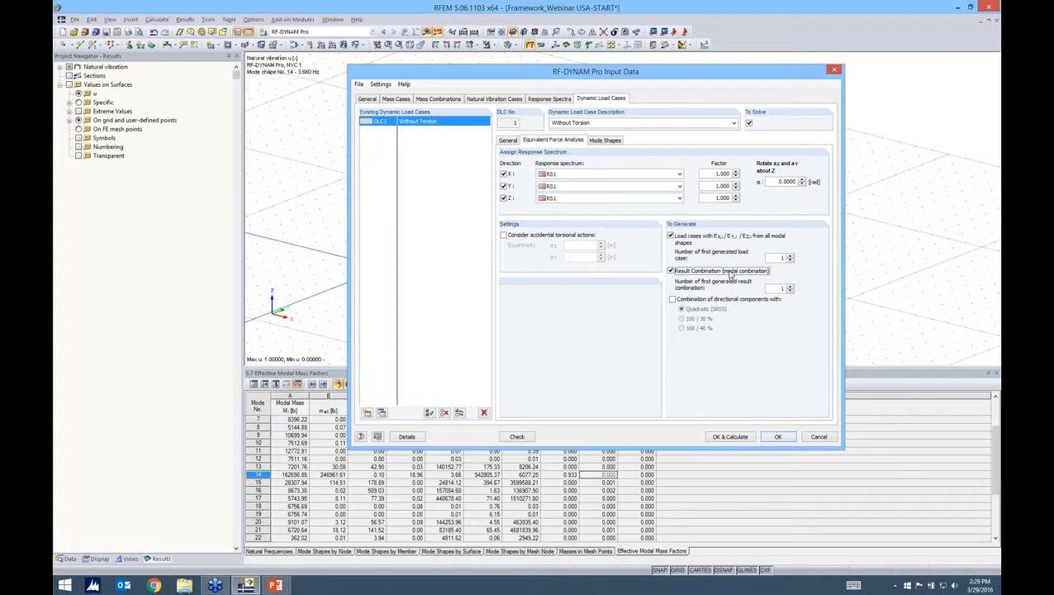
{"action": "left_click", "coordinate": [674, 299]}
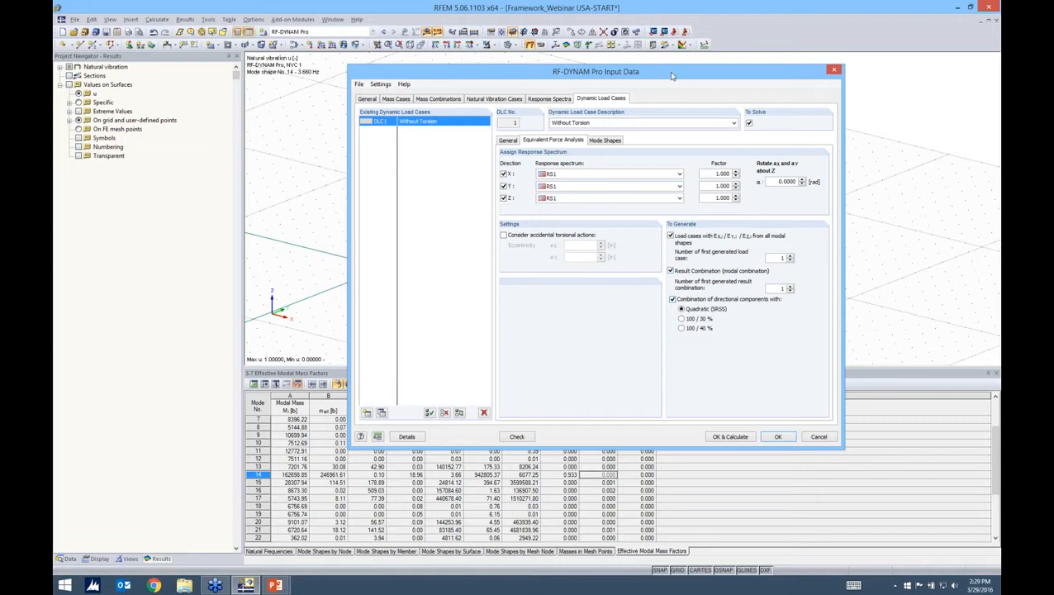
{"action": "left_click", "coordinate": [715, 322]}
Examine DLC1's mode shapes with their frequencies, periods, accelerations and effective modal mass factors.
{"action": "left_click", "coordinate": [608, 141]}
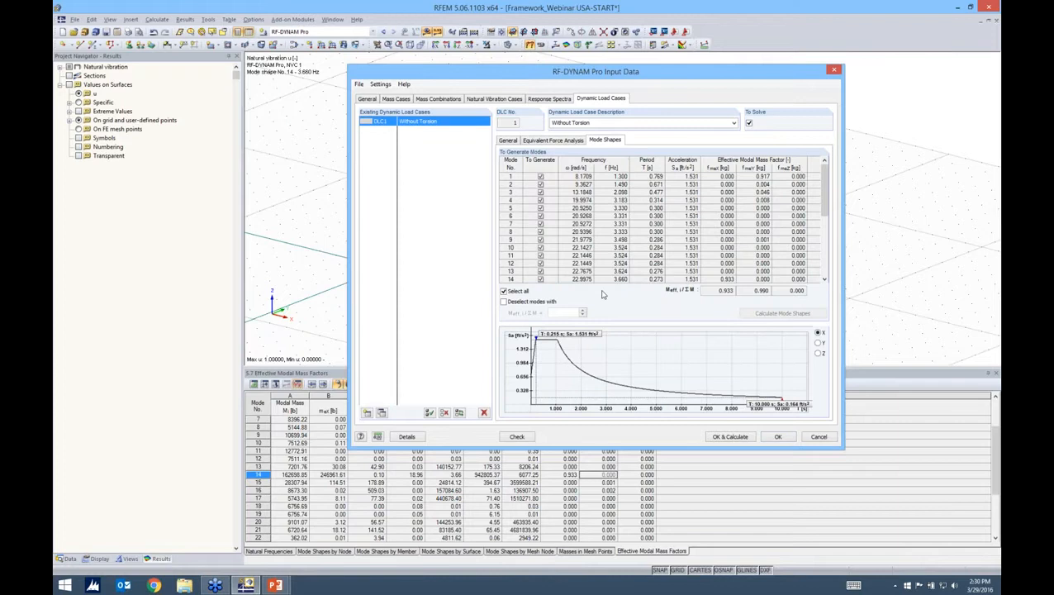
{"action": "left_click", "coordinate": [646, 217]}
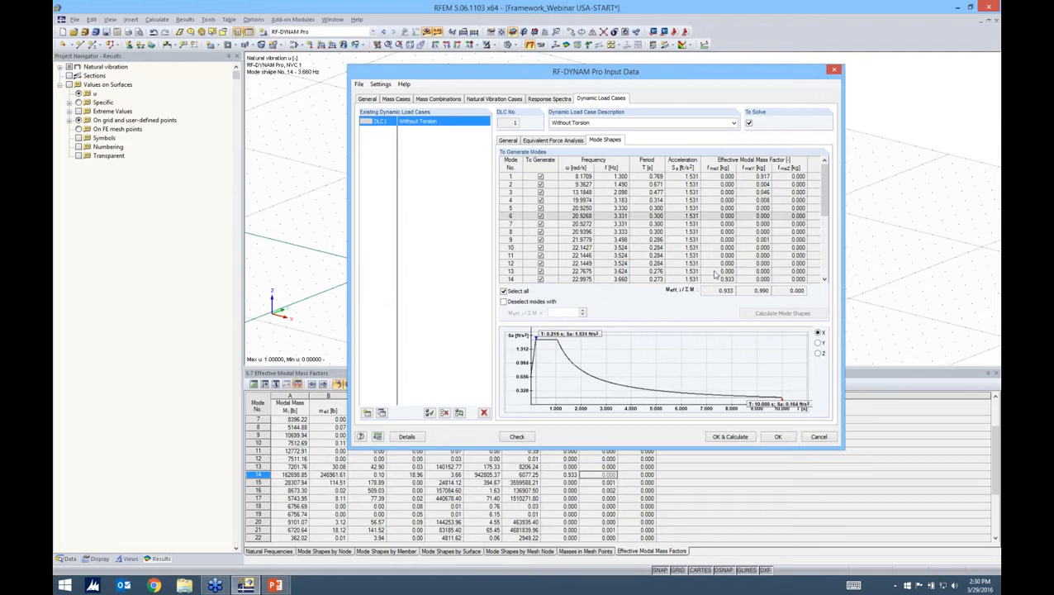
{"action": "scroll", "coordinate": [717, 275], "scroll_direction": "up", "scroll_amount": 1}
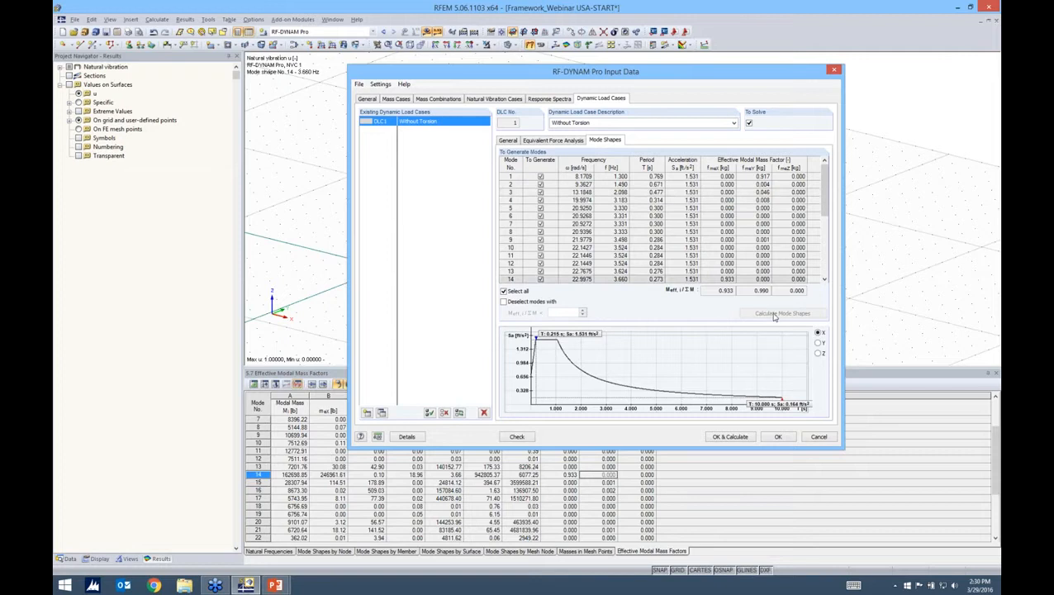
{"action": "left_click", "coordinate": [542, 231]}
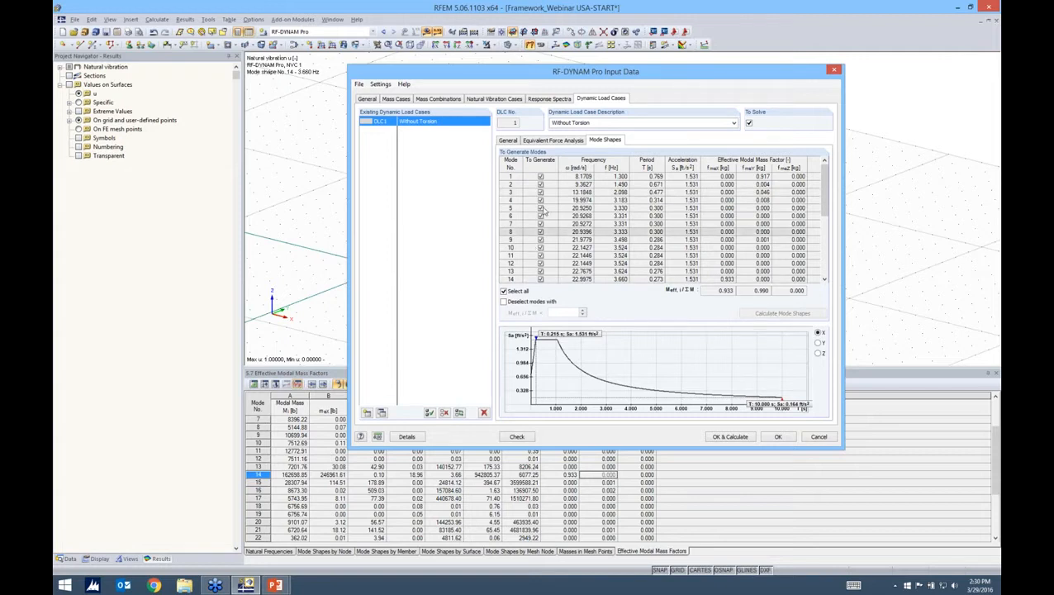
{"action": "left_click", "coordinate": [544, 215]}
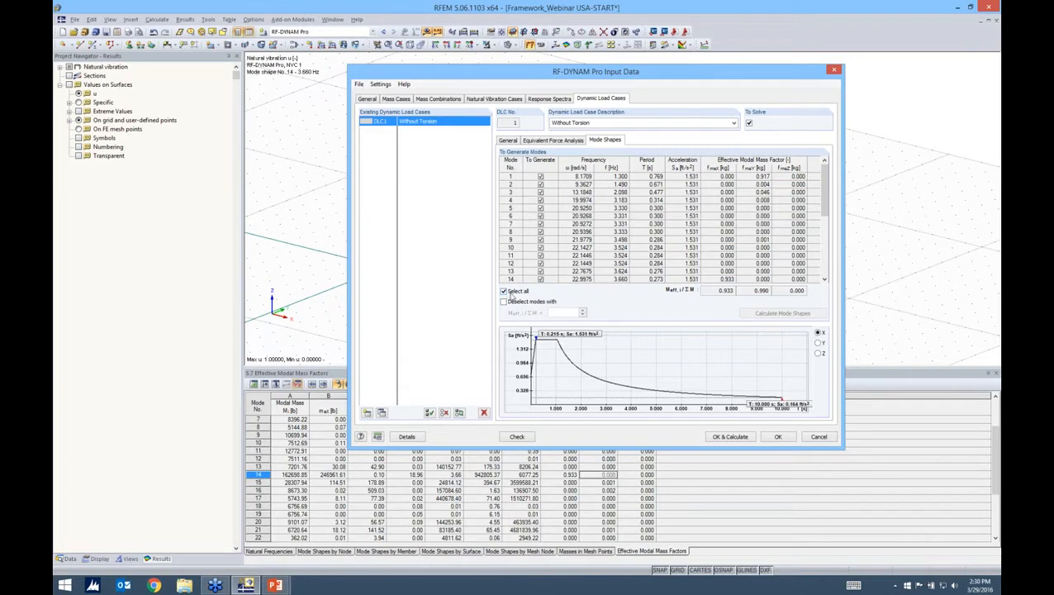
Try excluding modes 6 to 11 one by one from the modes to generate for DLC1.
{"action": "left_click", "coordinate": [505, 293]}
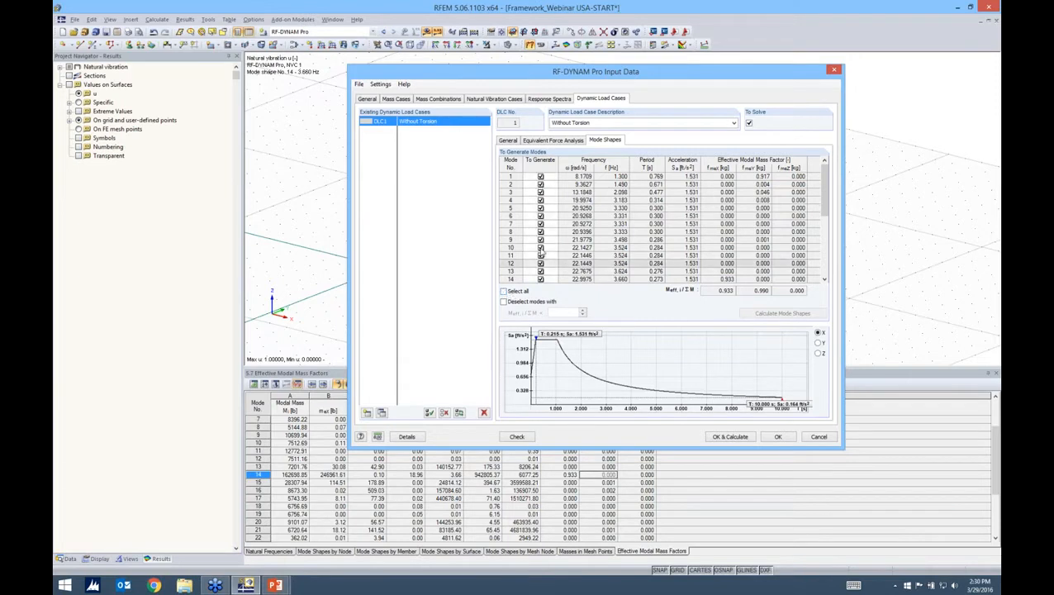
{"action": "left_click", "coordinate": [540, 255]}
{"action": "left_click", "coordinate": [541, 247]}
{"action": "left_click", "coordinate": [540, 239]}
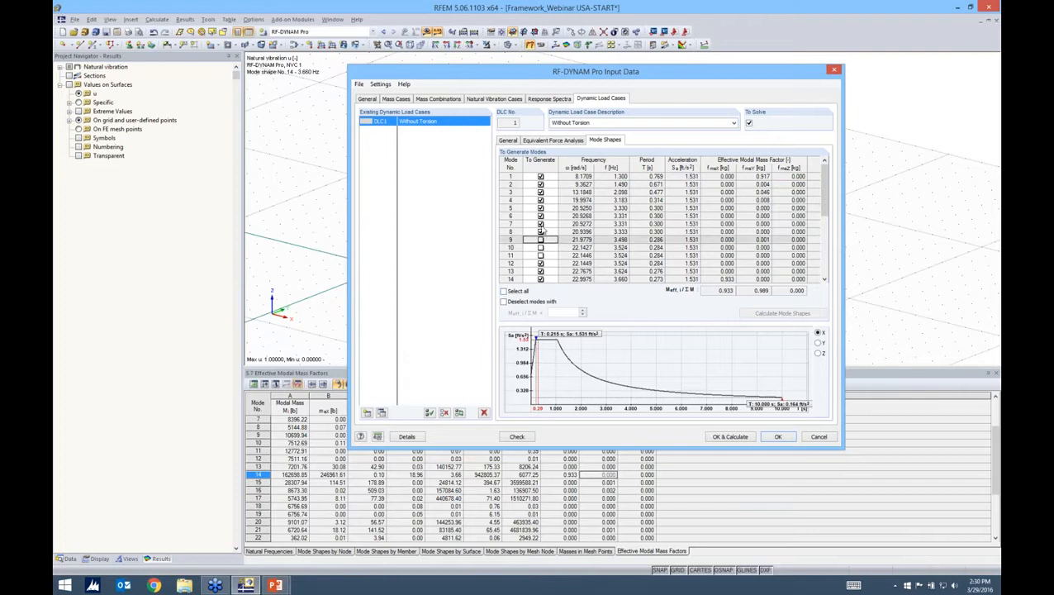
{"action": "left_click", "coordinate": [540, 231]}
{"action": "left_click", "coordinate": [541, 224]}
{"action": "left_click", "coordinate": [541, 216]}
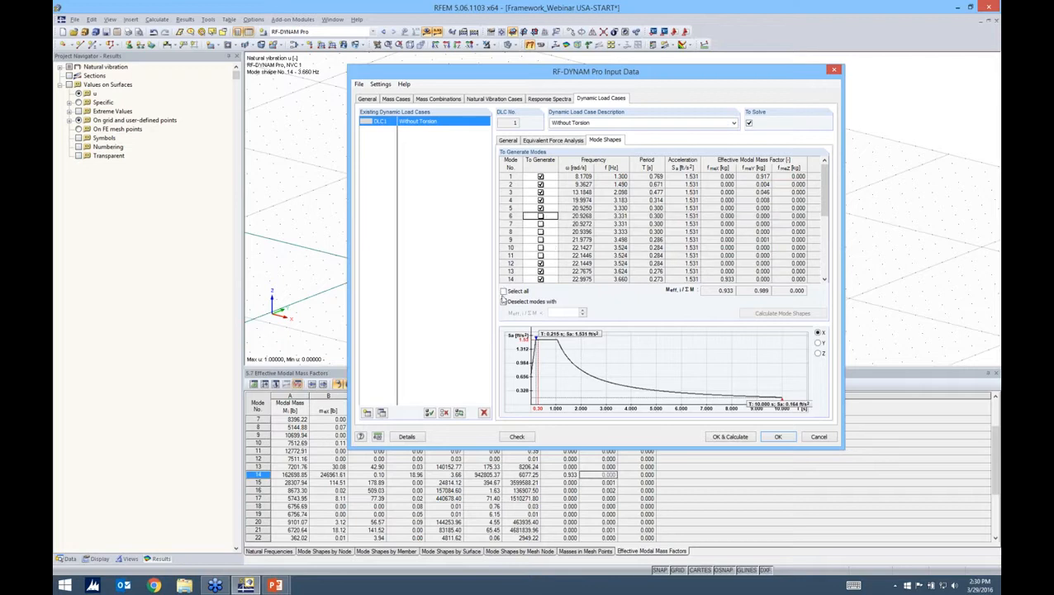
Reselect all modes of DLC1 and deselect those with an effective modal mass factor below 0.050.
{"action": "left_click", "coordinate": [503, 291]}
{"action": "left_click", "coordinate": [528, 301]}
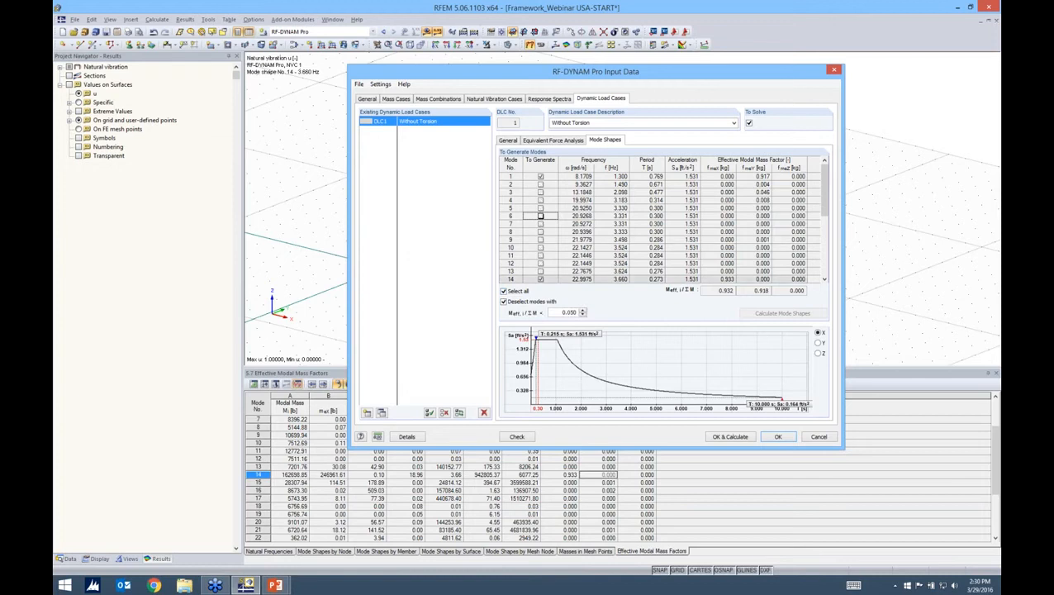
{"action": "double_click", "coordinate": [565, 312]}
{"action": "double_click", "coordinate": [569, 312]}
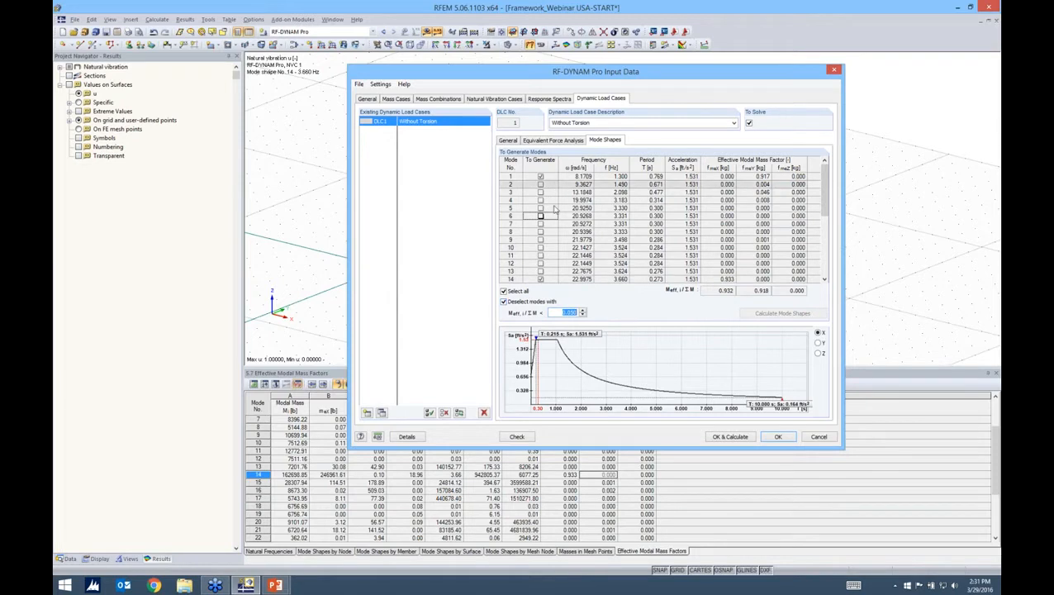
{"action": "left_click", "coordinate": [552, 177]}
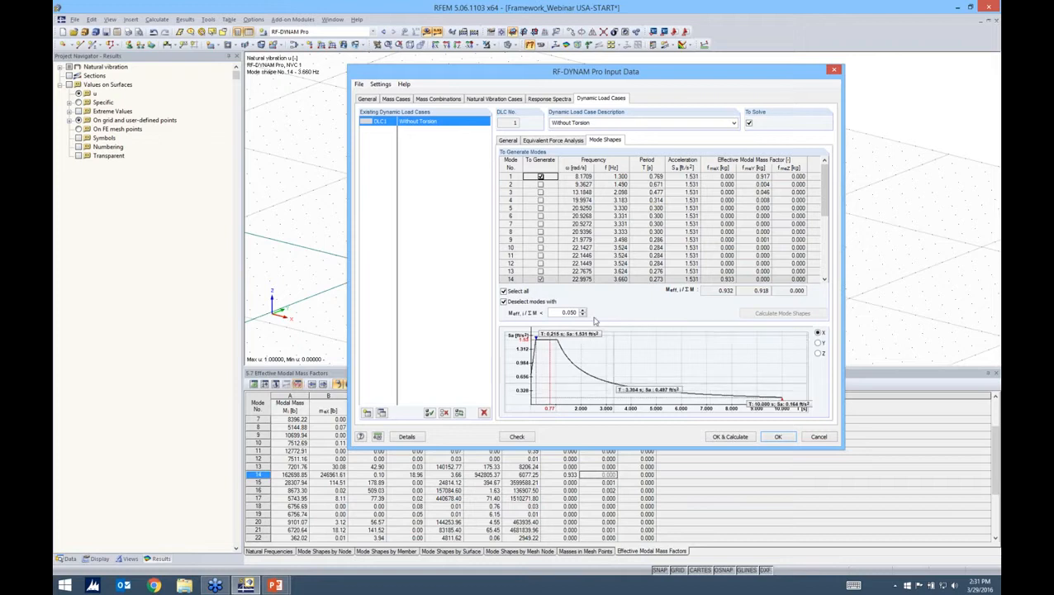
Calculate the equivalent loads for DLC1 and enlarge the results table beneath the model.
{"action": "left_click", "coordinate": [718, 438]}
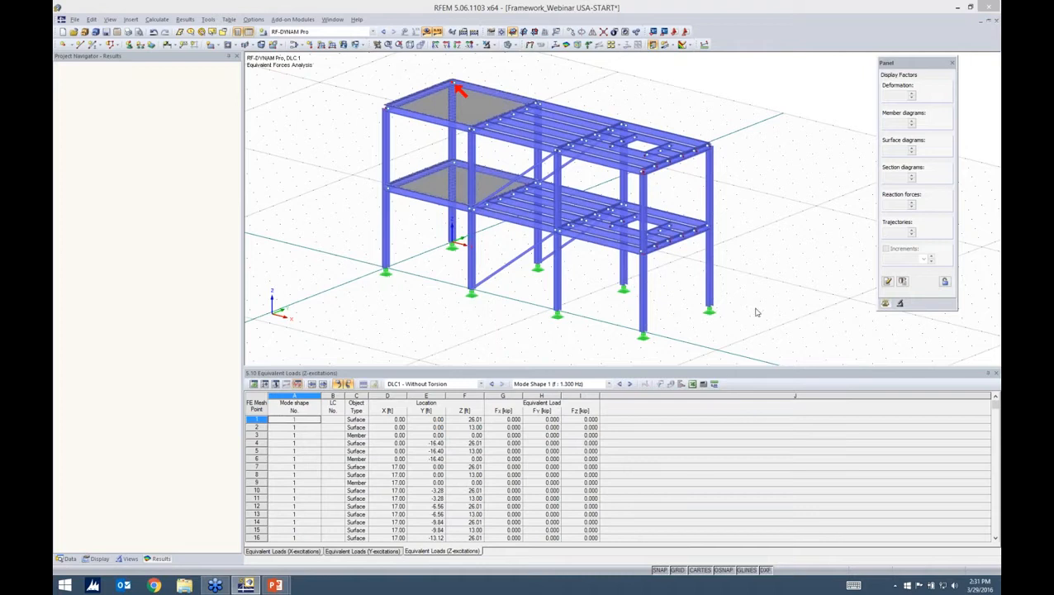
{"action": "left_click", "coordinate": [752, 282]}
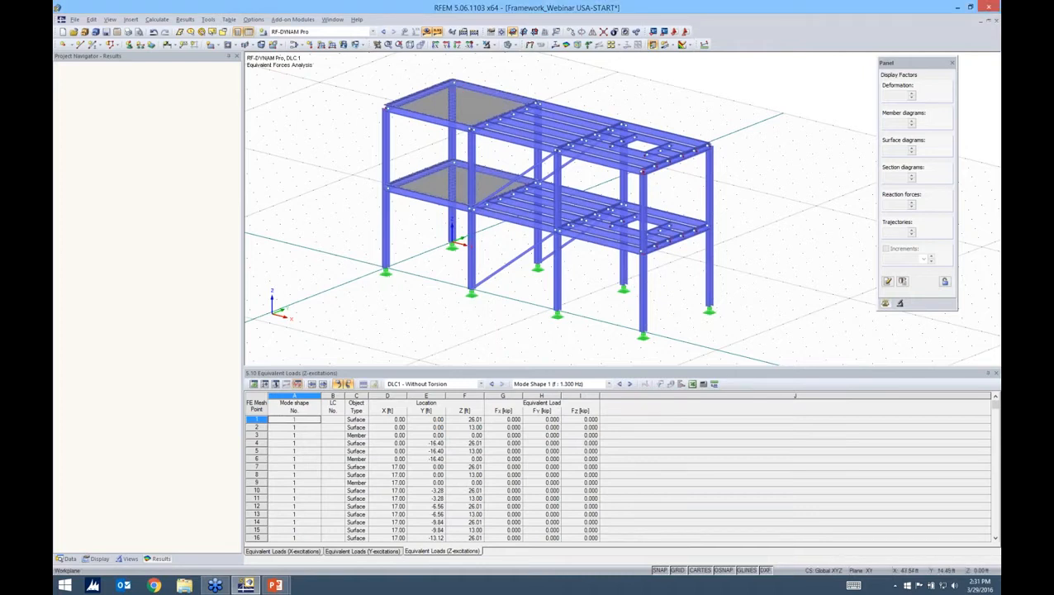
{"action": "middle_click_drag", "start_coordinate": [758, 283], "coordinate": [752, 239]}
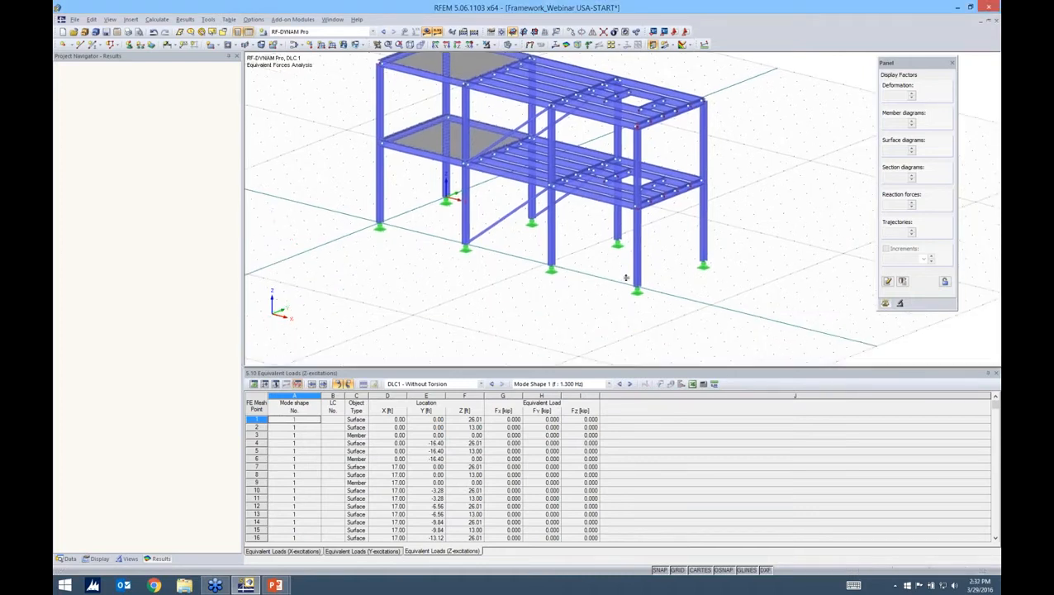
{"action": "left_click_drag", "start_coordinate": [625, 368], "coordinate": [625, 278]}
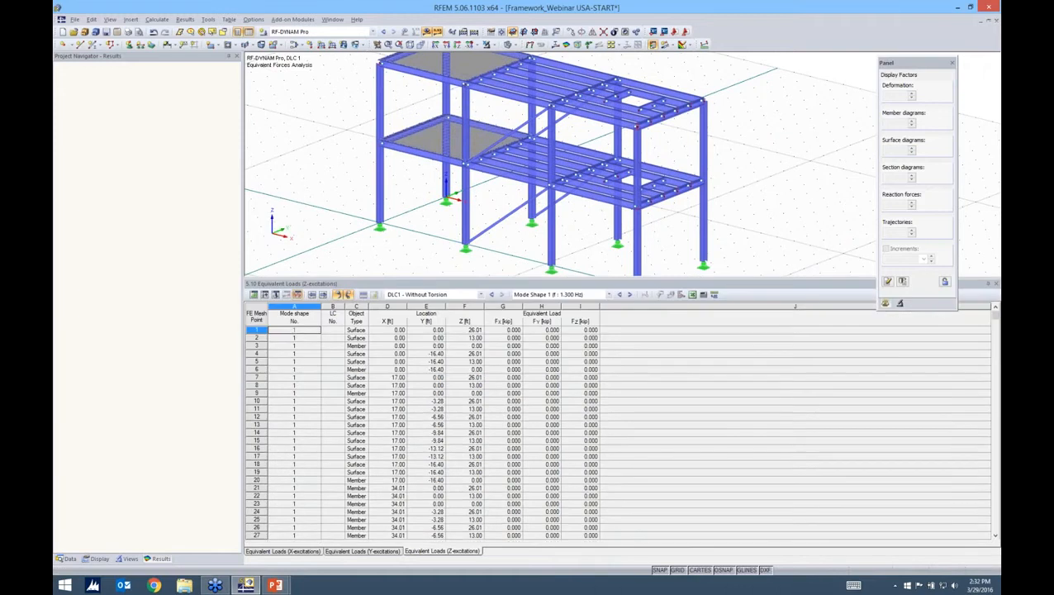
Examine the load cases generated from DLC1 in the load case and combination editor, including LC4 and LC6.
{"action": "left_click", "coordinate": [319, 33]}
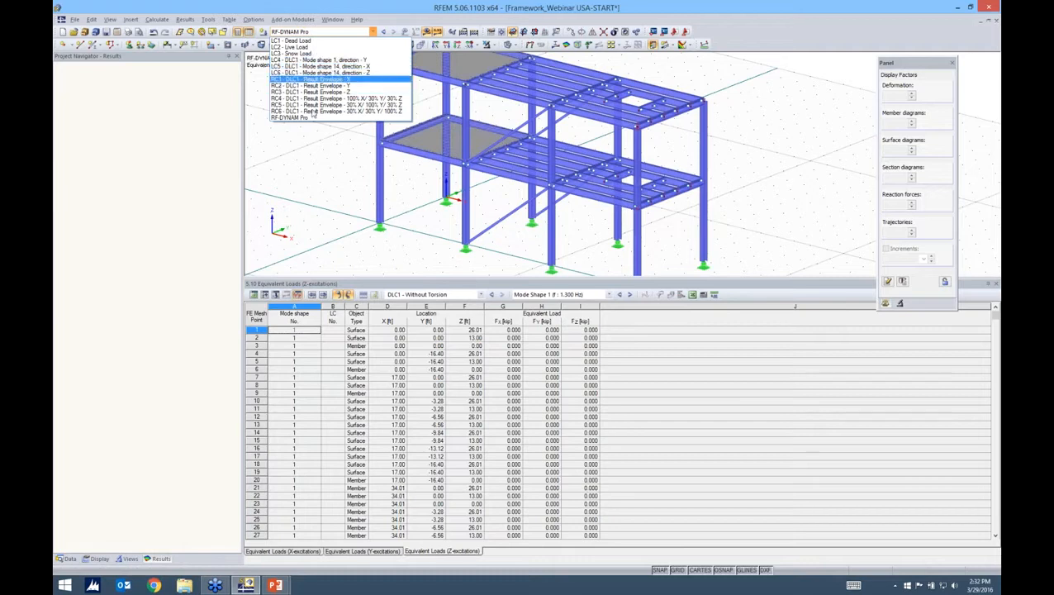
{"action": "left_click", "coordinate": [298, 59]}
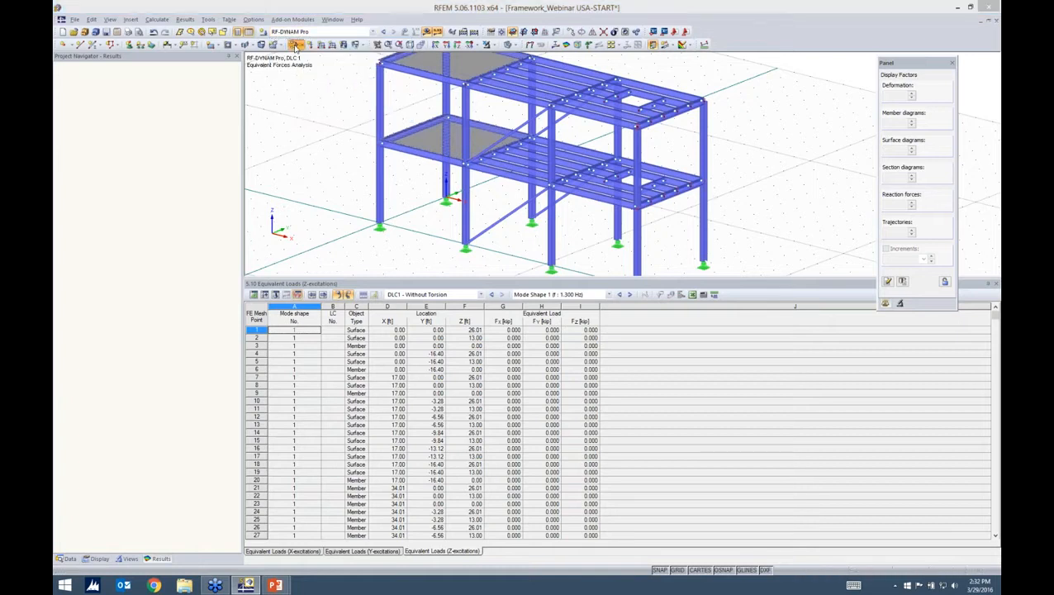
{"action": "left_click", "coordinate": [296, 45]}
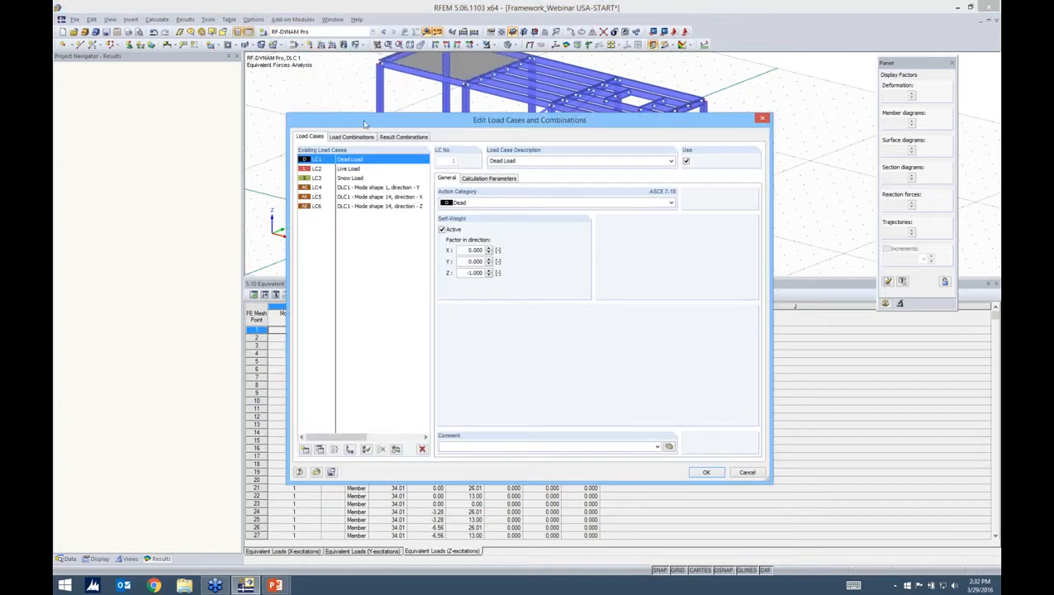
{"action": "left_click_drag", "start_coordinate": [370, 120], "coordinate": [376, 118]}
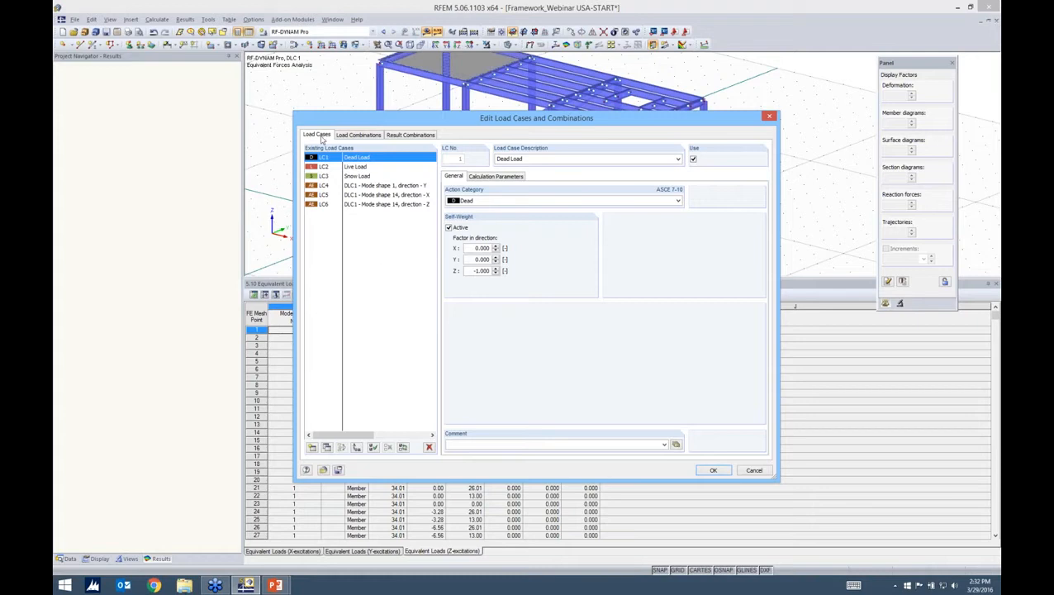
{"action": "left_click", "coordinate": [363, 187]}
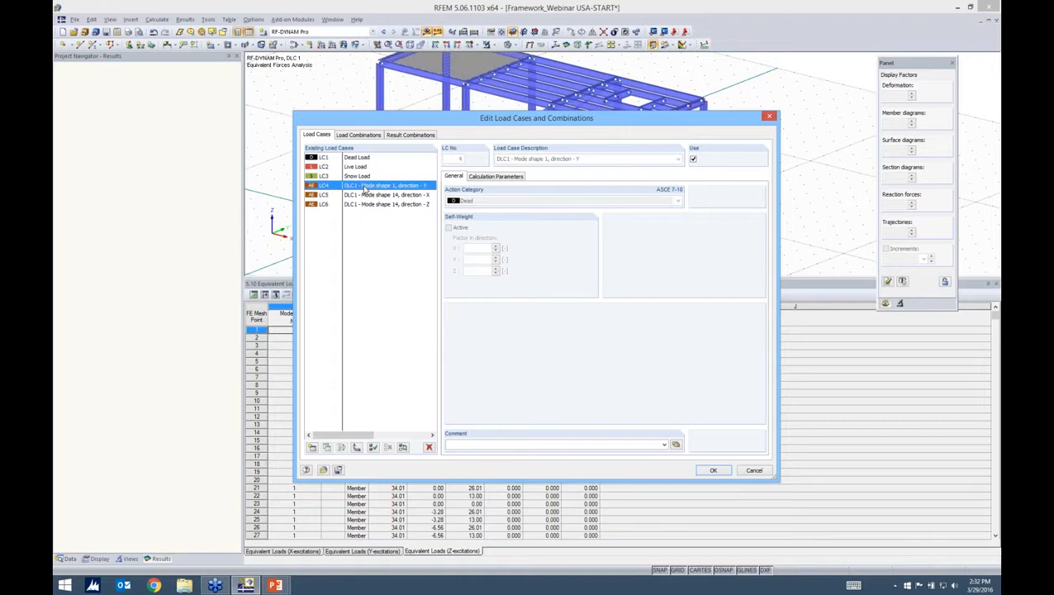
{"action": "left_click", "coordinate": [362, 202]}
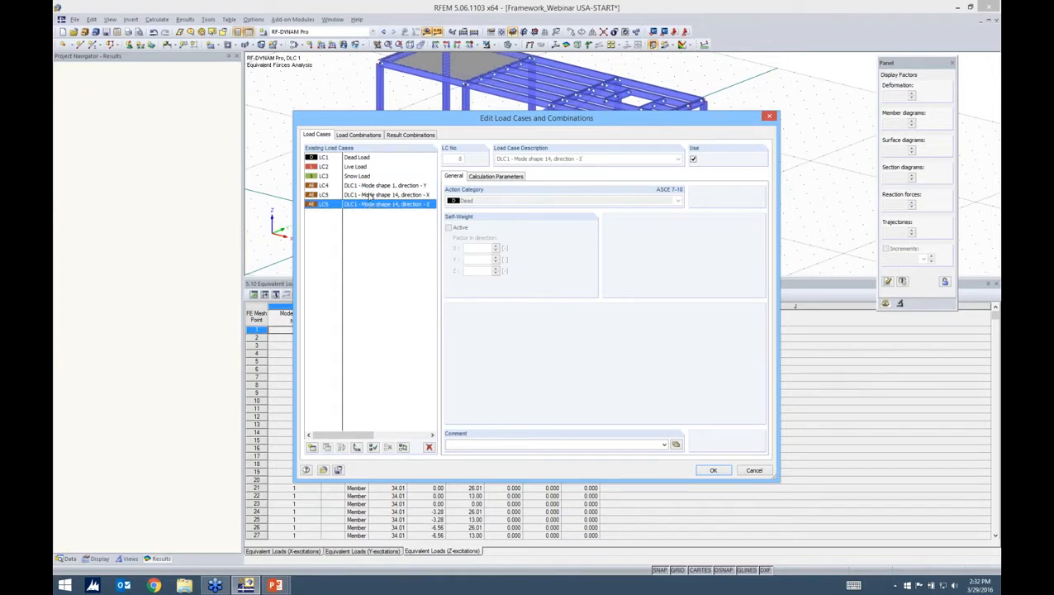
{"action": "left_click", "coordinate": [369, 187]}
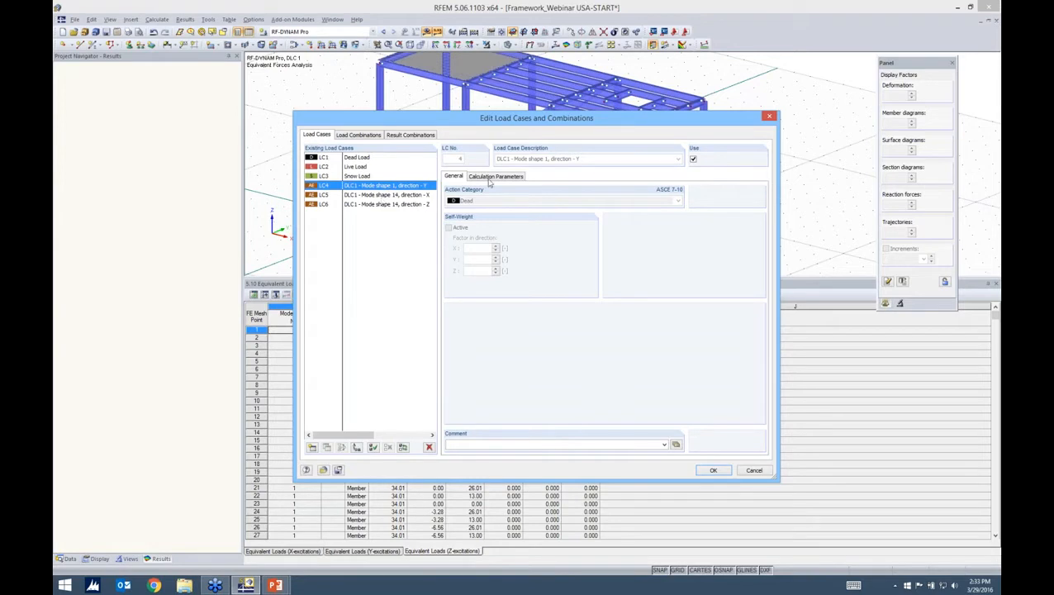
Show the result combinations generated from DLC1, and switch to the presentation's Equivalent Loads + SRSS Rule slide.
{"action": "left_click", "coordinate": [411, 134]}
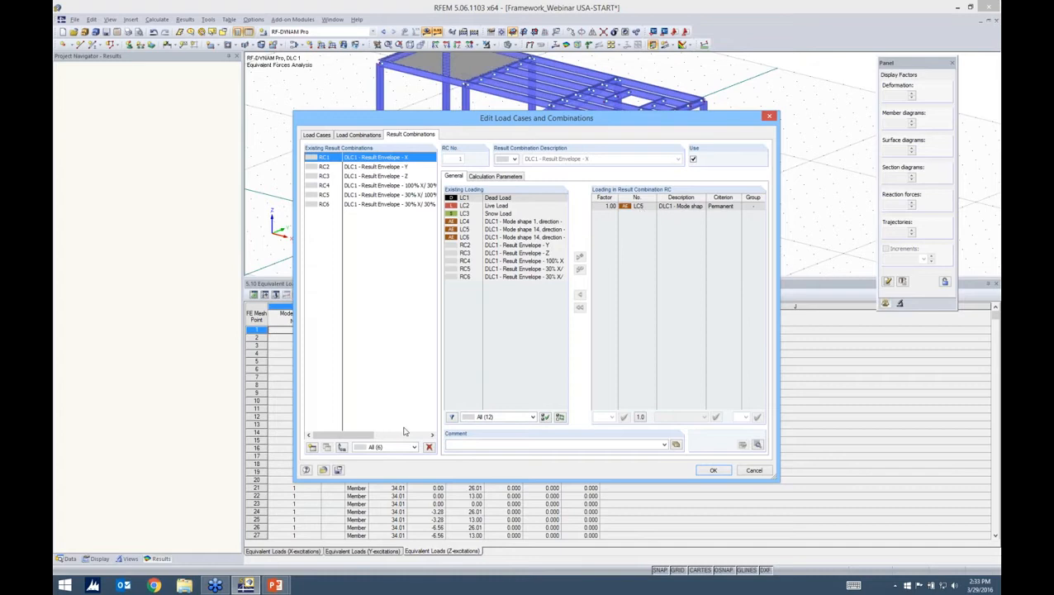
{"action": "key", "text": "alt+Tab"}
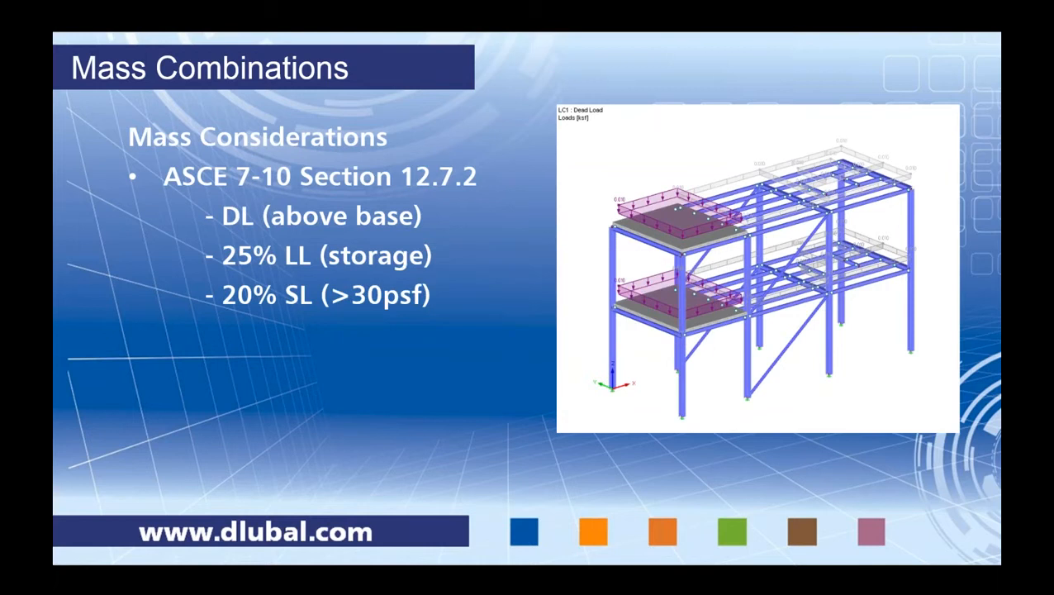
{"action": "key", "text": "Right"}
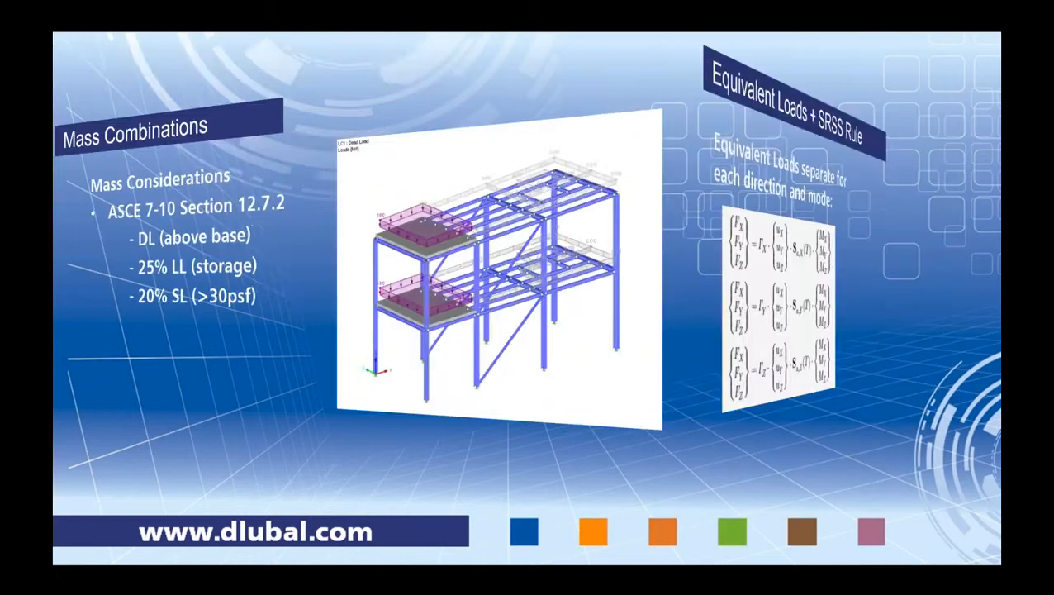
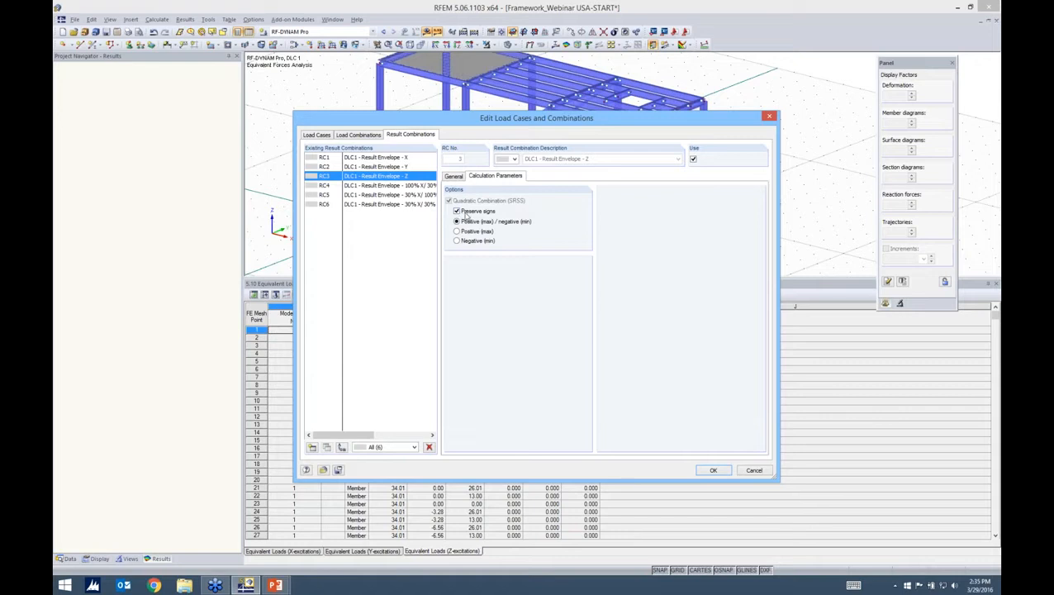
Check the Quadratic Combination (SRSS) options with preserved signs and the loading of result combination RC1.
{"action": "left_click", "coordinate": [467, 213]}
{"action": "left_click", "coordinate": [487, 214]}
{"action": "left_click", "coordinate": [405, 158]}
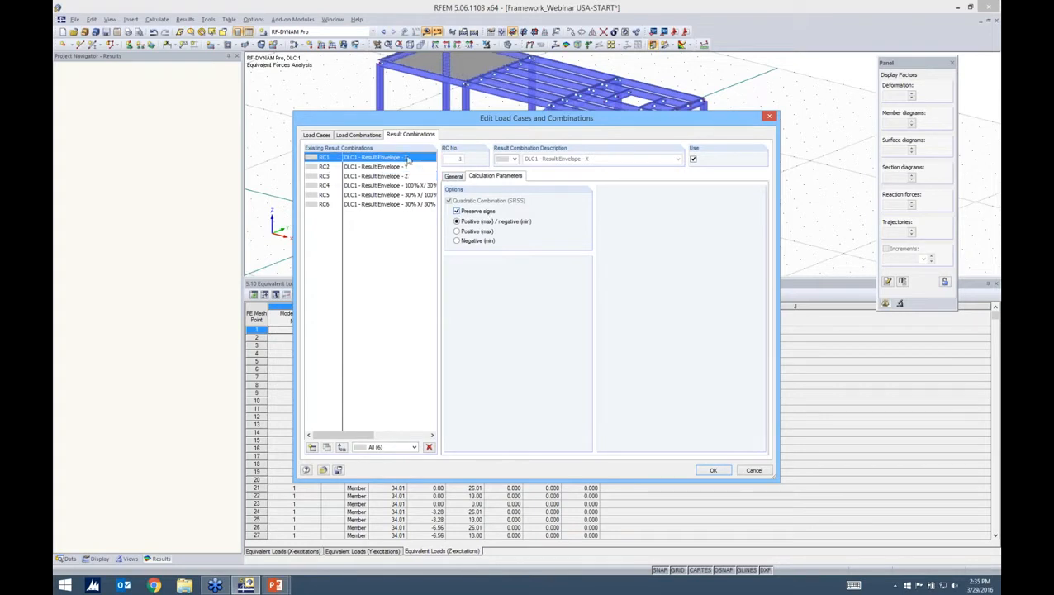
{"action": "left_click", "coordinate": [453, 176]}
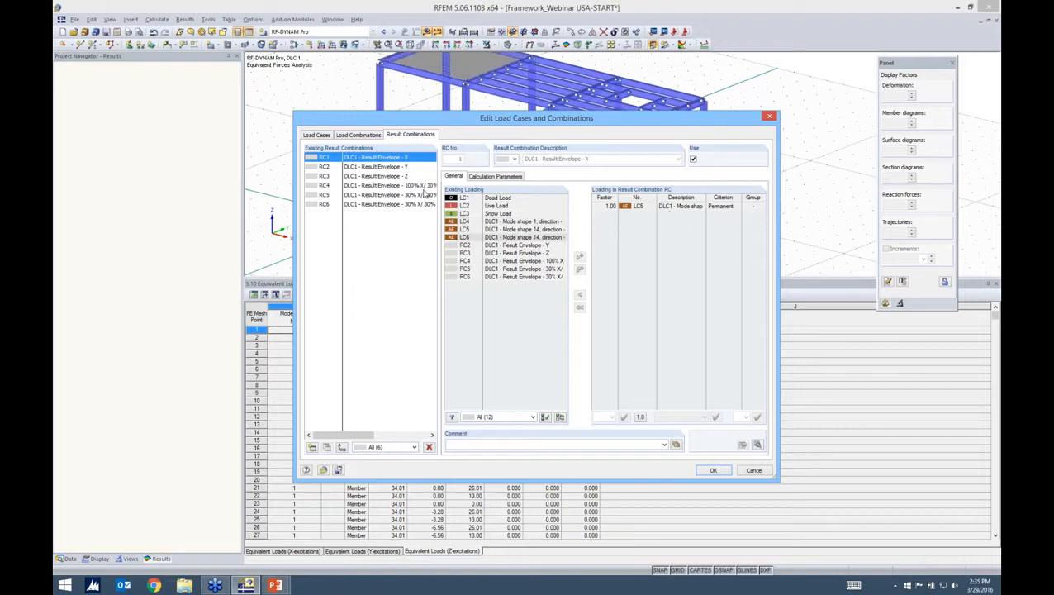
Examine the full description and combined envelopes of result combination RC4, and close the load case and combination editor.
{"action": "left_click", "coordinate": [384, 186]}
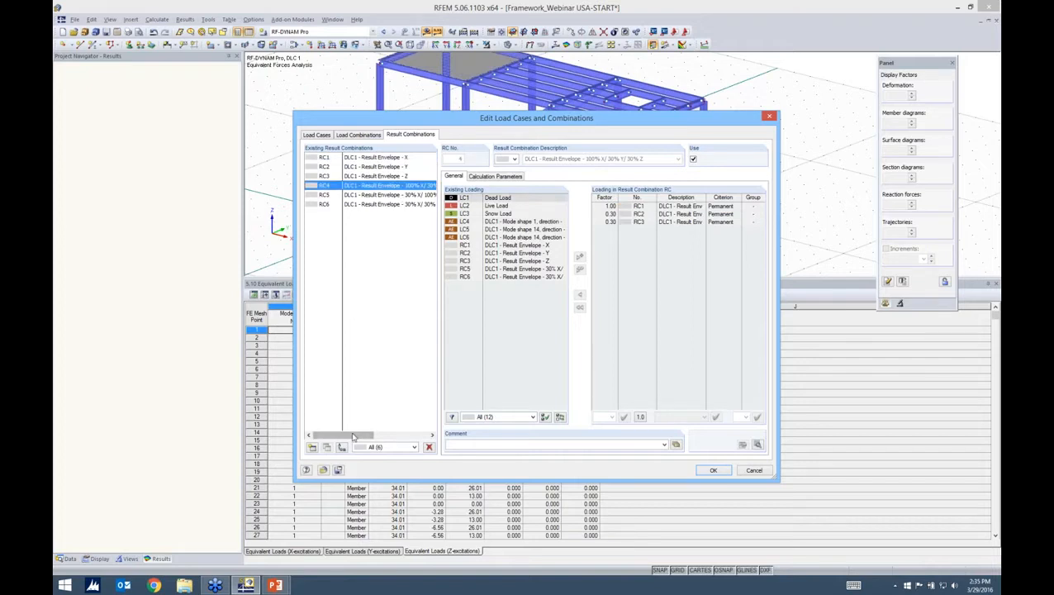
{"action": "left_click_drag", "start_coordinate": [362, 437], "coordinate": [373, 437]}
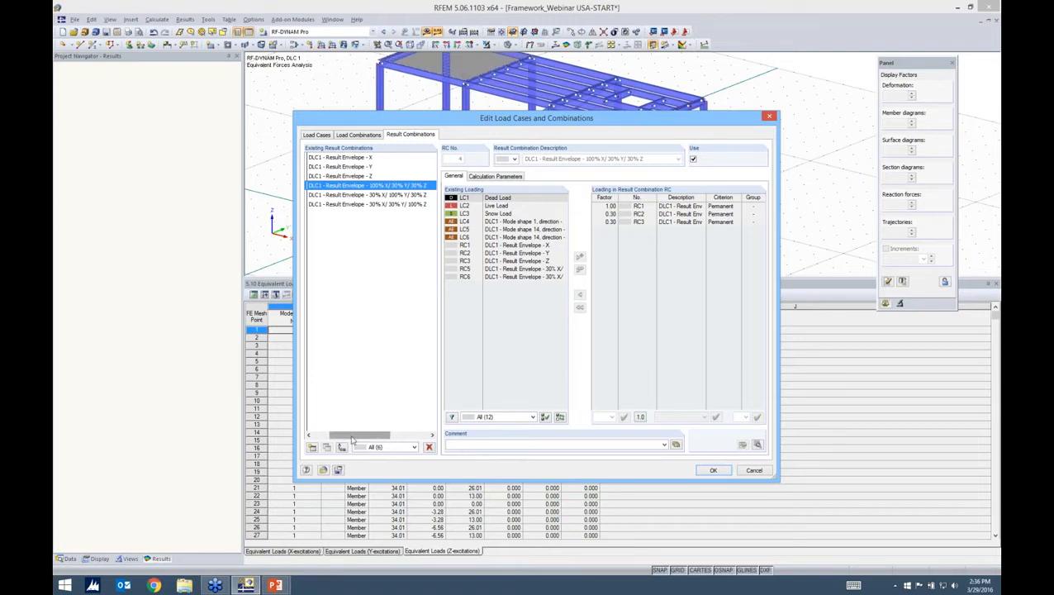
{"action": "left_click_drag", "start_coordinate": [351, 436], "coordinate": [332, 436]}
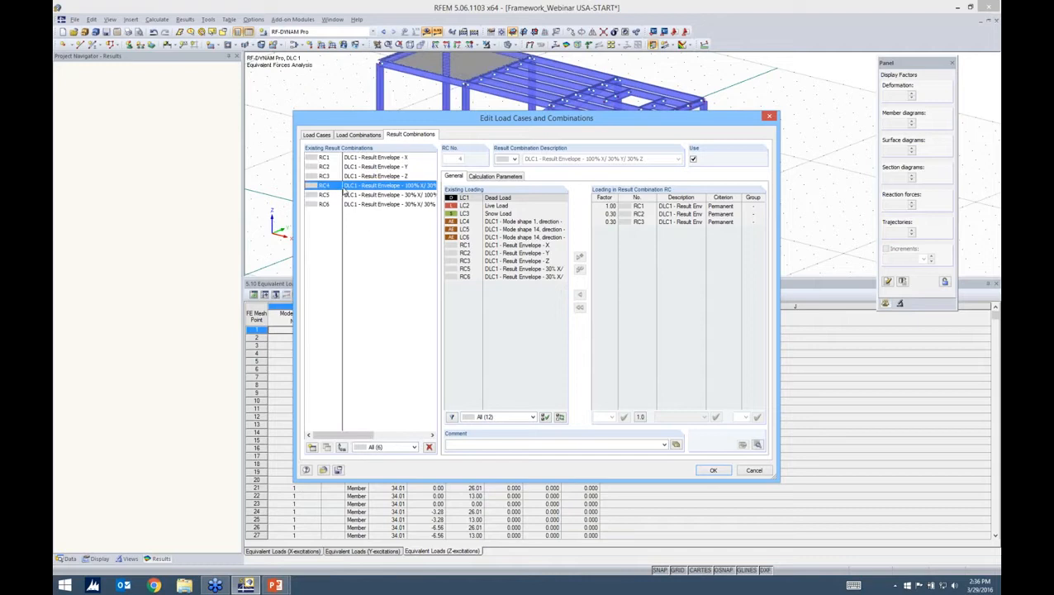
{"action": "left_click", "coordinate": [508, 253]}
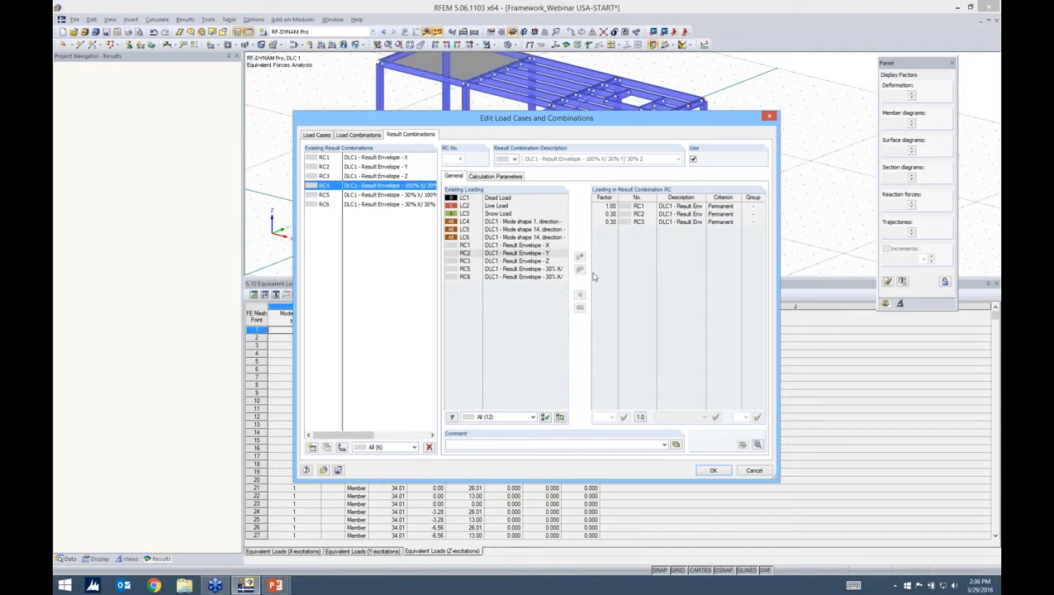
{"action": "left_click", "coordinate": [712, 471]}
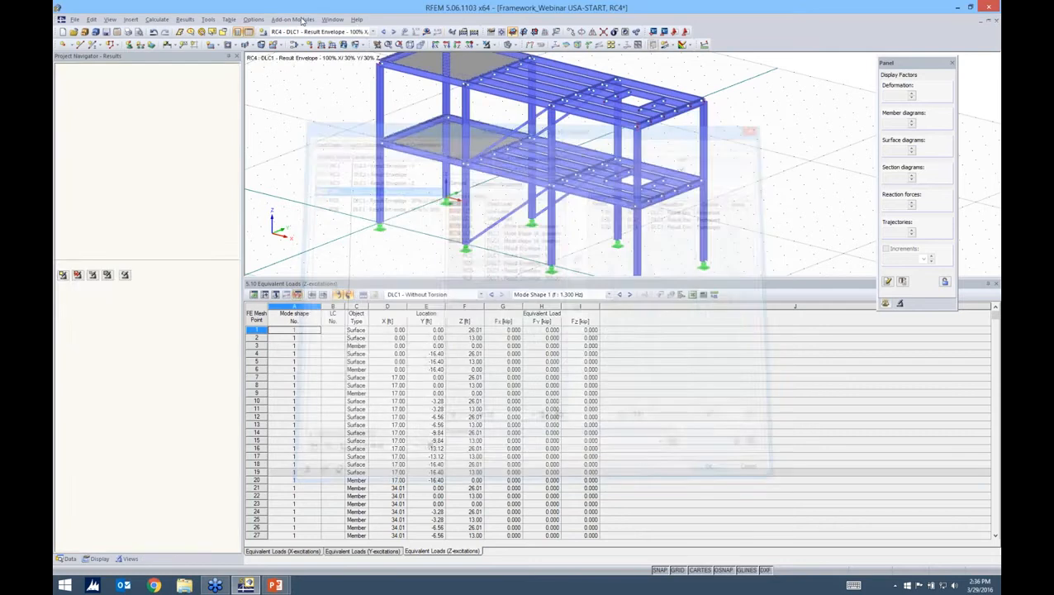
Copy dynamic load case DLC1 in the RF-DYNAM Pro input data and describe the copy DLC2 as With Torsion.
{"action": "left_click", "coordinate": [295, 19]}
{"action": "mouse_move", "coordinate": [314, 89]}
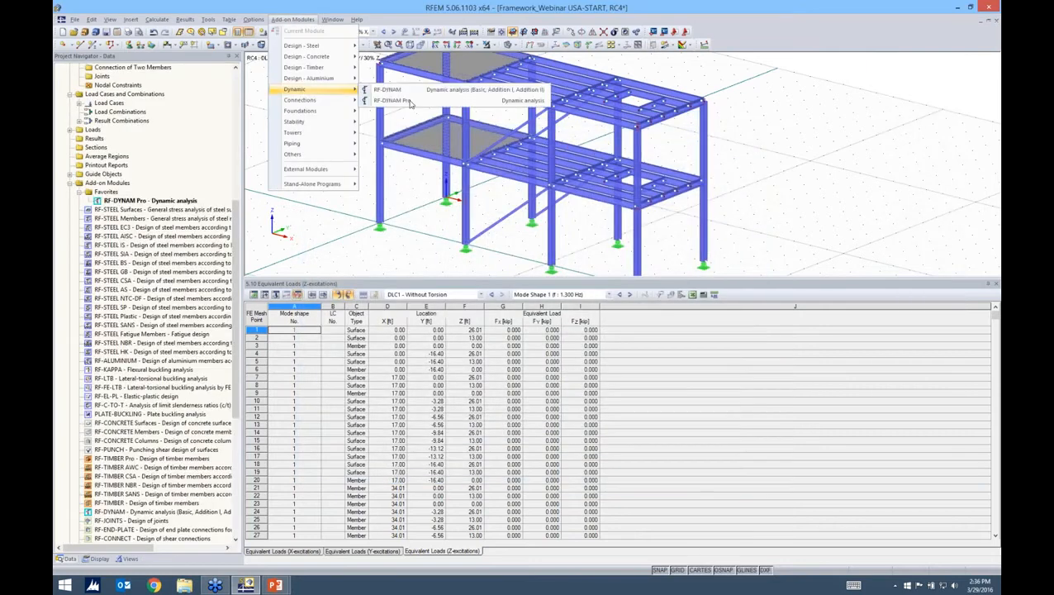
{"action": "left_click", "coordinate": [409, 101]}
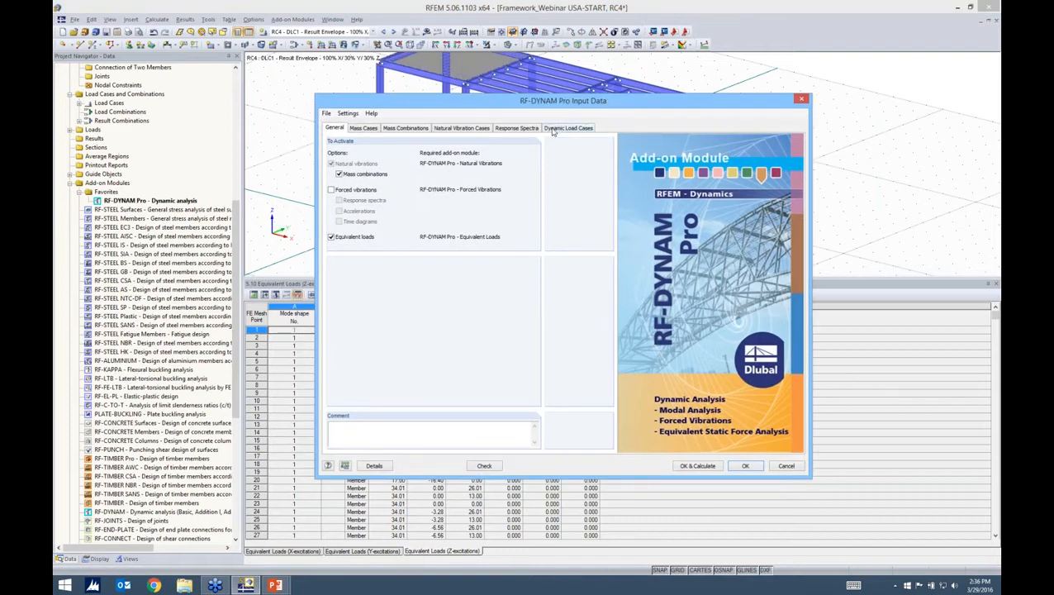
{"action": "left_click", "coordinate": [553, 130]}
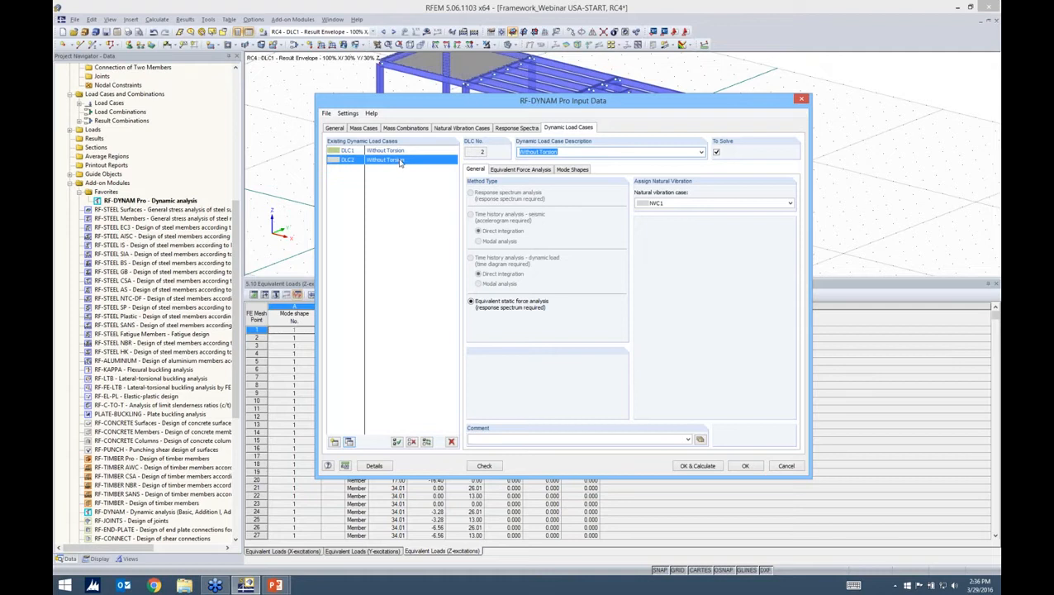
{"action": "left_click", "coordinate": [539, 152]}
{"action": "key", "text": "BackSpace"}
{"action": "key", "text": "BackSpace"}
{"action": "key", "text": "BackSpace"}
Activate accidental torsional actions for DLC2 and consult the Accidental Torsional Actions slide in the presentation for the eccentricity formulas.
{"action": "left_click", "coordinate": [521, 169]}
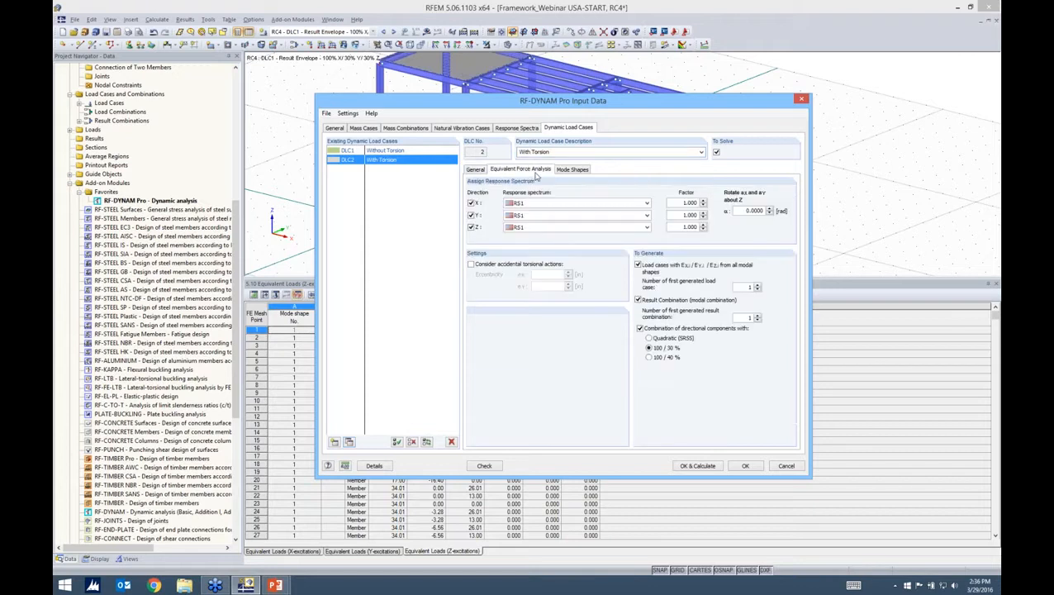
{"action": "left_click", "coordinate": [471, 265]}
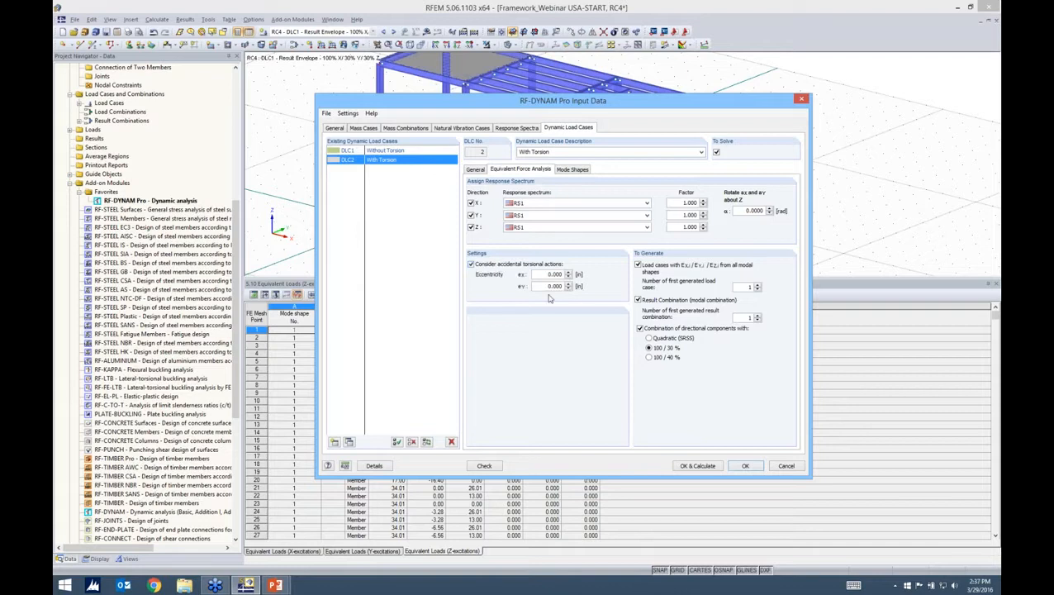
{"action": "key", "text": "alt+Tab"}
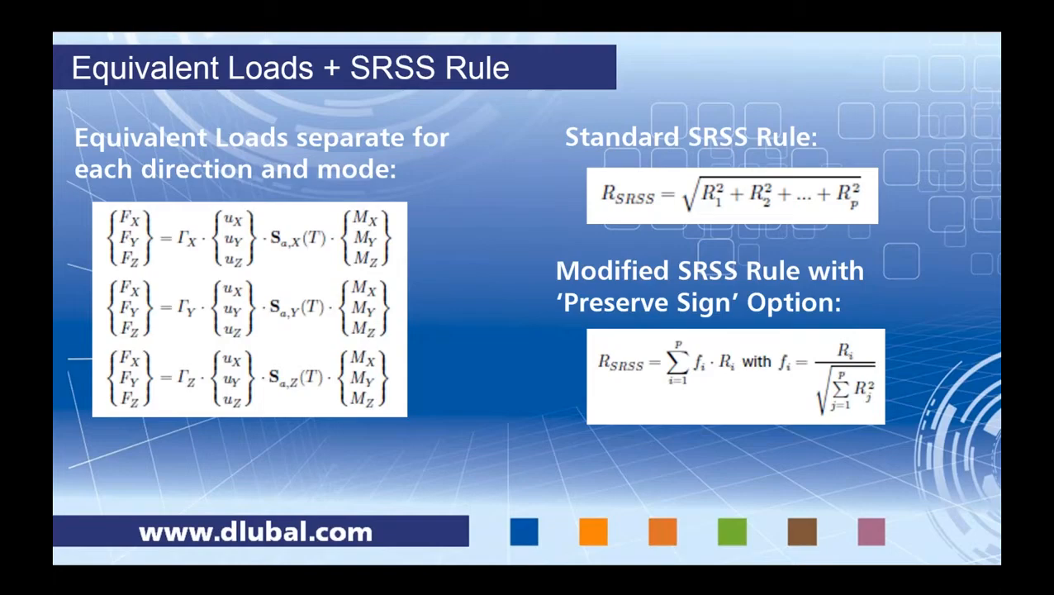
{"action": "left_click", "coordinate": [375, 146]}
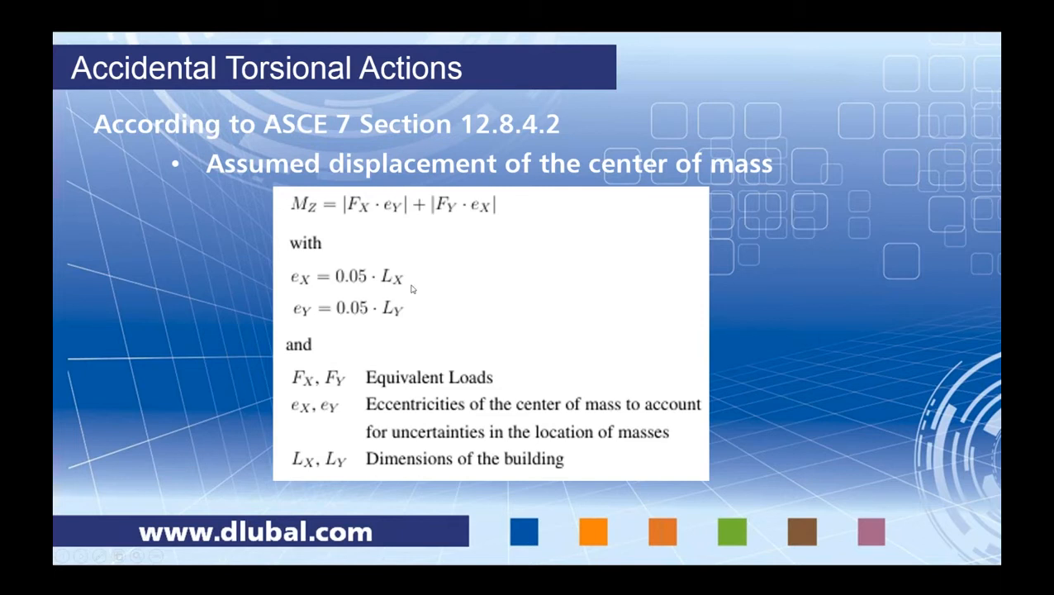
{"action": "key", "text": "alt+Tab"}
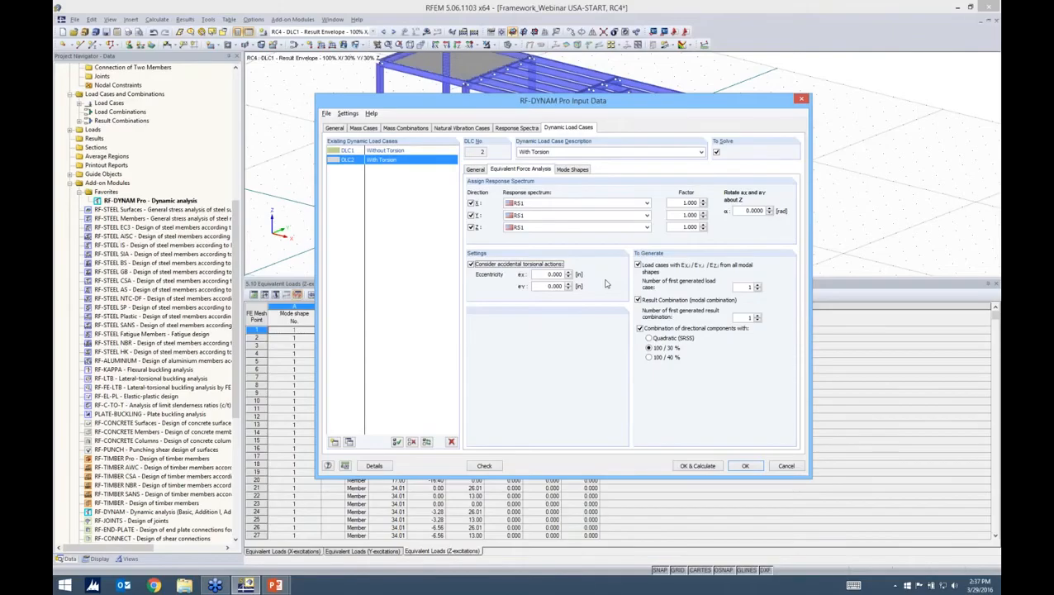
Set the DLC2 eccentricities to 30.6 in for eX and 9.84 in for eY, and calculate its equivalent loads.
{"action": "key", "text": "Tab"}
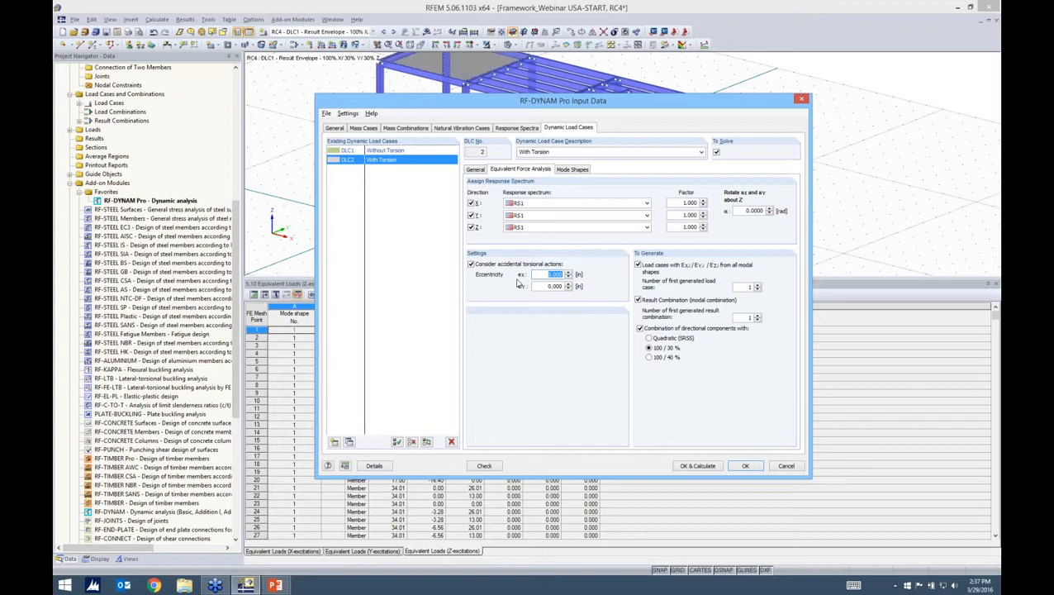
{"action": "type", "text": "30.6"}
{"action": "key", "text": "Tab"}
{"action": "type", "text": "9.84"}
{"action": "double_click", "coordinate": [749, 318]}
{"action": "left_click", "coordinate": [572, 169]}
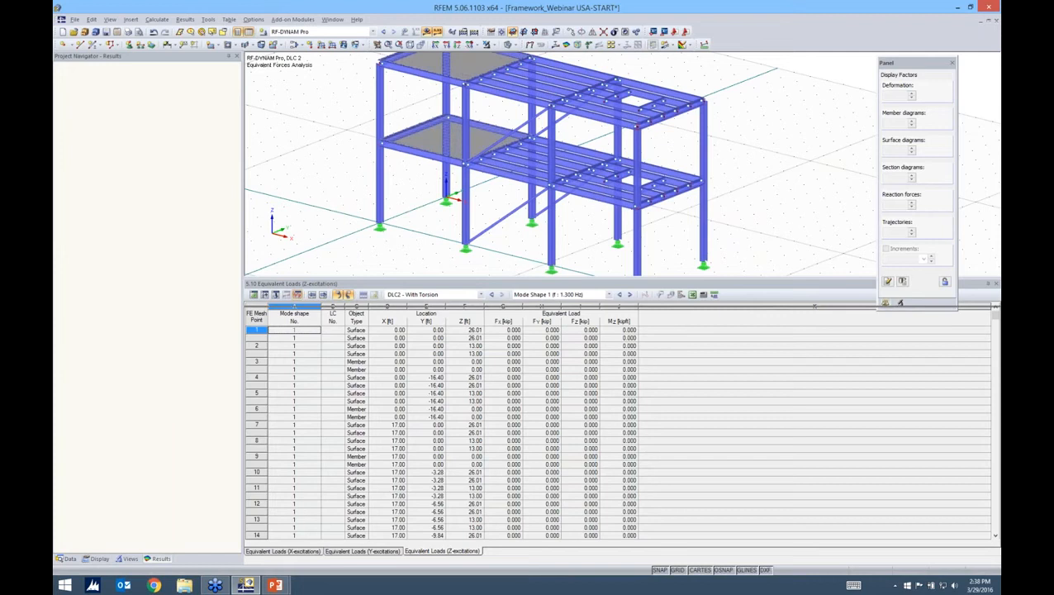
Review the X- and Y-excitation equivalent loads of DLC2 - With Torsion for mode shape 1, checking the X table down to its sum row.
{"action": "left_click", "coordinate": [282, 551]}
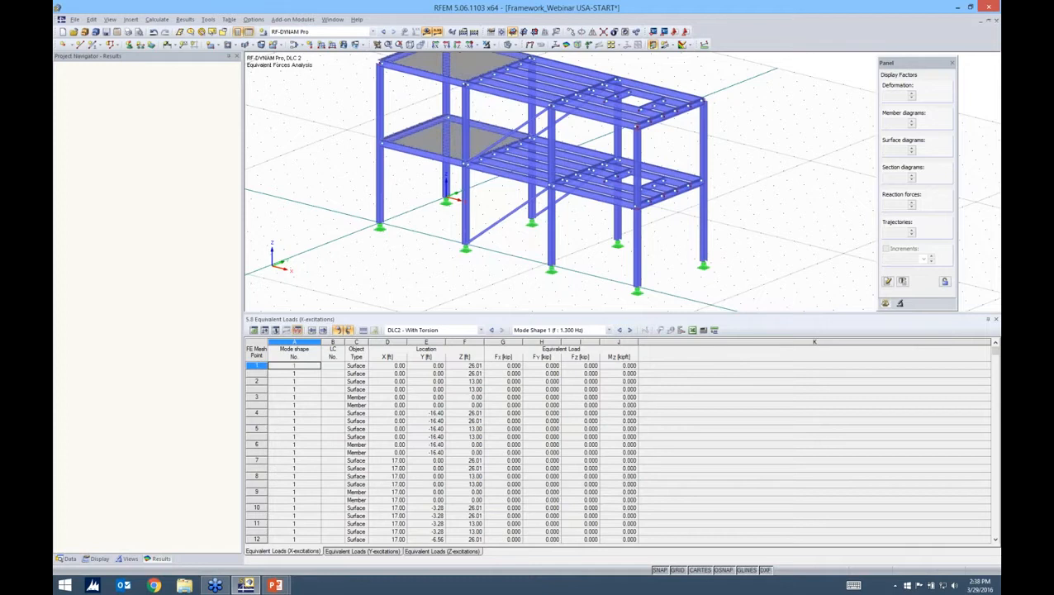
{"action": "left_click_drag", "start_coordinate": [468, 314], "coordinate": [467, 291]}
{"action": "left_click", "coordinate": [468, 307]}
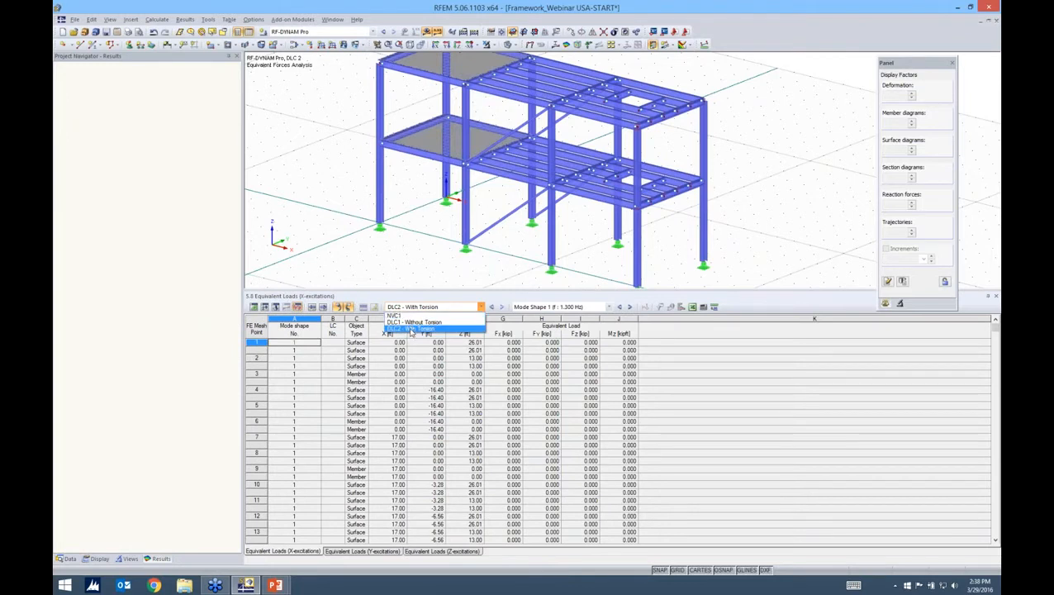
{"action": "left_click", "coordinate": [576, 308]}
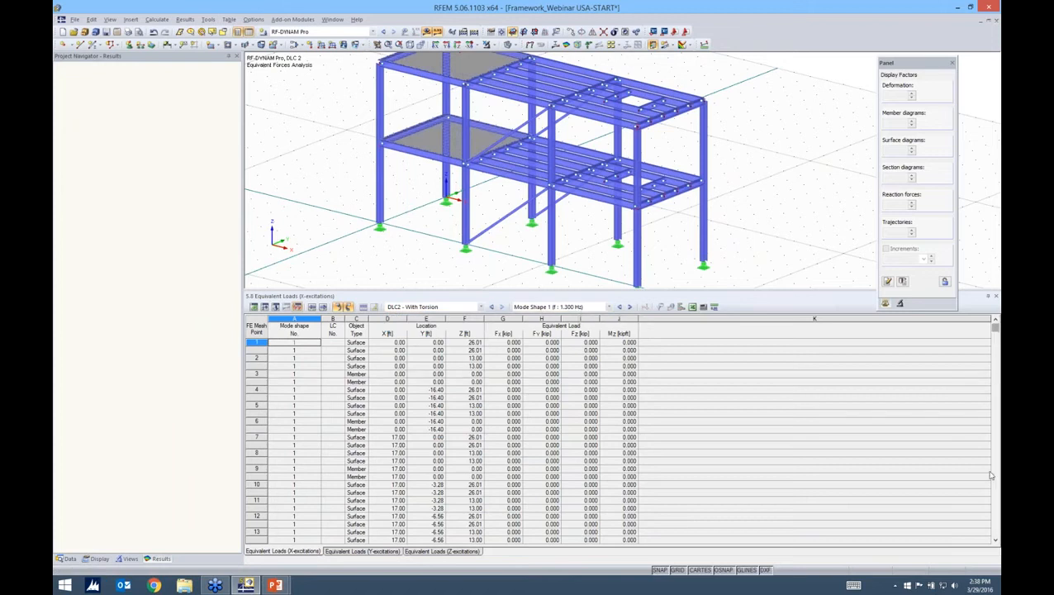
{"action": "left_click_drag", "start_coordinate": [996, 328], "coordinate": [995, 504]}
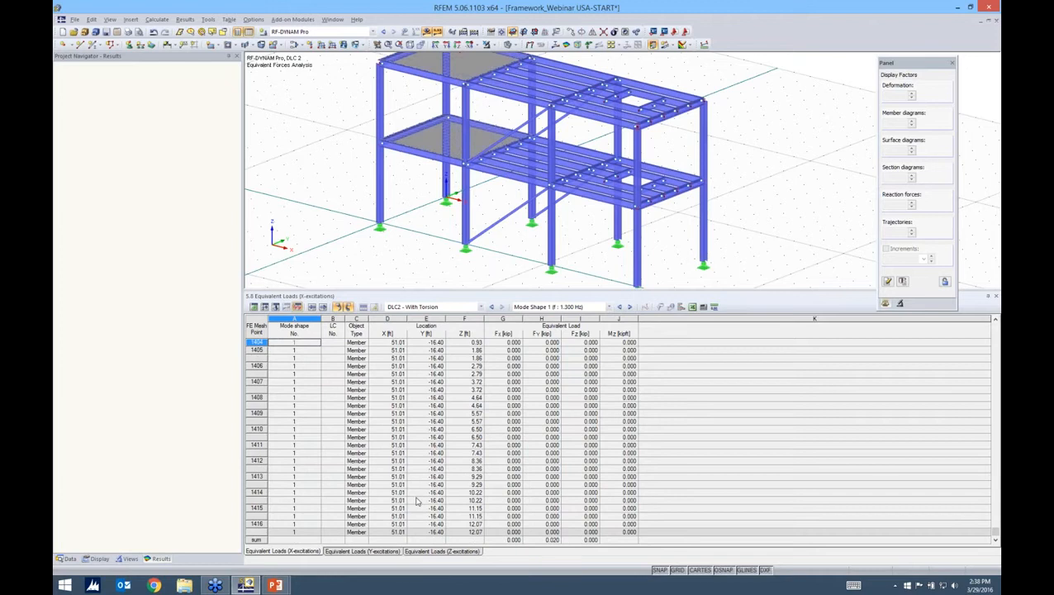
{"action": "left_click", "coordinate": [362, 551]}
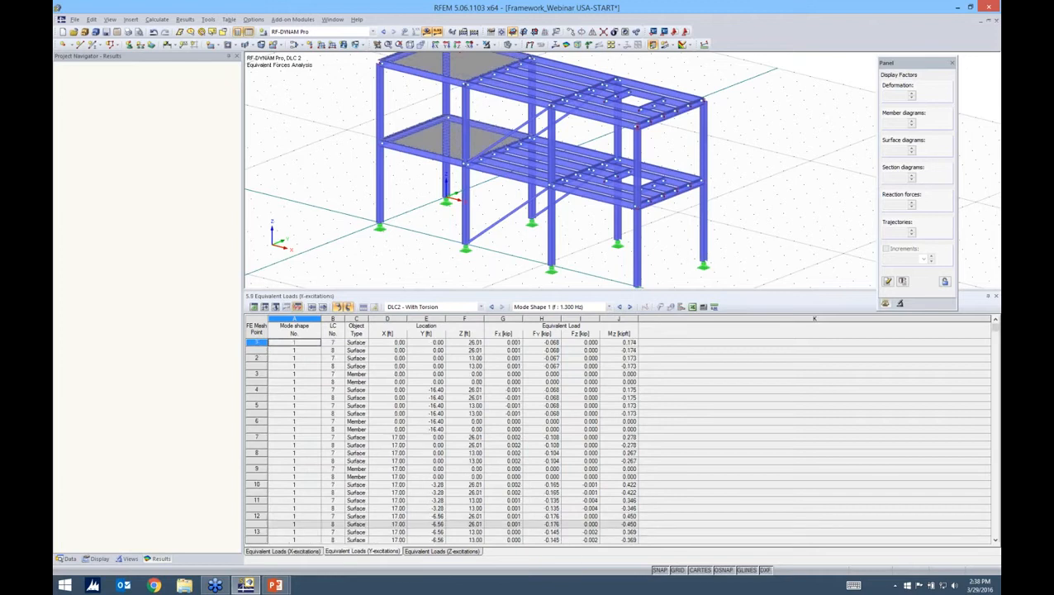
Switch the equivalent loads table to DLC1 - Without Torsion and review the X-excitation loads near the sum row.
{"action": "left_click", "coordinate": [481, 306]}
{"action": "left_click", "coordinate": [419, 316]}
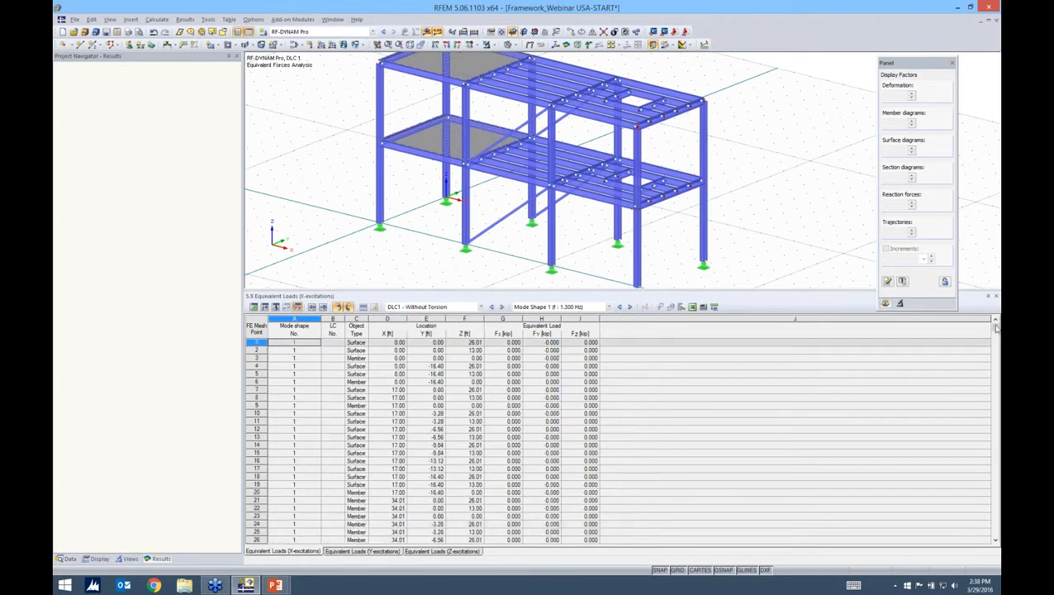
{"action": "left_click_drag", "start_coordinate": [997, 328], "coordinate": [984, 543]}
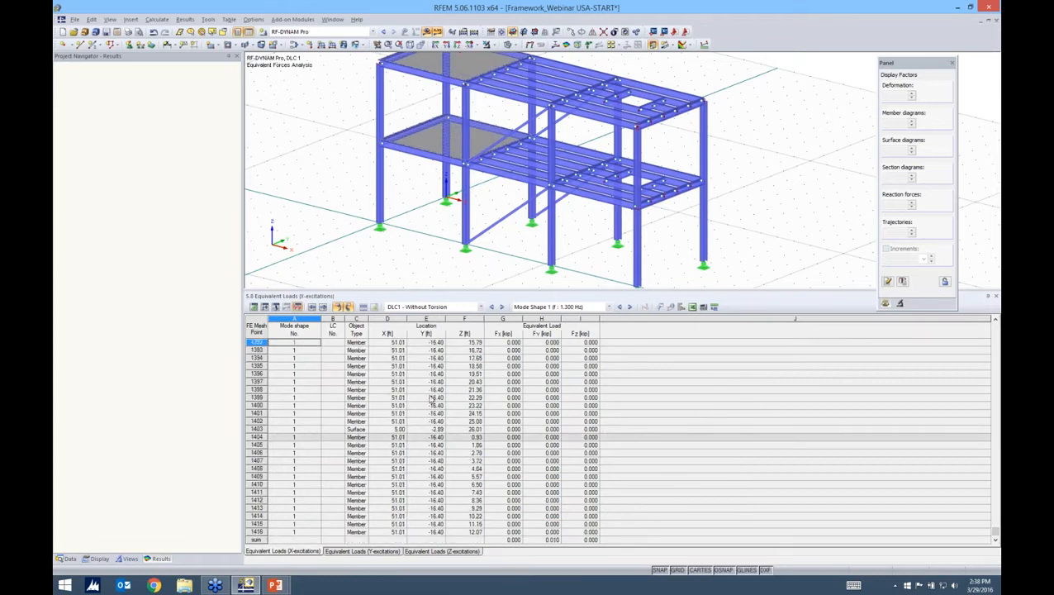
{"action": "scroll", "coordinate": [548, 355], "scroll_direction": "up", "scroll_amount": 6}
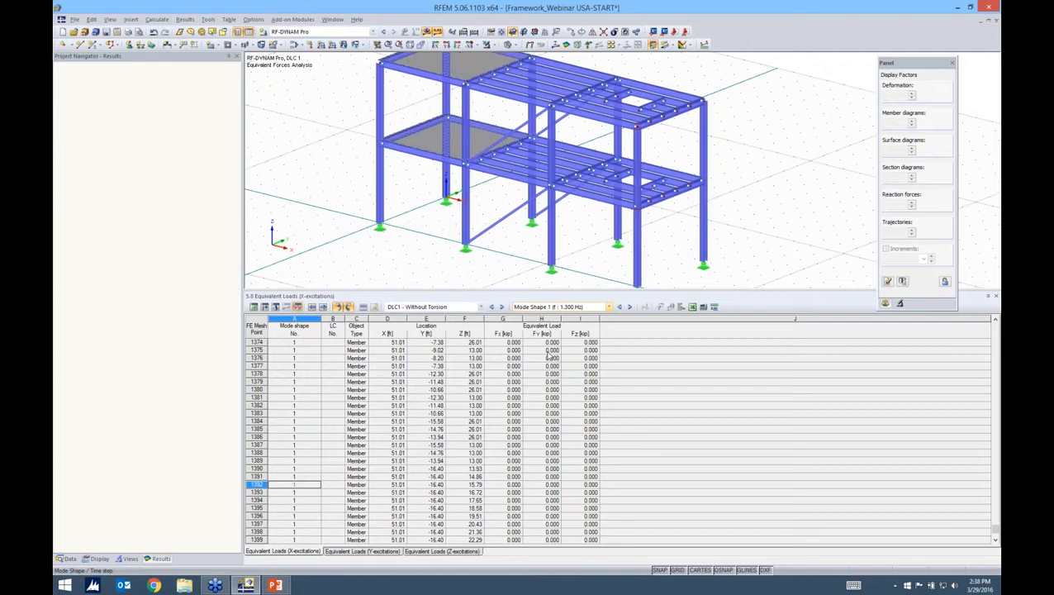
{"action": "scroll", "coordinate": [548, 355], "scroll_direction": "down", "scroll_amount": 2}
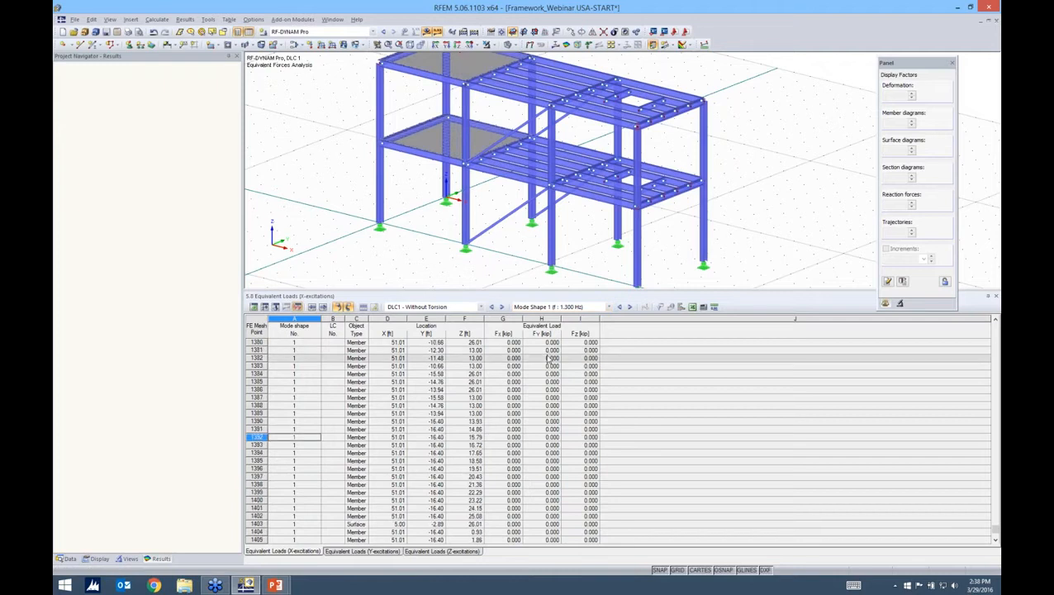
{"action": "scroll", "coordinate": [416, 497], "scroll_direction": "up", "scroll_amount": 5}
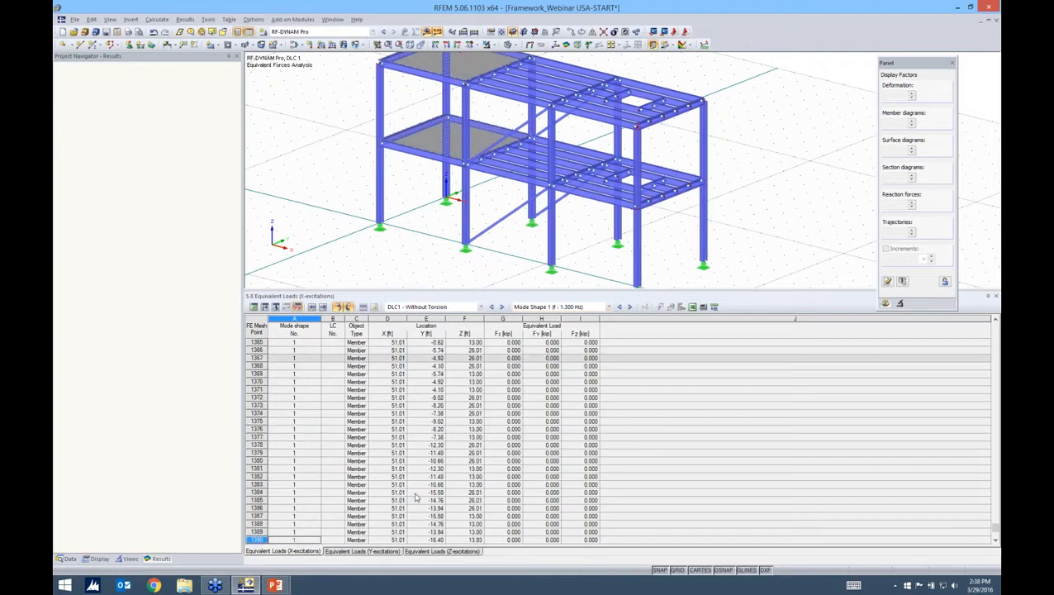
Show the Z-excitation equivalent loads of DLC1 for all mode shapes and check the sum row.
{"action": "left_click", "coordinate": [423, 552]}
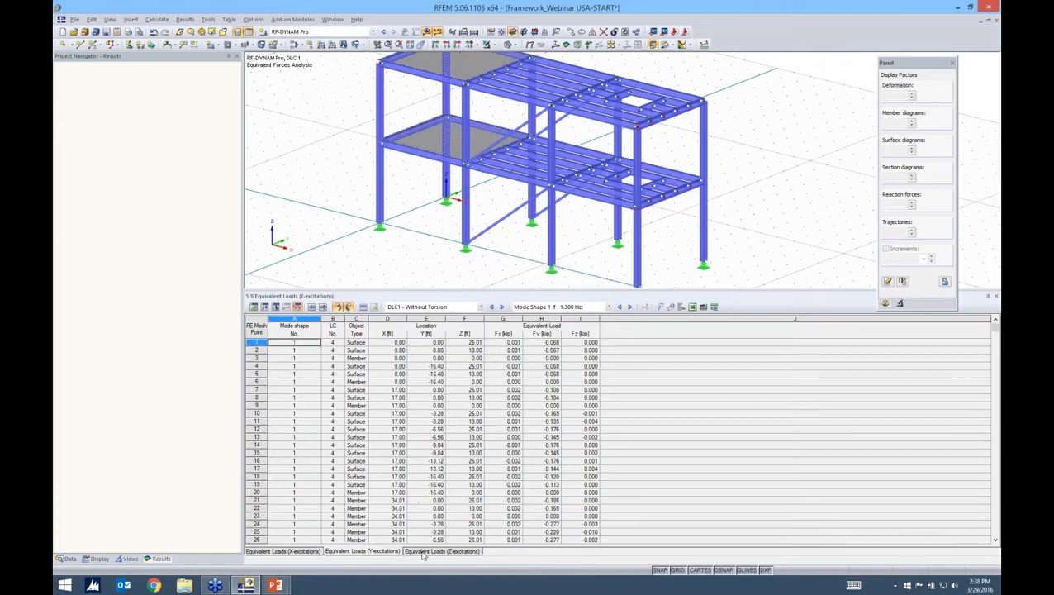
{"action": "left_click", "coordinate": [423, 552]}
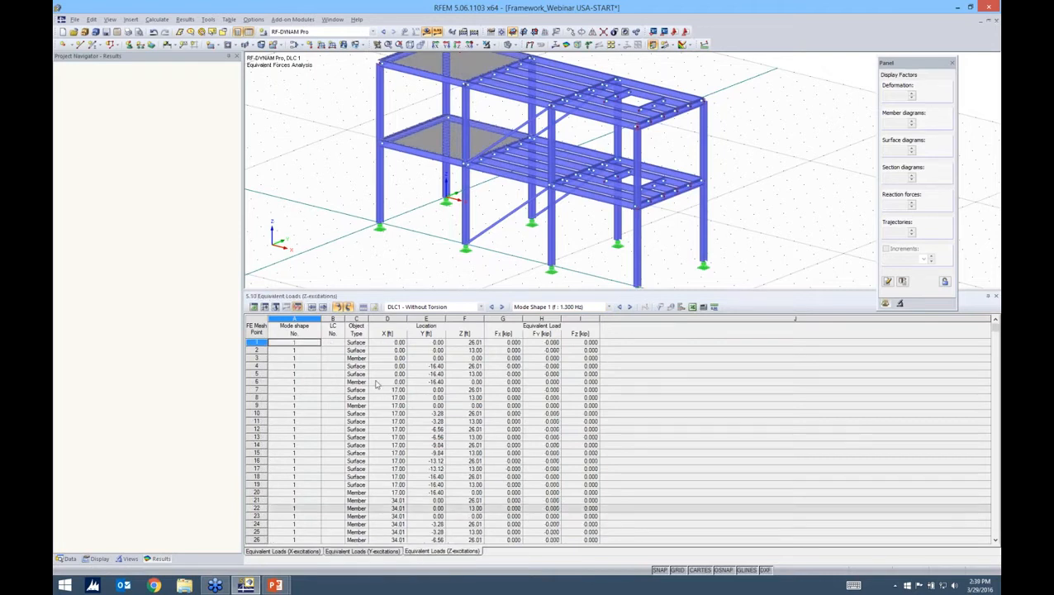
{"action": "left_click", "coordinate": [393, 342]}
{"action": "left_click", "coordinate": [551, 322]}
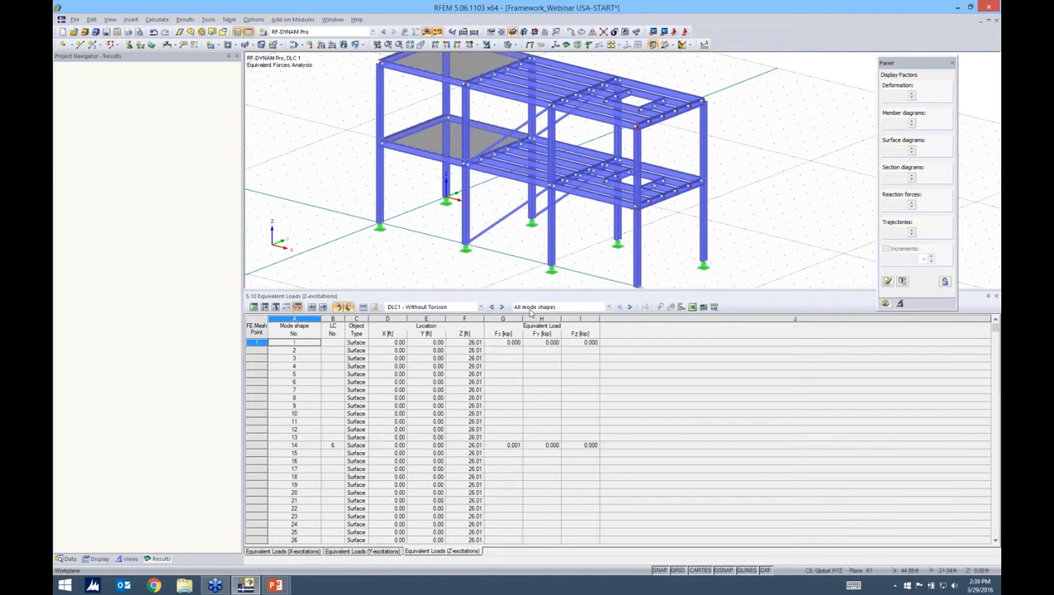
{"action": "left_click", "coordinate": [609, 306]}
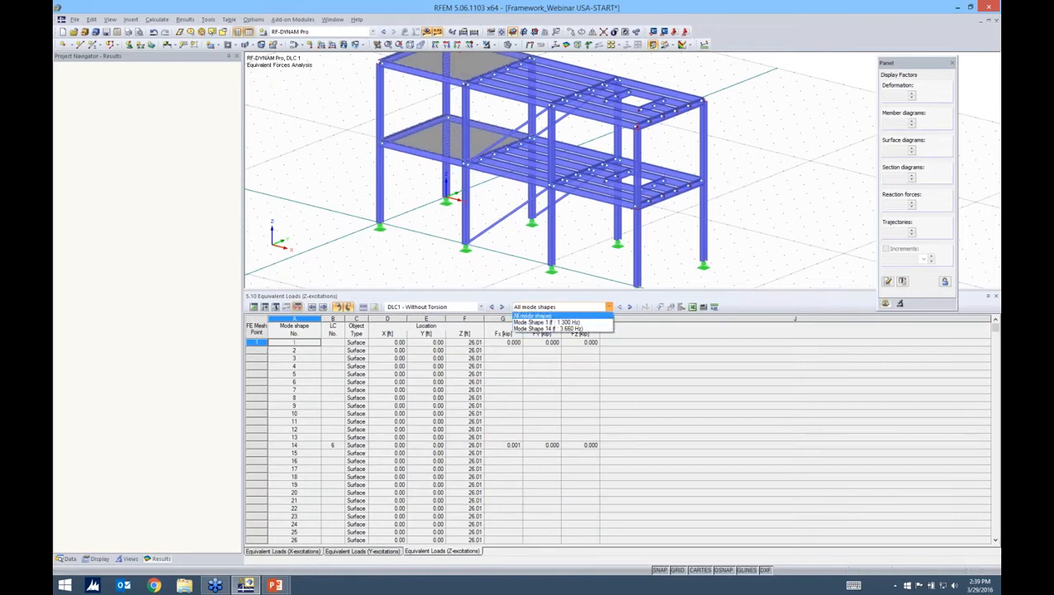
{"action": "left_click", "coordinate": [534, 315]}
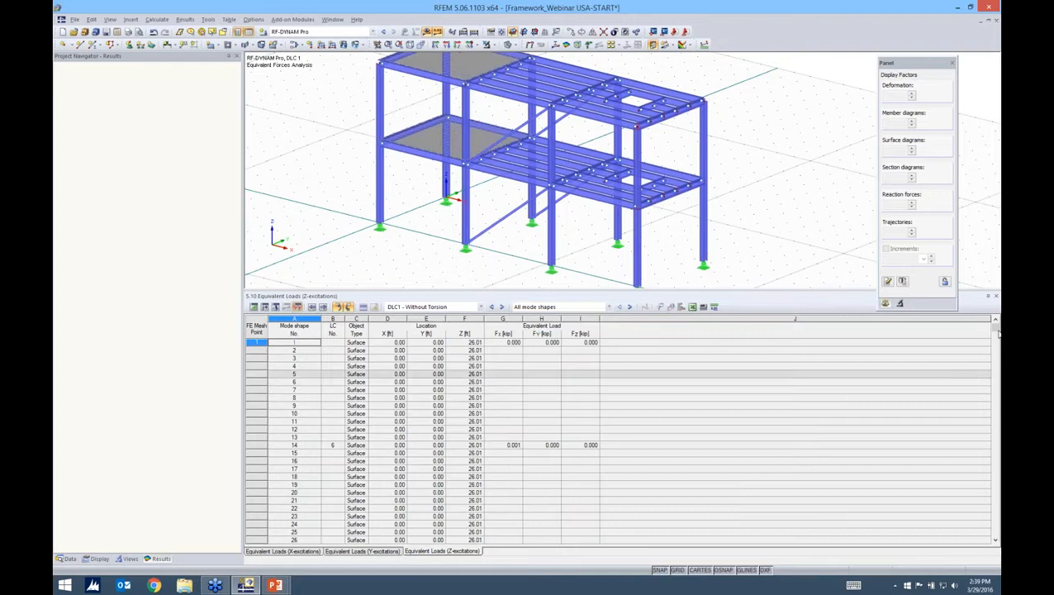
{"action": "scroll", "coordinate": [637, 407], "scroll_direction": "down", "scroll_amount": 2}
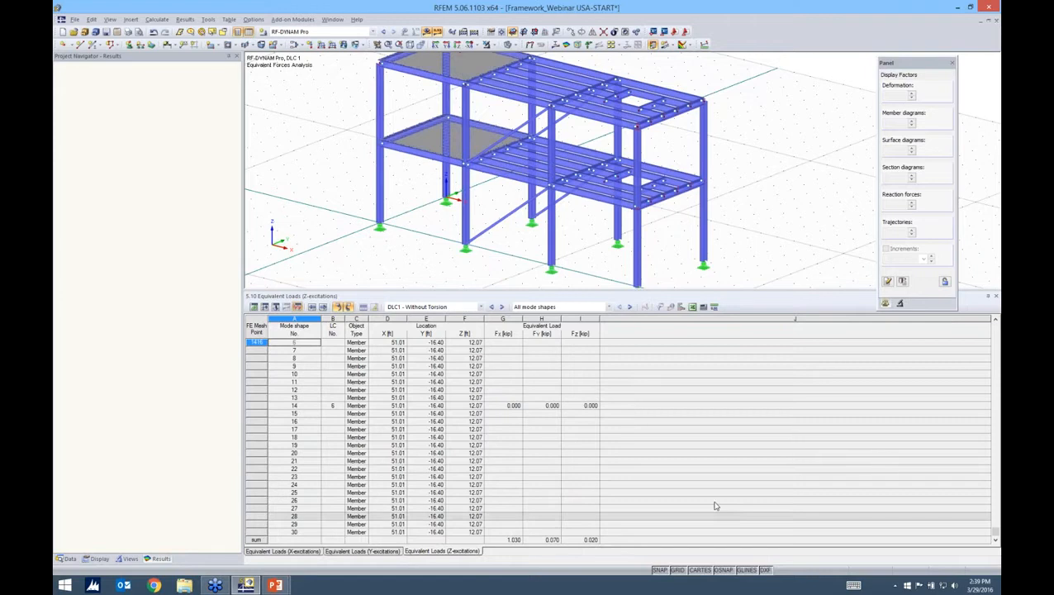
Examine the Y- and X-excitation equivalent loads of DLC1 for all mode shapes, including the summed X-excitation forces.
{"action": "left_click", "coordinate": [363, 551]}
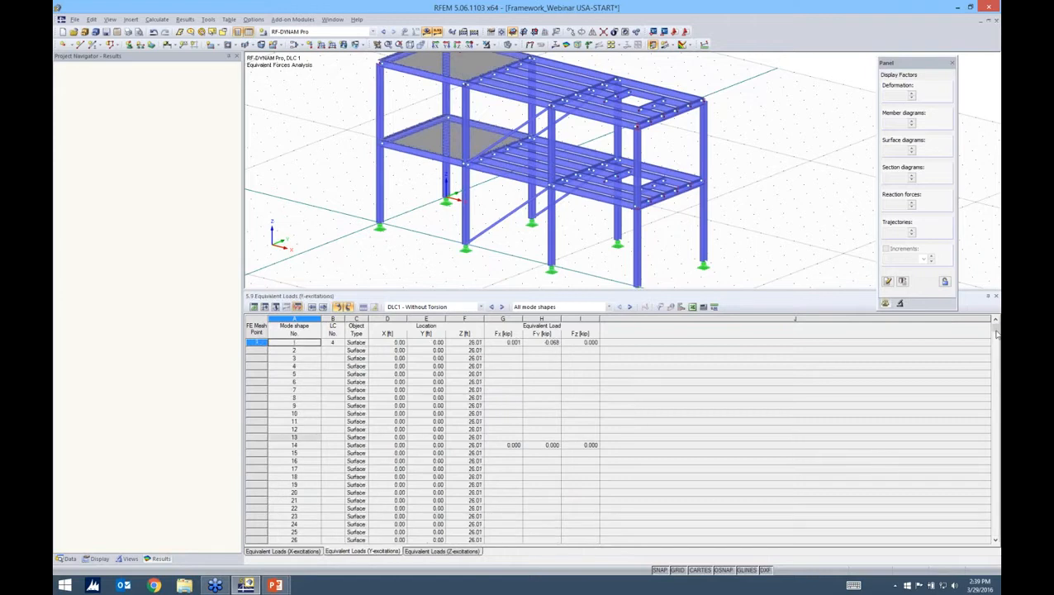
{"action": "left_click_drag", "start_coordinate": [997, 331], "coordinate": [996, 431]}
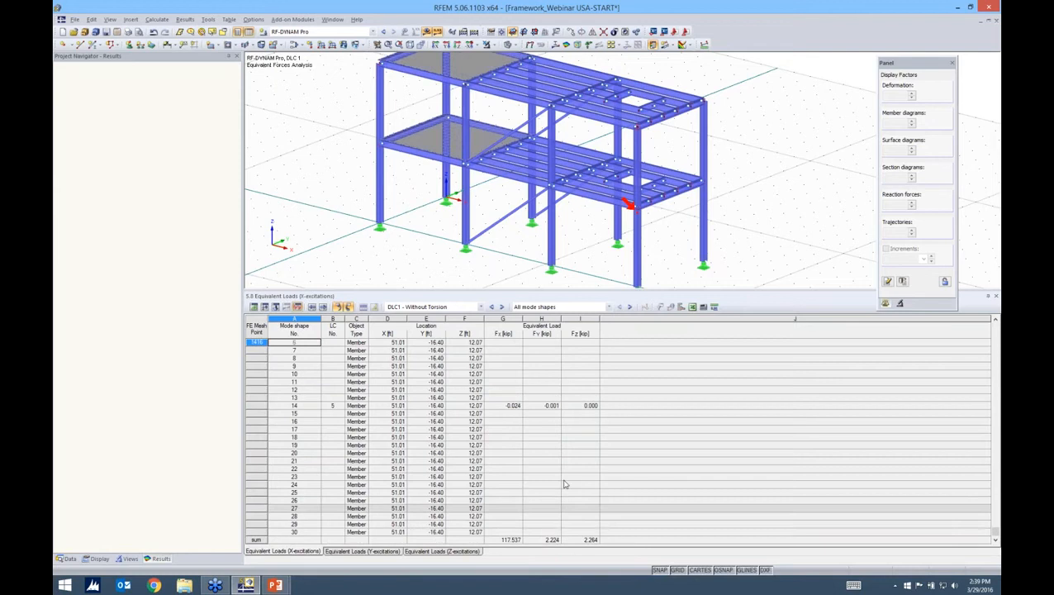
{"action": "left_click", "coordinate": [584, 307]}
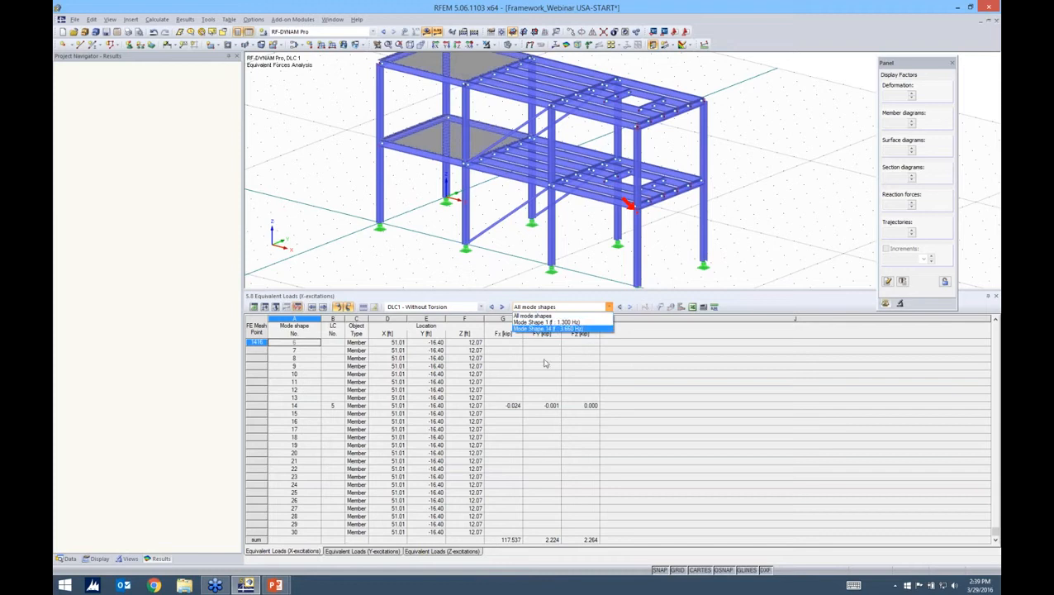
{"action": "left_click", "coordinate": [475, 282]}
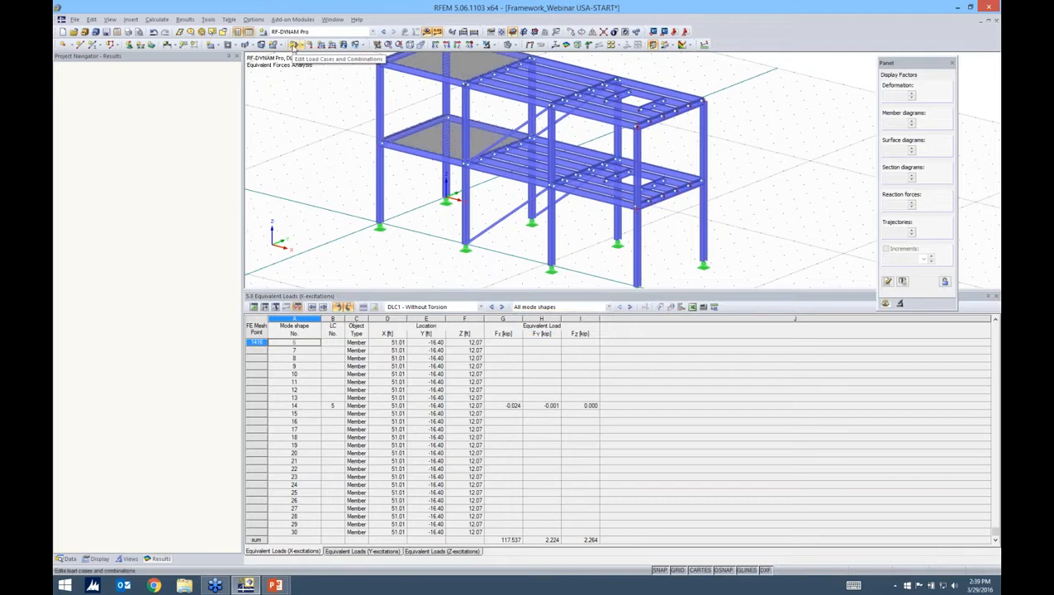
Review the full descriptions of the exported DLC1 and DLC2 load cases in Edit Load Cases and Combinations, and close it without changes.
{"action": "left_click", "coordinate": [295, 45]}
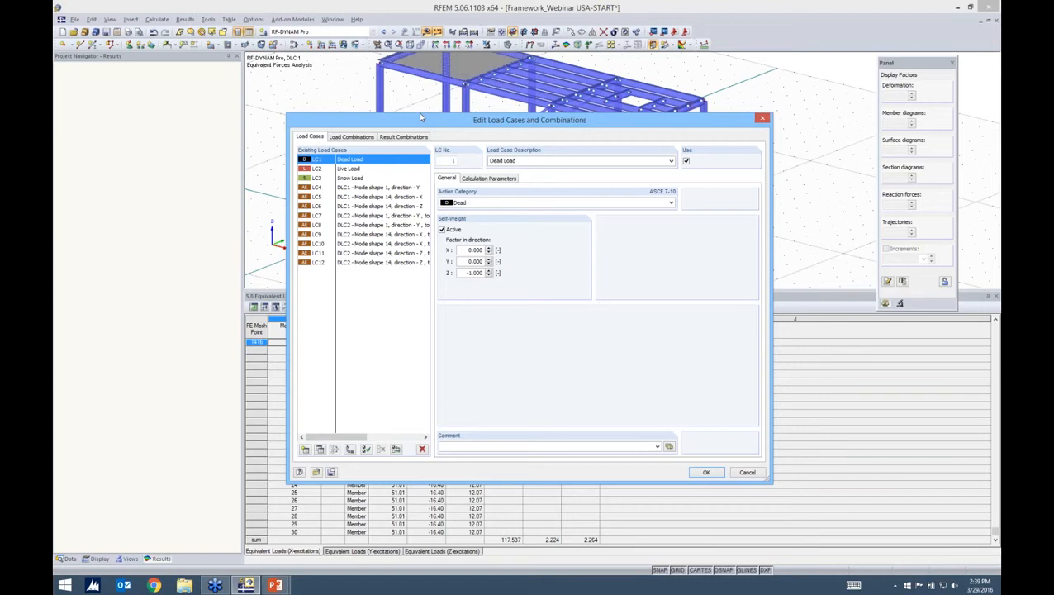
{"action": "mouse_move", "coordinate": [345, 426]}
{"action": "left_mouse_down"}
{"action": "mouse_move", "coordinate": [357, 427]}
{"action": "mouse_move", "coordinate": [325, 426]}
{"action": "mouse_move", "coordinate": [360, 427]}
{"action": "left_mouse_up"}
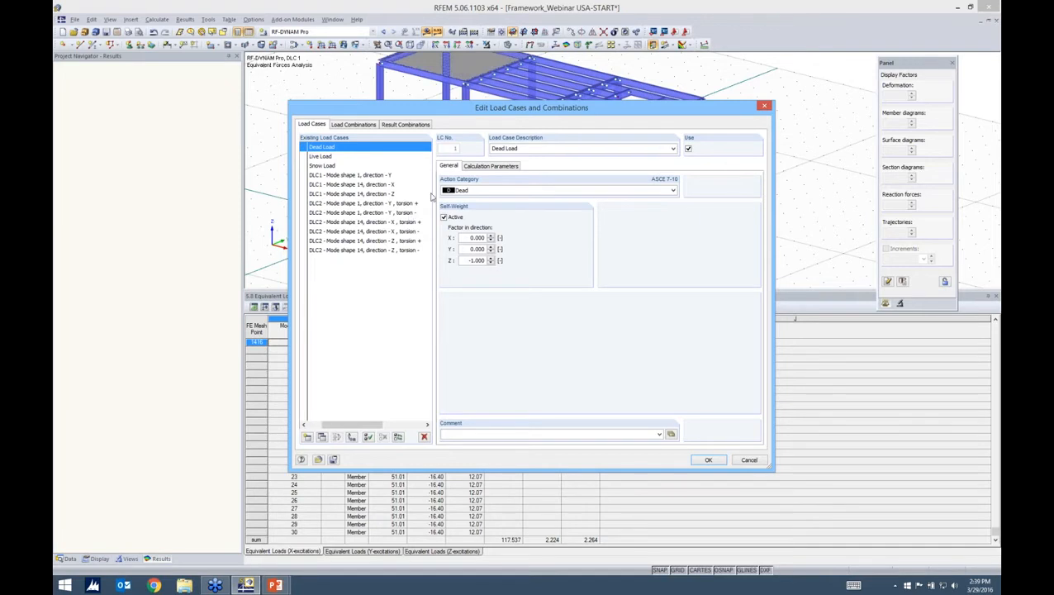
{"action": "key", "text": "Escape"}
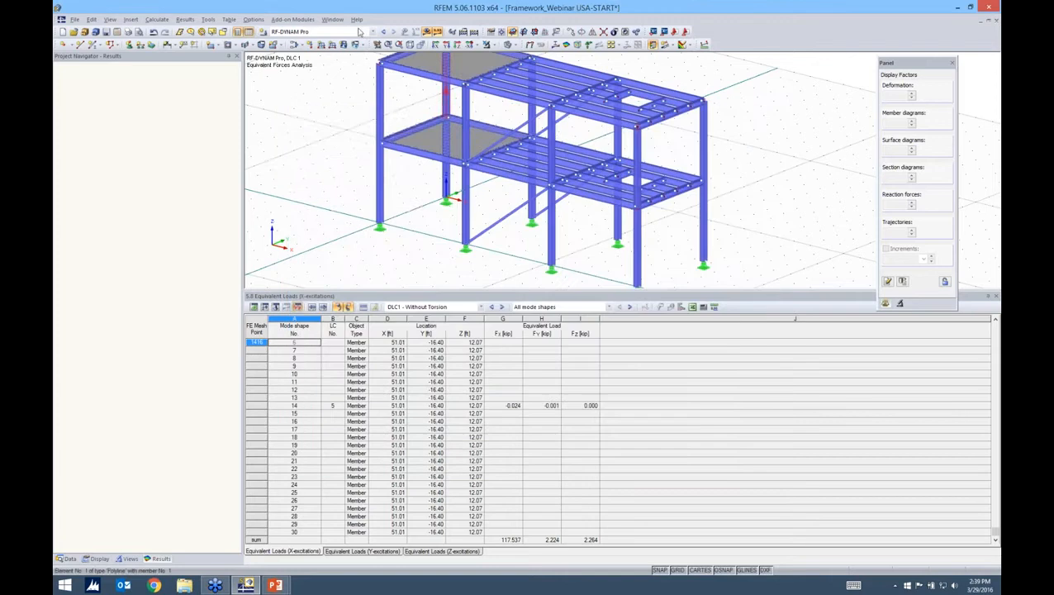
Display the loads of LC7 (DLC2, mode shape 1, direction Y, torsion +) in an enlarged model view and examine the nodal loads on a column.
{"action": "left_click", "coordinate": [361, 31]}
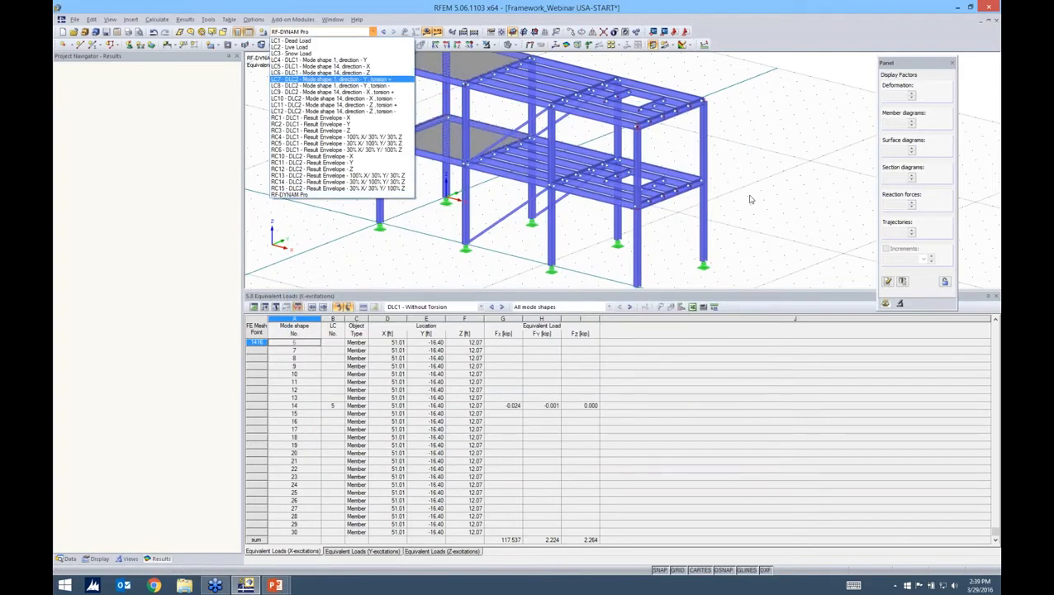
{"action": "key", "text": "Return"}
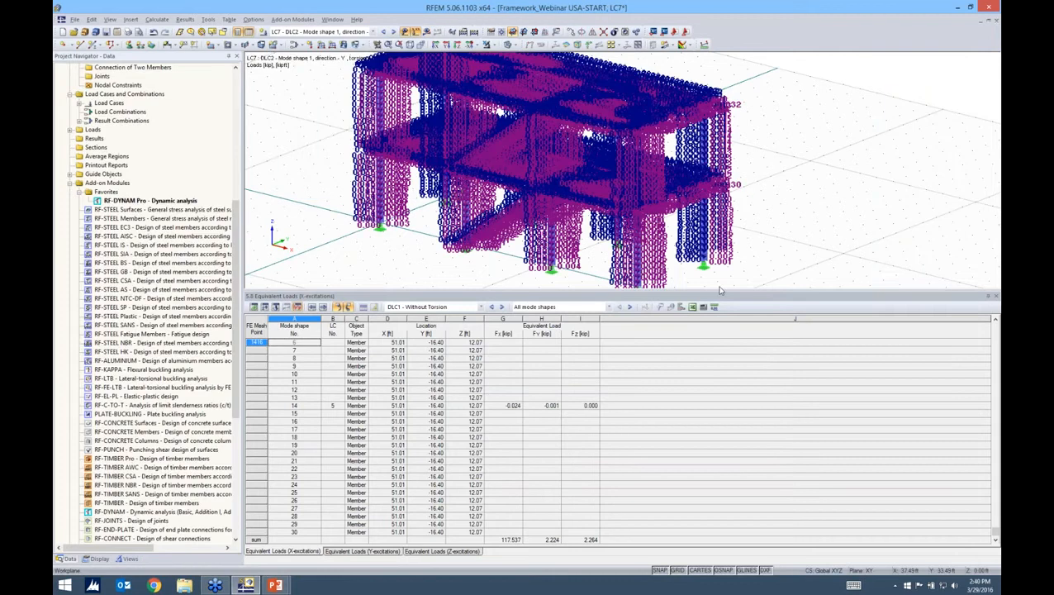
{"action": "scroll", "coordinate": [720, 289], "scroll_direction": "down", "scroll_amount": 2}
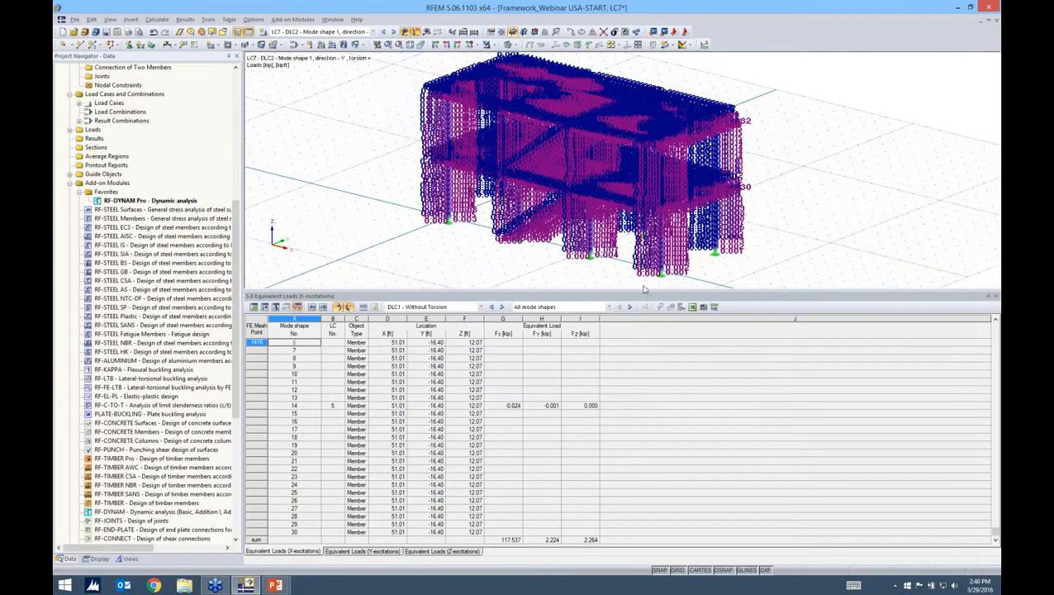
{"action": "left_click_drag", "start_coordinate": [644, 289], "coordinate": [644, 423]}
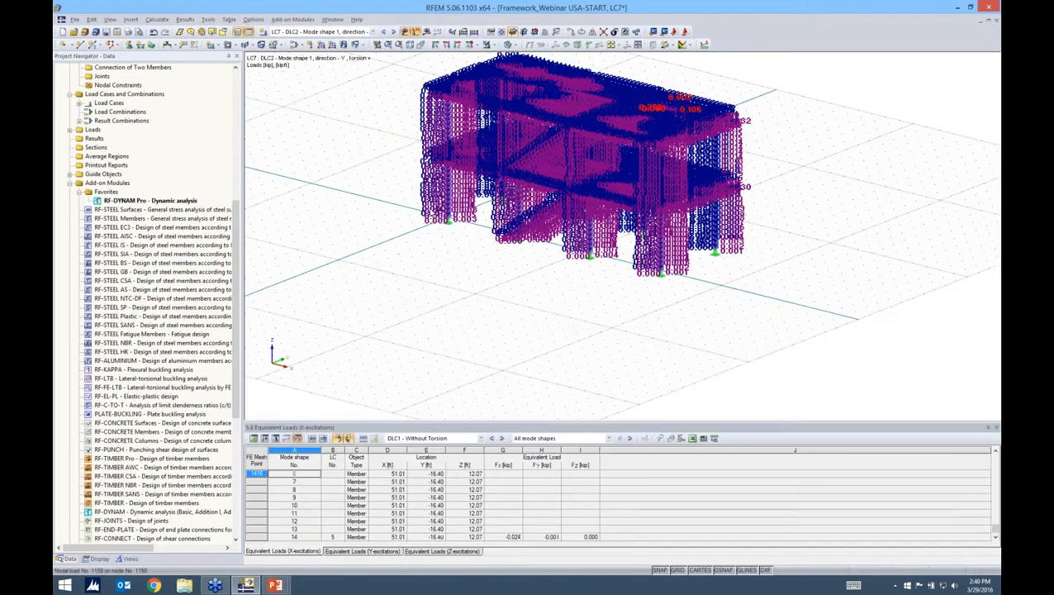
{"action": "scroll", "coordinate": [449, 206], "scroll_direction": "up", "scroll_amount": 6}
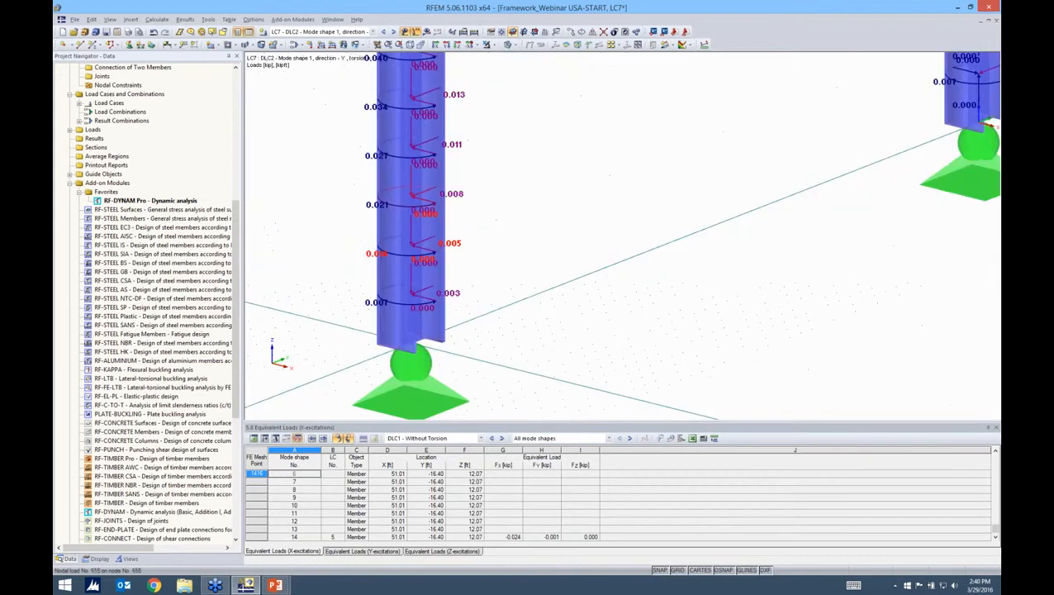
{"action": "scroll", "coordinate": [388, 266], "scroll_direction": "up", "scroll_amount": 4}
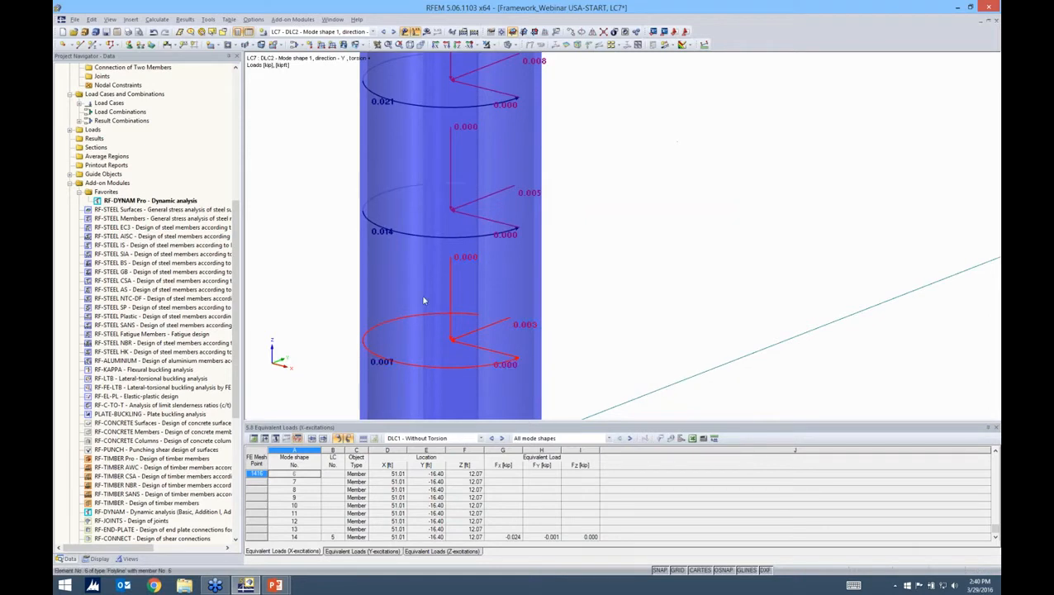
Display the loads of LC8 (DLC2, mode shape 1, direction Y, torsion -) and inspect the nodal forces and torsional moments on the columns and floor.
{"action": "left_click", "coordinate": [364, 33]}
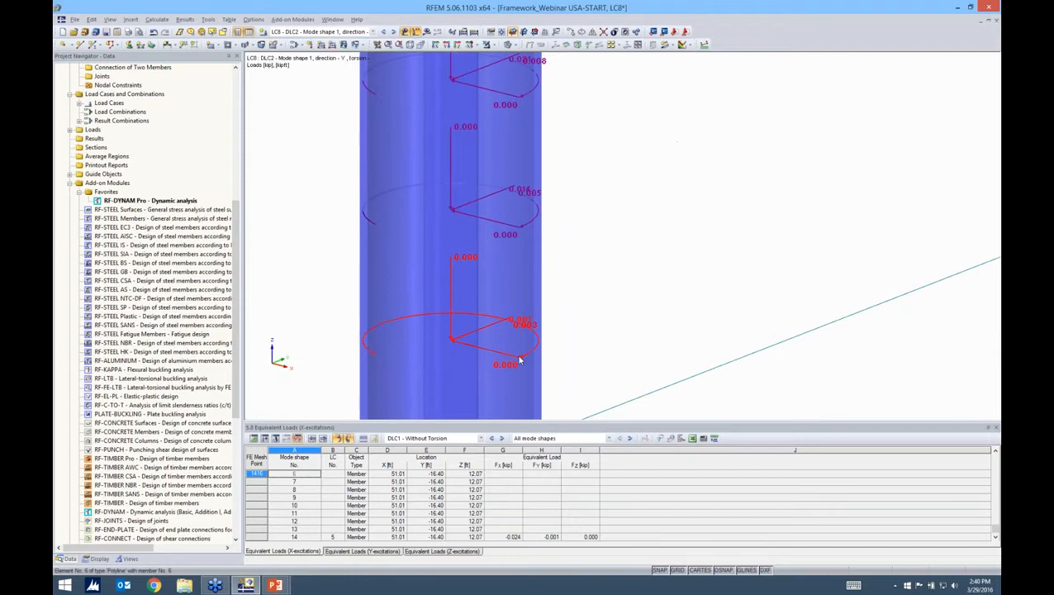
{"action": "mouse_move", "coordinate": [519, 361]}
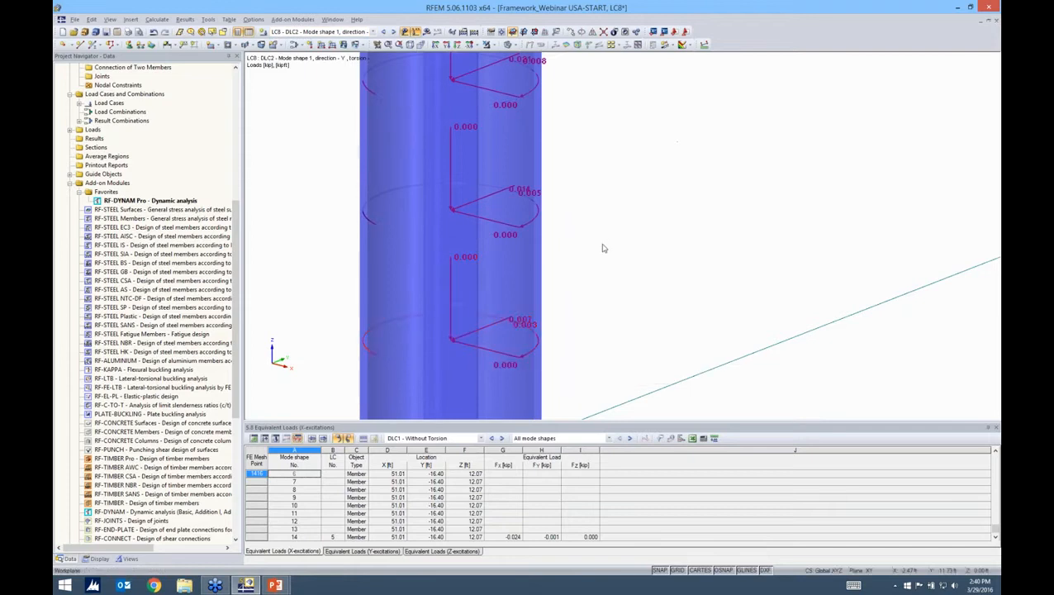
{"action": "scroll", "coordinate": [606, 243], "scroll_direction": "down", "scroll_amount": 3}
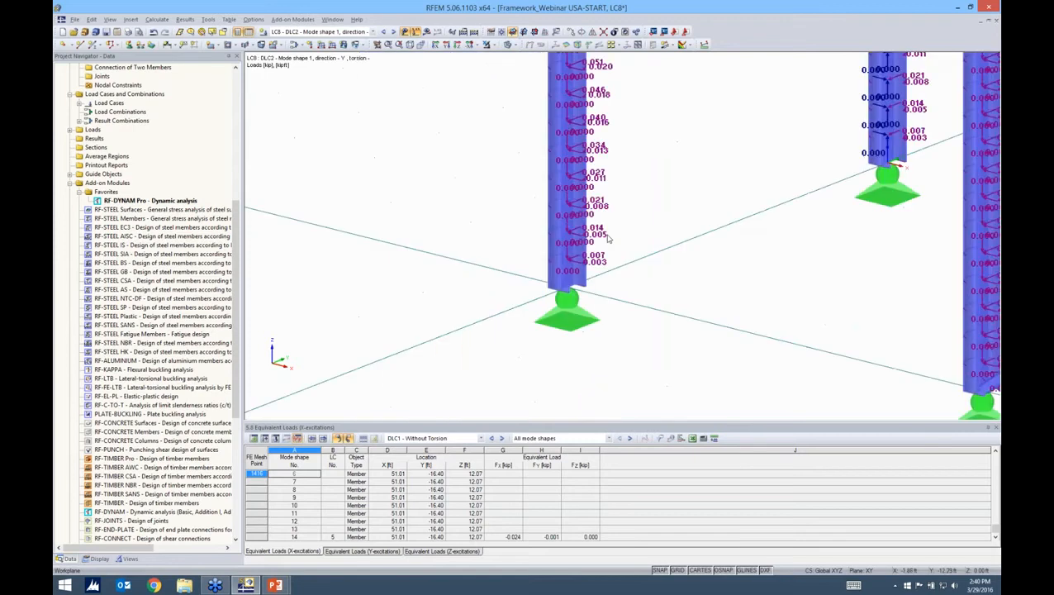
{"action": "scroll", "coordinate": [390, 205], "scroll_direction": "up", "scroll_amount": 5}
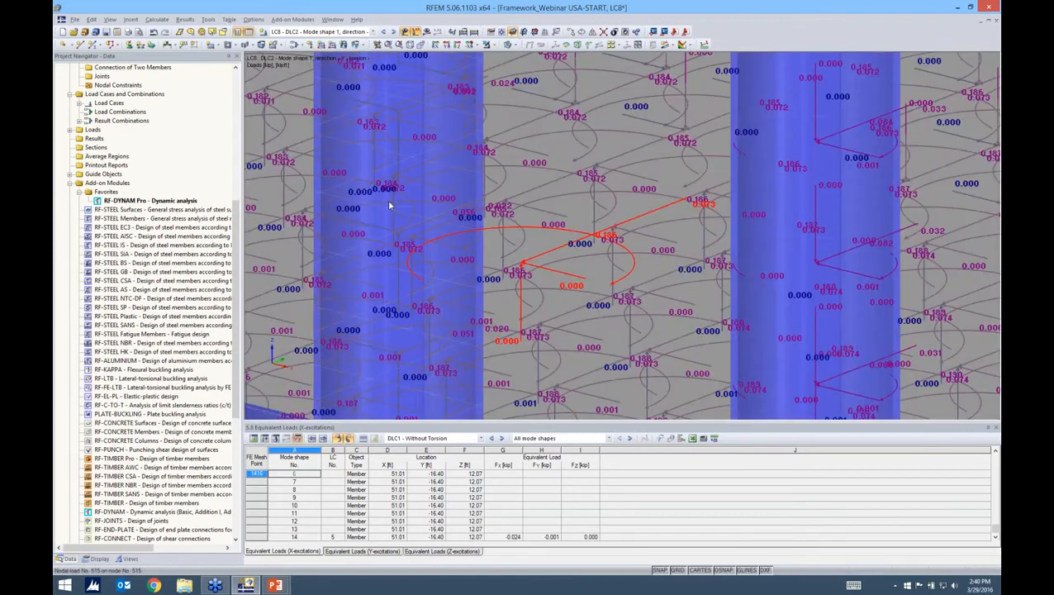
{"action": "scroll", "coordinate": [390, 205], "scroll_direction": "down", "scroll_amount": 4}
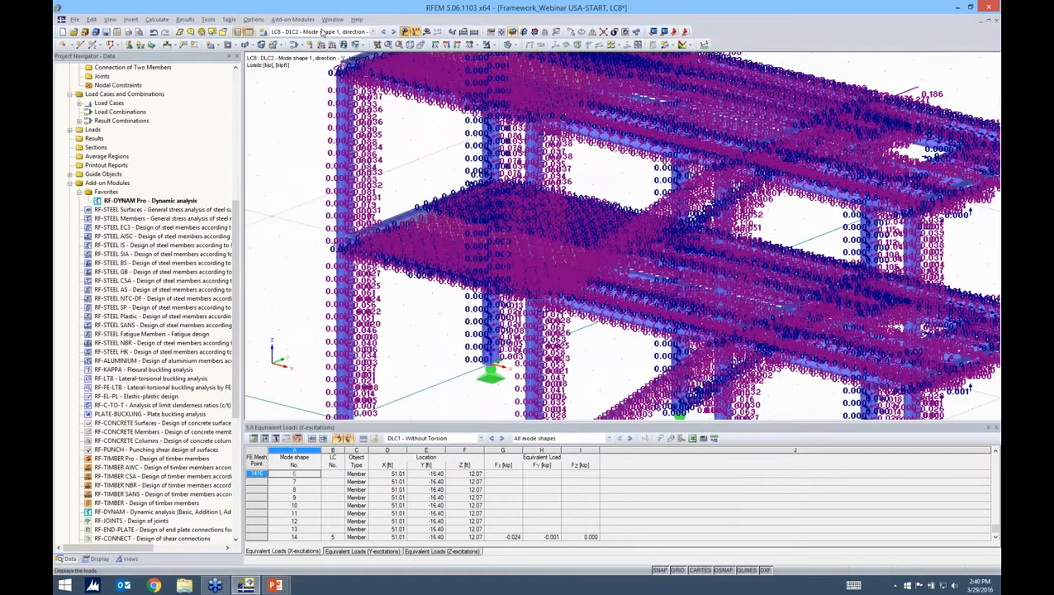
Open Edit Load Cases and Combinations and review the loading and calculation parameters of result combination RC10 (DLC2 - Result Envelope - X).
{"action": "left_click", "coordinate": [324, 32]}
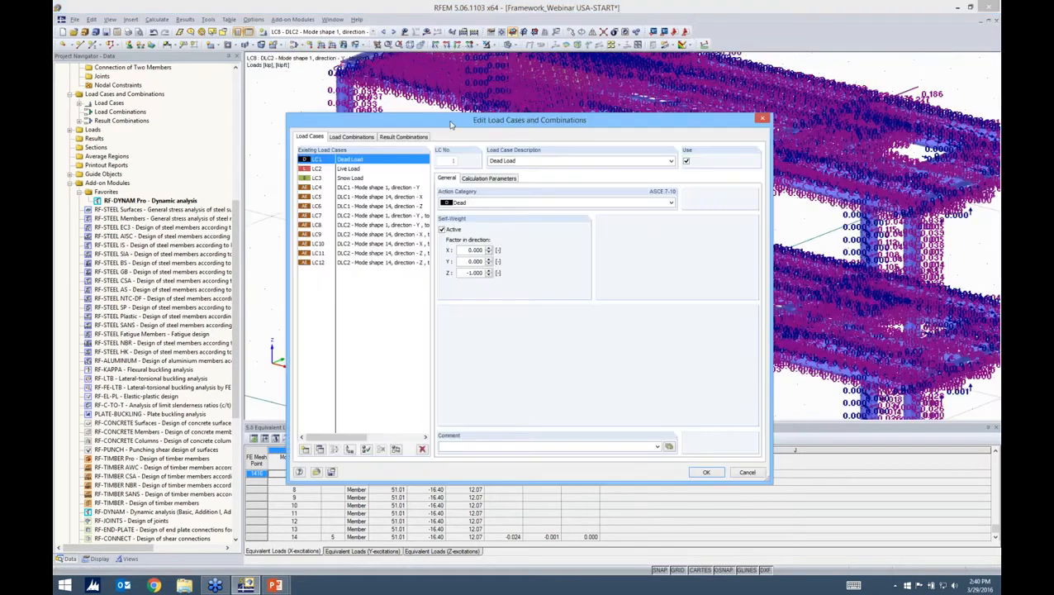
{"action": "left_click_drag", "start_coordinate": [452, 124], "coordinate": [456, 123]}
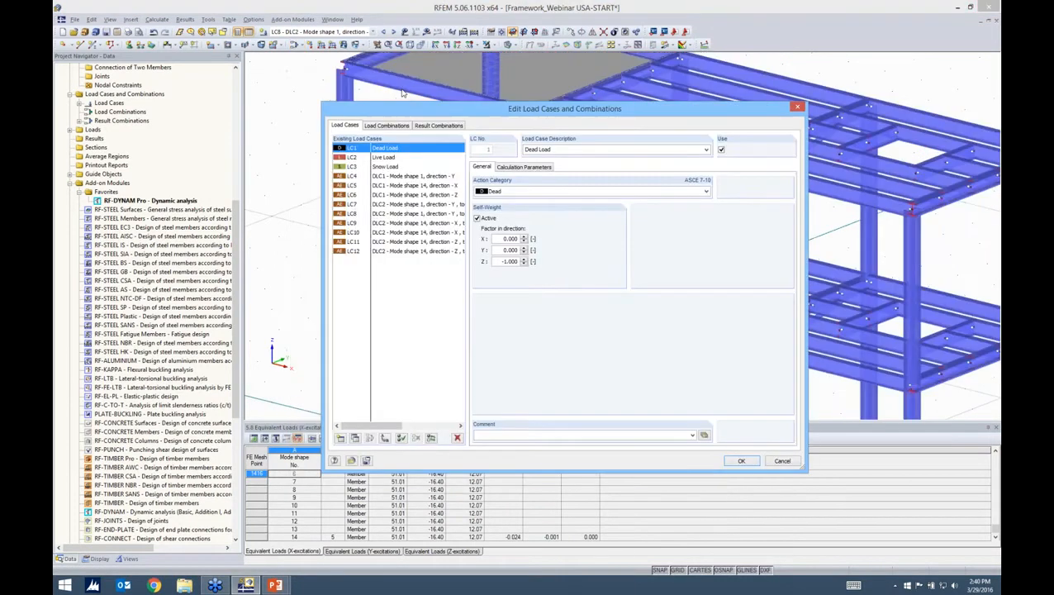
{"action": "left_click_drag", "start_coordinate": [404, 92], "coordinate": [407, 89]}
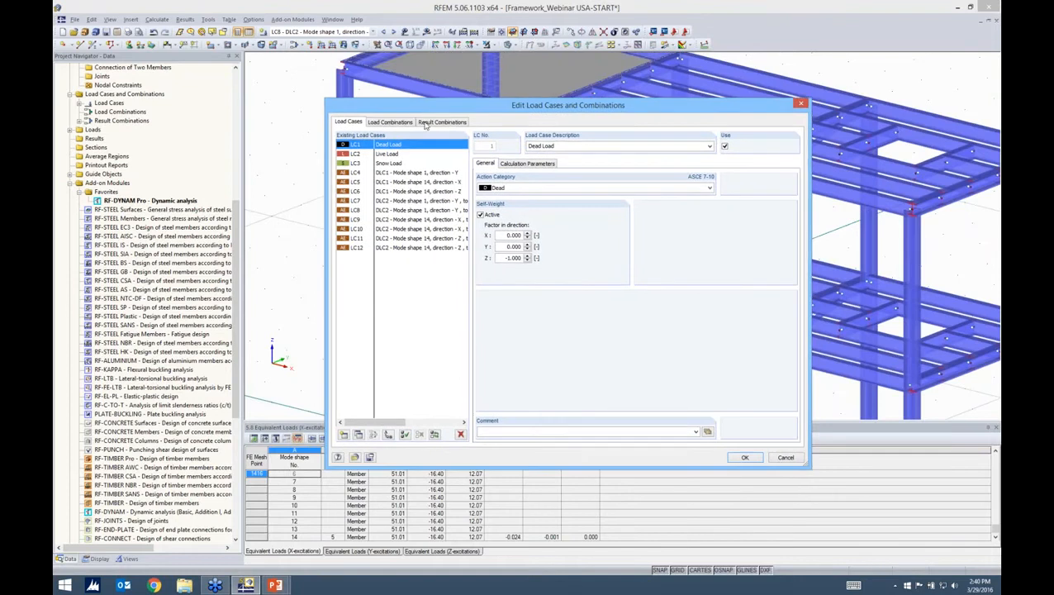
{"action": "left_click", "coordinate": [426, 122]}
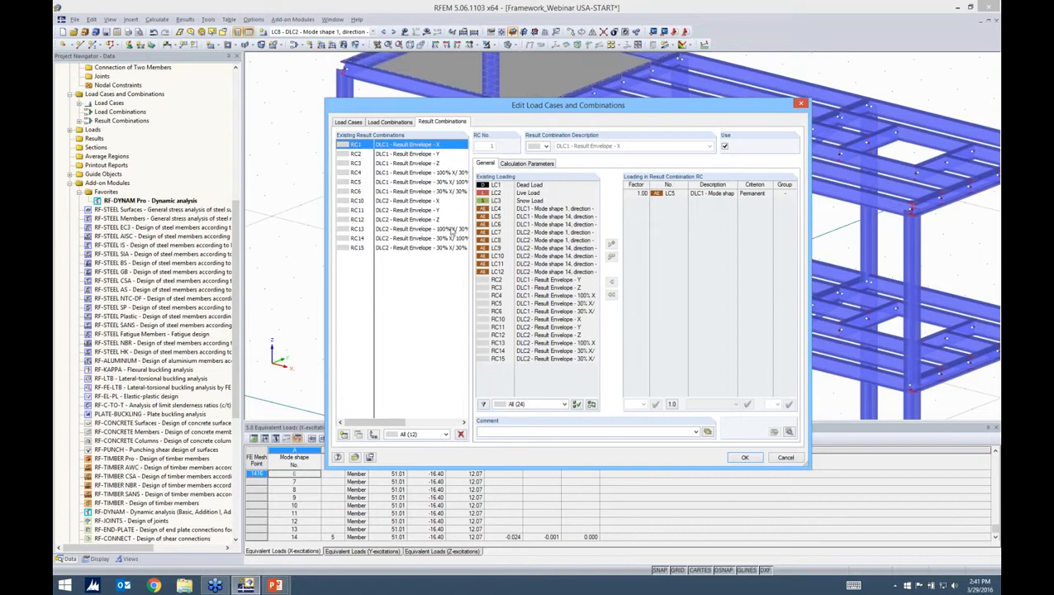
{"action": "left_click", "coordinate": [428, 202]}
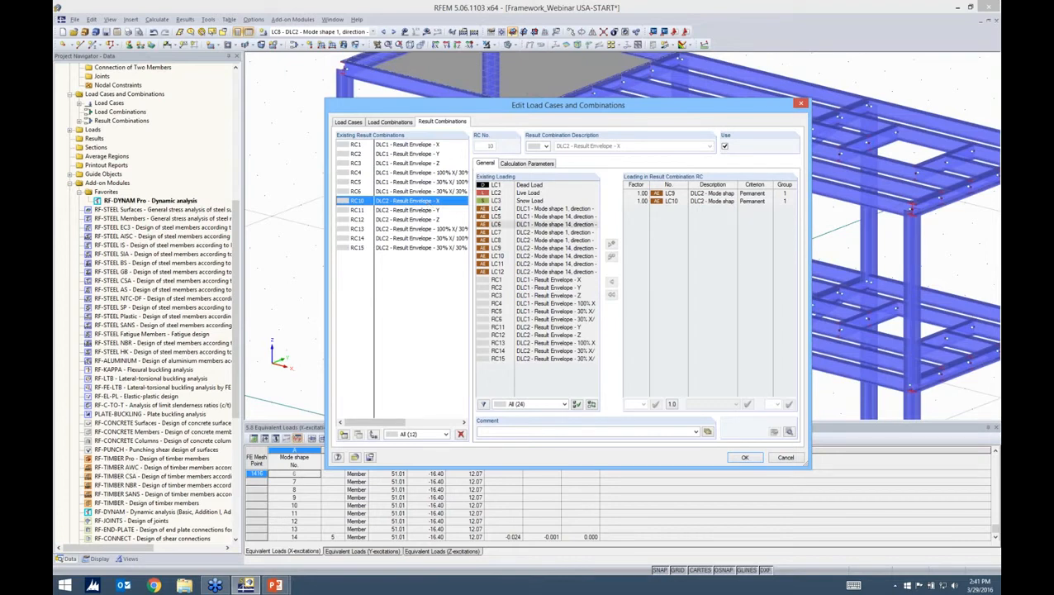
{"action": "left_click_drag", "start_coordinate": [785, 198], "coordinate": [795, 197]}
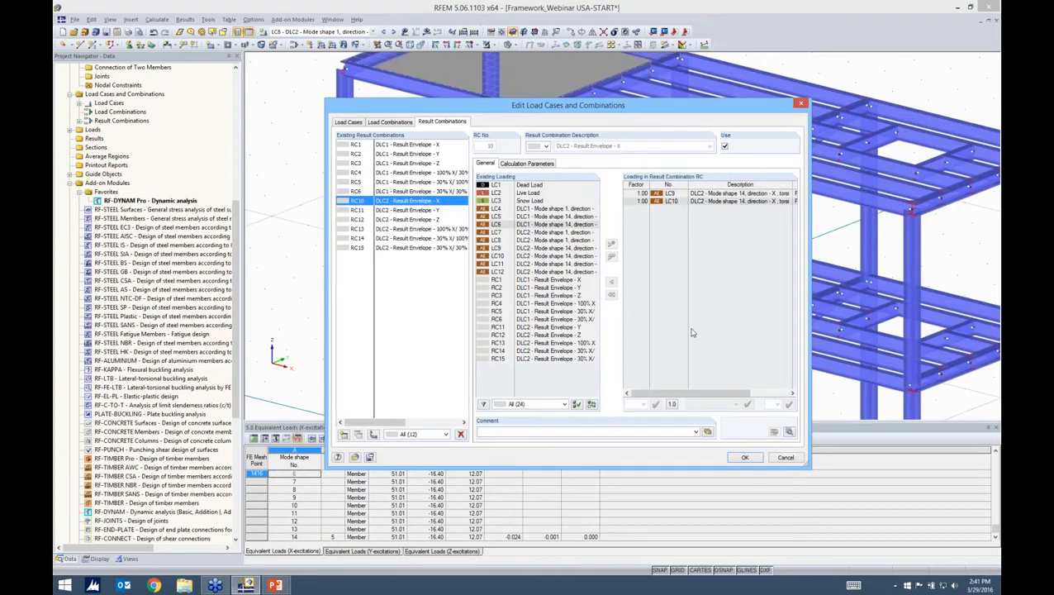
{"action": "left_click_drag", "start_coordinate": [727, 394], "coordinate": [756, 394]}
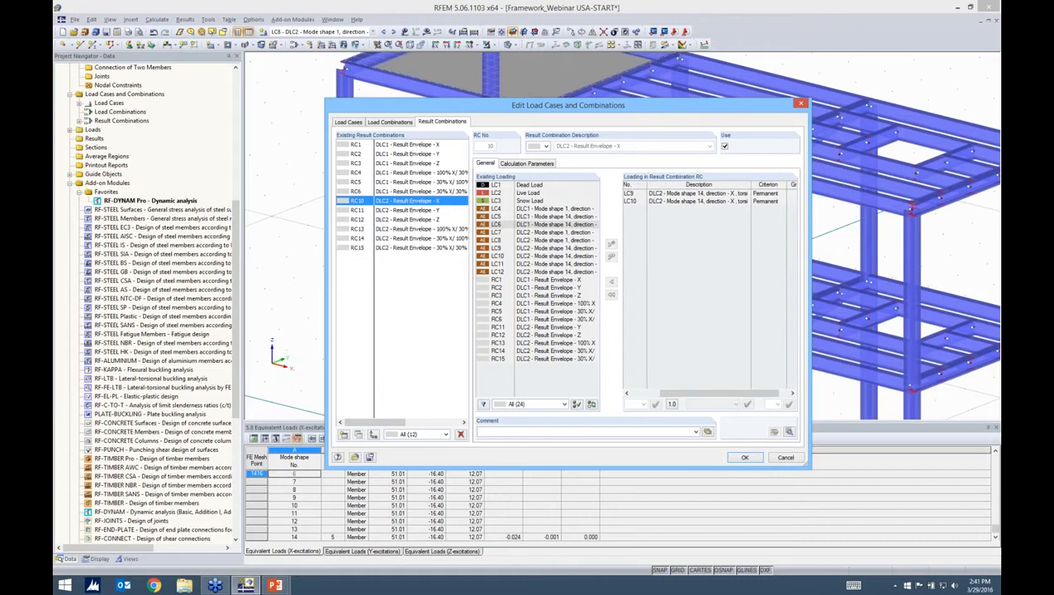
{"action": "left_click_drag", "start_coordinate": [810, 467], "coordinate": [876, 502]}
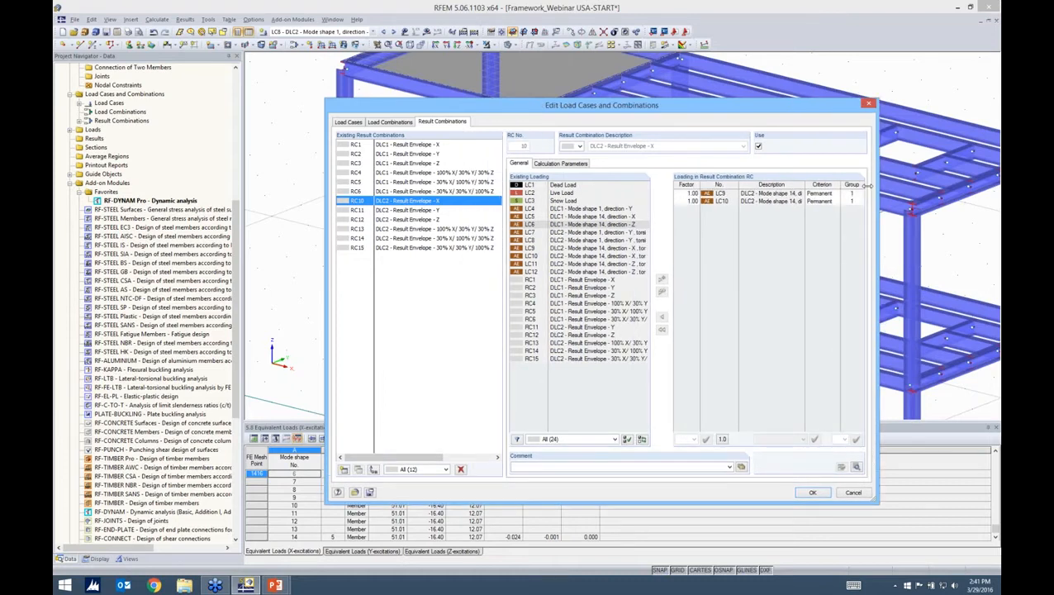
{"action": "mouse_move", "coordinate": [805, 186]}
{"action": "left_mouse_down"}
{"action": "mouse_move", "coordinate": [867, 186]}
{"action": "mouse_move", "coordinate": [789, 186]}
{"action": "left_mouse_up"}
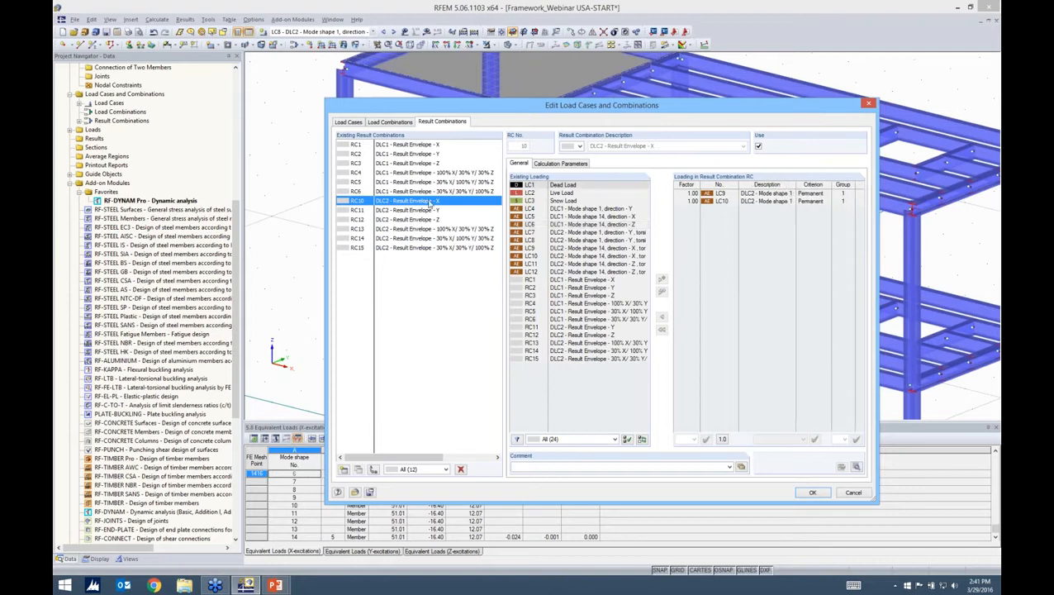
{"action": "left_click", "coordinate": [559, 162]}
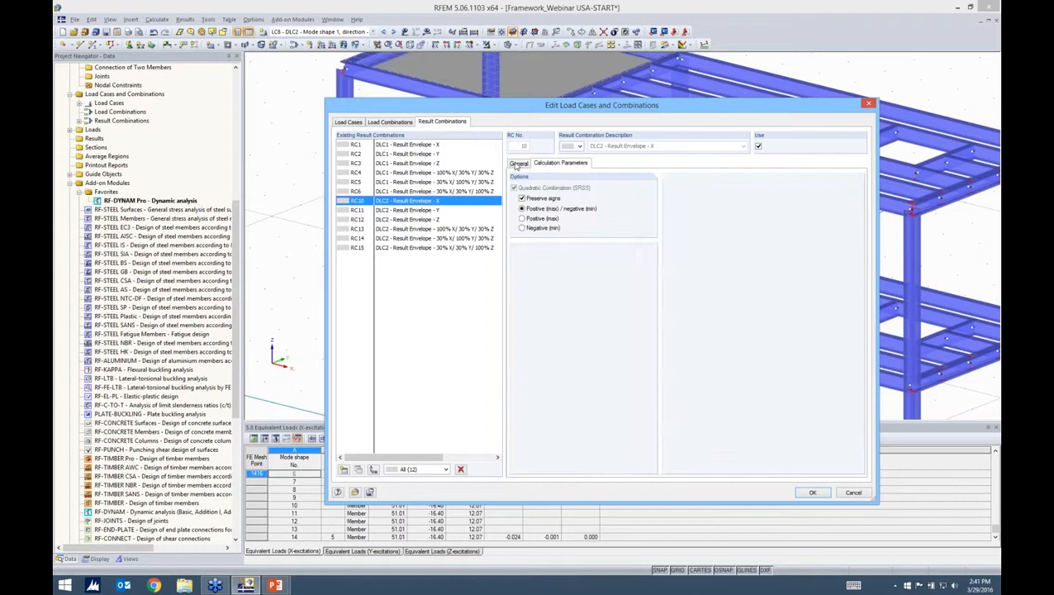
{"action": "left_click", "coordinate": [518, 164]}
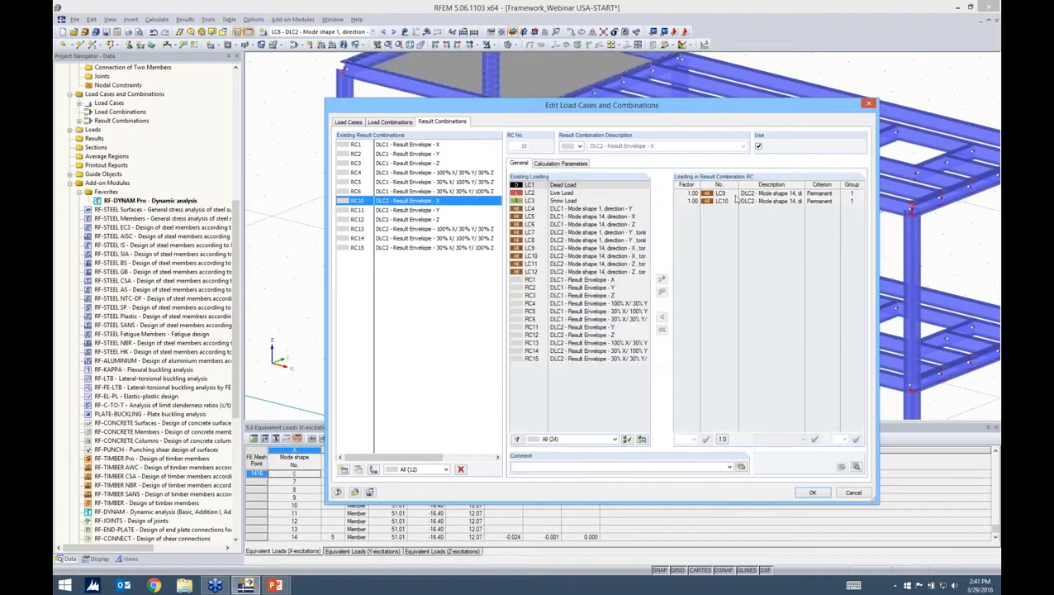
Review the DLC2 result combinations RC11 to RC15, including the 100/30% directional combinations and their factors, and close the dialog.
{"action": "left_click", "coordinate": [418, 211]}
{"action": "left_click", "coordinate": [409, 220]}
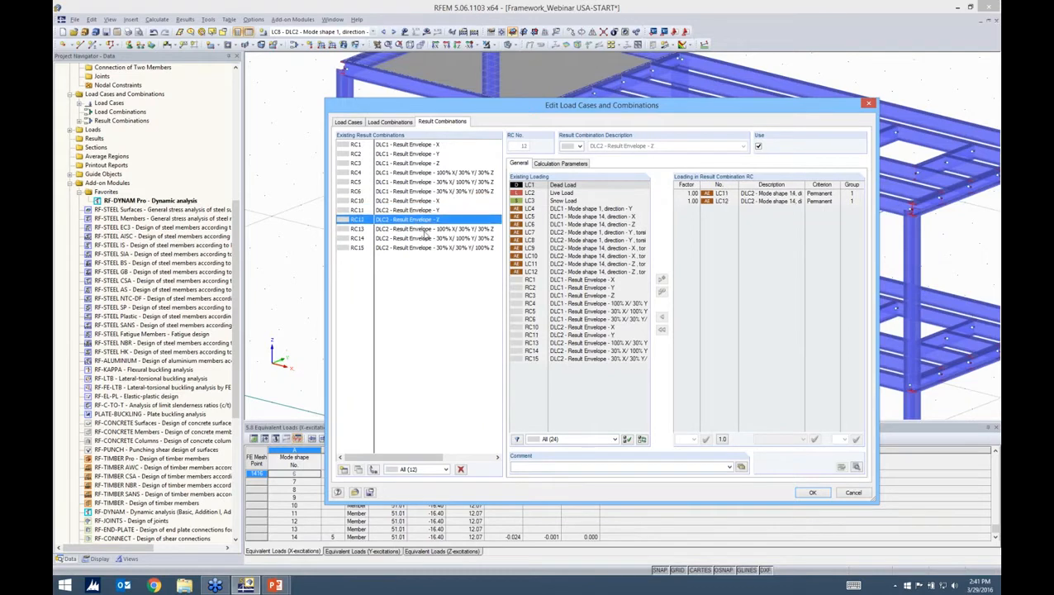
{"action": "left_click", "coordinate": [425, 231]}
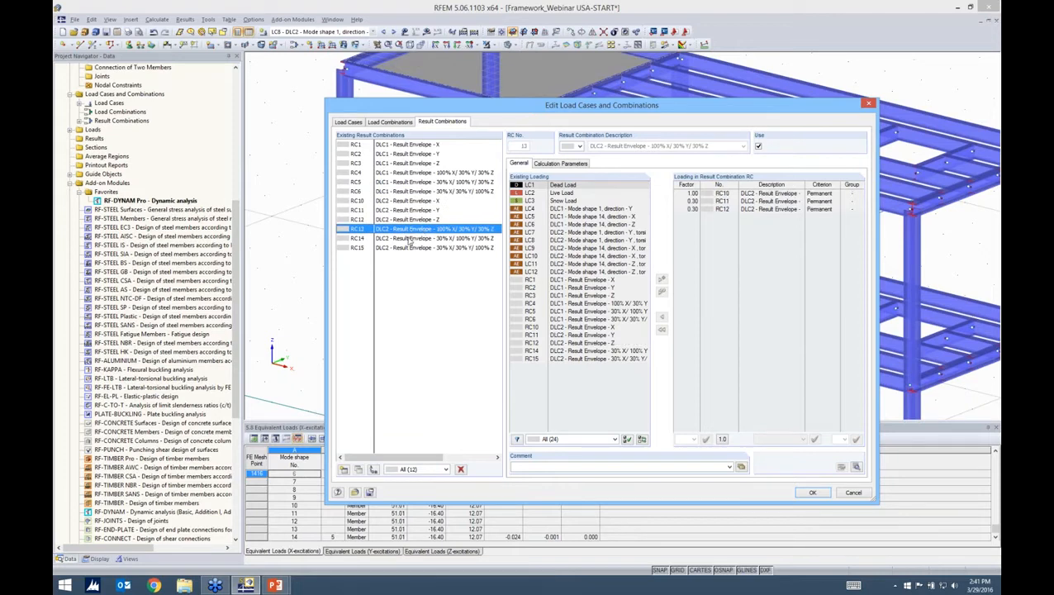
{"action": "left_click", "coordinate": [409, 239]}
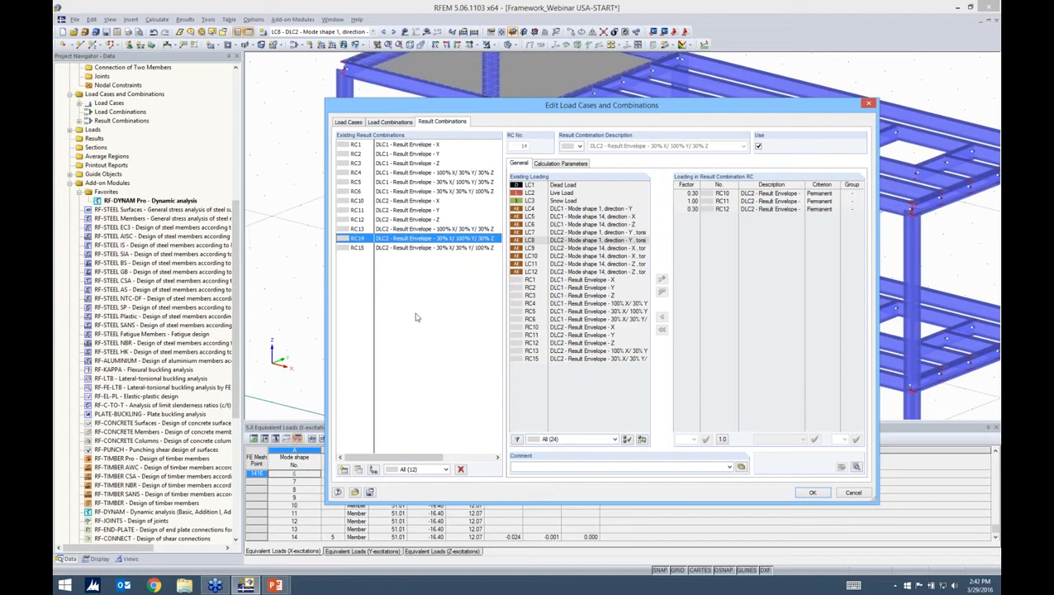
{"action": "left_click", "coordinate": [429, 249]}
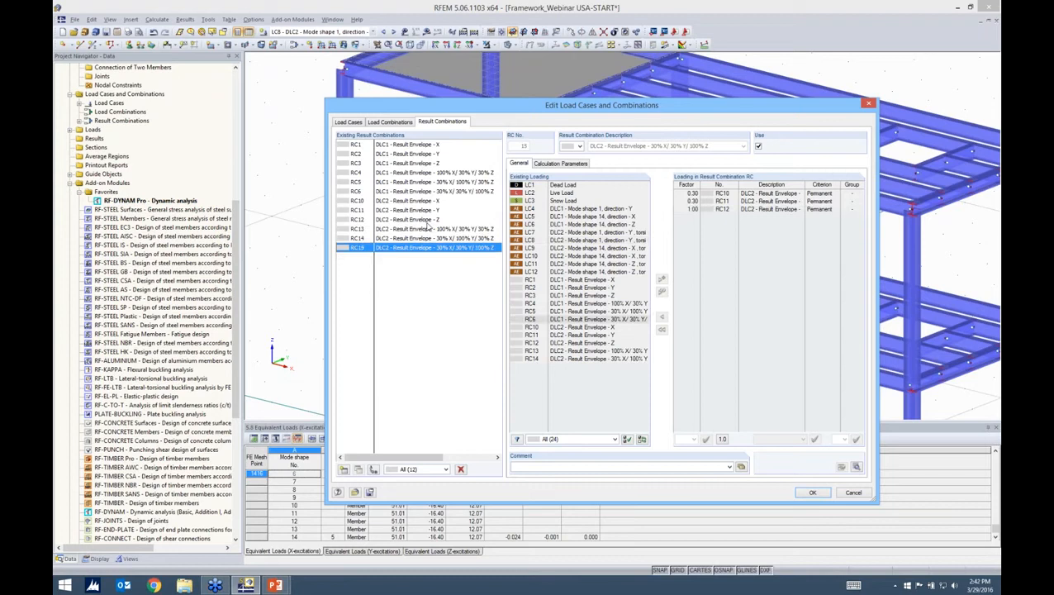
{"action": "left_click", "coordinate": [812, 492]}
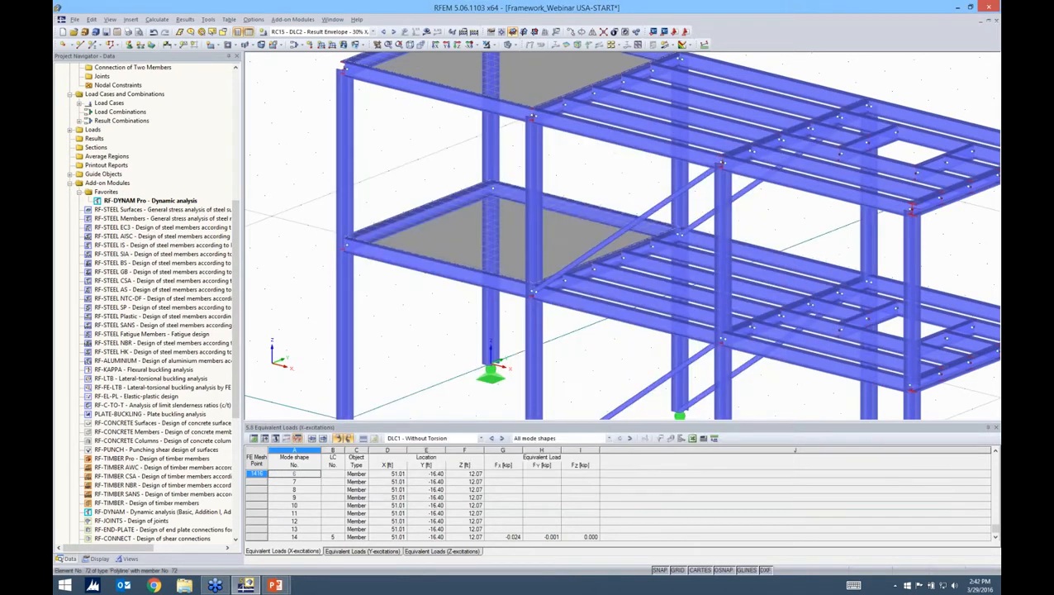
Delete the existing calculation results of the model.
{"action": "scroll", "coordinate": [369, 79], "scroll_direction": "down", "scroll_amount": 2}
{"action": "left_click", "coordinate": [156, 19]}
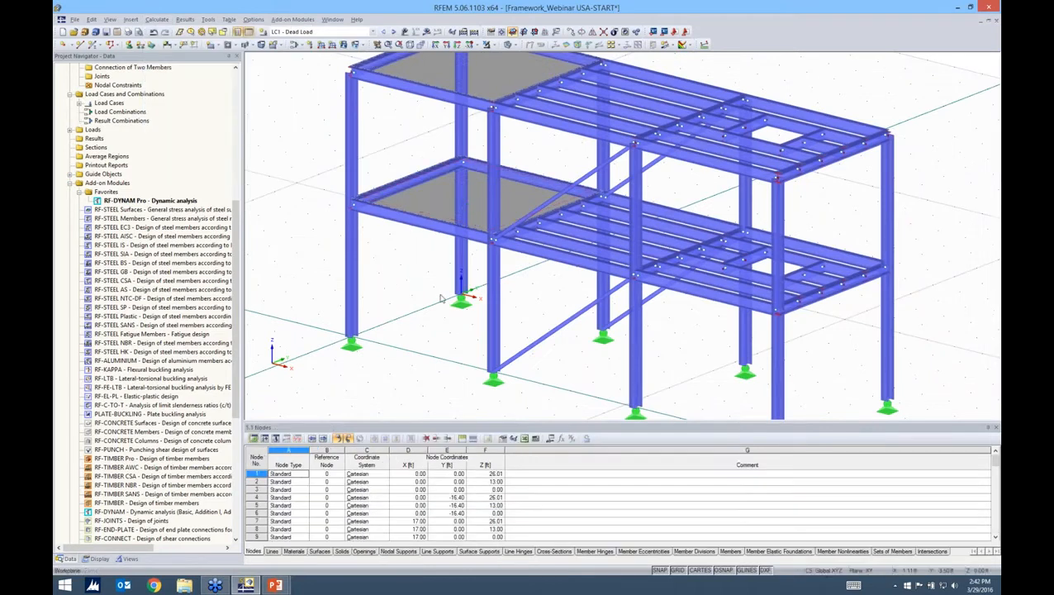
{"action": "scroll", "coordinate": [442, 299], "scroll_direction": "down", "scroll_amount": 3}
{"action": "middle_click_drag", "start_coordinate": [445, 286], "coordinate": [447, 278]}
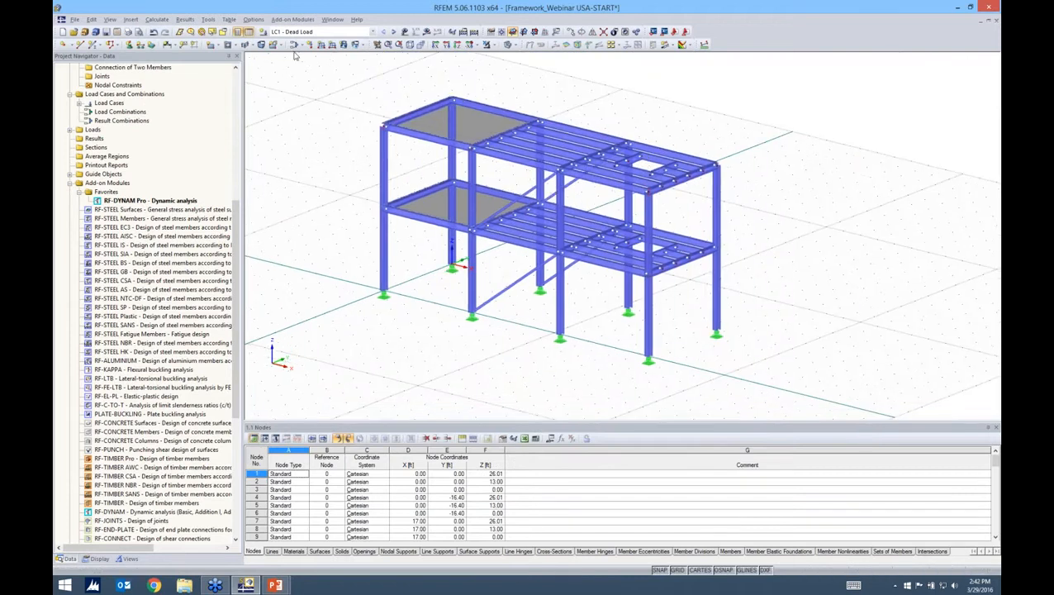
Open the RF-DYNAM Pro input data and exclude the dynamic load case DLC1 Without Torsion from solving.
{"action": "left_click", "coordinate": [293, 19]}
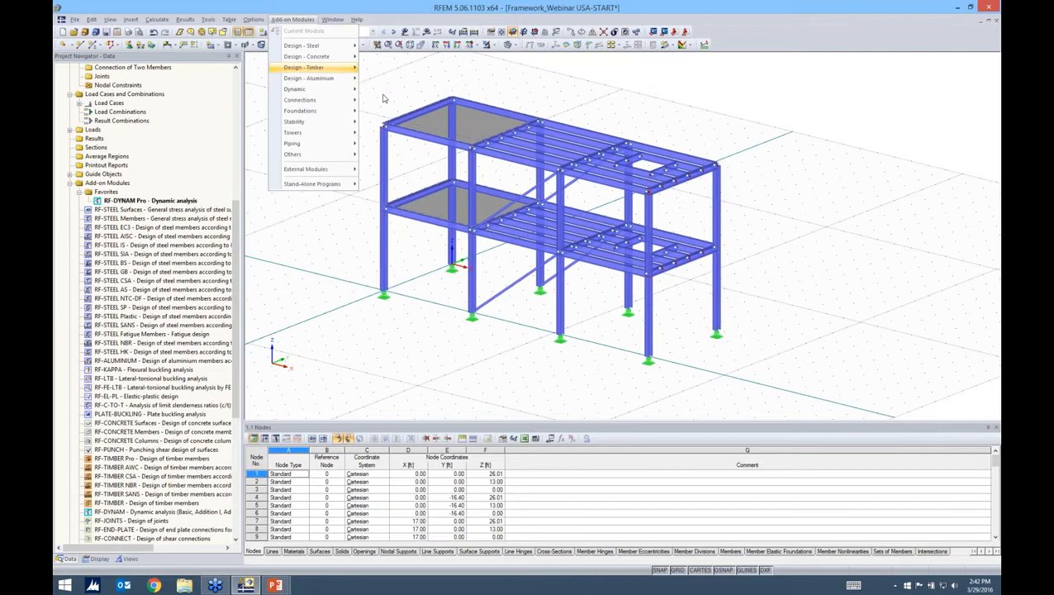
{"action": "mouse_move", "coordinate": [306, 88]}
{"action": "left_click", "coordinate": [392, 100]}
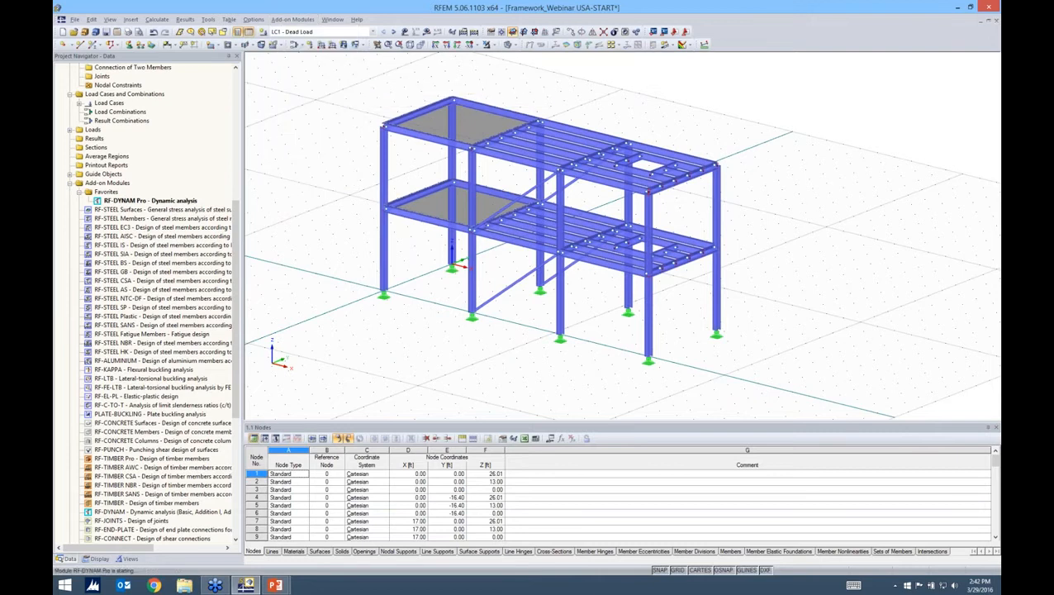
{"action": "left_click", "coordinate": [518, 132]}
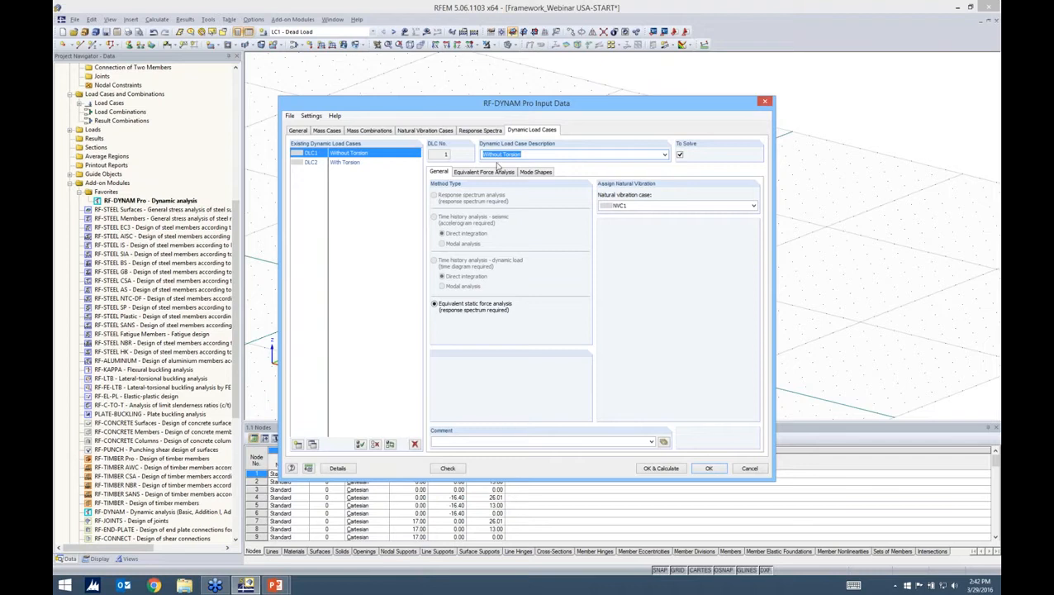
{"action": "left_click", "coordinate": [679, 155]}
{"action": "left_click", "coordinate": [679, 155]}
Set the first generated result combination number of DLC2 With Torsion to 1 and run the calculation.
{"action": "left_click", "coordinate": [347, 163]}
{"action": "left_click", "coordinate": [484, 172]}
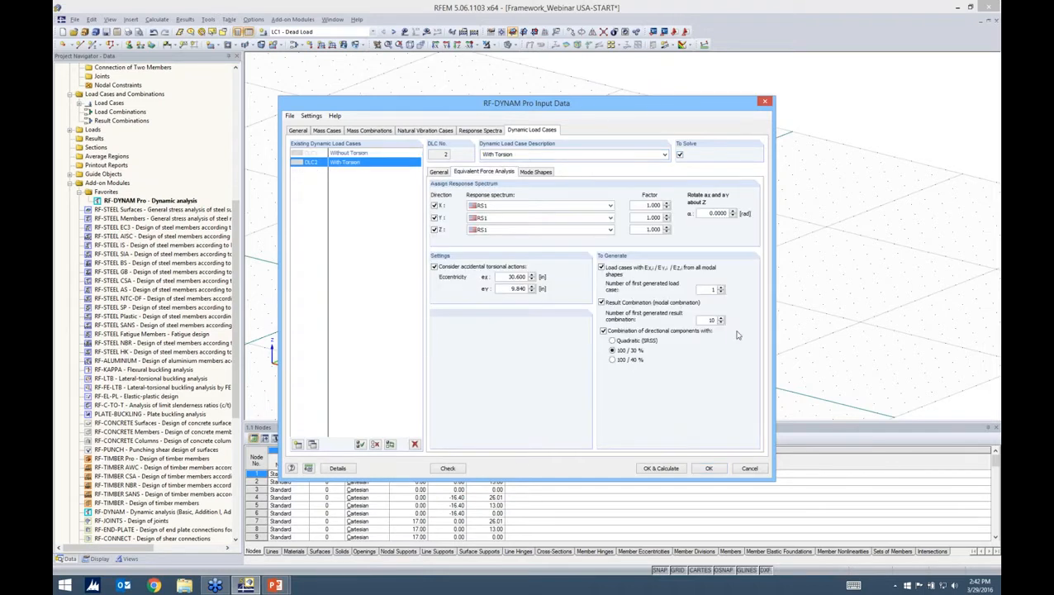
{"action": "left_click", "coordinate": [721, 322]}
{"action": "left_click", "coordinate": [661, 469]}
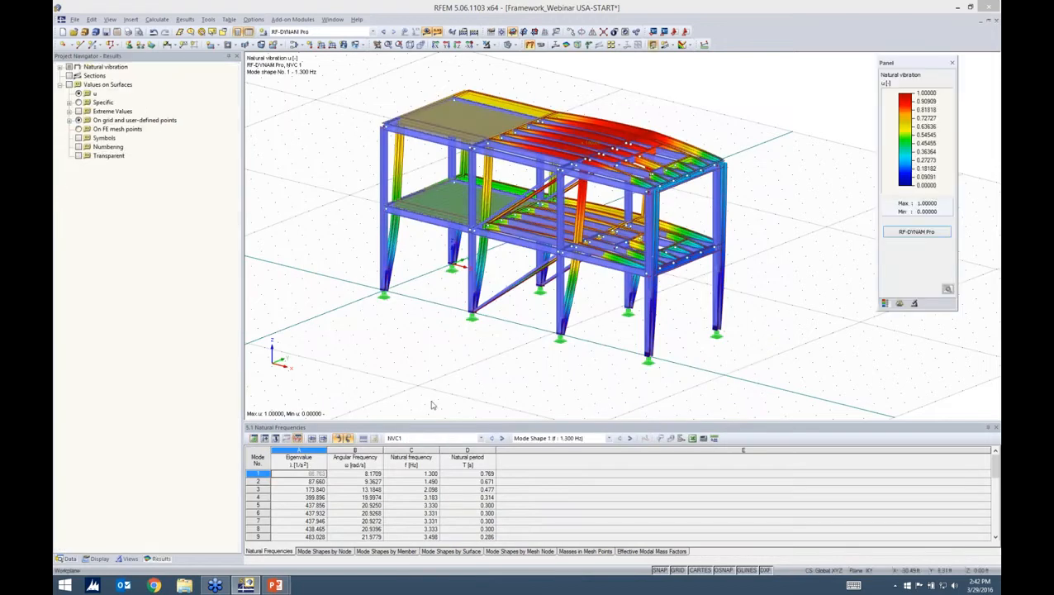
Display the DLC2 With Torsion equivalent loads and list the newly generated result combinations in Edit Load Cases and Combinations.
{"action": "left_click", "coordinate": [456, 440]}
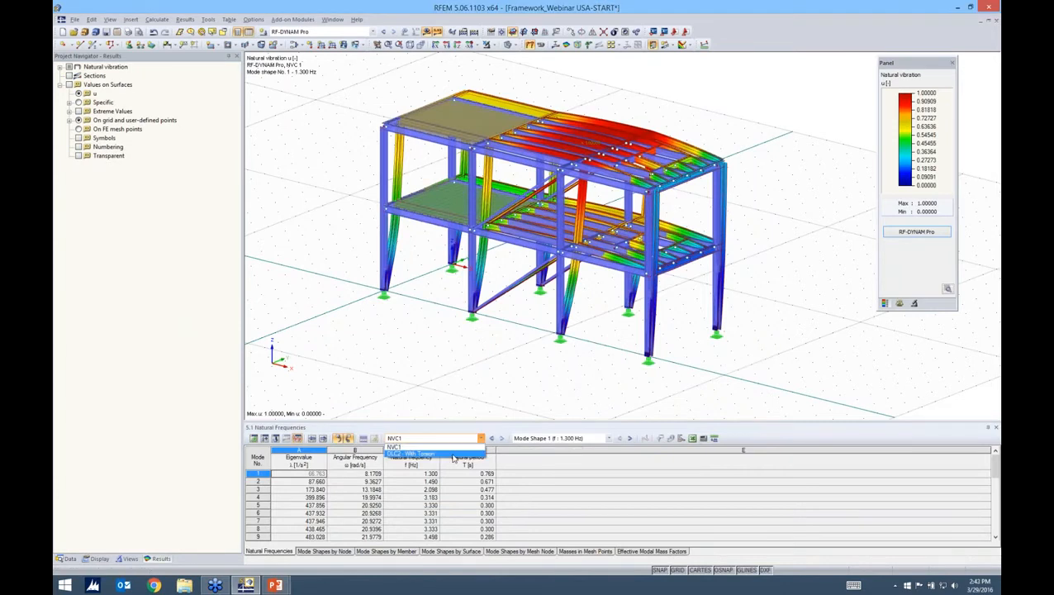
{"action": "left_click", "coordinate": [453, 455]}
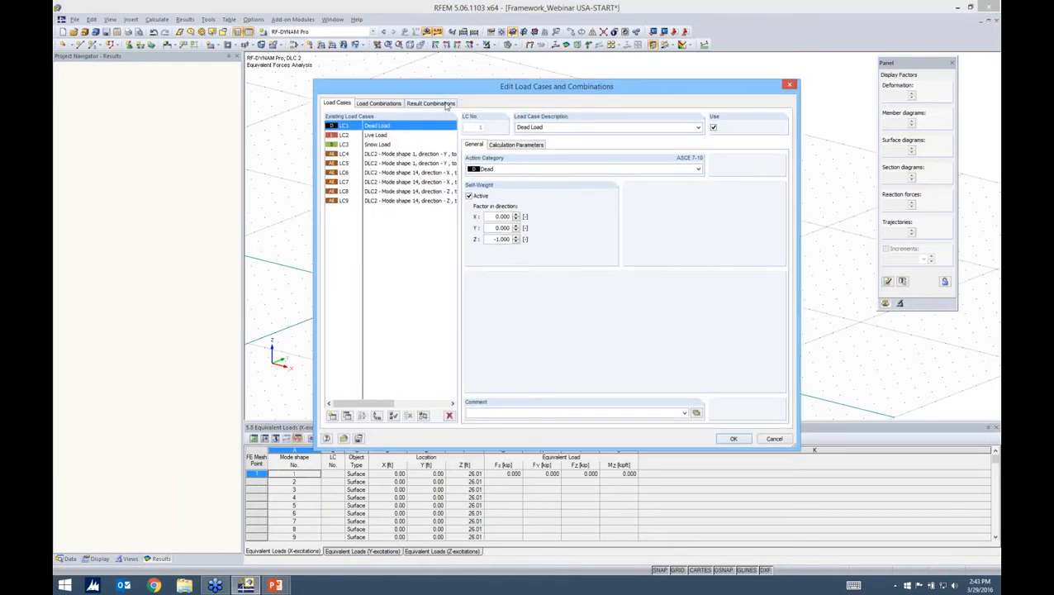
{"action": "left_click", "coordinate": [431, 103]}
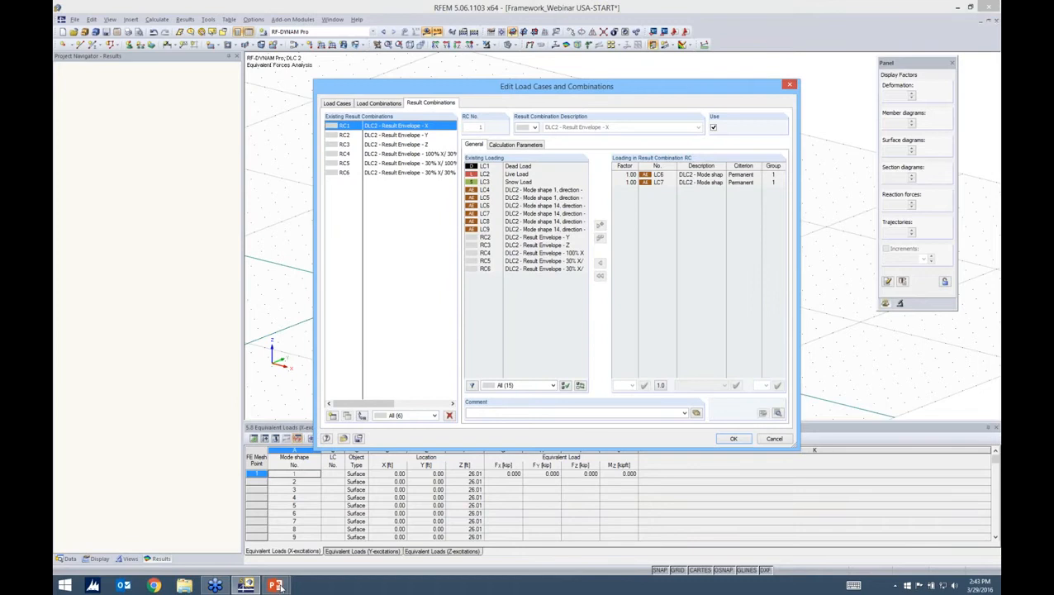
Switch to the PowerPoint slide show and advance to the Seismic Load Combinations slide.
{"action": "key", "text": "alt+Tab"}
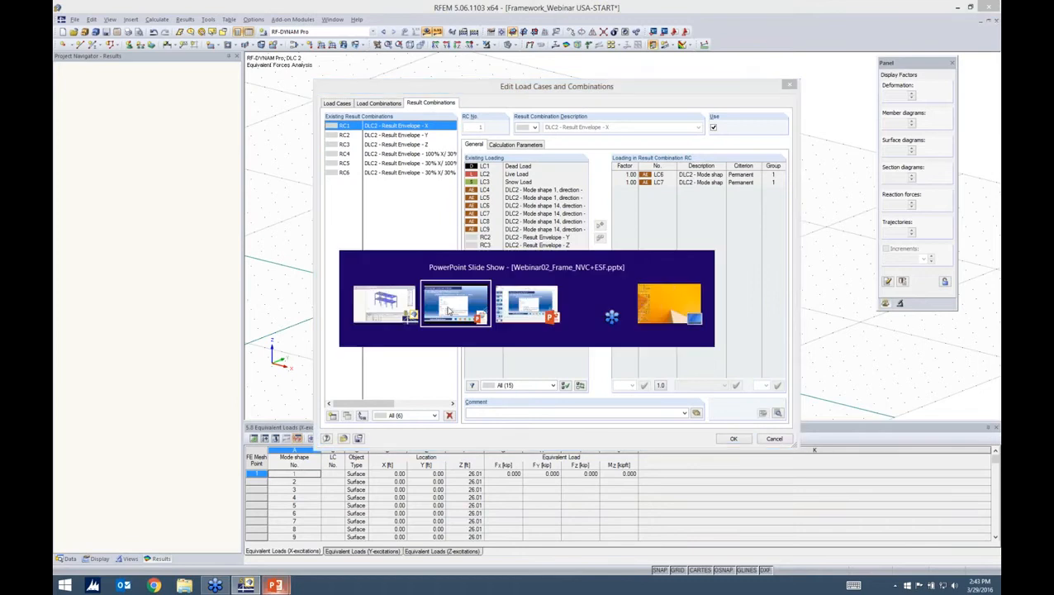
{"action": "key", "text": "Right"}
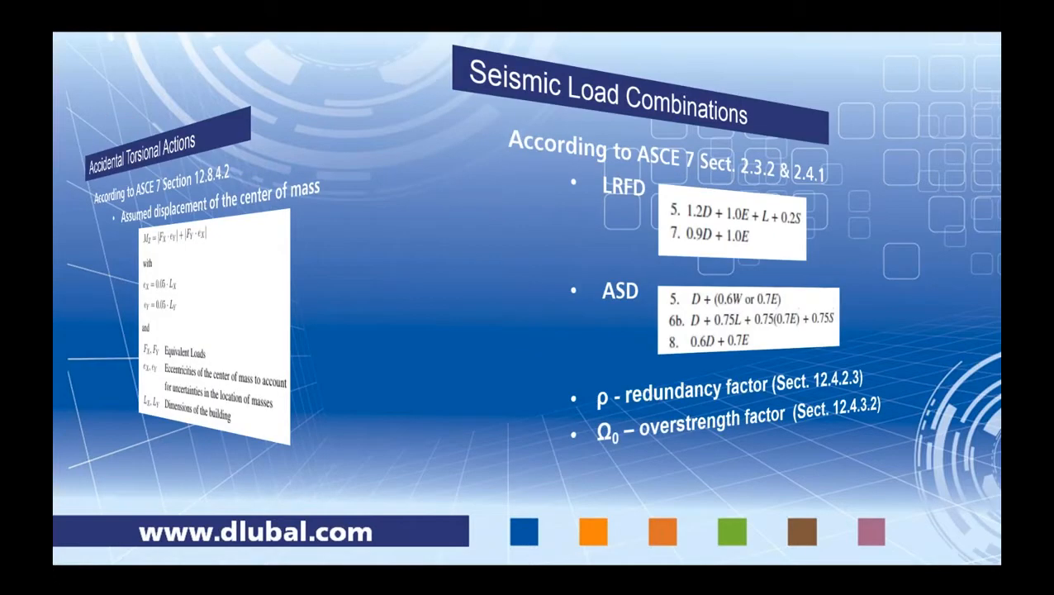
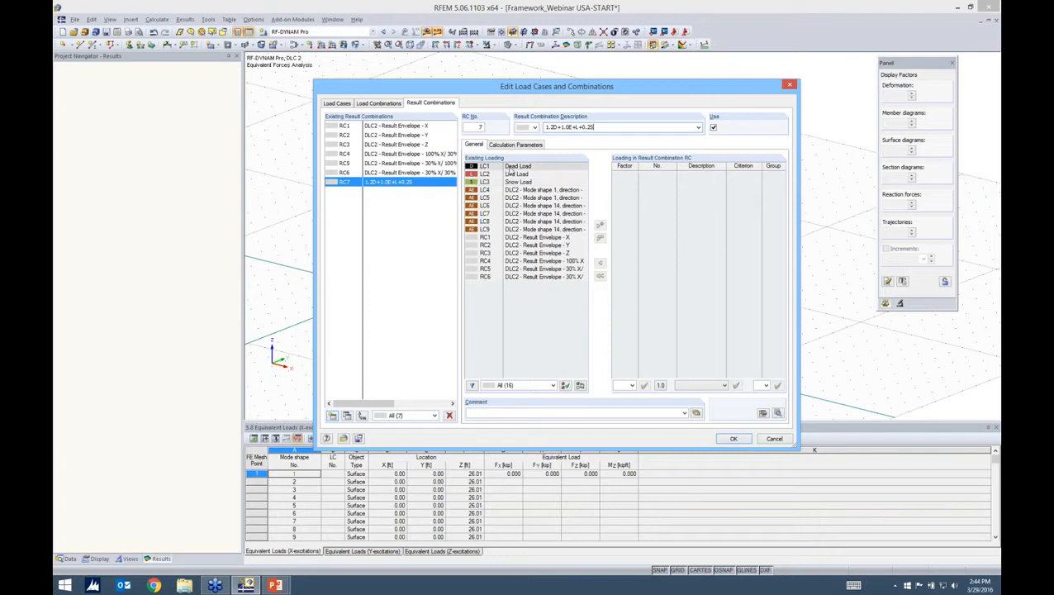
Add the dead load LC1, live load LC2 and snow load LC3 to result combination RC7 (1.2D+1.0E+L+0.2S).
{"action": "double_click", "coordinate": [511, 167]}
{"action": "double_click", "coordinate": [511, 175]}
{"action": "double_click", "coordinate": [510, 183]}
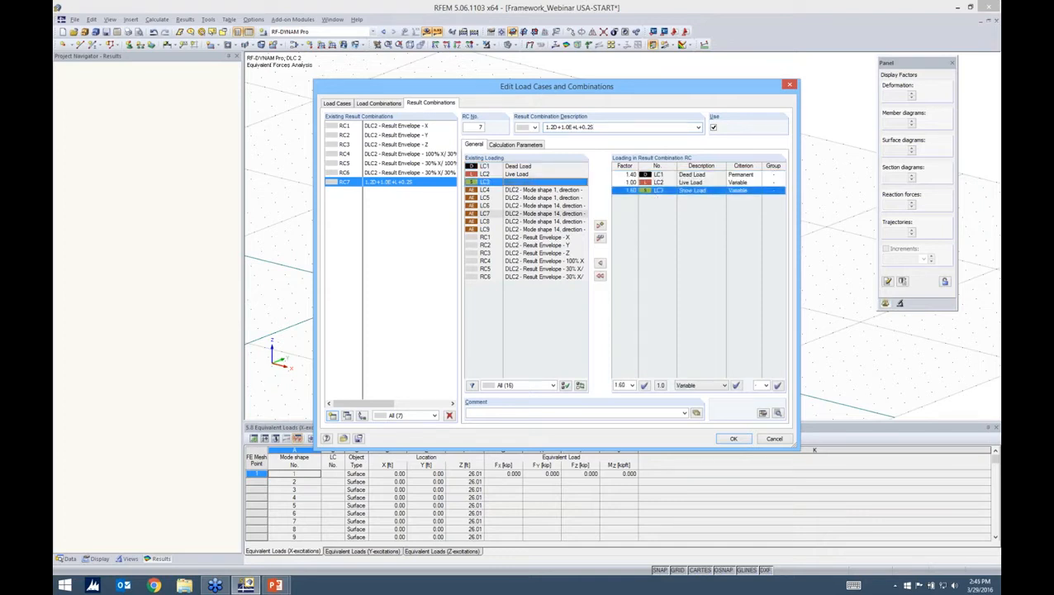
Set the factors in RC7 to 1.20 for the dead load and 0.20 for the snow load.
{"action": "left_click", "coordinate": [627, 174]}
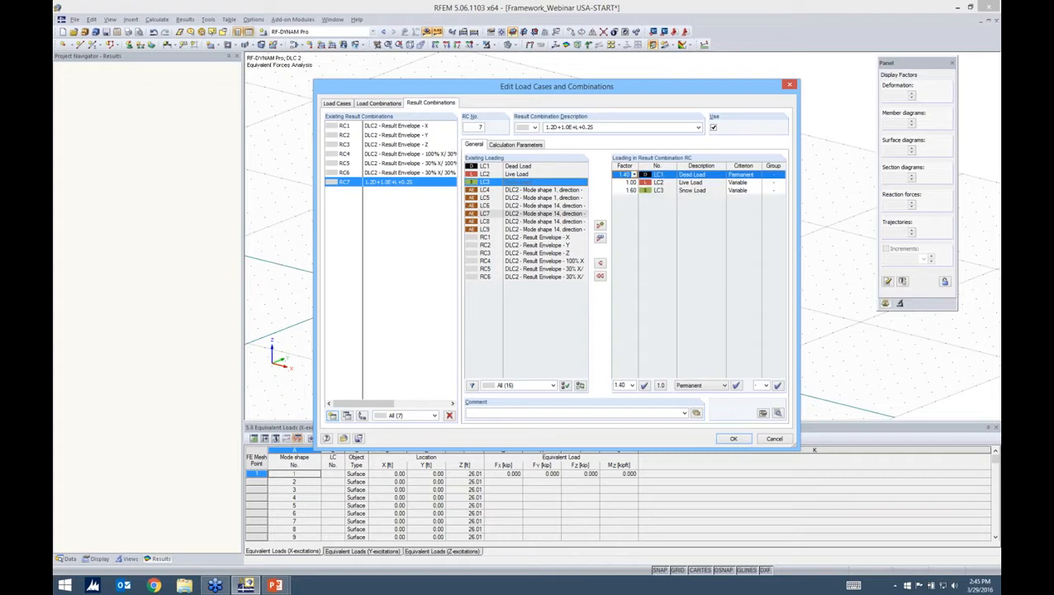
{"action": "left_click", "coordinate": [634, 174]}
{"action": "left_click", "coordinate": [621, 222]}
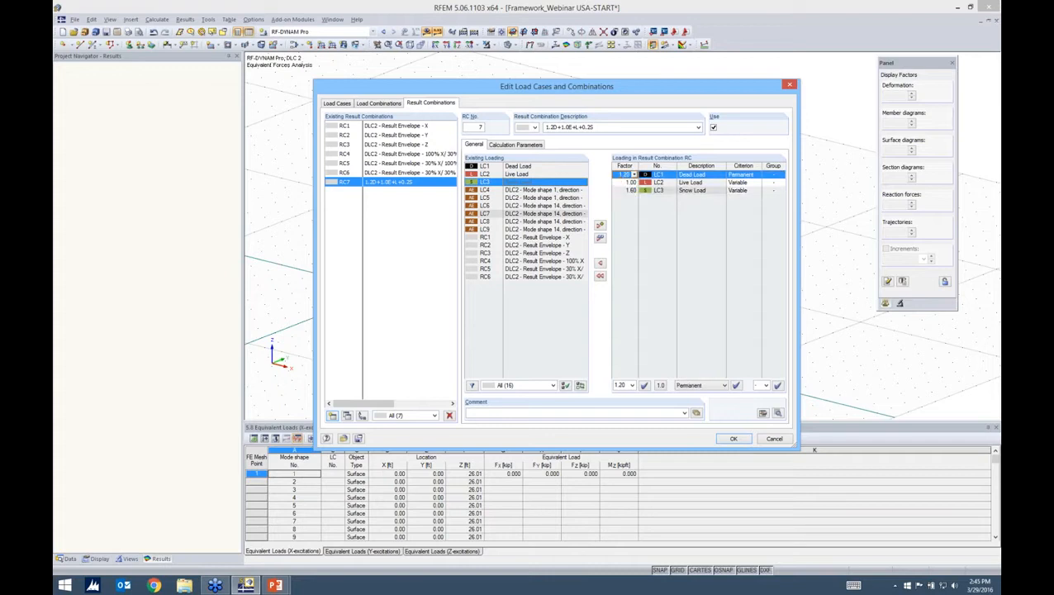
{"action": "left_click", "coordinate": [634, 190]}
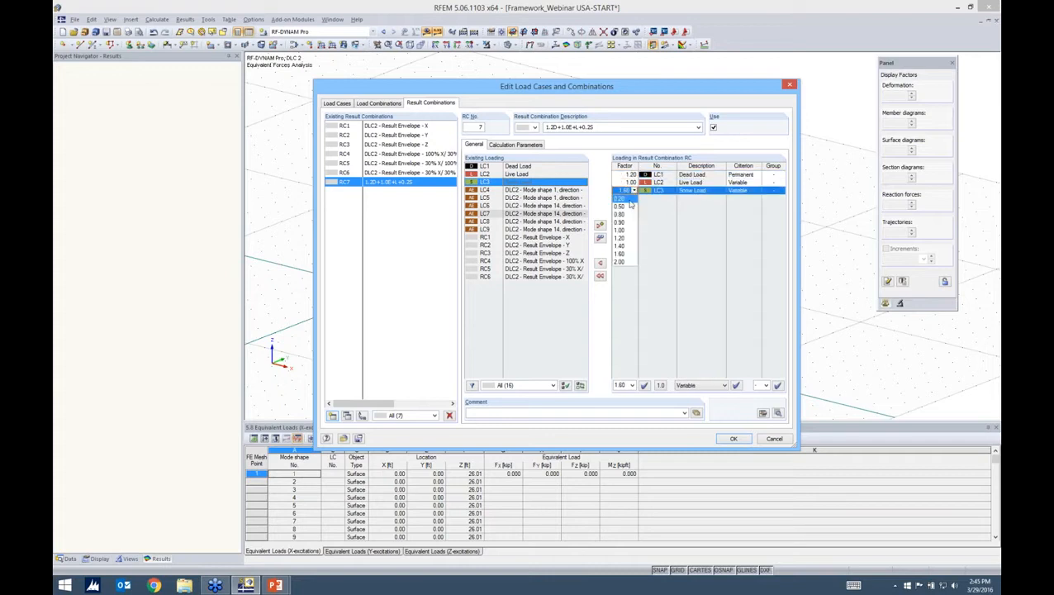
{"action": "left_click", "coordinate": [629, 200]}
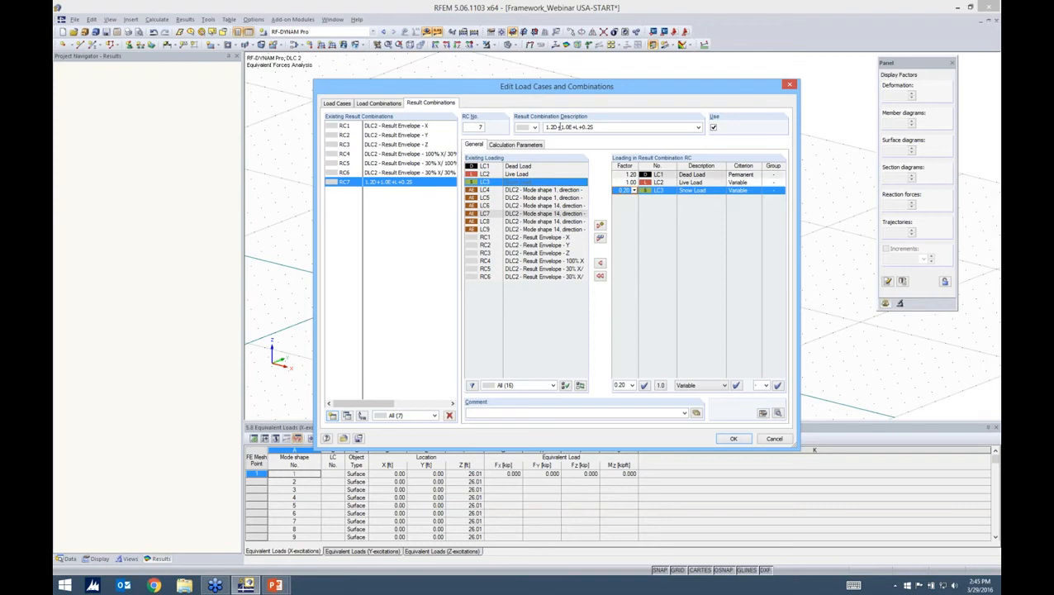
Review the loading and full descriptions of the generated envelope combinations RC4, RC5 and RC6.
{"action": "left_click", "coordinate": [437, 155]}
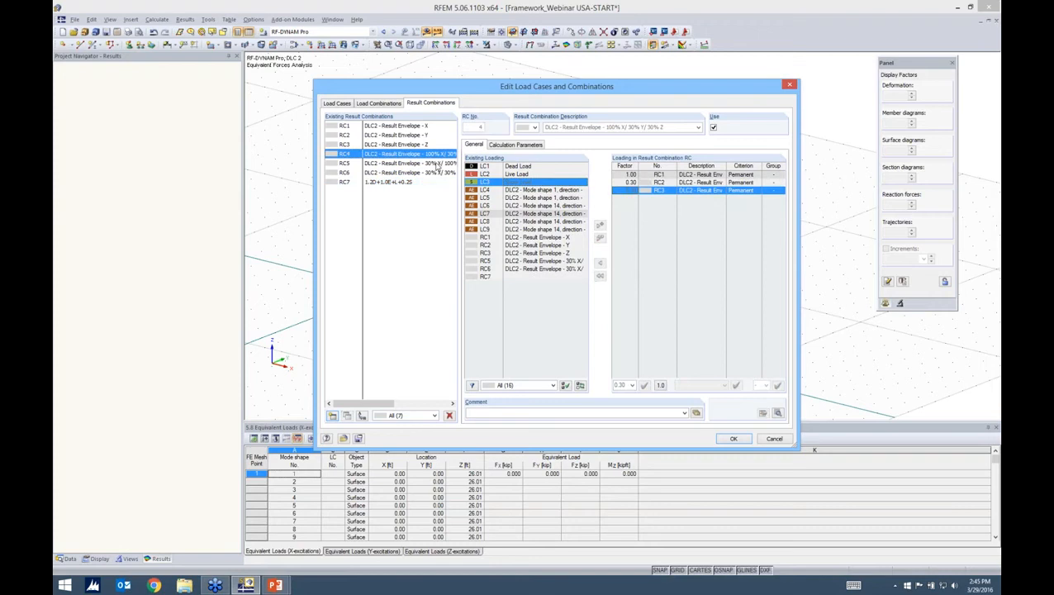
{"action": "left_click", "coordinate": [438, 163]}
{"action": "left_click", "coordinate": [437, 173]}
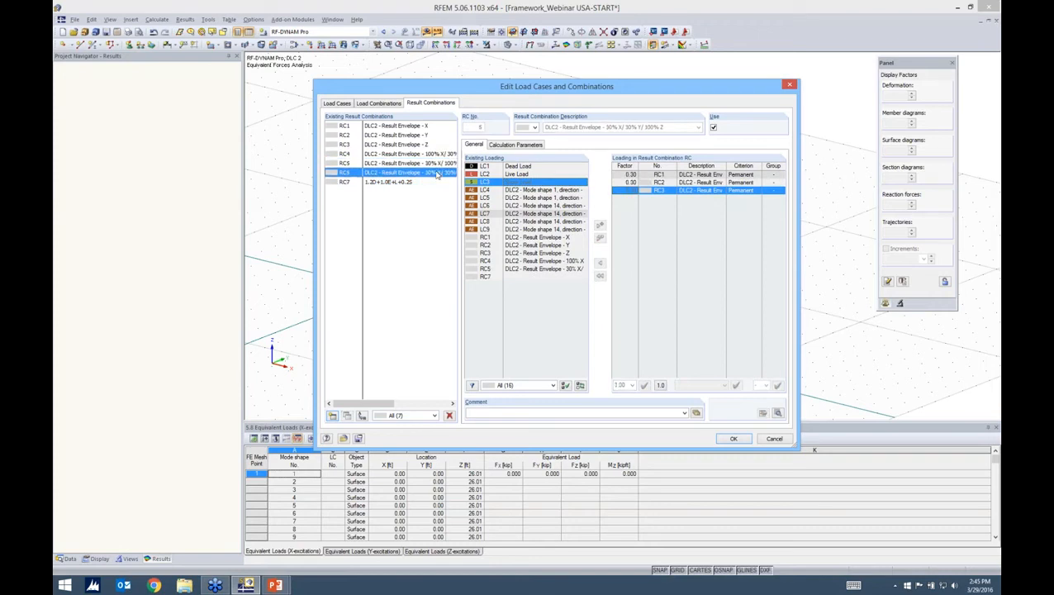
{"action": "left_click", "coordinate": [395, 405]}
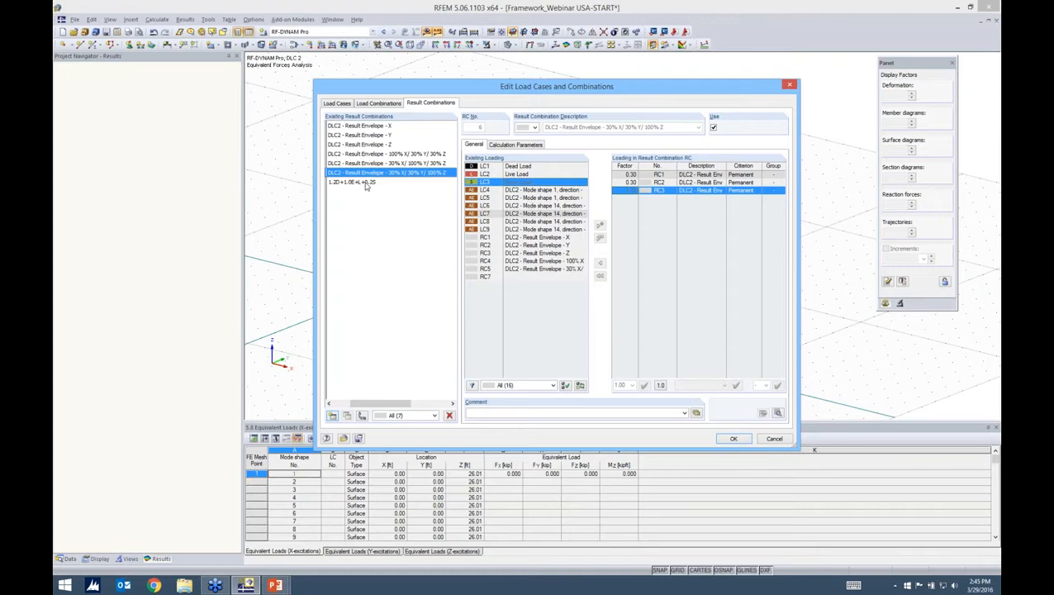
Add the result envelopes RC4, RC5 and RC6 to RC7 (1.2D+1.0E+L+0.2S) as alternatives linked with 'or'.
{"action": "left_click", "coordinate": [366, 183]}
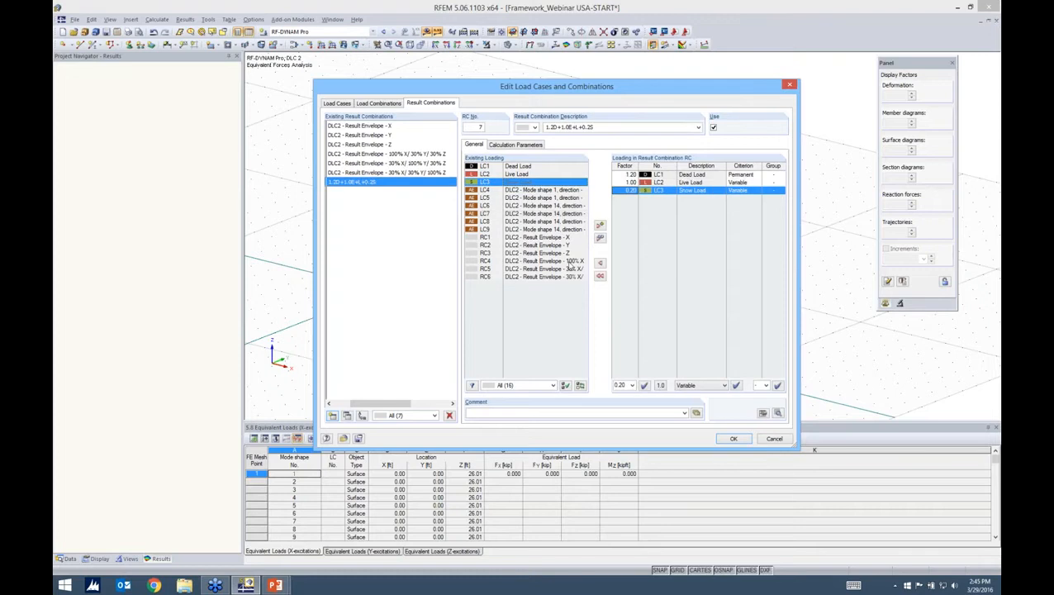
{"action": "left_click", "coordinate": [568, 261]}
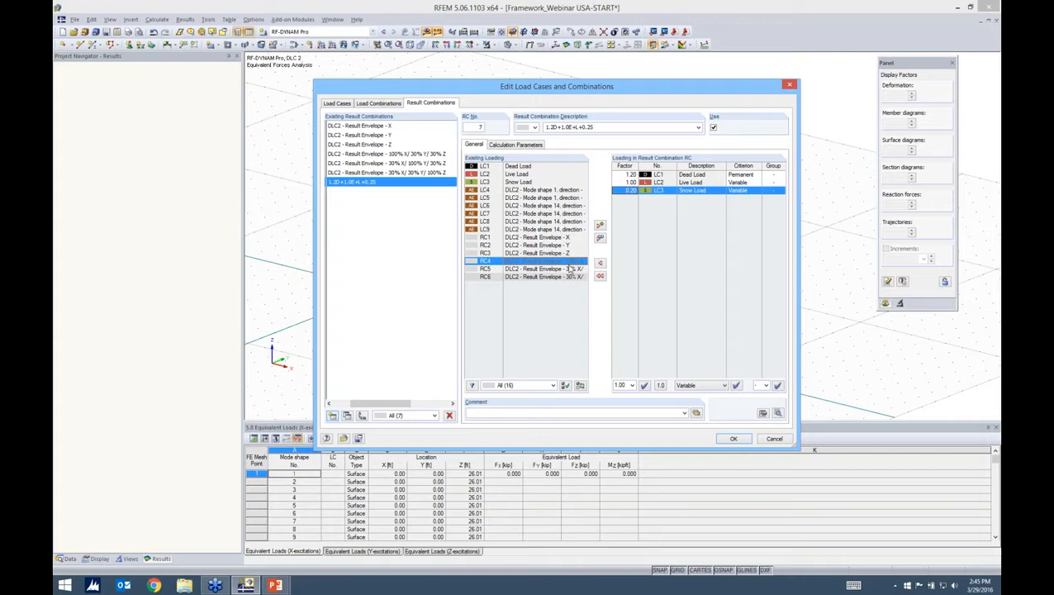
{"action": "left_click", "coordinate": [568, 276], "text": "shift"}
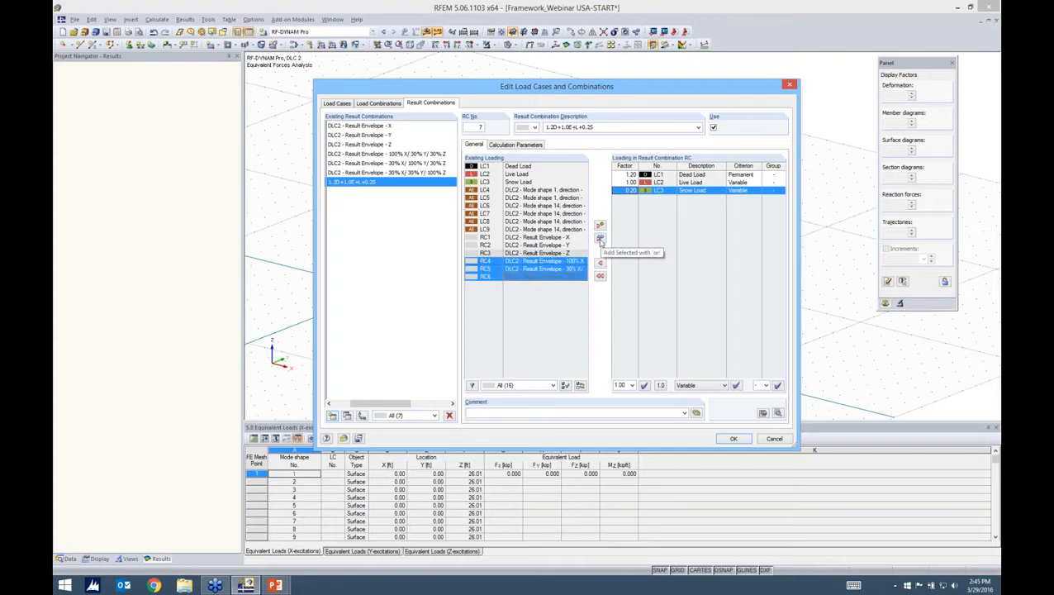
{"action": "left_click", "coordinate": [601, 239]}
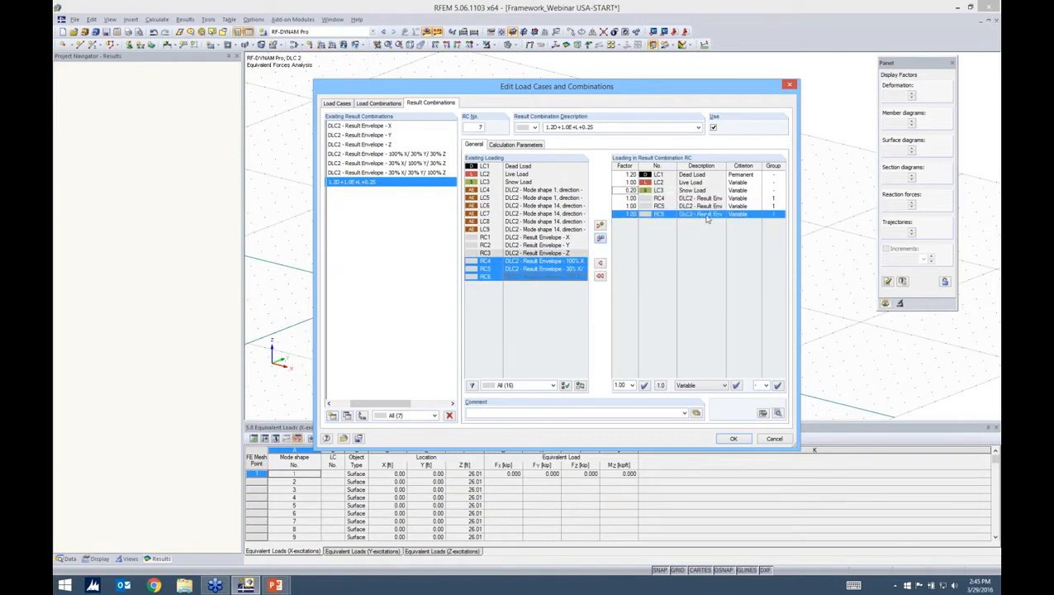
Set the criterion of the live load and the snow load in RC7 to Permanent and accept the combinations.
{"action": "left_click", "coordinate": [755, 189]}
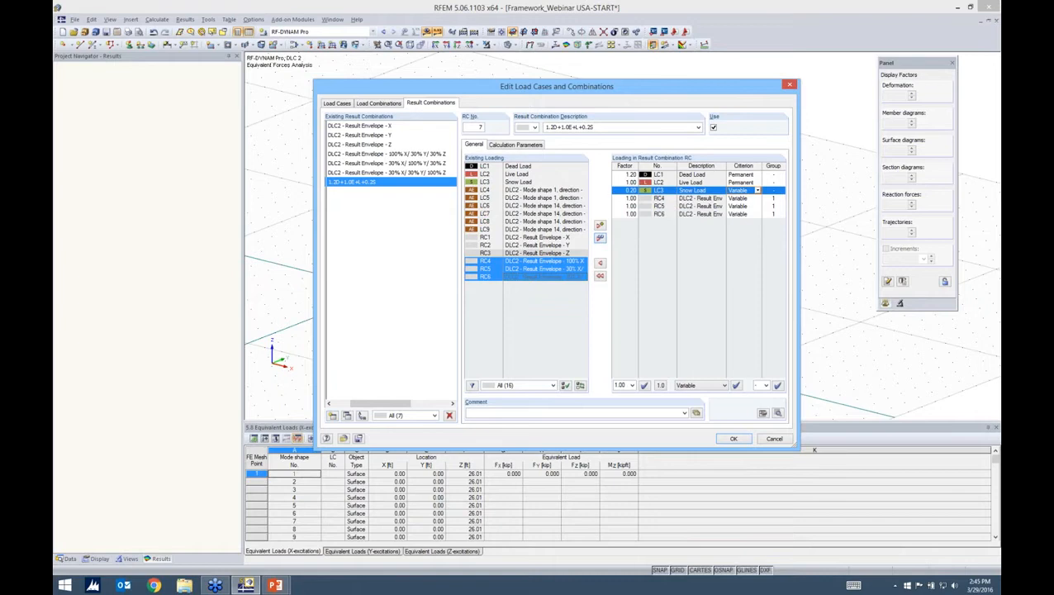
{"action": "left_click", "coordinate": [757, 190]}
{"action": "left_click", "coordinate": [737, 199]}
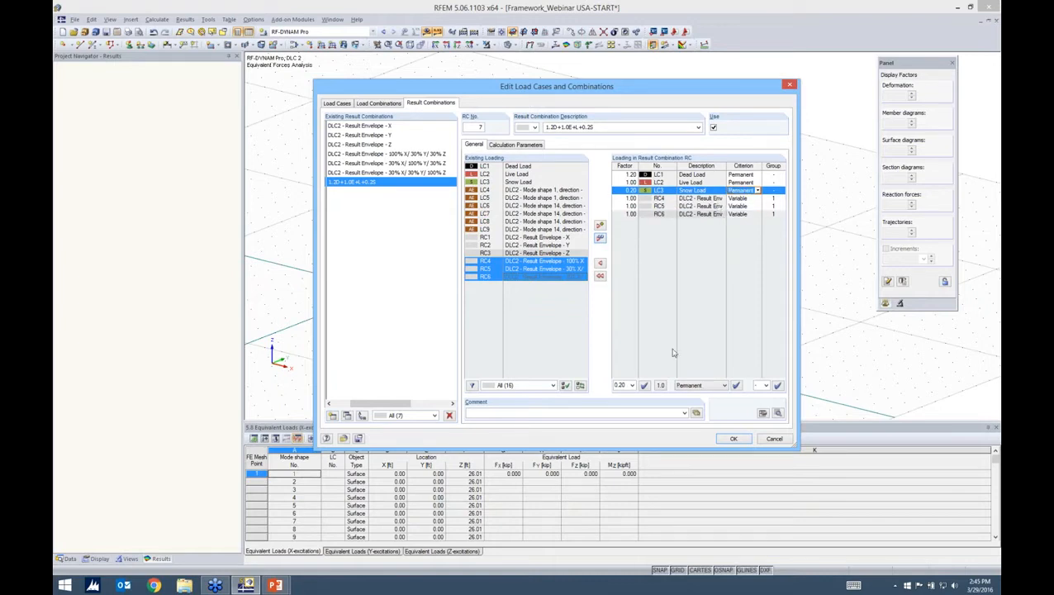
{"action": "mouse_move", "coordinate": [726, 166]}
{"action": "left_mouse_down"}
{"action": "mouse_move", "coordinate": [781, 166]}
{"action": "mouse_move", "coordinate": [718, 165]}
{"action": "left_mouse_up"}
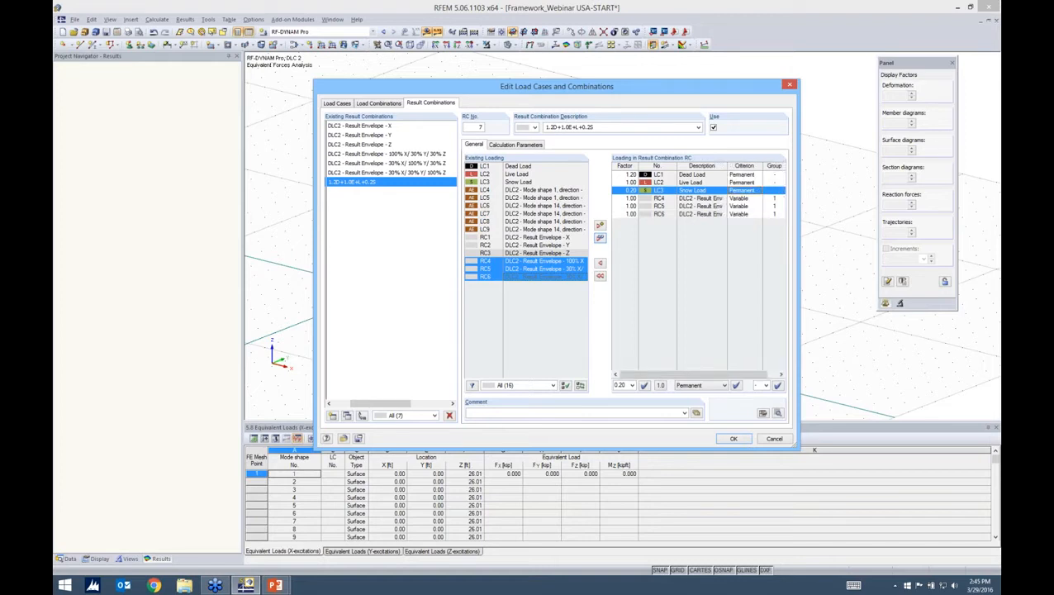
{"action": "left_click", "coordinate": [748, 190]}
{"action": "left_click", "coordinate": [729, 438]}
Calculate result combination RC7 (1.2D+1.0E+L+0.2S) and show its global deformations for all members.
{"action": "left_click", "coordinate": [267, 34]}
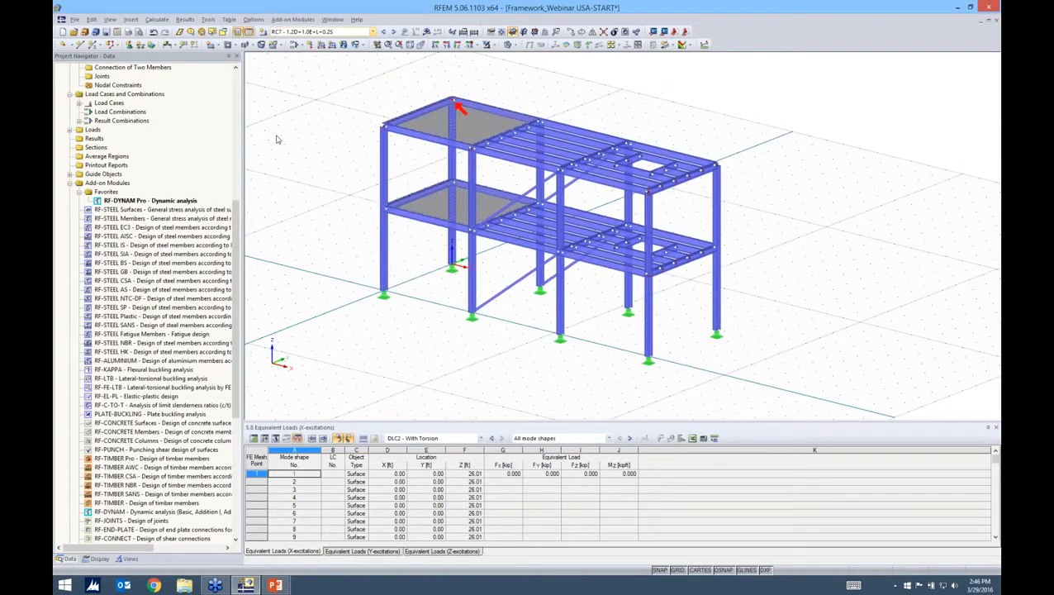
{"action": "left_click", "coordinate": [373, 32]}
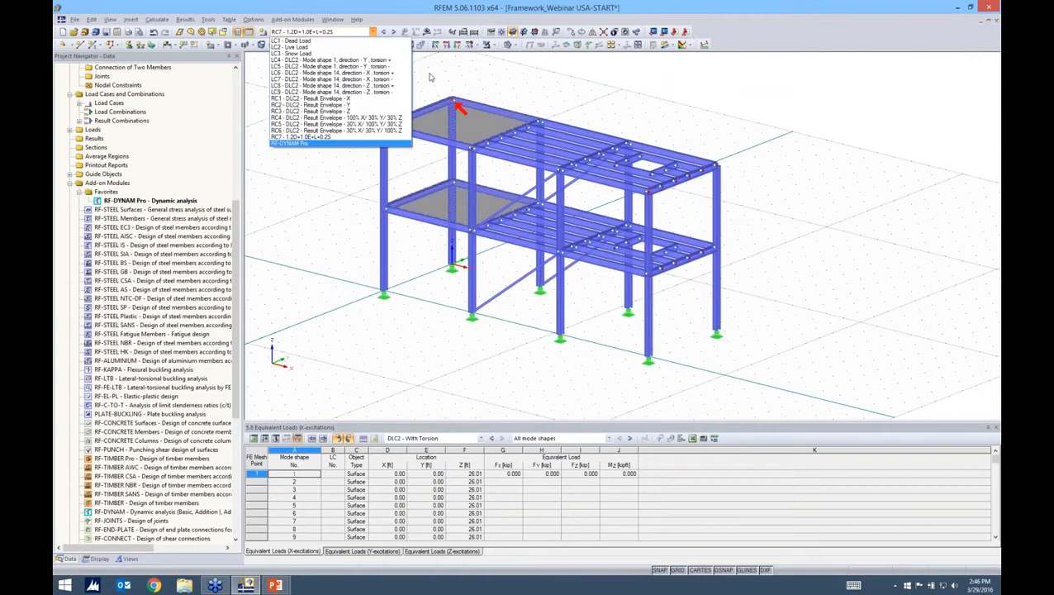
{"action": "left_click", "coordinate": [430, 77]}
{"action": "left_click", "coordinate": [427, 32]}
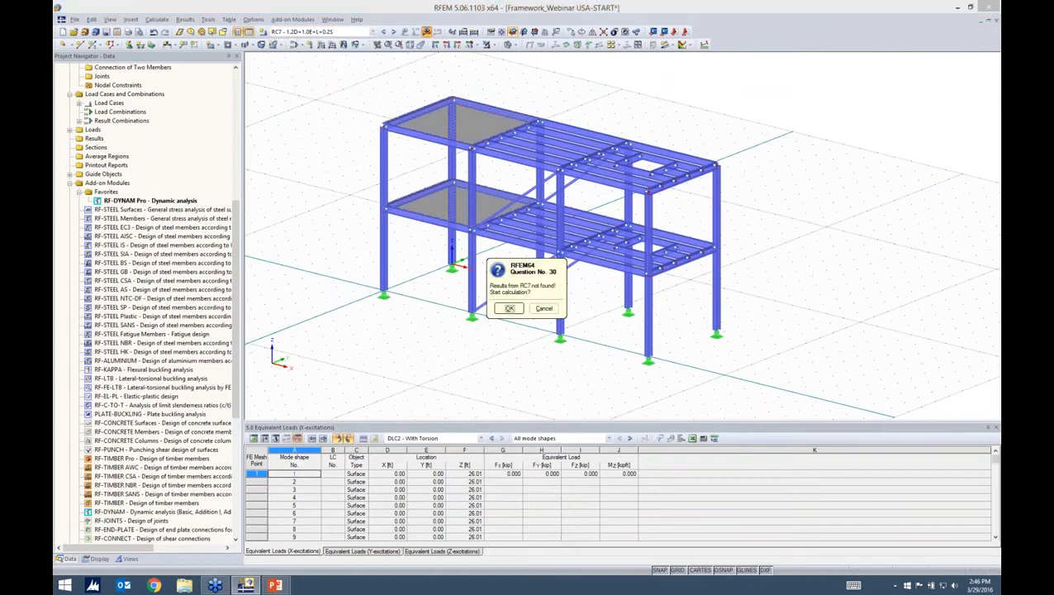
{"action": "left_click", "coordinate": [510, 308]}
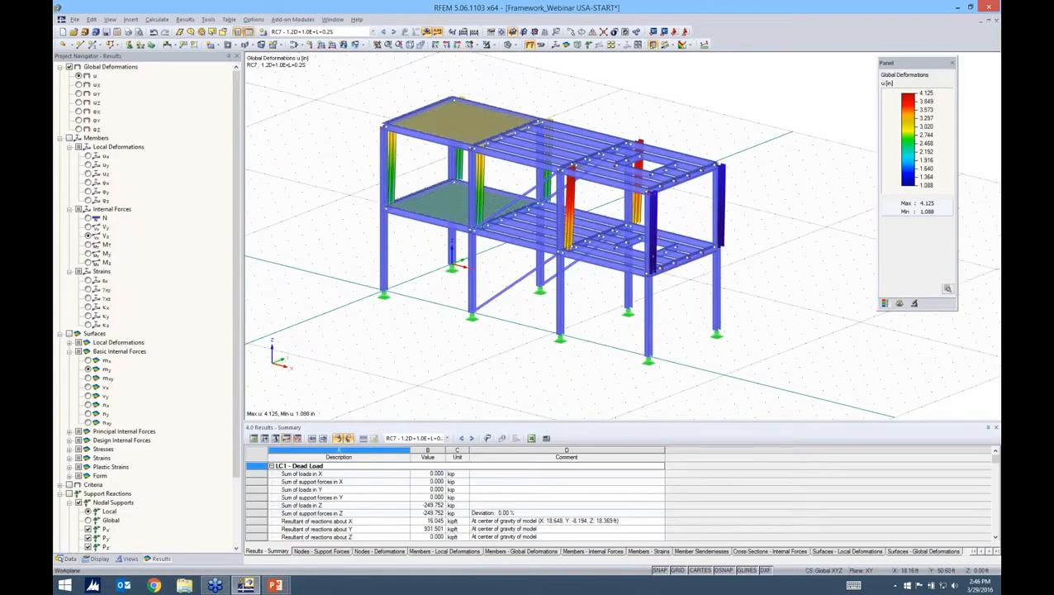
{"action": "left_click", "coordinate": [914, 304]}
{"action": "left_click", "coordinate": [888, 102]}
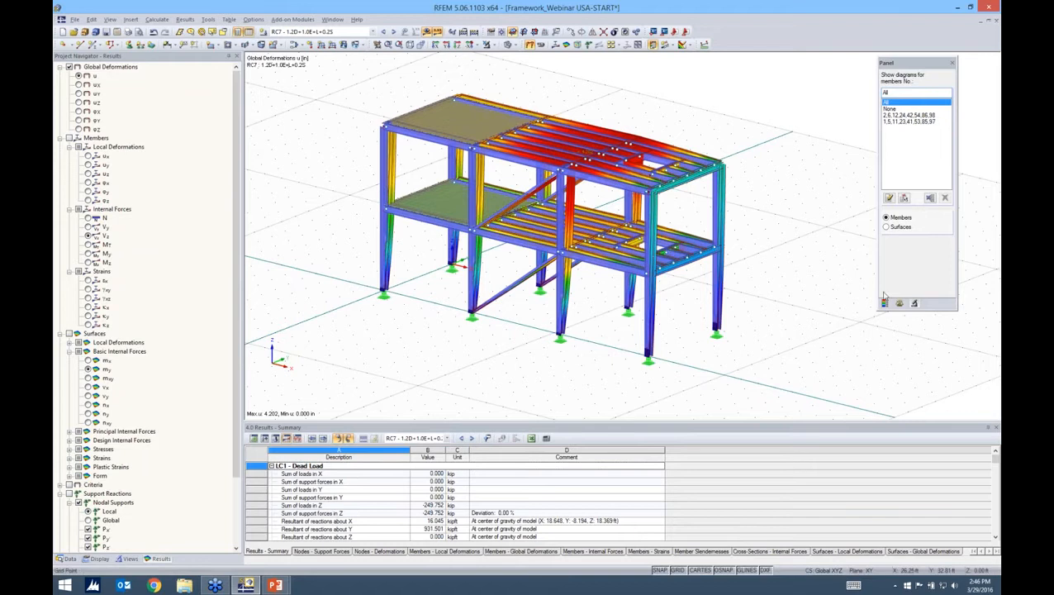
Display the RC7 member internal forces, first the axial force N and then the shear force Vy.
{"action": "left_click", "coordinate": [70, 138]}
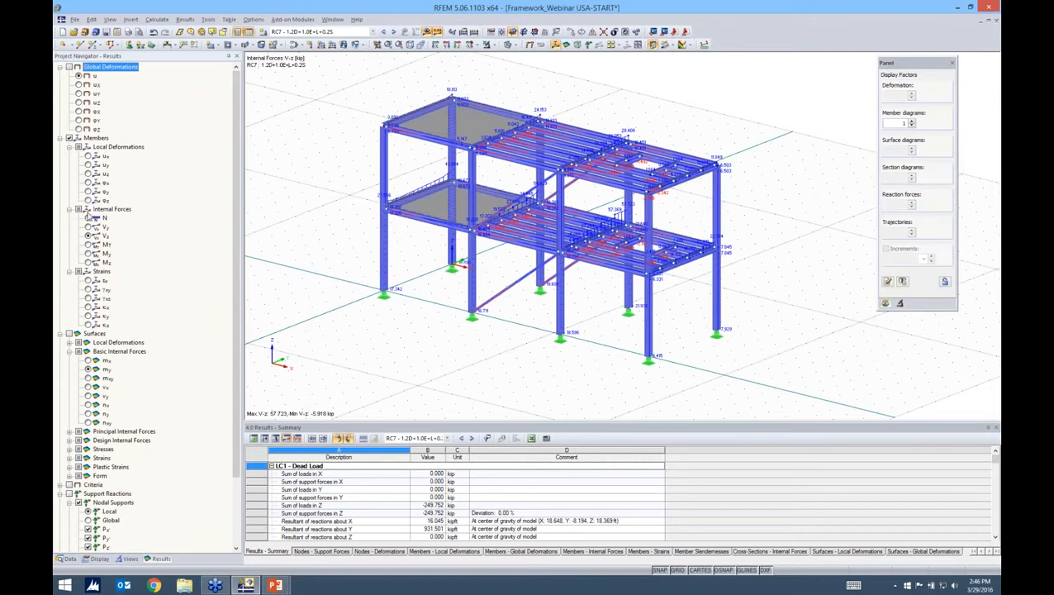
{"action": "left_click", "coordinate": [88, 218]}
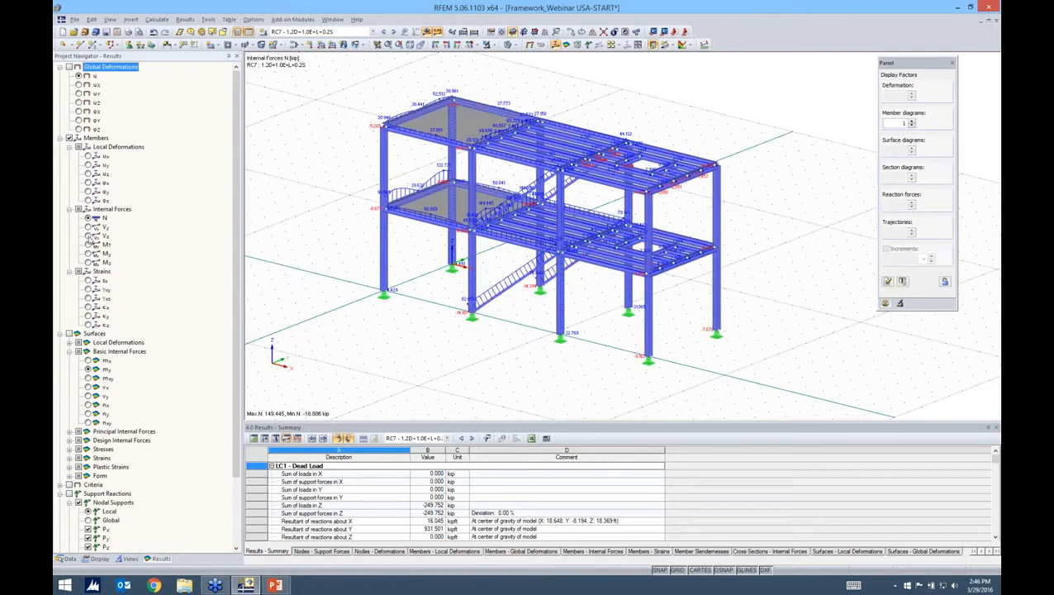
{"action": "left_click", "coordinate": [88, 226]}
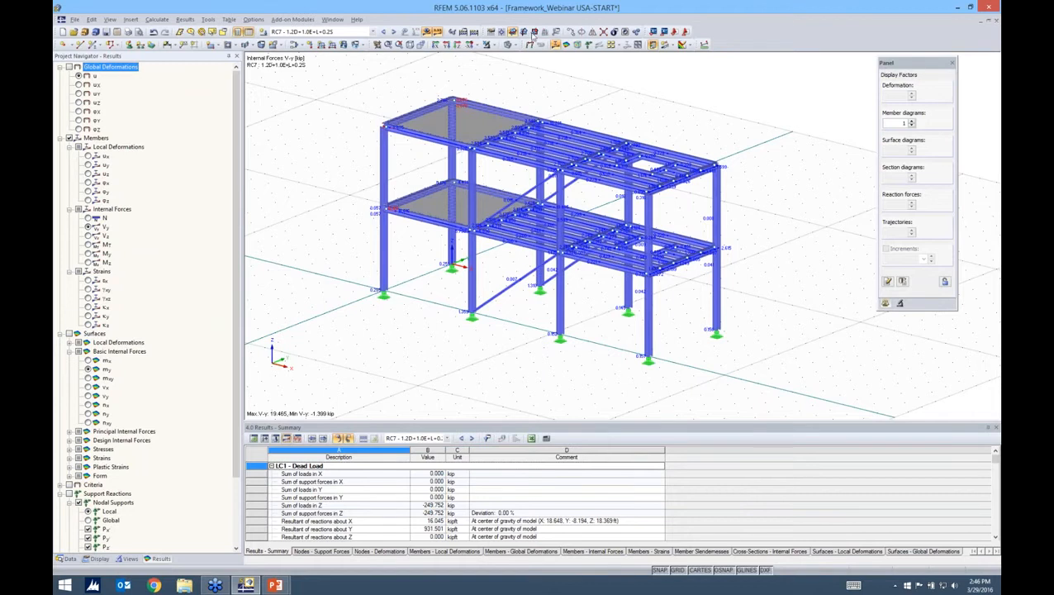
Display the basic internal force mxy on the surfaces with the structure in the wireframe display model.
{"action": "left_click", "coordinate": [534, 32]}
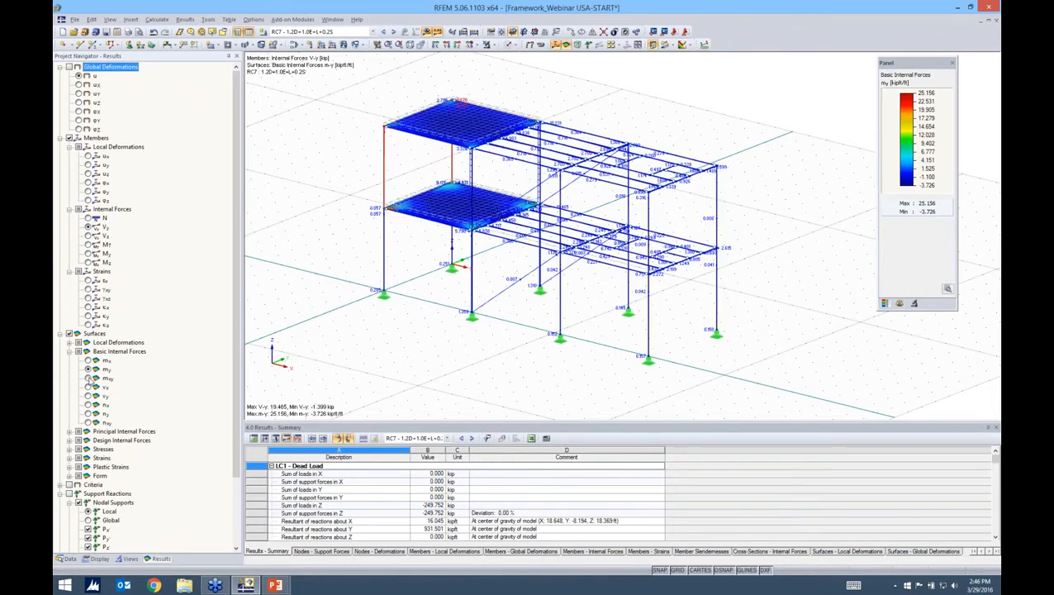
{"action": "left_click", "coordinate": [88, 378]}
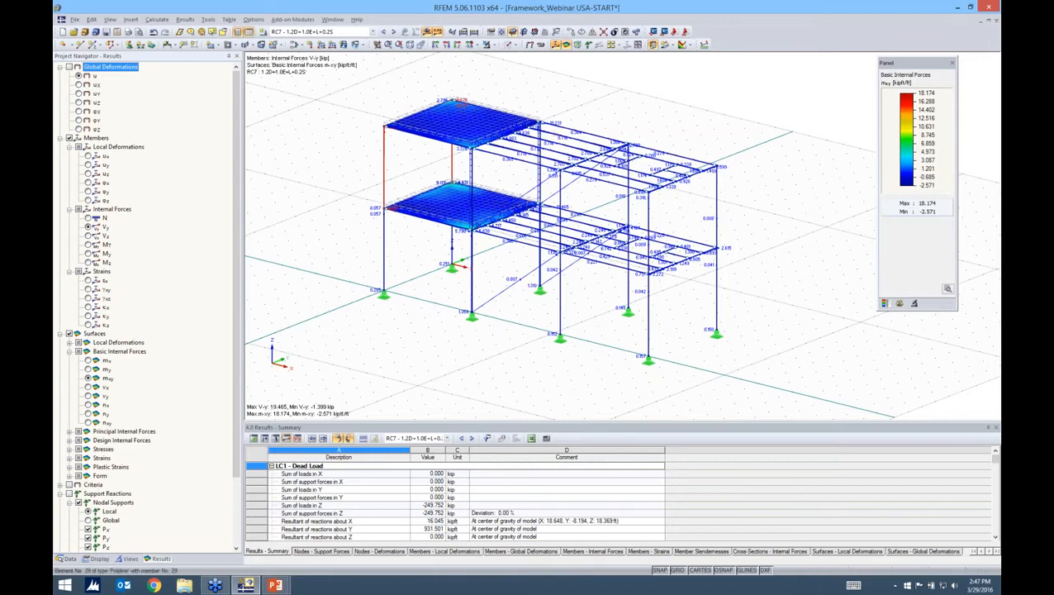
{"action": "middle_click_drag", "start_coordinate": [652, 151], "coordinate": [630, 155]}
{"action": "scroll", "coordinate": [639, 137], "scroll_direction": "down", "scroll_amount": 2}
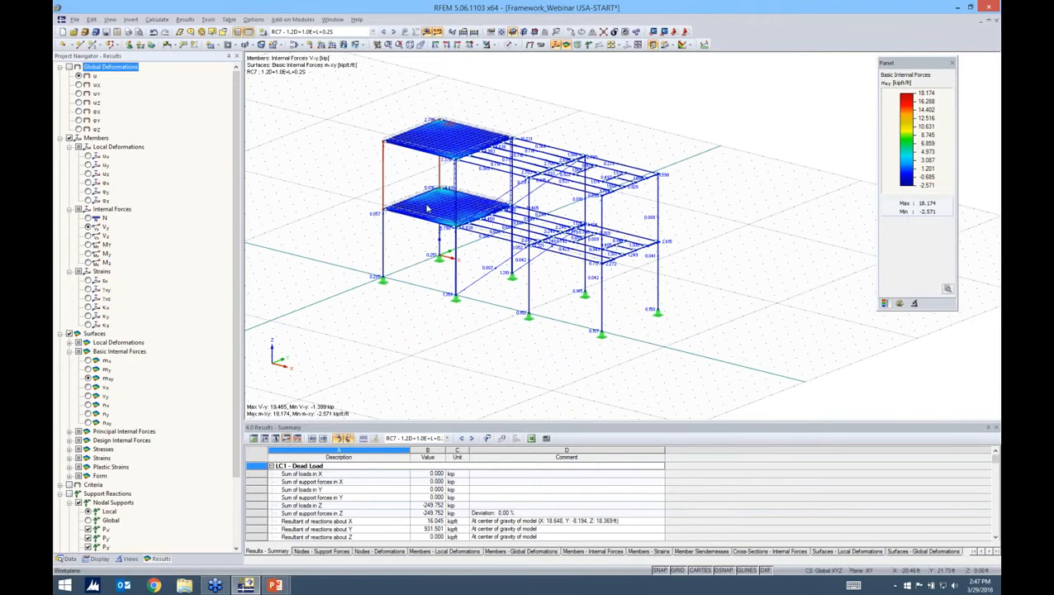
{"action": "left_click", "coordinate": [398, 146]}
{"action": "left_click", "coordinate": [515, 45]}
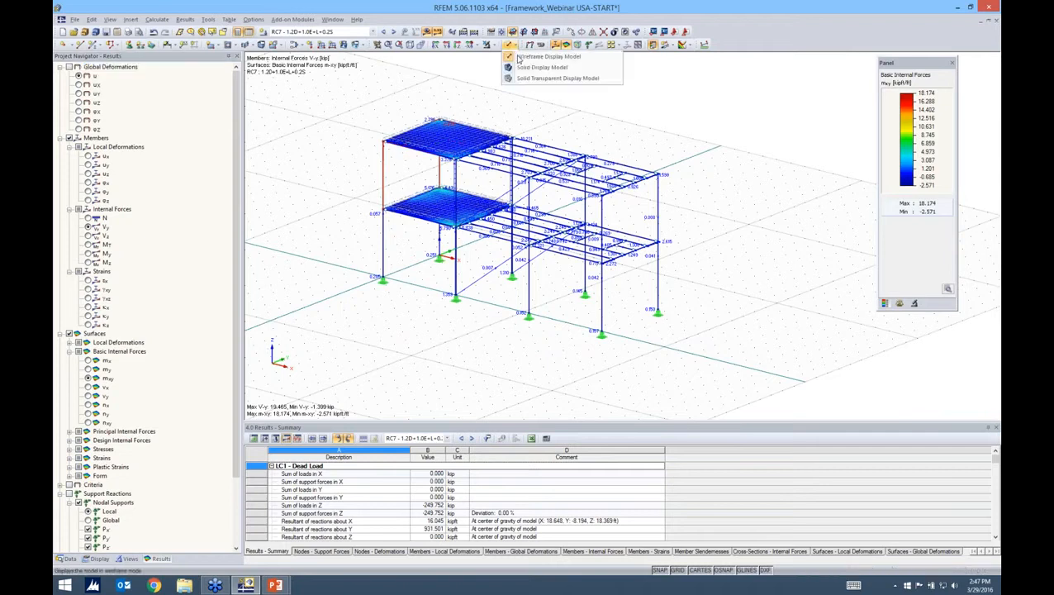
{"action": "left_click", "coordinate": [519, 57]}
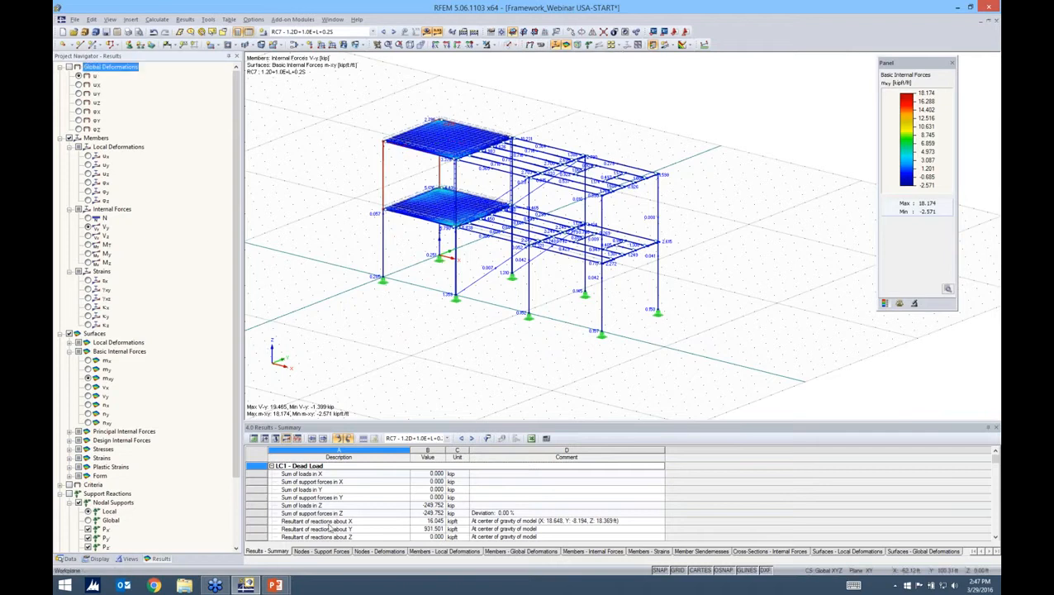
Switch to the PowerPoint slide show, view the Story Shear and Drift slide, and return to RFEM.
{"action": "mouse_move", "coordinate": [277, 586]}
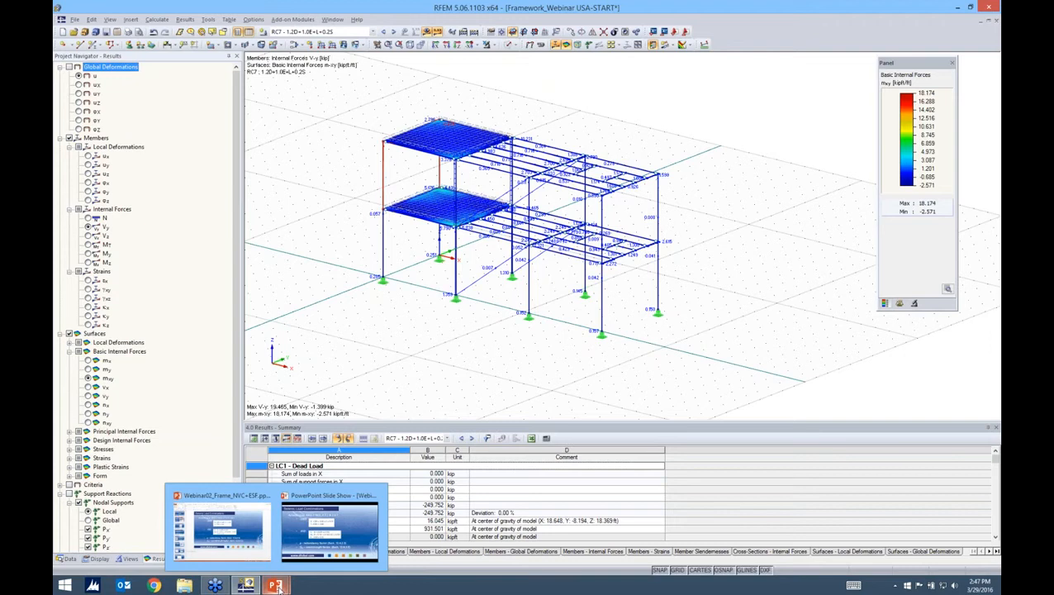
{"action": "key", "text": "alt+Tab"}
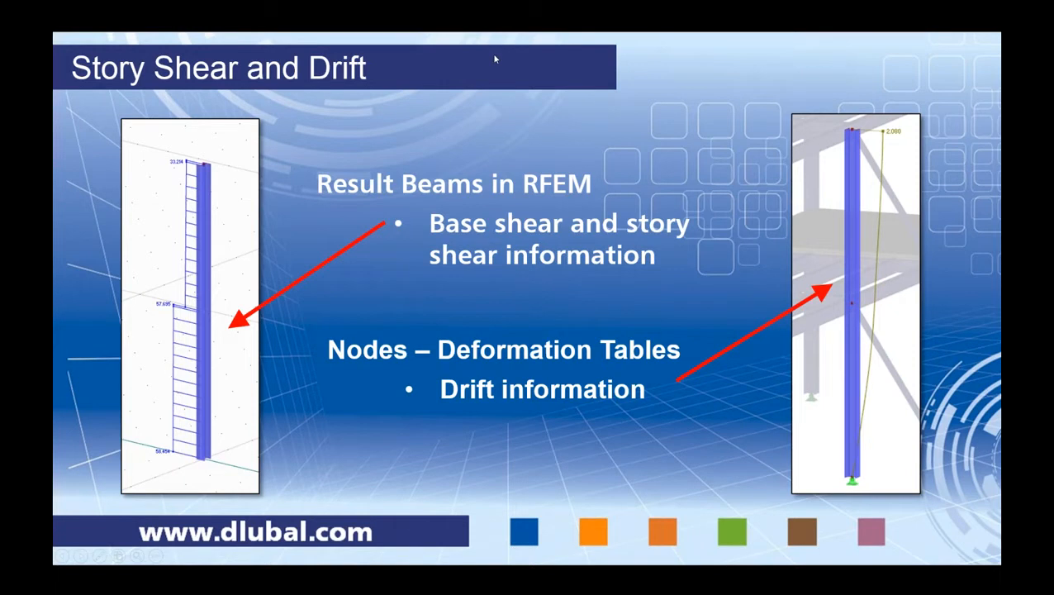
{"action": "key", "text": "alt+Tab"}
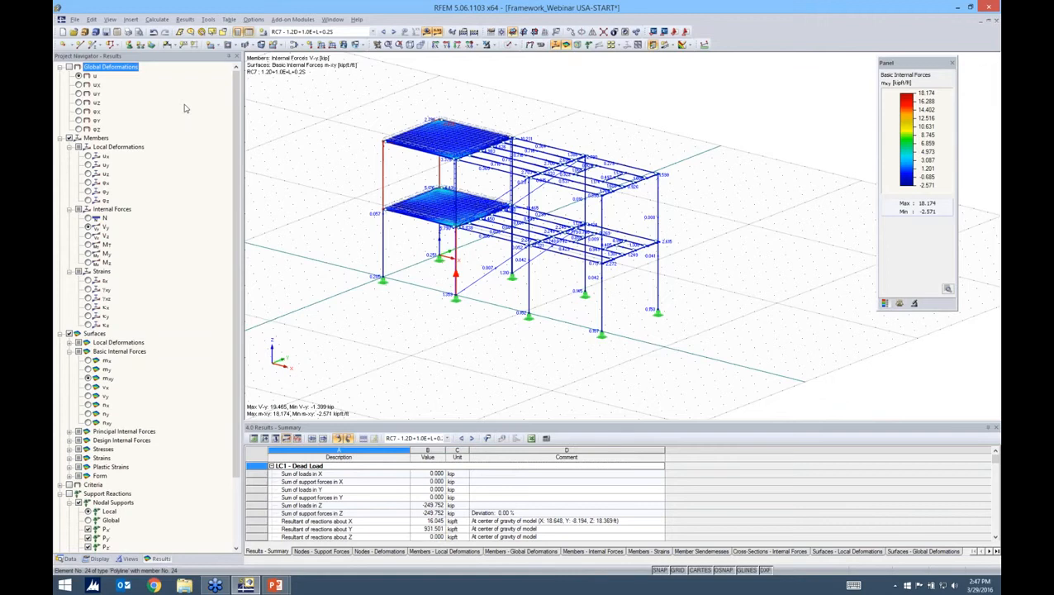
Copy the full-height corner column at the frame's far end to a free spot beside the structure, accepting deletion of the results.
{"action": "left_click", "coordinate": [665, 246]}
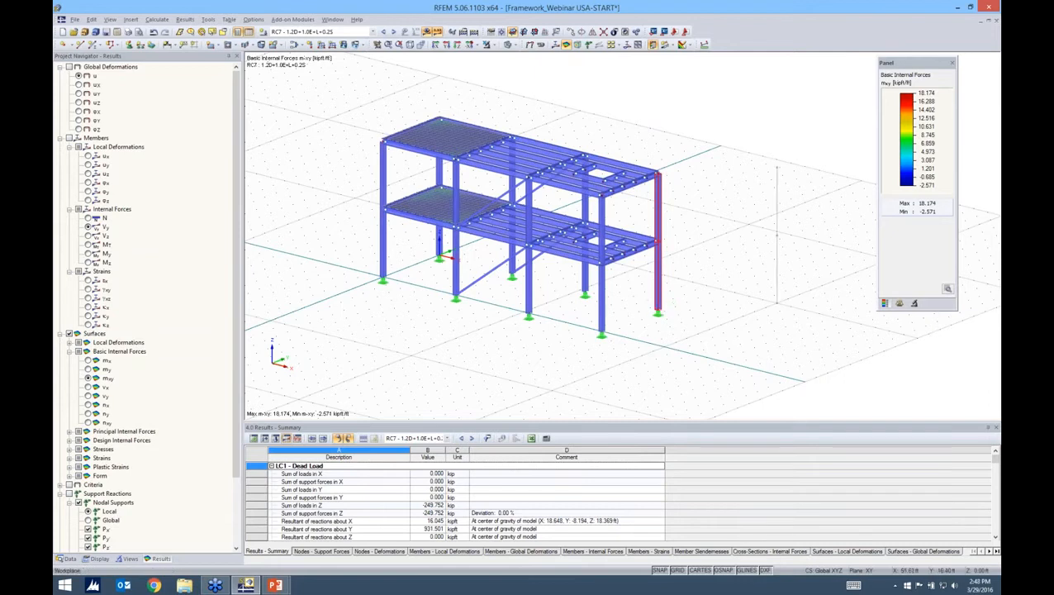
{"action": "key", "text": "Delete"}
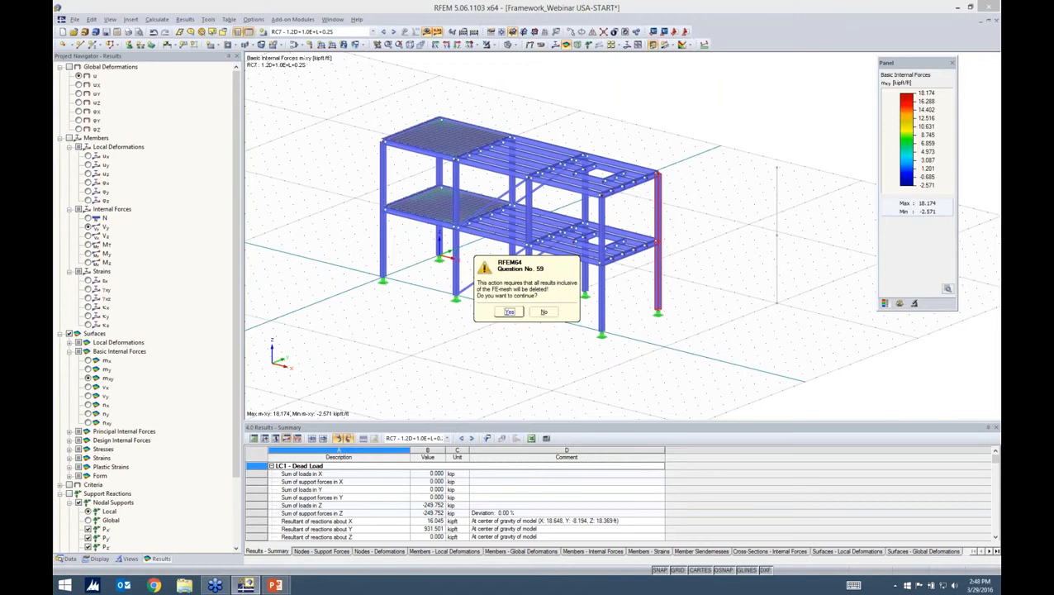
{"action": "key", "text": "Return"}
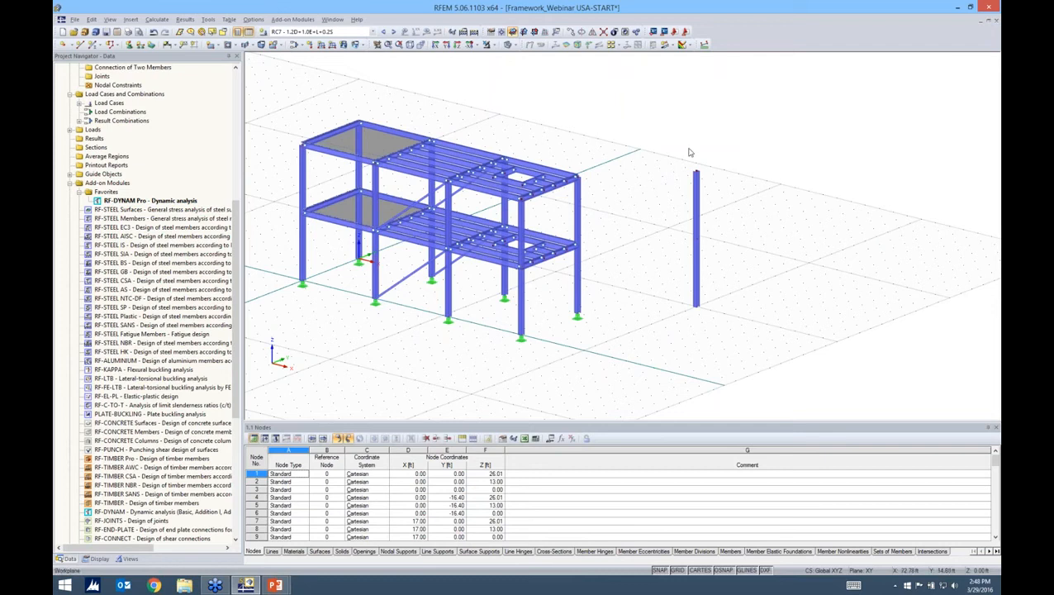
Open the copied column's two members for editing and change their member type to Result Beam.
{"action": "left_click", "coordinate": [696, 178]}
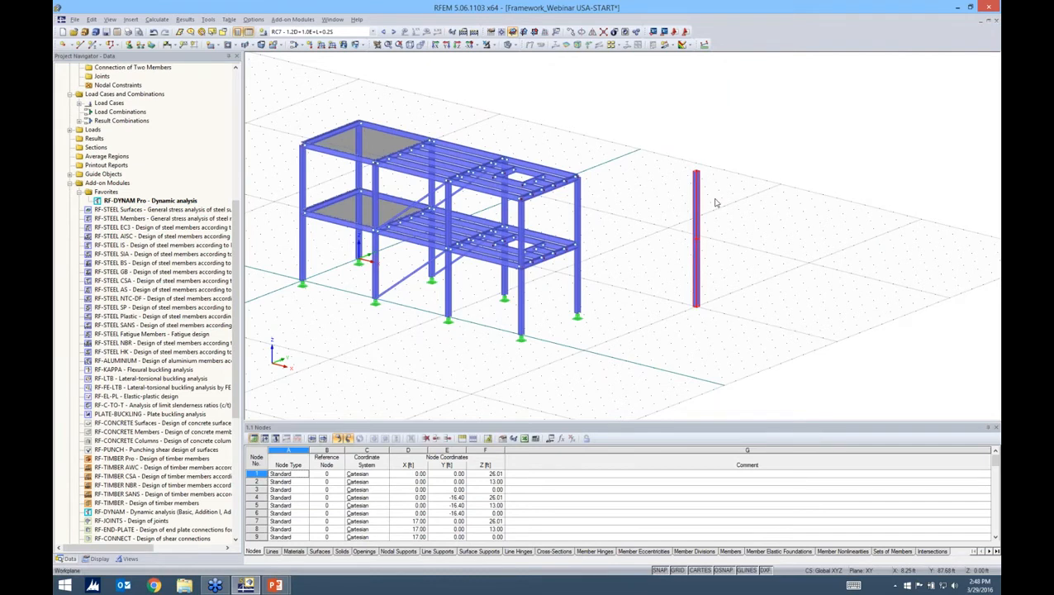
{"action": "right_click", "coordinate": [697, 184]}
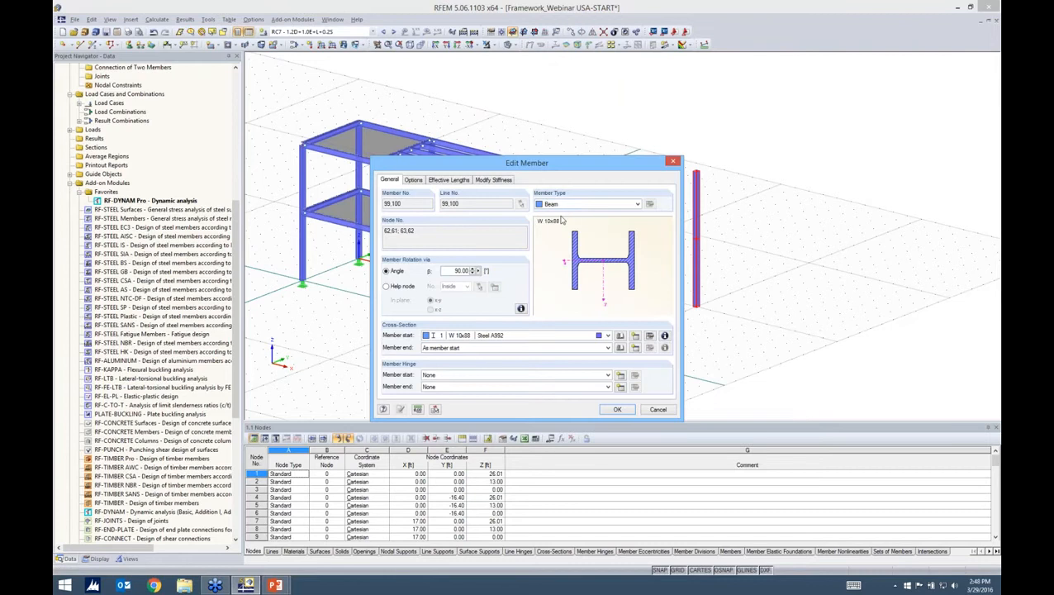
{"action": "left_click", "coordinate": [570, 204]}
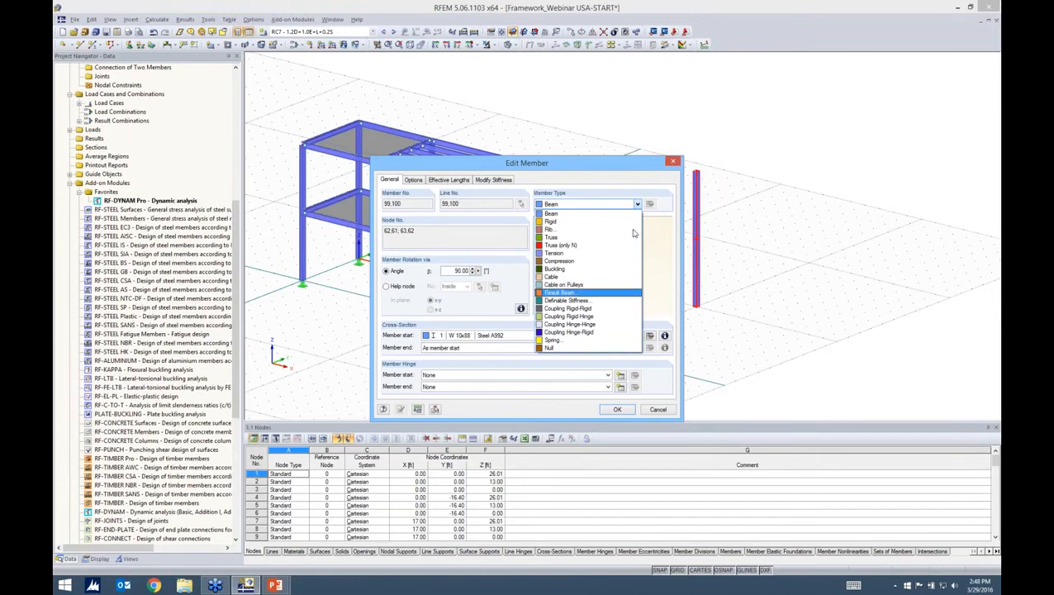
{"action": "left_click", "coordinate": [579, 292]}
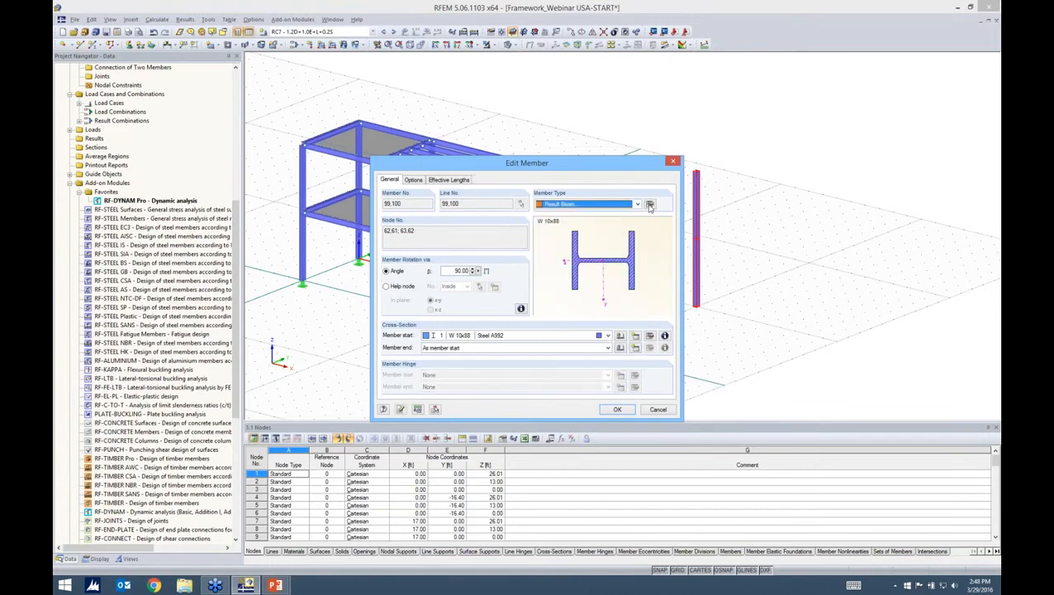
Set the result beams' parameters to integrate stresses and forces from listed include objects, and apply the member edit.
{"action": "left_click", "coordinate": [650, 205]}
{"action": "left_click_drag", "start_coordinate": [469, 144], "coordinate": [555, 97]}
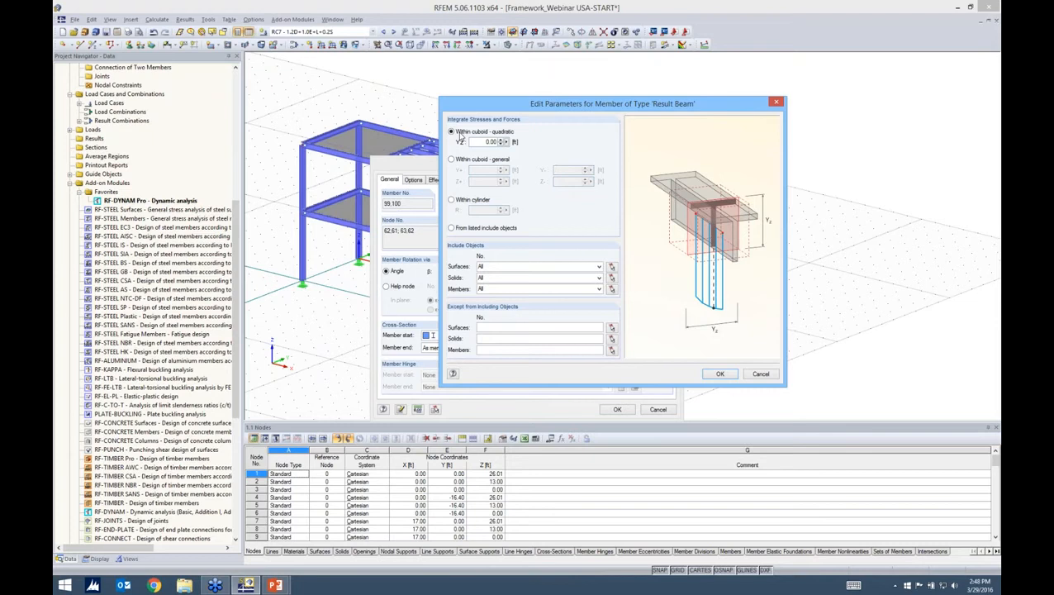
{"action": "left_click", "coordinate": [452, 227]}
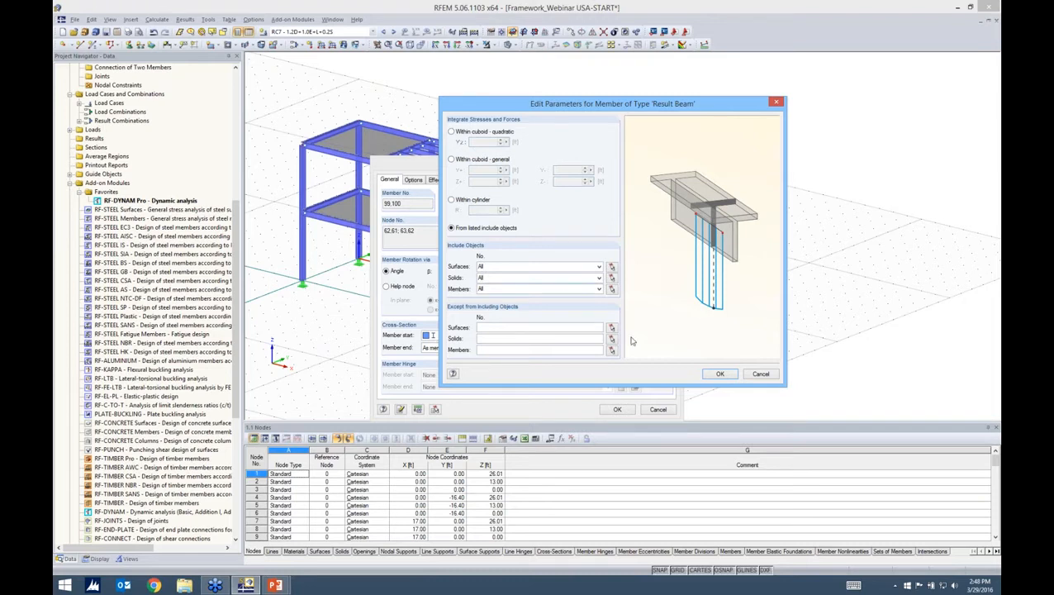
{"action": "key", "text": "Return"}
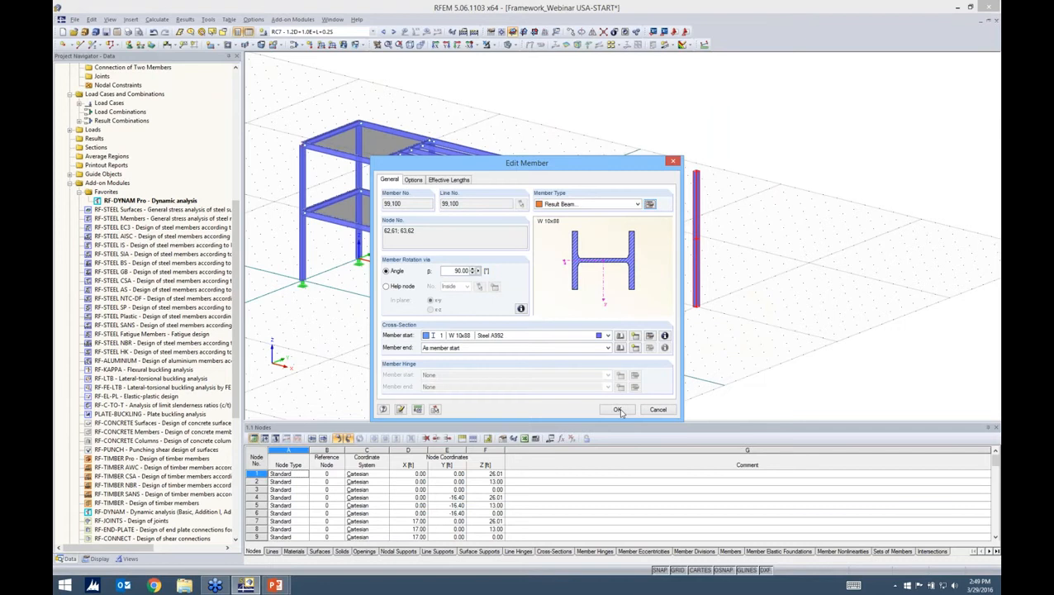
{"action": "left_click", "coordinate": [618, 410]}
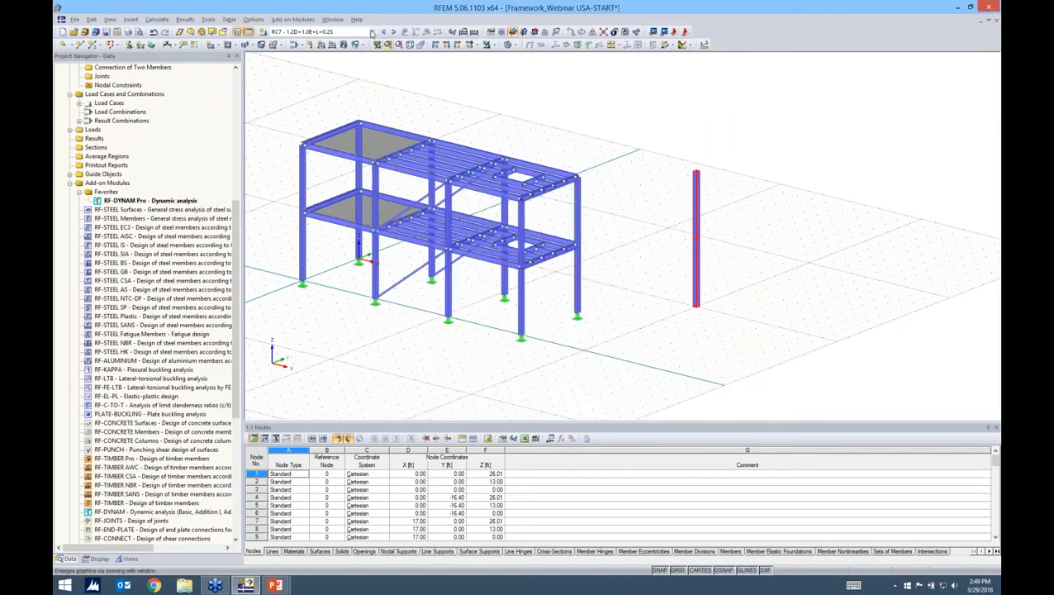
Make RF-DYNAM Pro the current load case and calculate its results.
{"action": "left_click", "coordinate": [373, 32]}
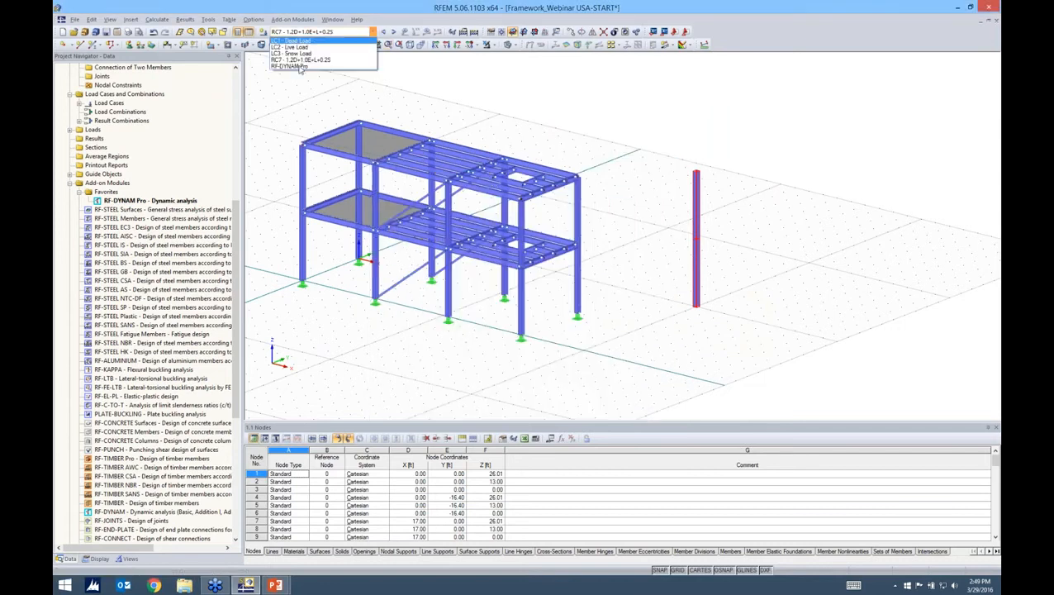
{"action": "left_click", "coordinate": [291, 66]}
{"action": "left_click", "coordinate": [428, 32]}
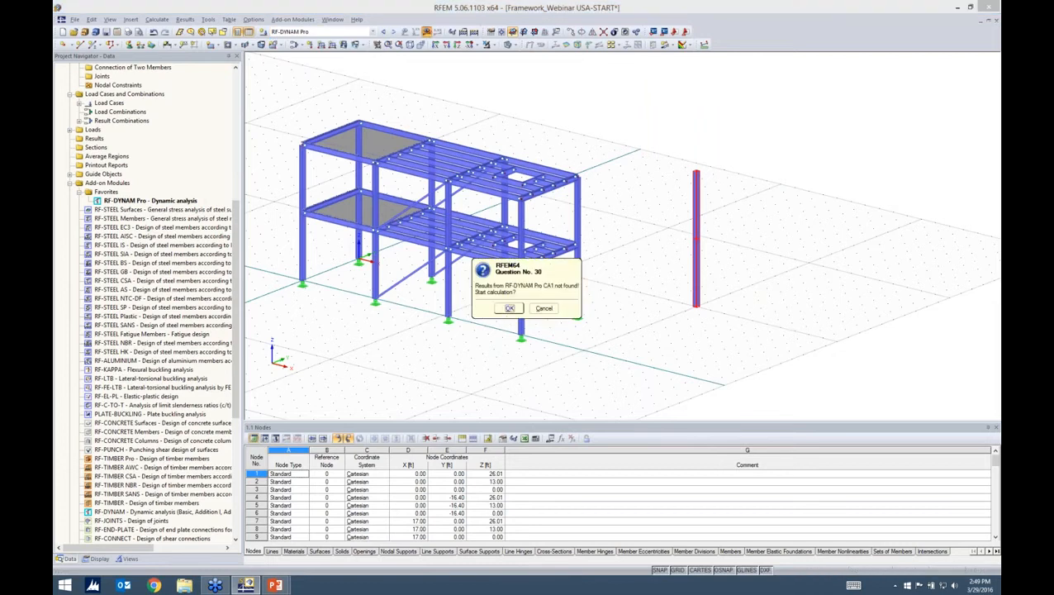
{"action": "left_click", "coordinate": [509, 308]}
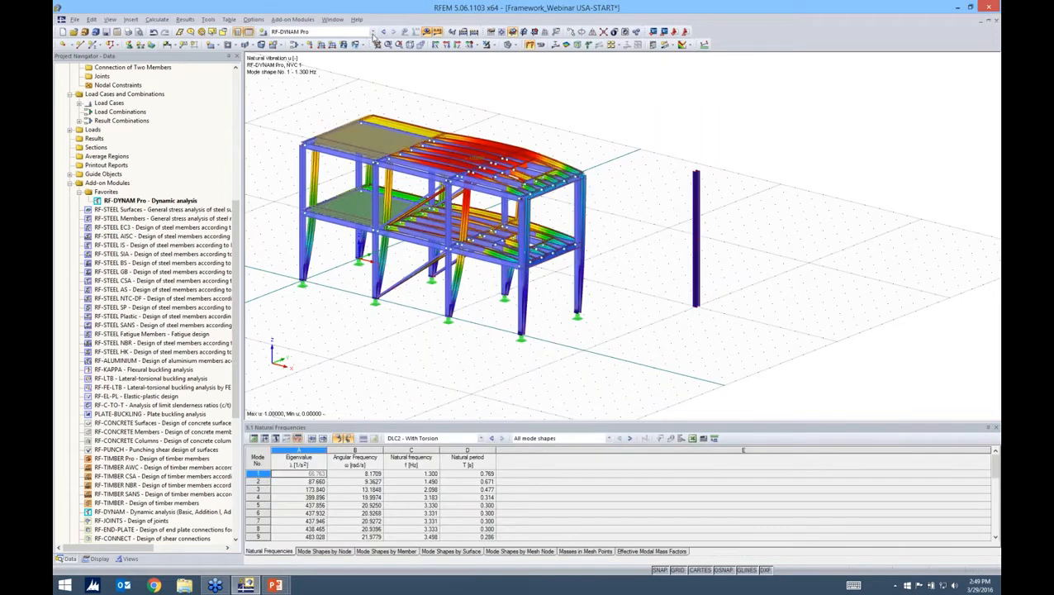
Calculate result combination RC7 - 1.2D+1.0E+L+0.2S and turn on the member results showing shear force Vy.
{"action": "left_click", "coordinate": [372, 32]}
{"action": "left_click", "coordinate": [328, 137]}
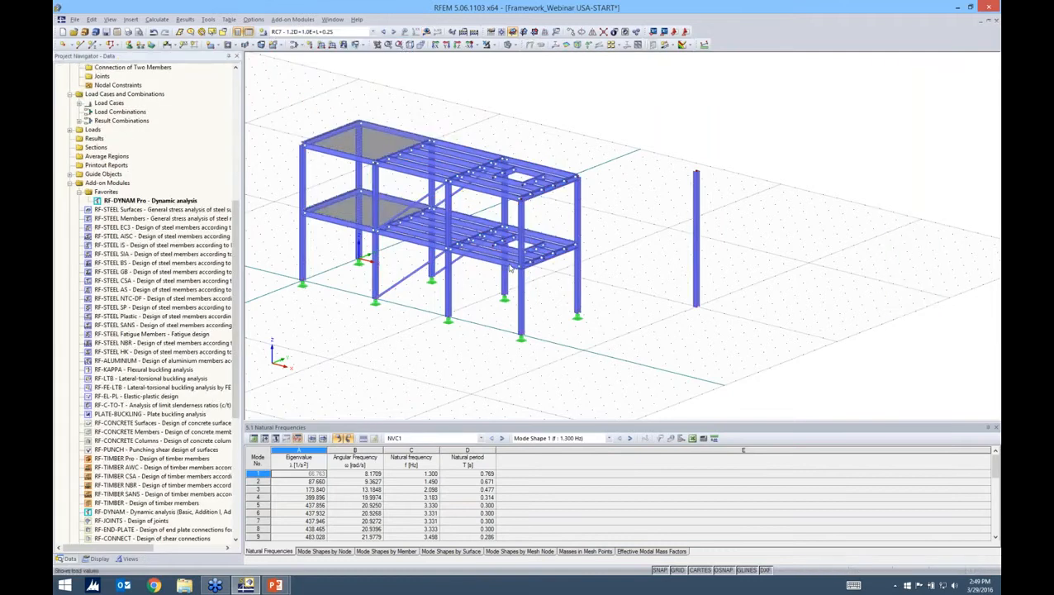
{"action": "left_click", "coordinate": [426, 32]}
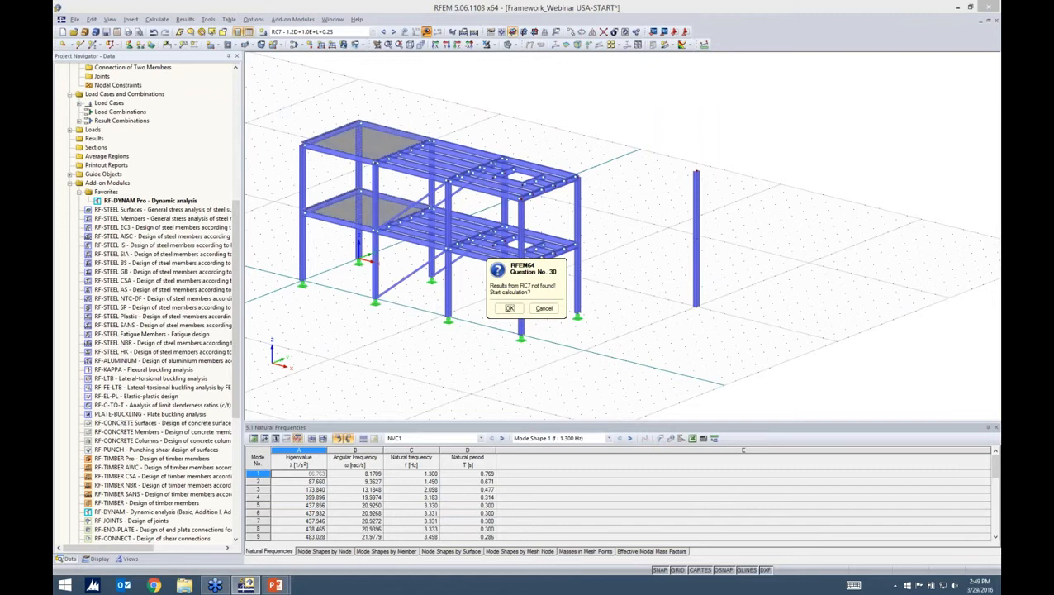
{"action": "key", "text": "Return"}
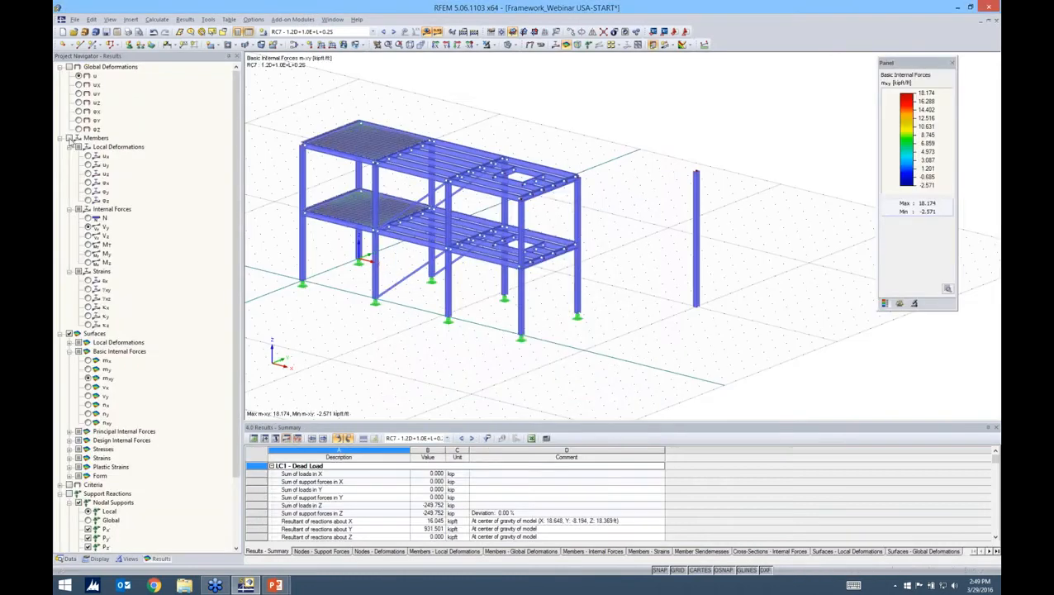
{"action": "left_click", "coordinate": [70, 138]}
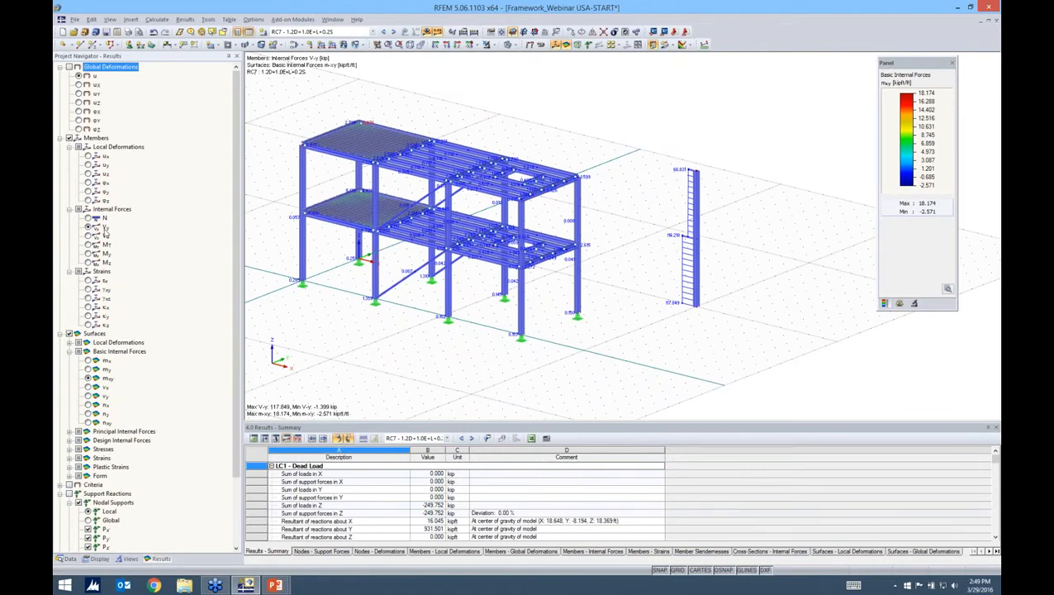
Show the members' local axis systems to check the result beam's y and z directions, and hide them again.
{"action": "middle_click_drag", "start_coordinate": [652, 314], "coordinate": [671, 327]}
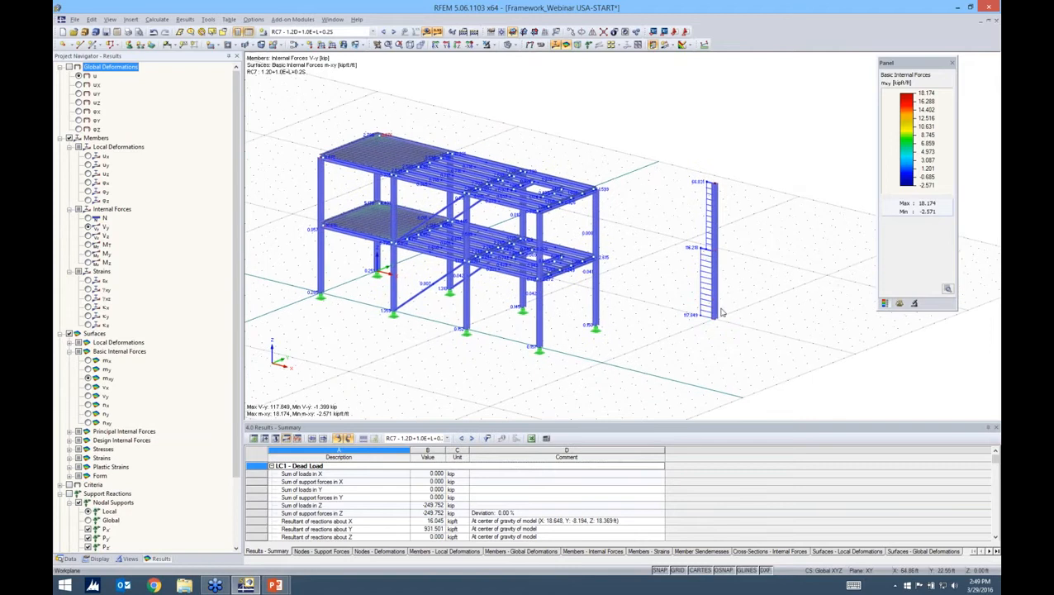
{"action": "right_click", "coordinate": [718, 302]}
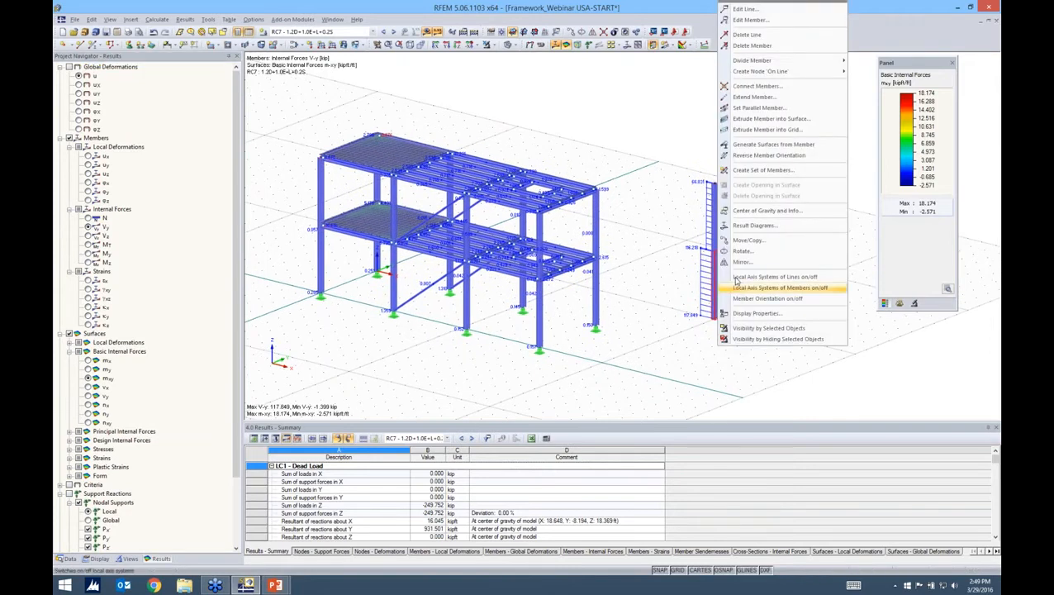
{"action": "left_click", "coordinate": [737, 288]}
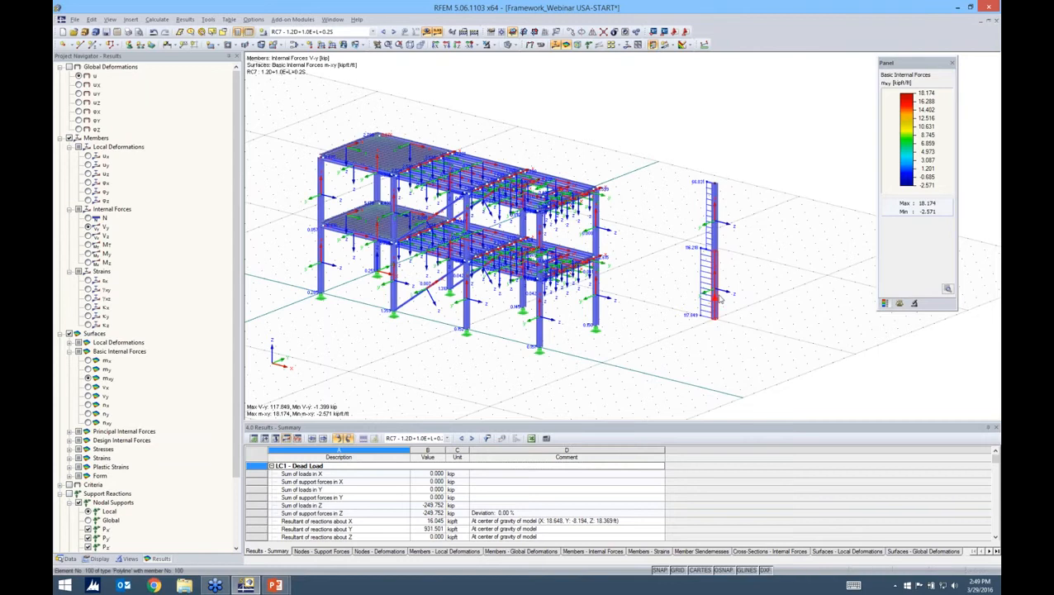
{"action": "scroll", "coordinate": [720, 300], "scroll_direction": "up", "scroll_amount": 2}
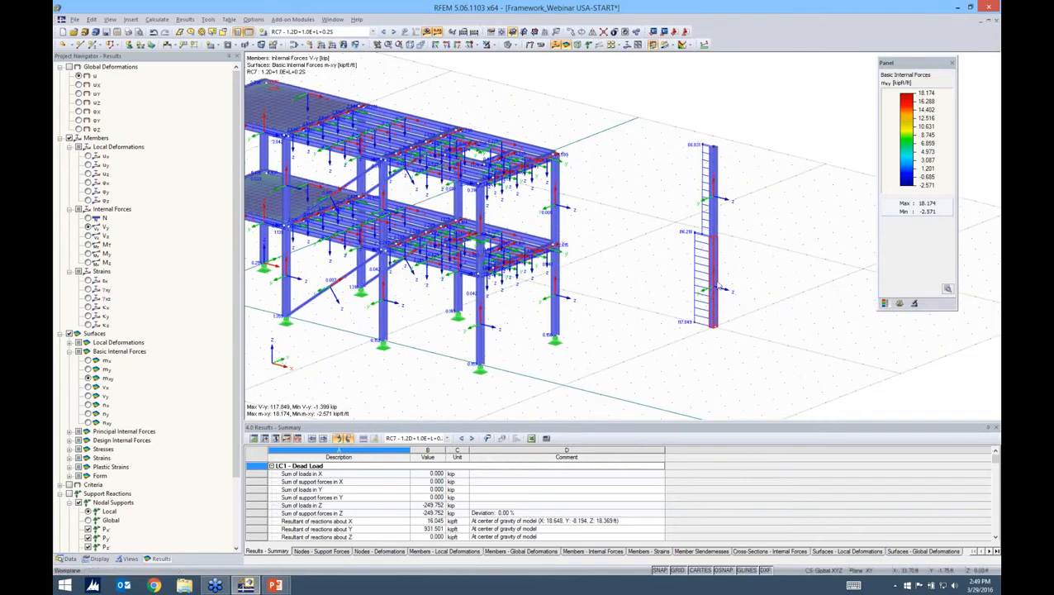
{"action": "right_click", "coordinate": [719, 285]}
{"action": "left_click", "coordinate": [729, 283]}
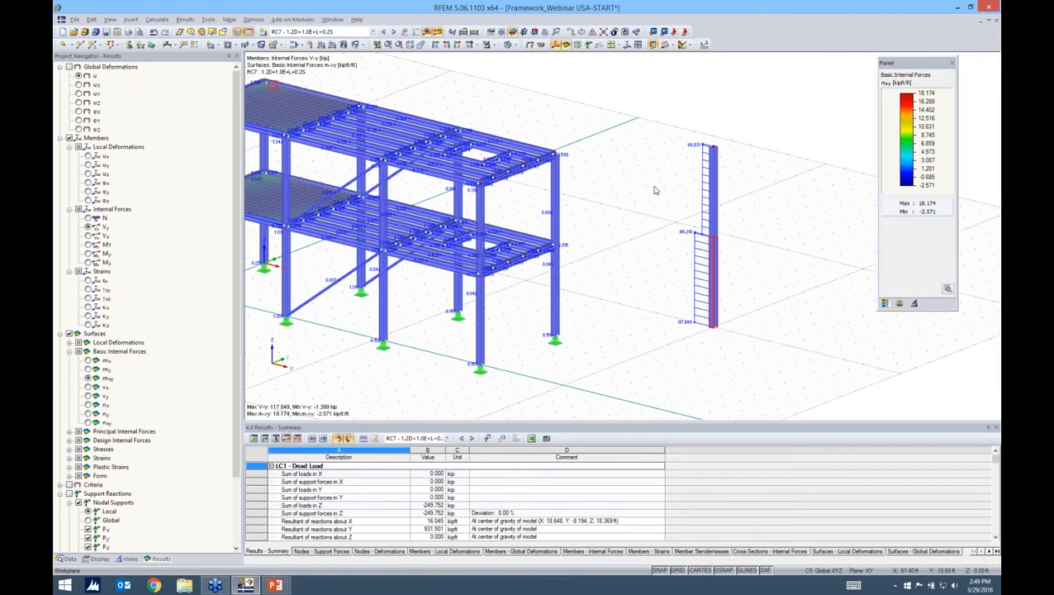
Examine the result beam's story shear diagrams, switching the member internal force from Vy to Vz.
{"action": "middle_click_drag", "start_coordinate": [654, 191], "coordinate": [685, 219], "text": "ctrl"}
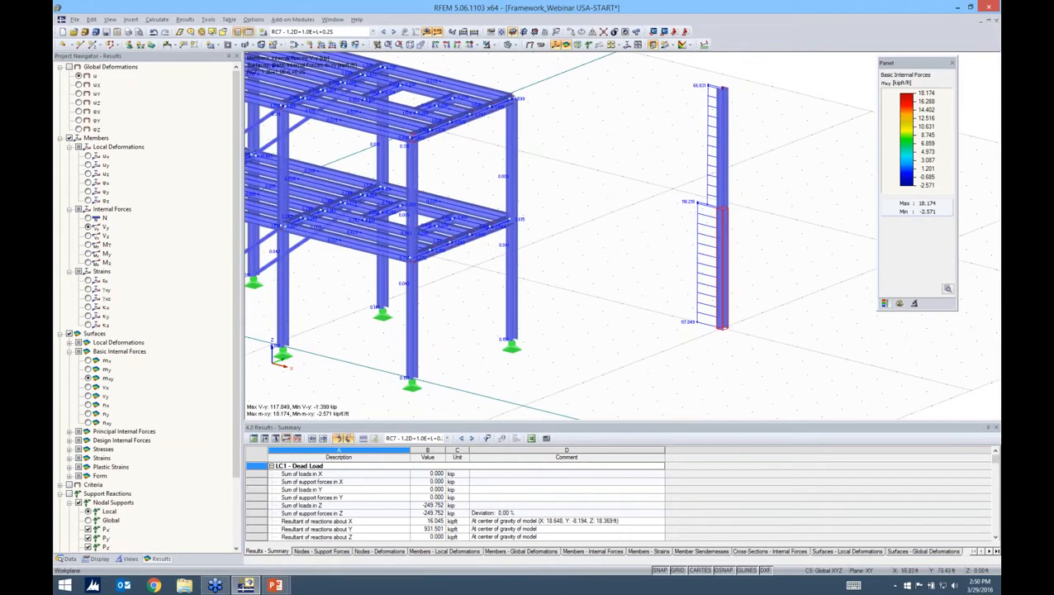
{"action": "middle_click_drag", "start_coordinate": [698, 89], "coordinate": [689, 106]}
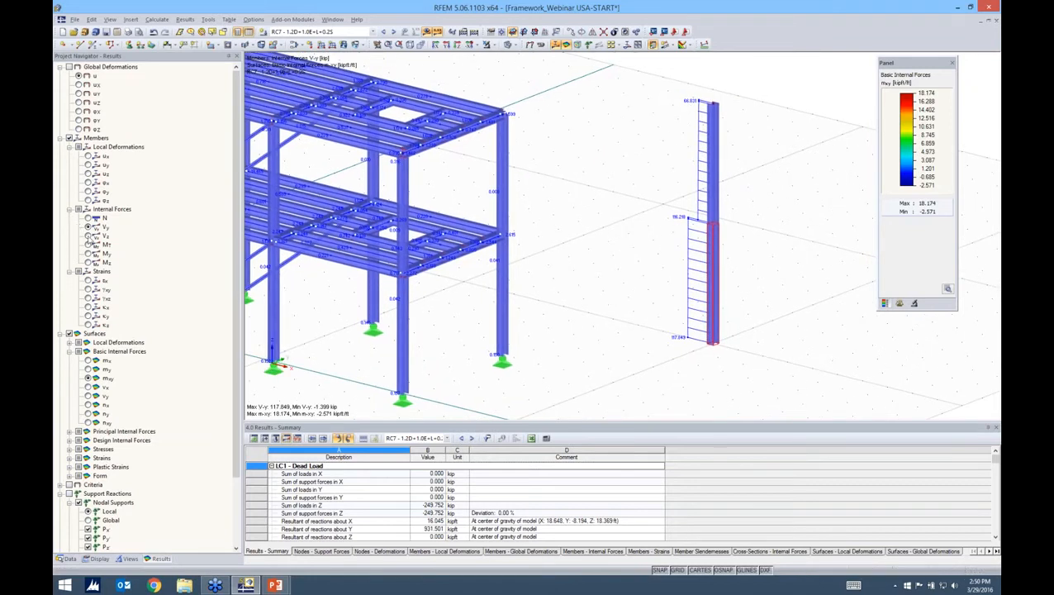
{"action": "left_click", "coordinate": [88, 236]}
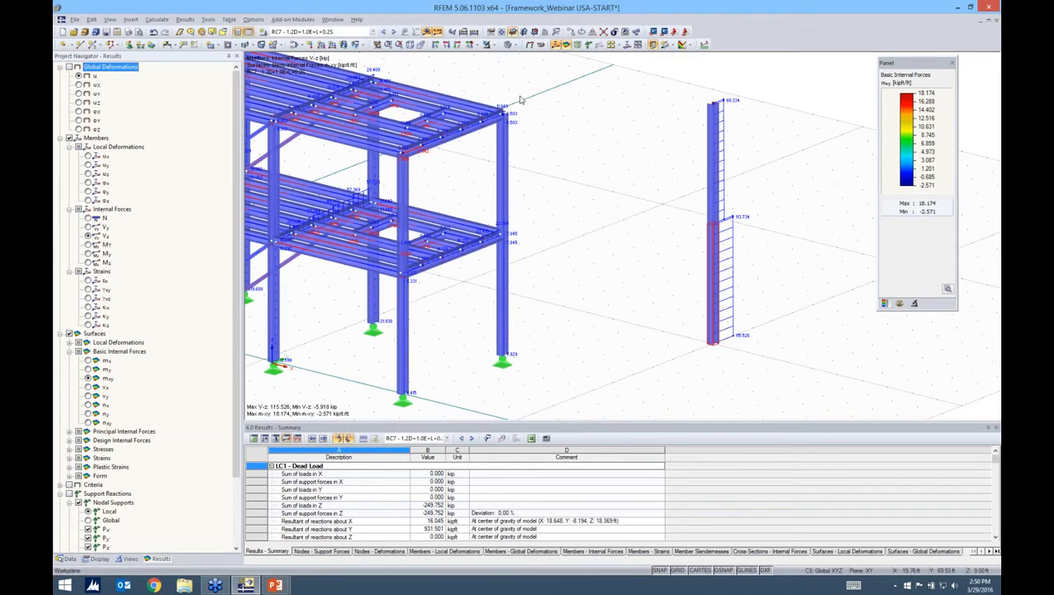
{"action": "middle_click_drag", "start_coordinate": [521, 100], "coordinate": [570, 124]}
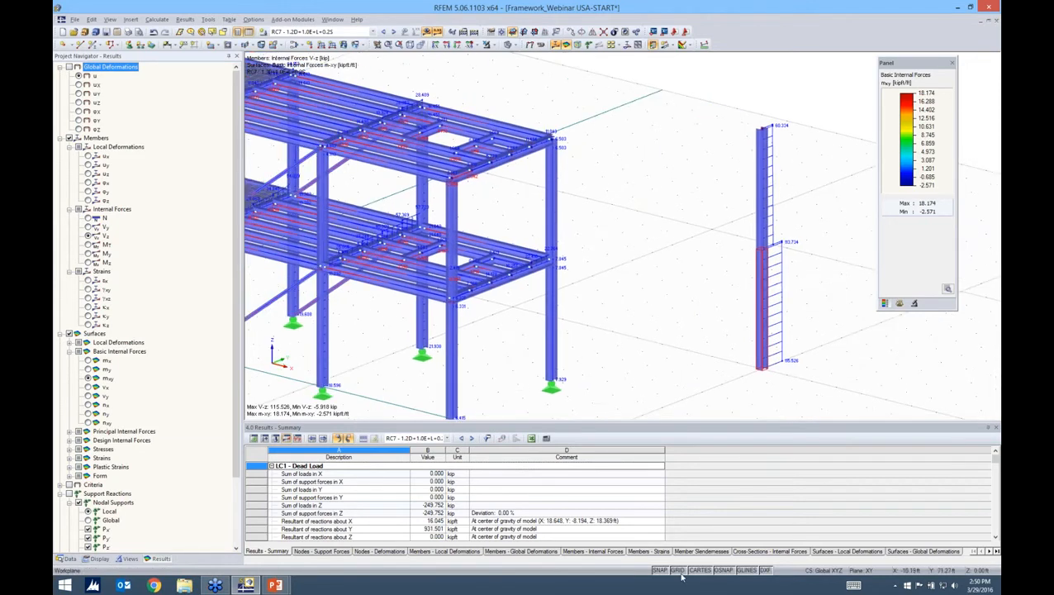
{"action": "scroll", "coordinate": [340, 131], "scroll_direction": "down", "scroll_amount": 4}
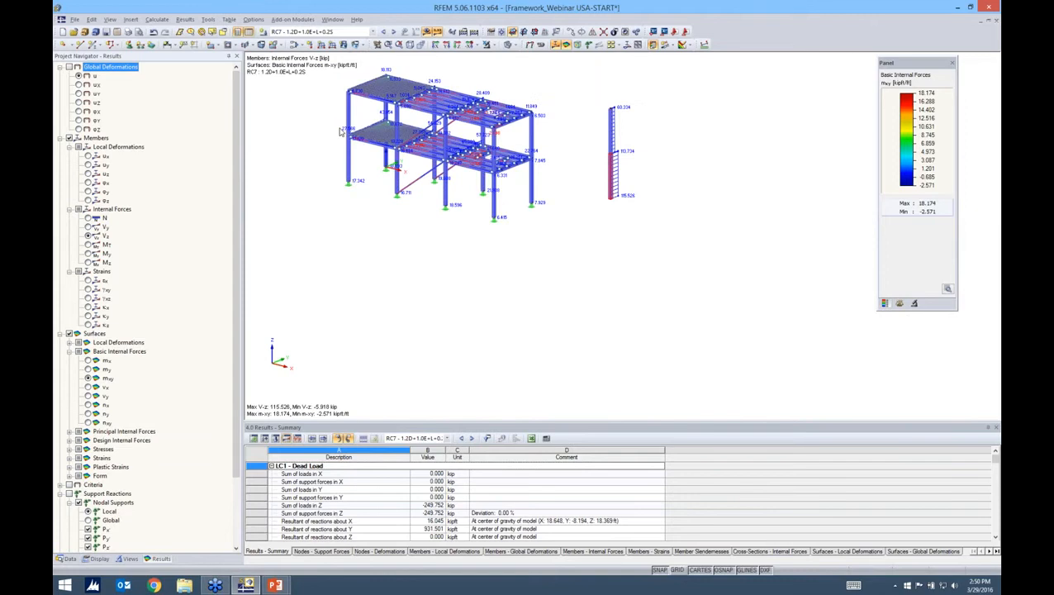
{"action": "middle_click_drag", "start_coordinate": [340, 131], "coordinate": [407, 172]}
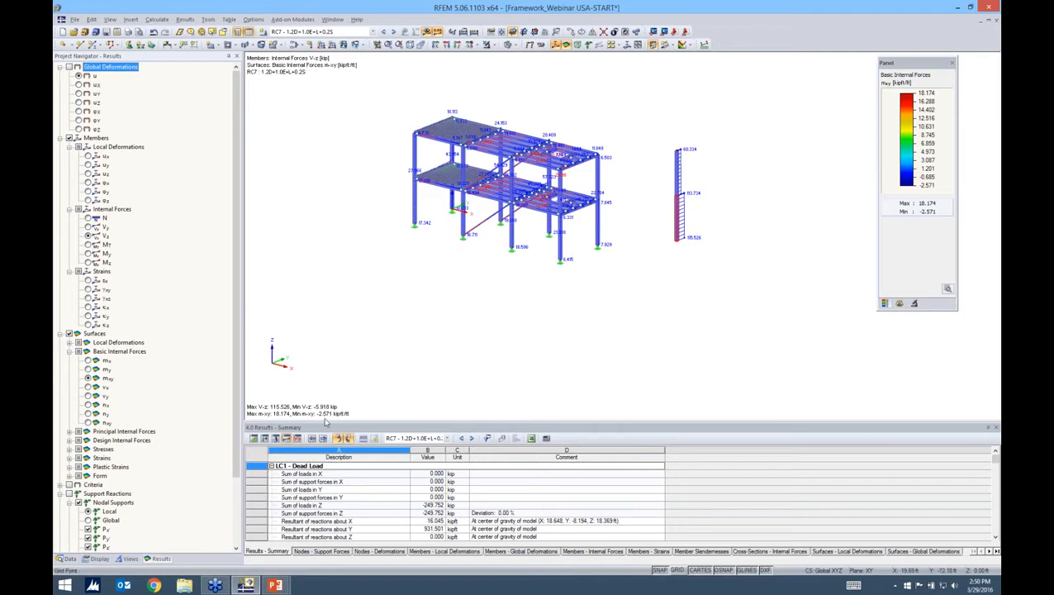
View the Story Shear and Drift slide in PowerPoint, return to RFEM and display the global deformations u.
{"action": "key", "text": "alt+Tab"}
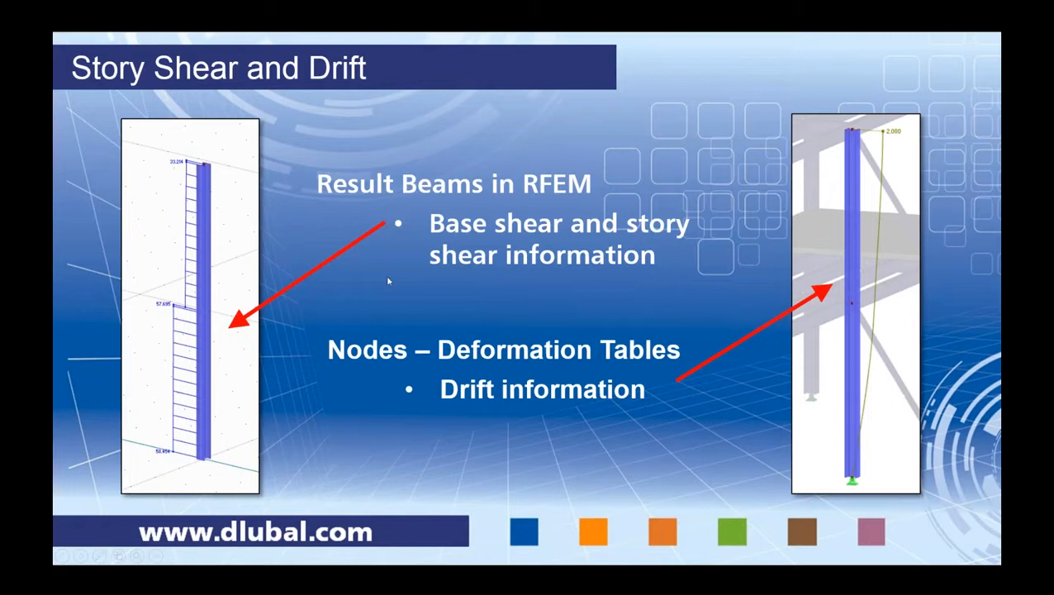
{"action": "key", "text": "alt+Tab"}
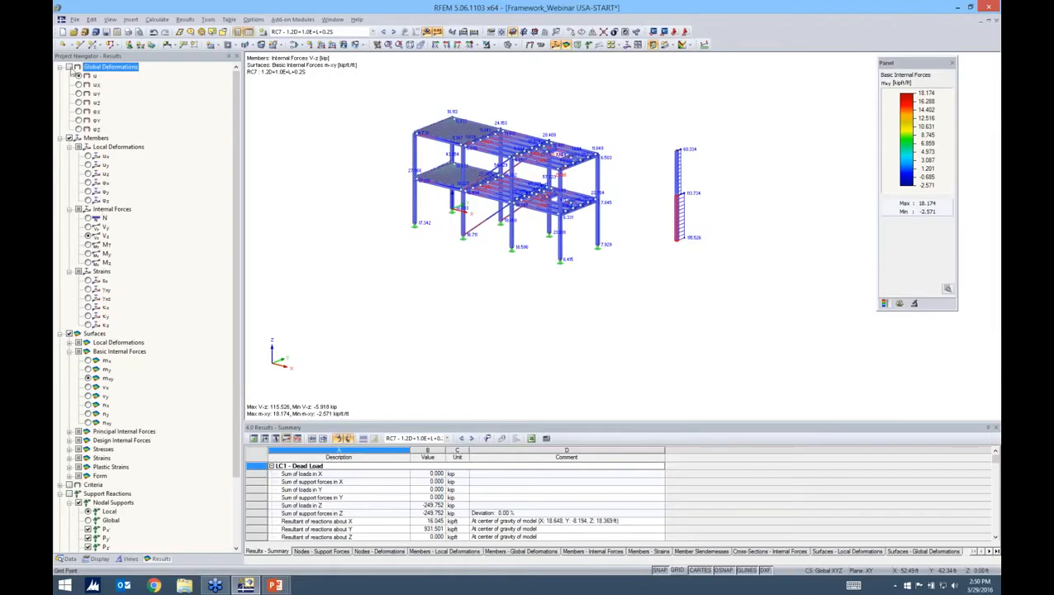
{"action": "left_click", "coordinate": [509, 46]}
{"action": "left_click", "coordinate": [510, 46]}
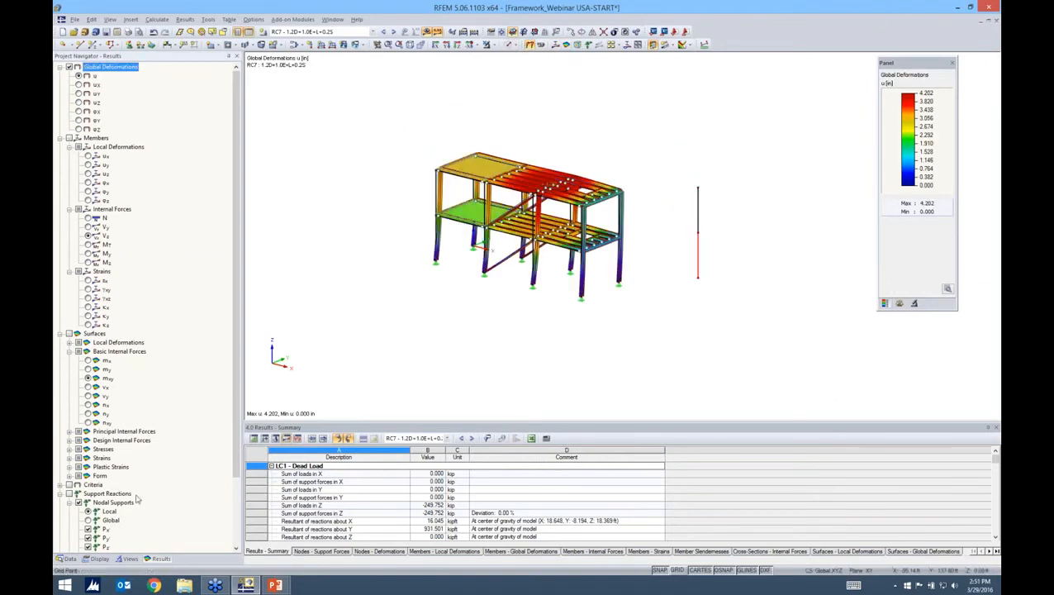
Change the deformation display of members from colored cross-sections to lines.
{"action": "left_click", "coordinate": [99, 560]}
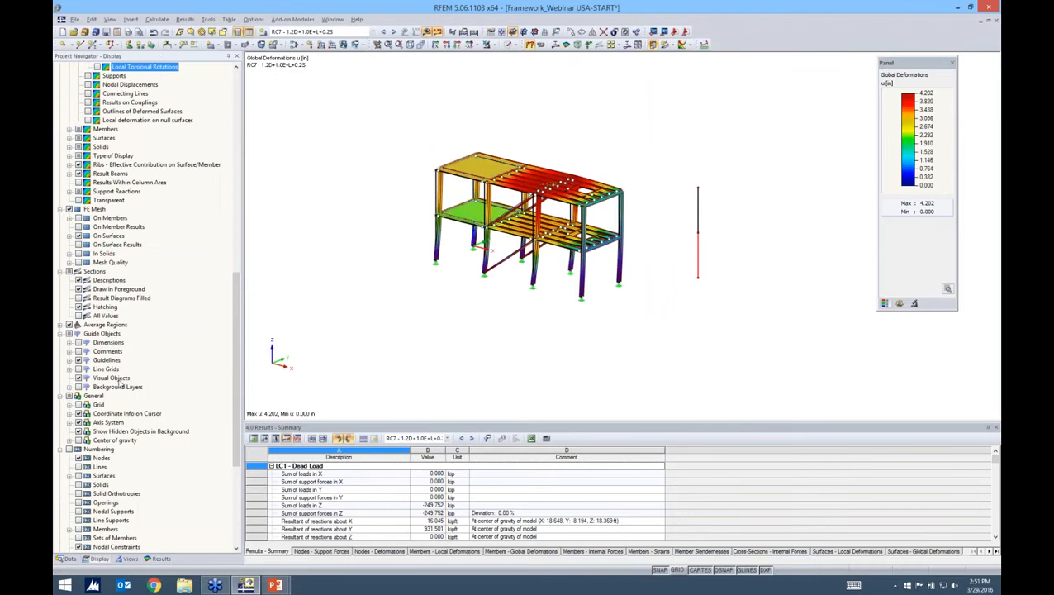
{"action": "scroll", "coordinate": [100, 147], "scroll_direction": "up", "scroll_amount": 1}
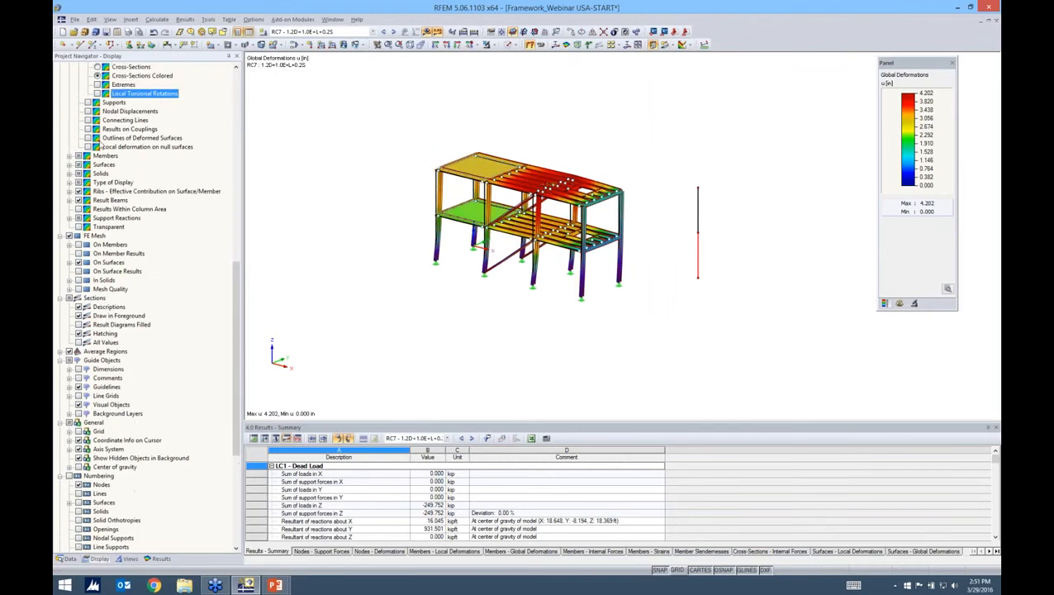
{"action": "scroll", "coordinate": [101, 146], "scroll_direction": "up", "scroll_amount": 3}
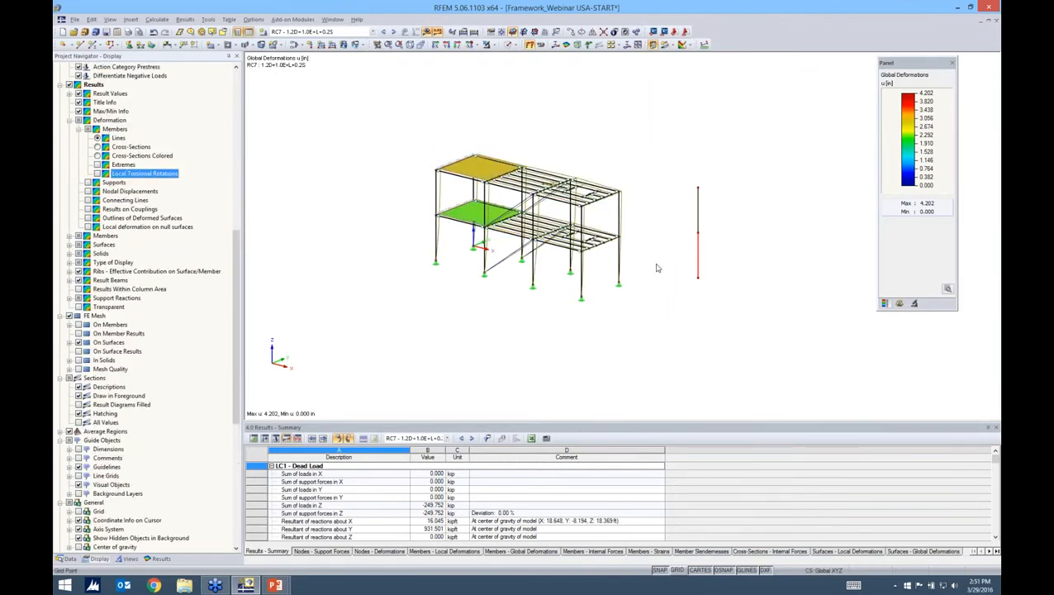
{"action": "scroll", "coordinate": [658, 268], "scroll_direction": "up", "scroll_amount": 1}
{"action": "scroll", "coordinate": [465, 257], "scroll_direction": "up", "scroll_amount": 1}
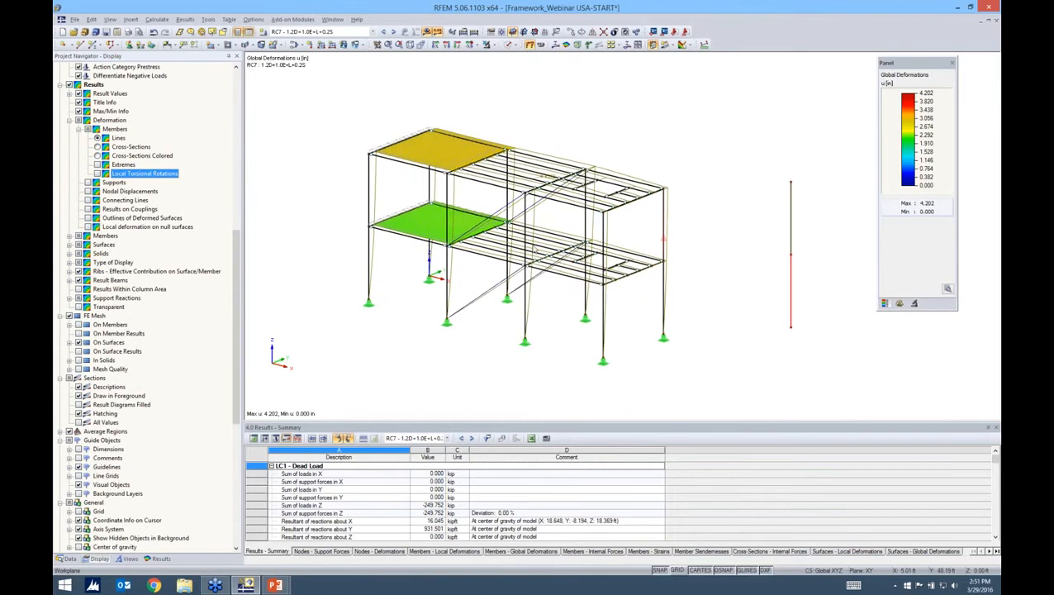
Filter the deformation diagrams alternately to lower-story columns 2,6,12,24,42,54,86,98 and upper-story columns 1,5,11,23,41,53,85,97, ending on the lower-story group.
{"action": "left_click", "coordinate": [914, 303]}
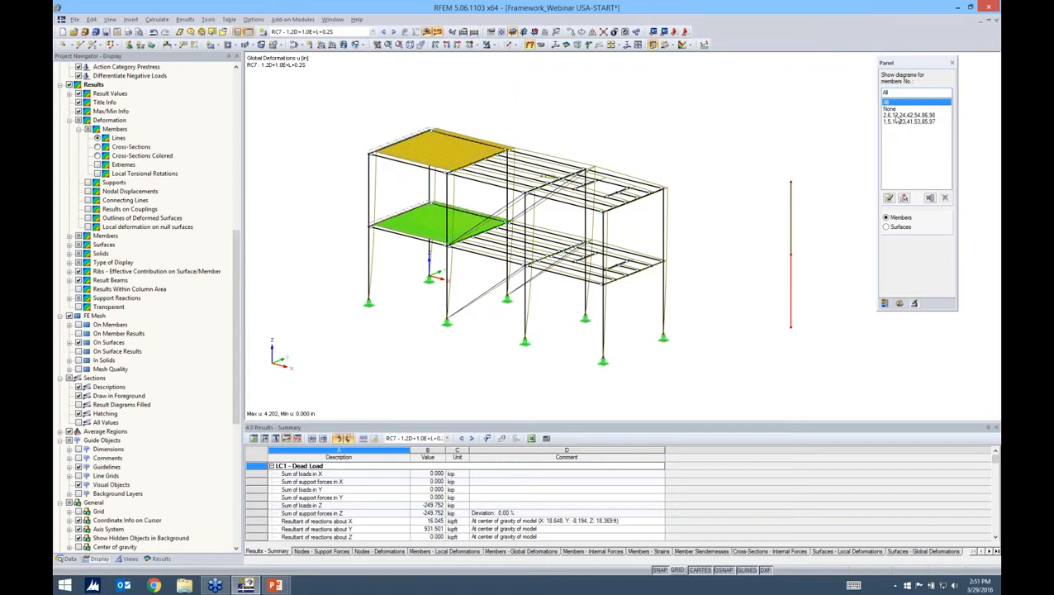
{"action": "left_click", "coordinate": [898, 115]}
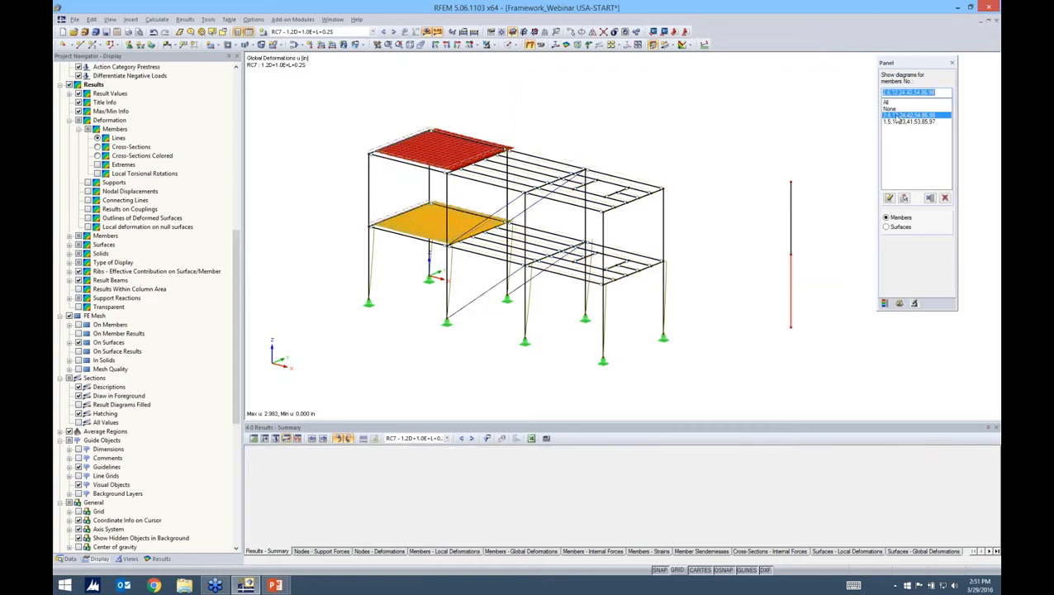
{"action": "left_click", "coordinate": [898, 122]}
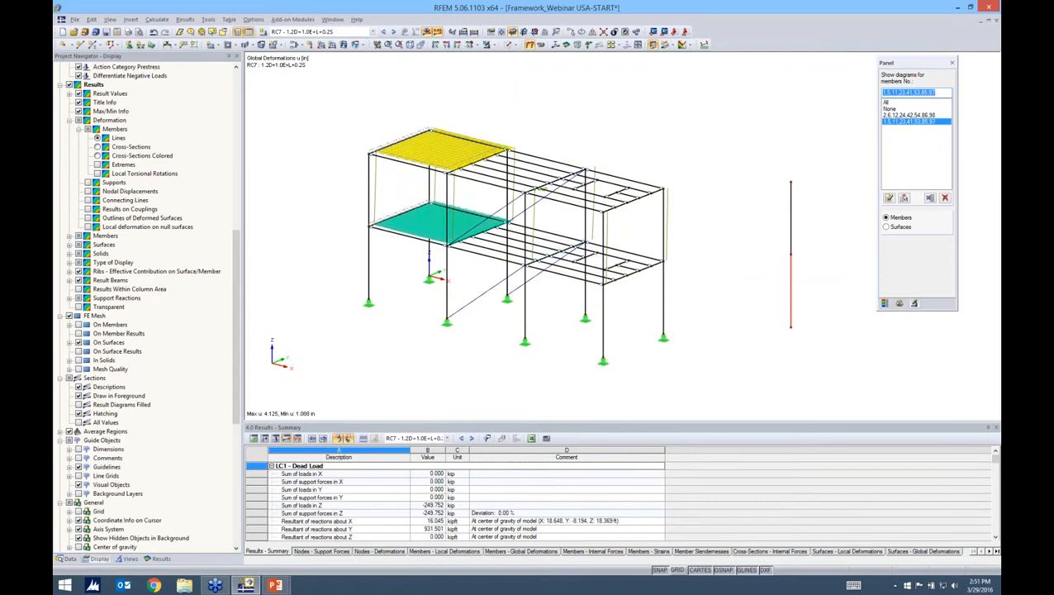
{"action": "middle_click_drag", "start_coordinate": [670, 246], "coordinate": [593, 214], "text": "ctrl"}
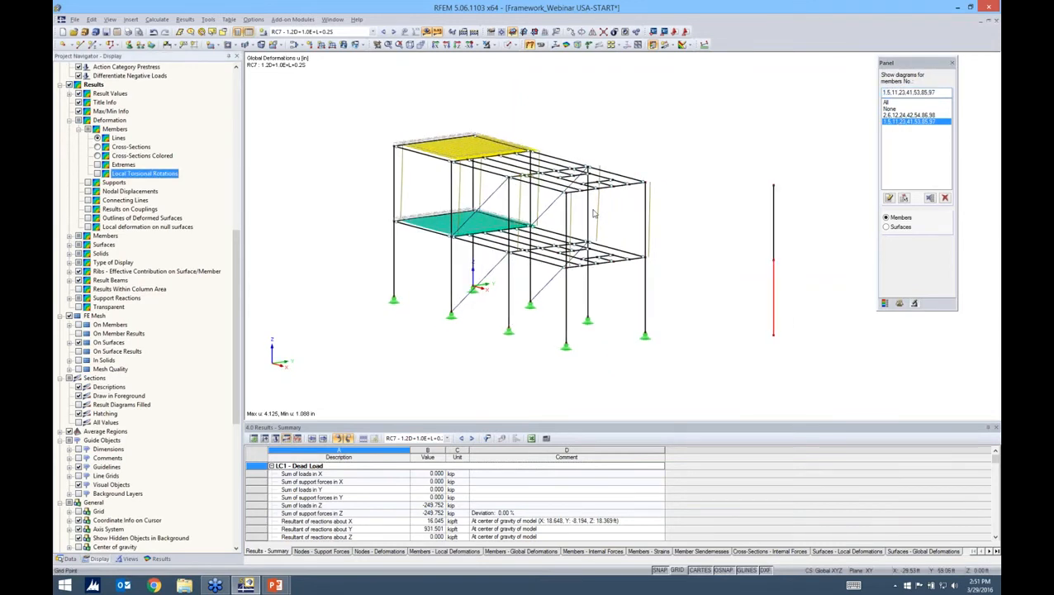
{"action": "scroll", "coordinate": [607, 208], "scroll_direction": "up", "scroll_amount": 3}
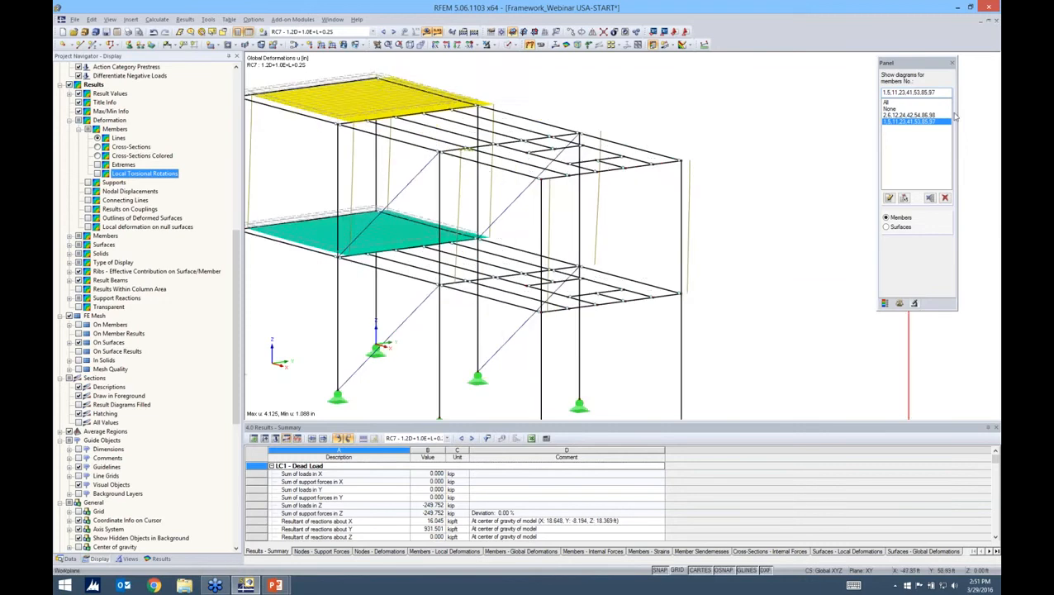
{"action": "left_click", "coordinate": [909, 115]}
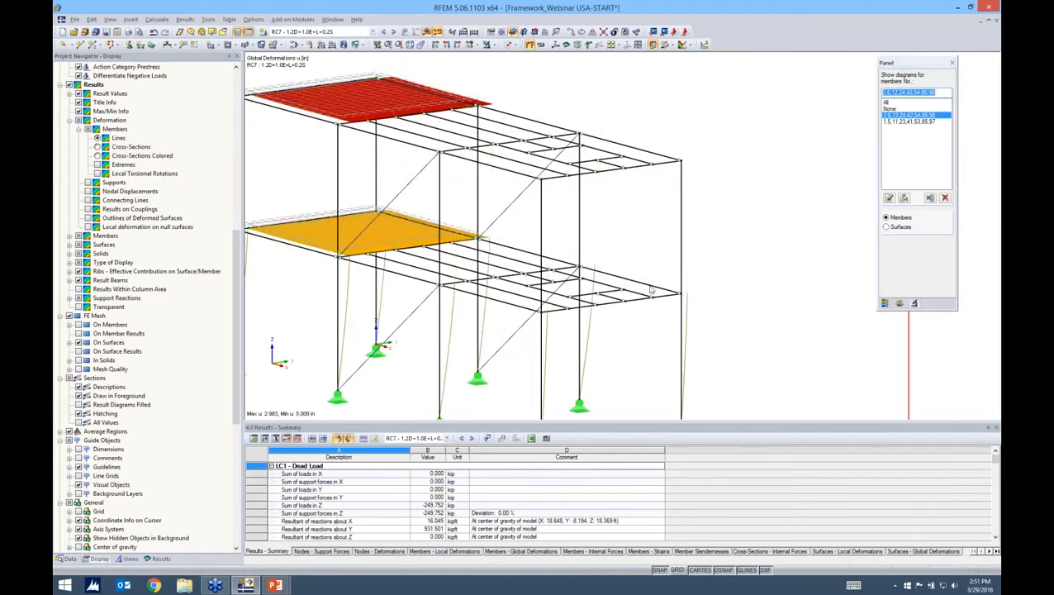
Filter the deformation diagrams to upper-story columns 1,5,11,23,41,53,85,97 and inspect them from different angles.
{"action": "left_click", "coordinate": [918, 121]}
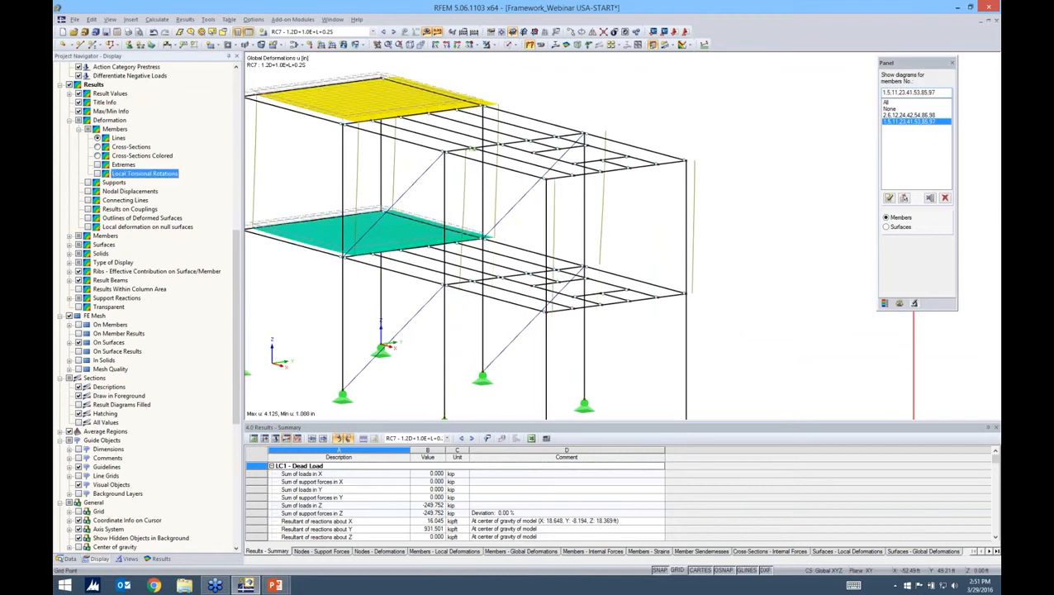
{"action": "middle_click_drag", "start_coordinate": [460, 231], "coordinate": [501, 212], "text": "ctrl"}
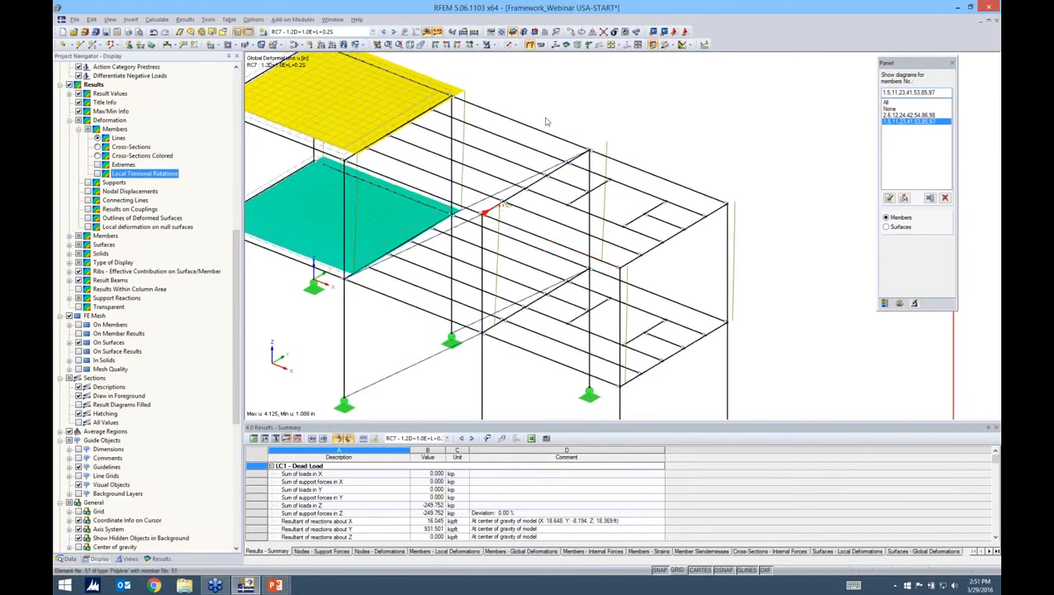
{"action": "middle_click_drag", "start_coordinate": [545, 122], "coordinate": [487, 341], "text": "ctrl"}
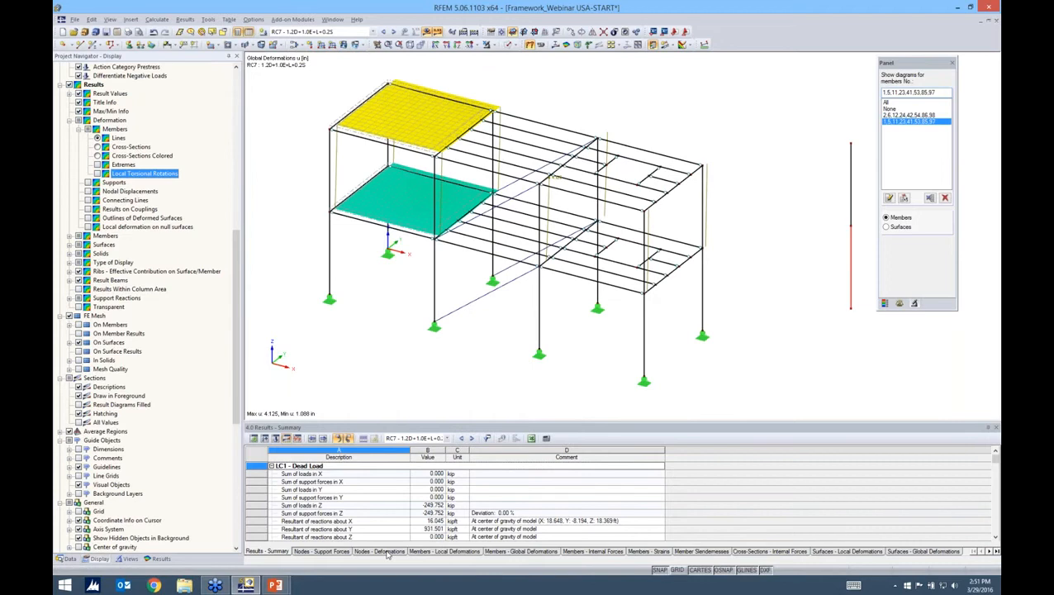
Show the nodal deformations in an enlarged results table, limited to the selected column nodes 32, 33 and 34.
{"action": "left_click", "coordinate": [385, 551]}
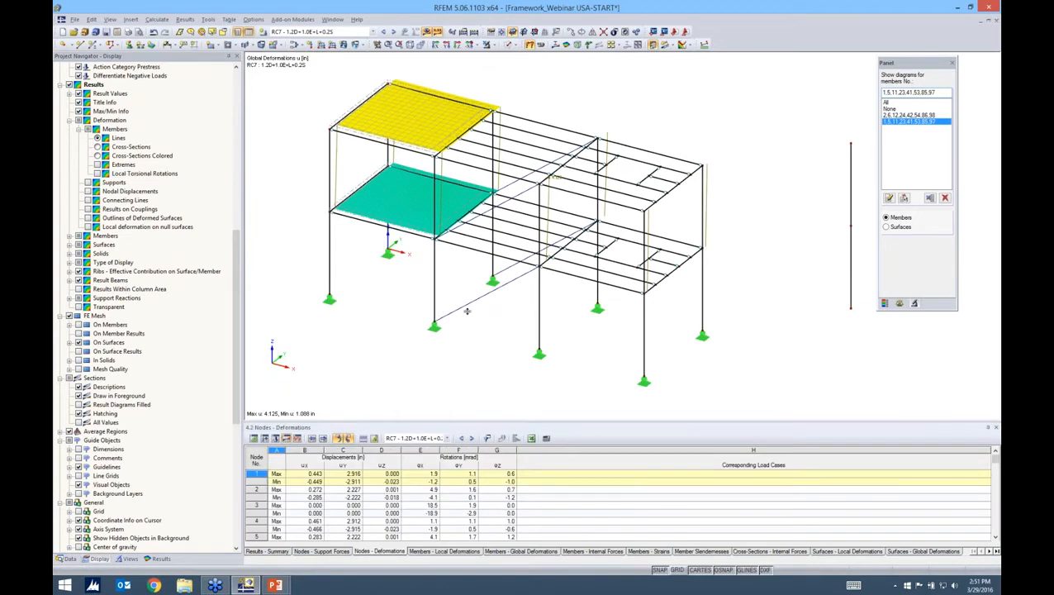
{"action": "left_click_drag", "start_coordinate": [467, 424], "coordinate": [467, 313]}
{"action": "middle_click_drag", "start_coordinate": [555, 176], "coordinate": [555, 210], "text": "ctrl"}
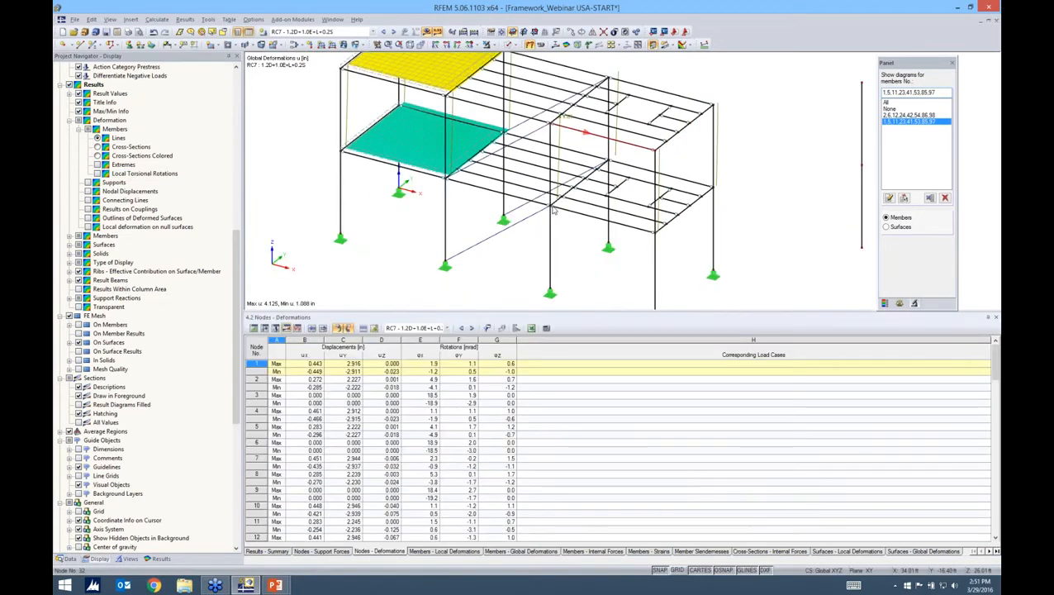
{"action": "left_click", "coordinate": [551, 292]}
{"action": "left_click", "coordinate": [551, 293]}
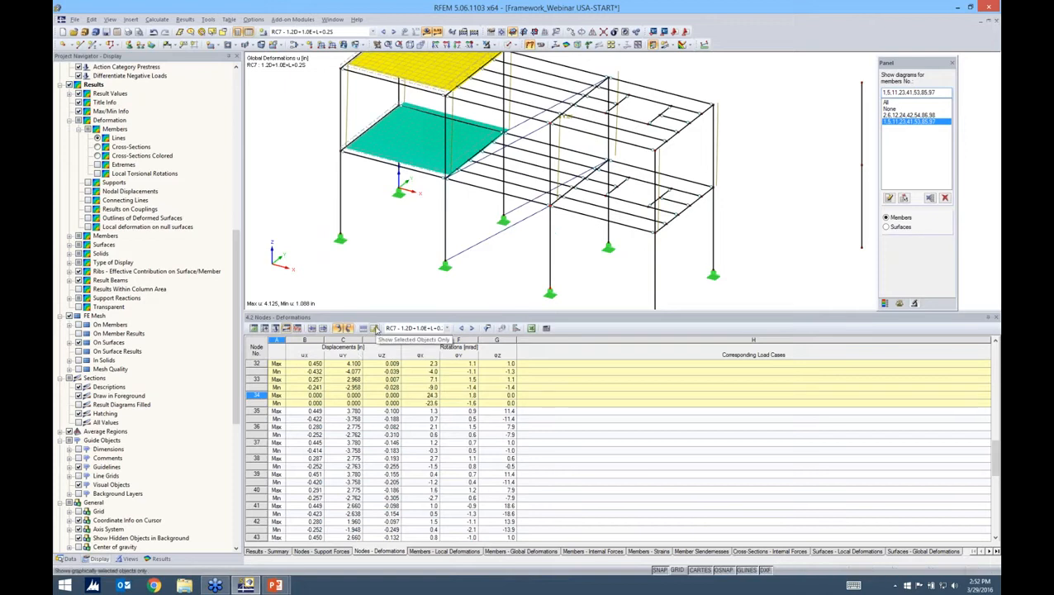
{"action": "left_click", "coordinate": [374, 329]}
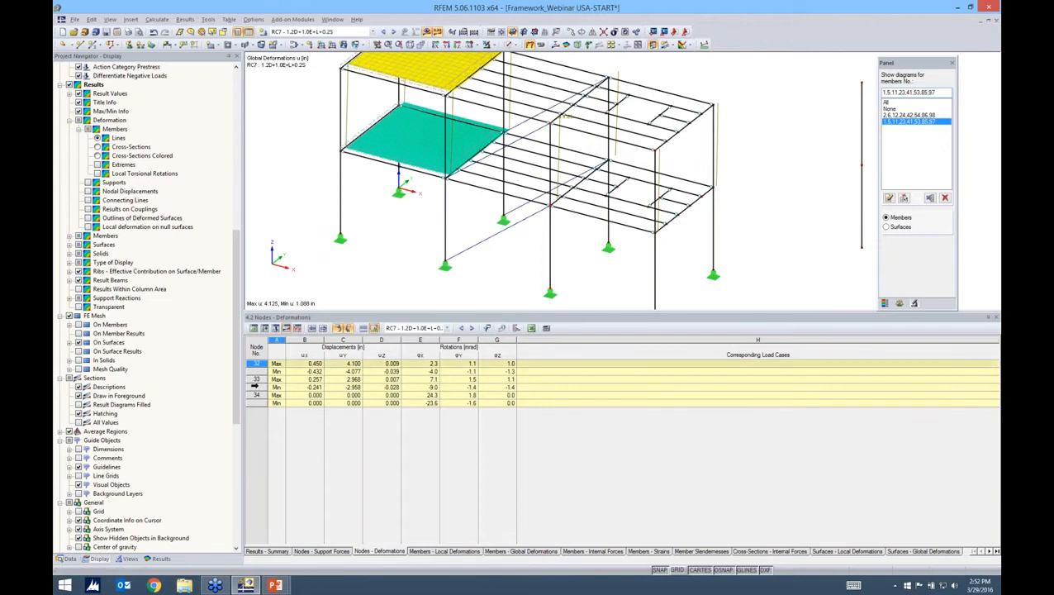
{"action": "left_click", "coordinate": [255, 387]}
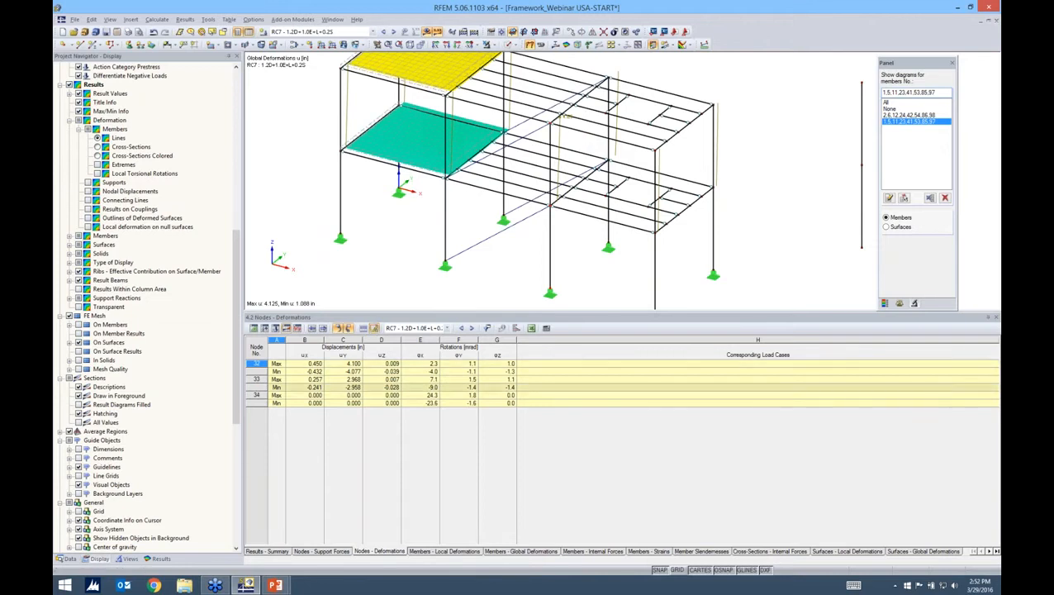
Display the node numbering in the model to identify the column's nodes.
{"action": "right_click", "coordinate": [567, 259]}
{"action": "left_click", "coordinate": [596, 266]}
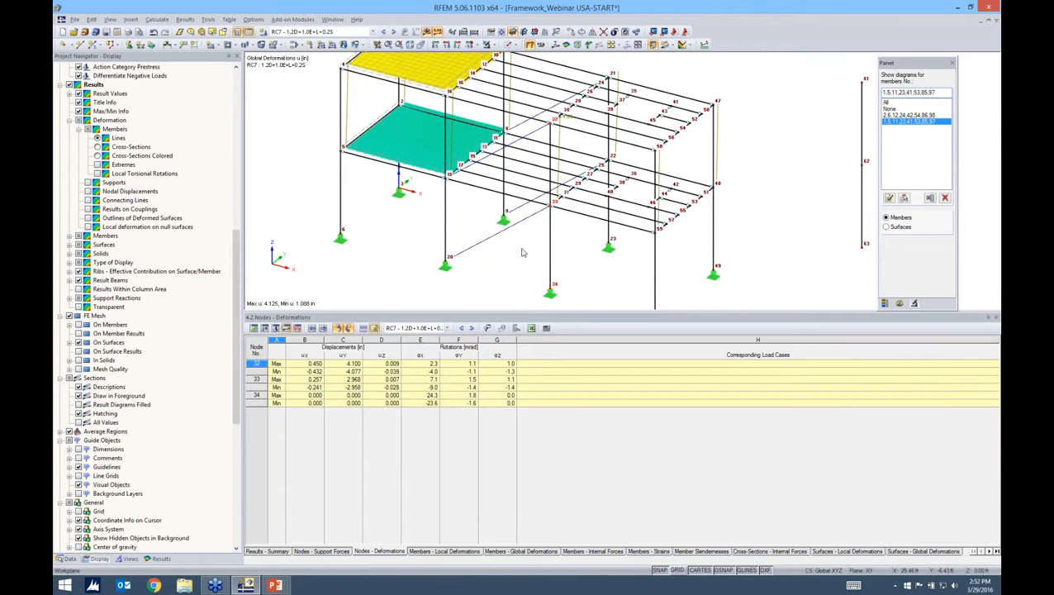
{"action": "middle_click_drag", "start_coordinate": [522, 253], "coordinate": [525, 252], "text": "ctrl"}
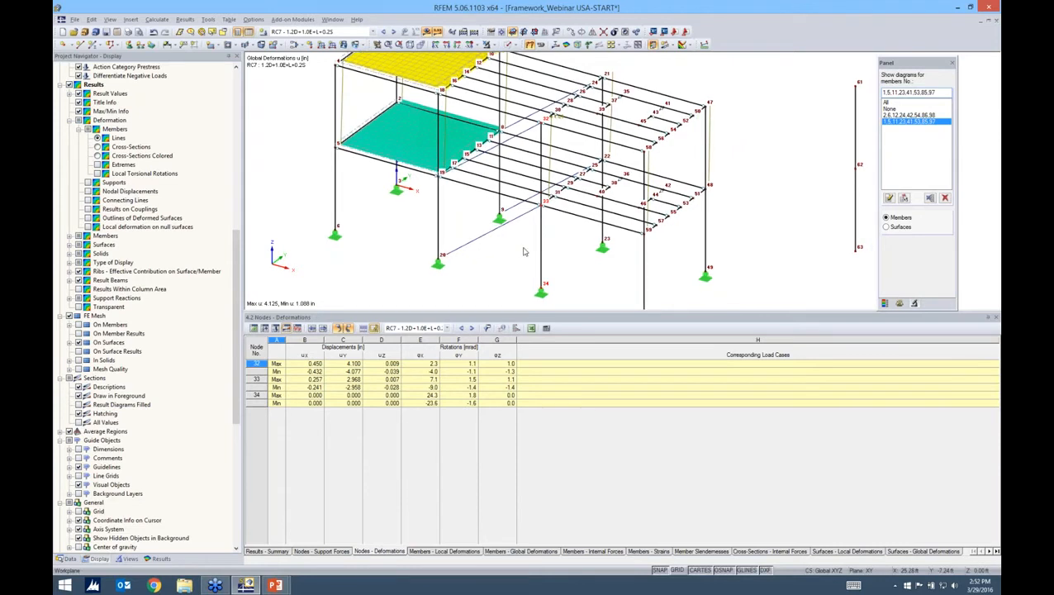
View the Scaling of Forces slide in PowerPoint, return to RFEM and display the internal force Vz for all members.
{"action": "key", "text": "alt+Tab"}
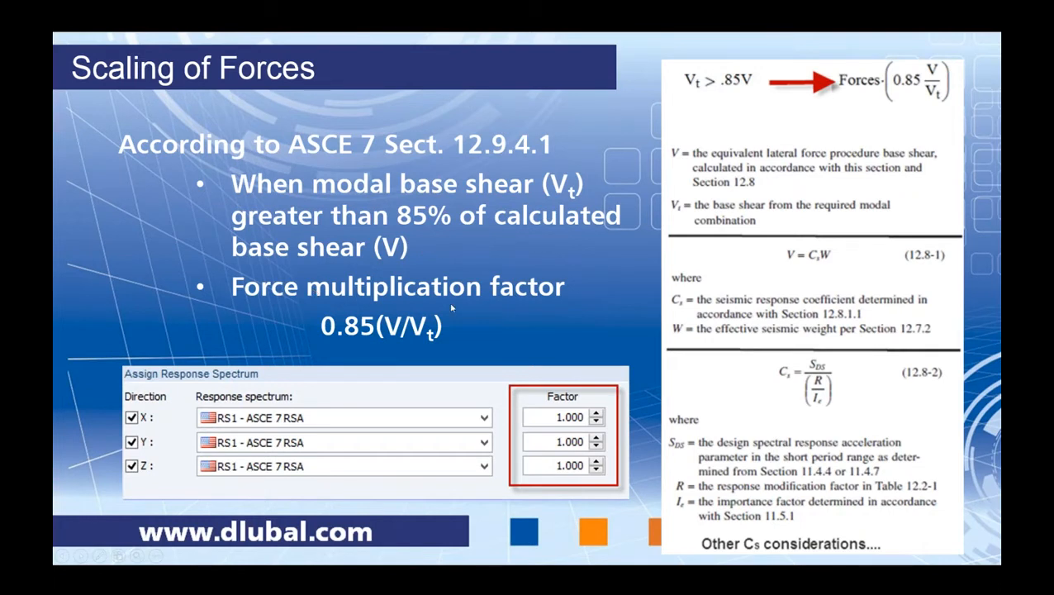
{"action": "key", "text": "alt+Tab"}
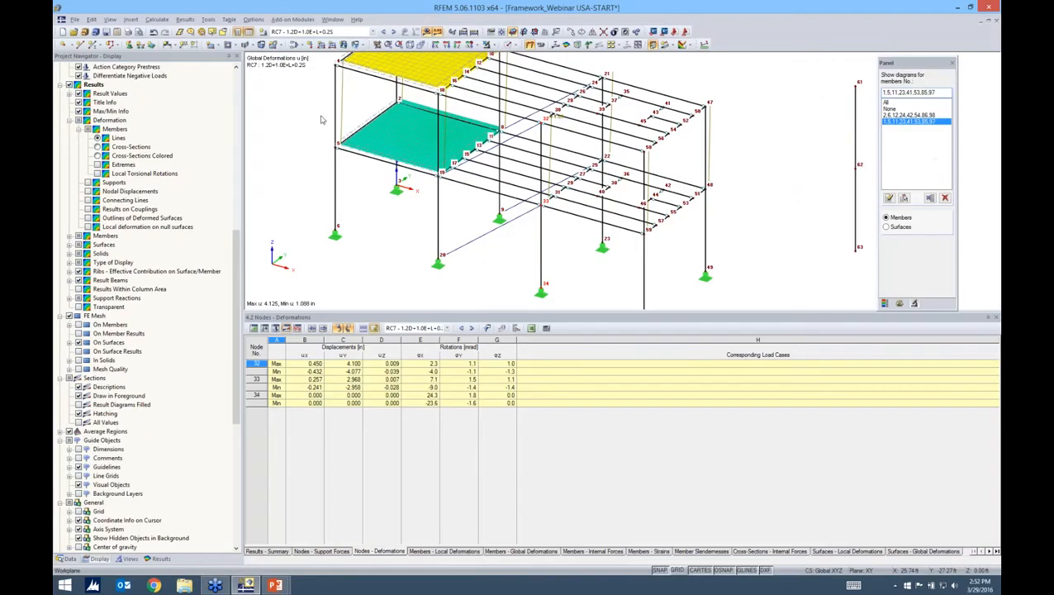
{"action": "left_click", "coordinate": [152, 560]}
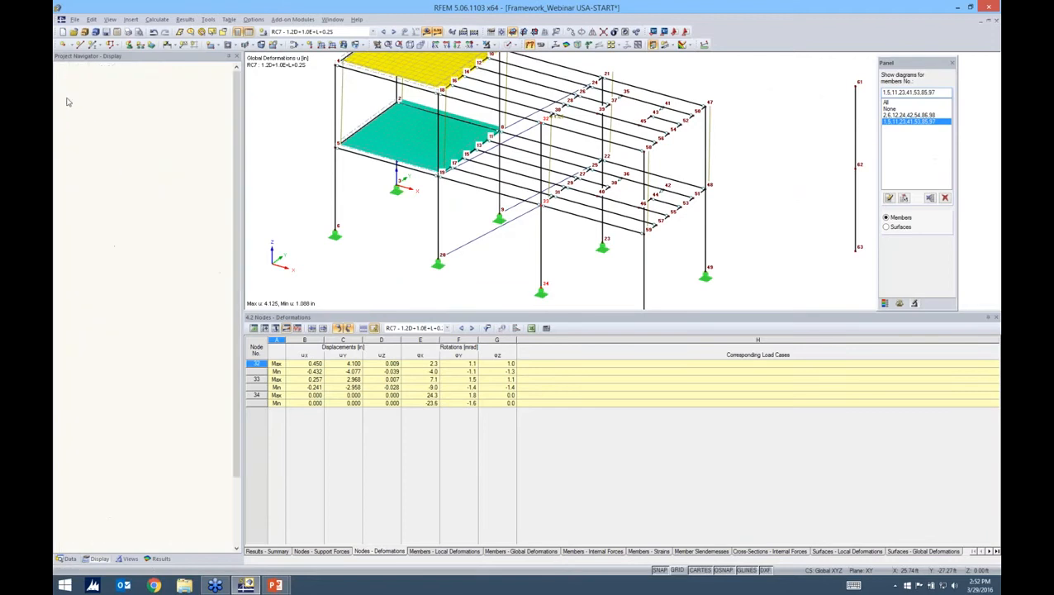
{"action": "left_click", "coordinate": [69, 138]}
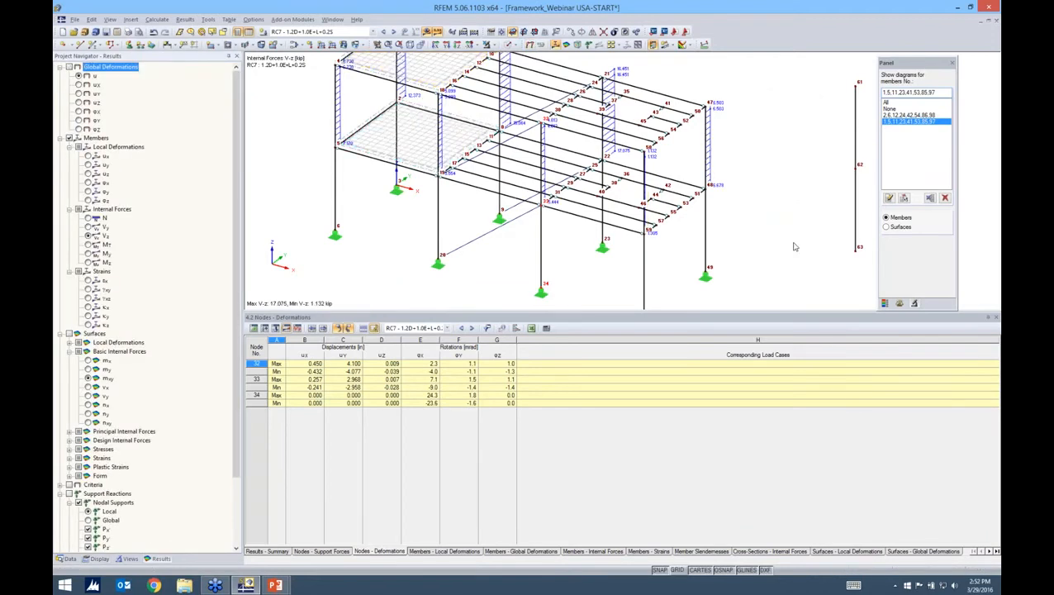
{"action": "left_click", "coordinate": [892, 102]}
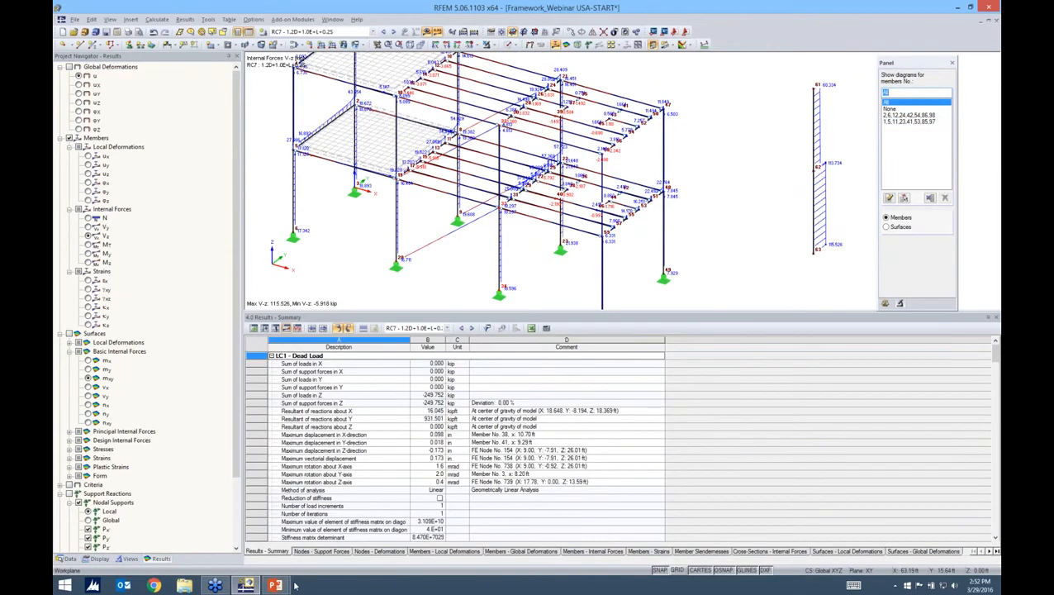
Revisit the Scaling of Forces slide, return to RFEM and examine DLC1's response spectrum factors in RF-DYNAM Pro's equivalent force analysis settings.
{"action": "key", "text": "alt+Tab"}
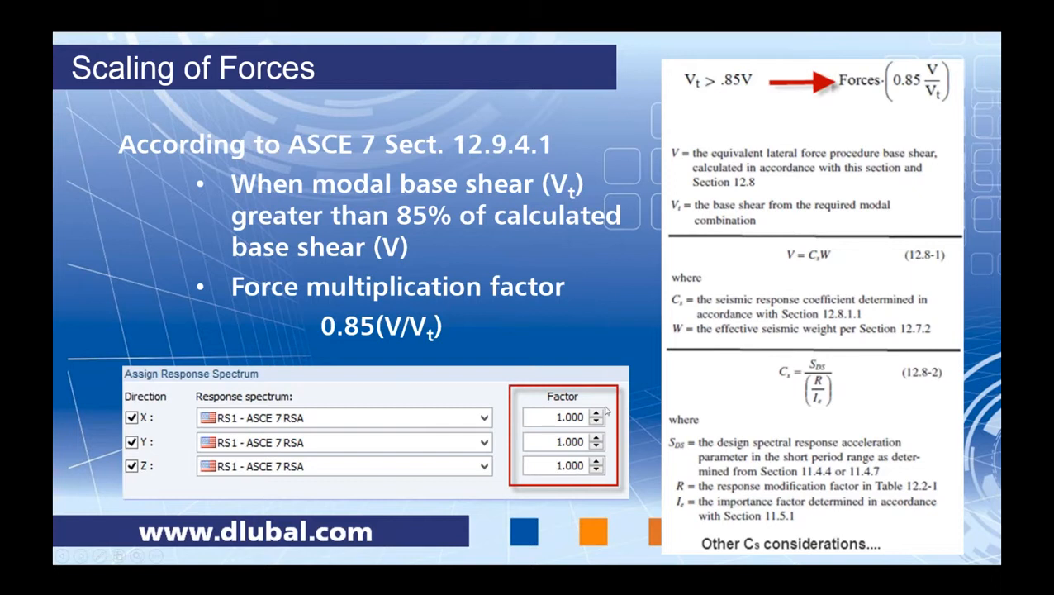
{"action": "key", "text": "alt+Tab"}
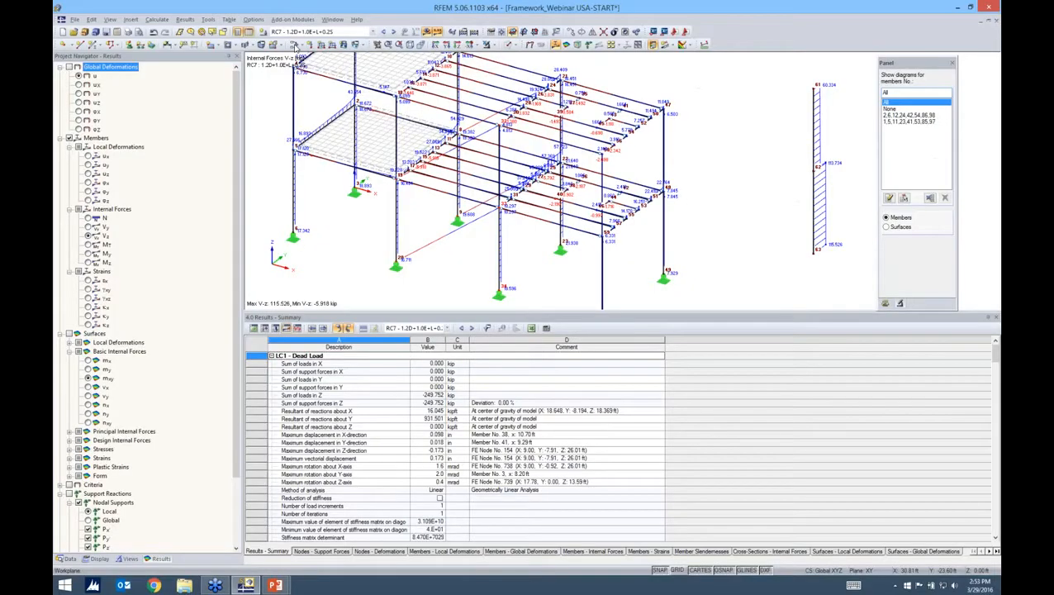
{"action": "left_click", "coordinate": [293, 19]}
{"action": "mouse_move", "coordinate": [297, 89]}
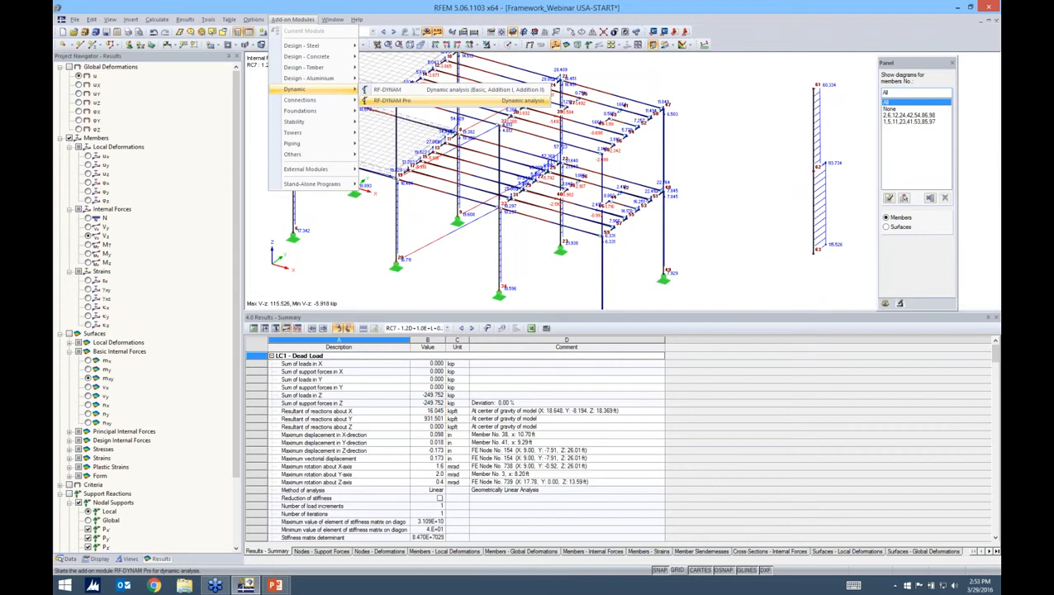
{"action": "left_click", "coordinate": [391, 100]}
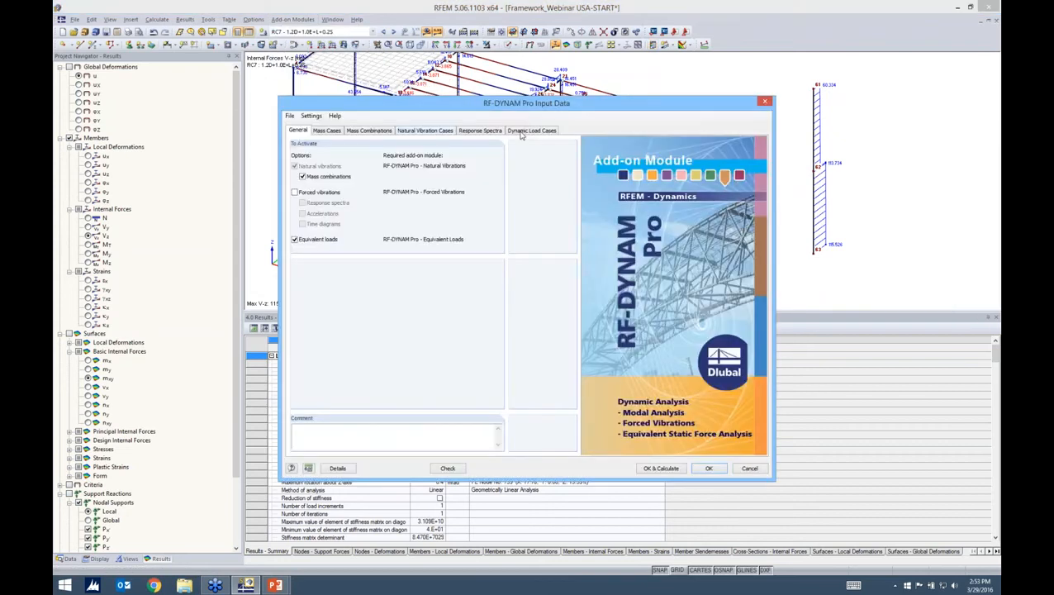
{"action": "left_click", "coordinate": [521, 132]}
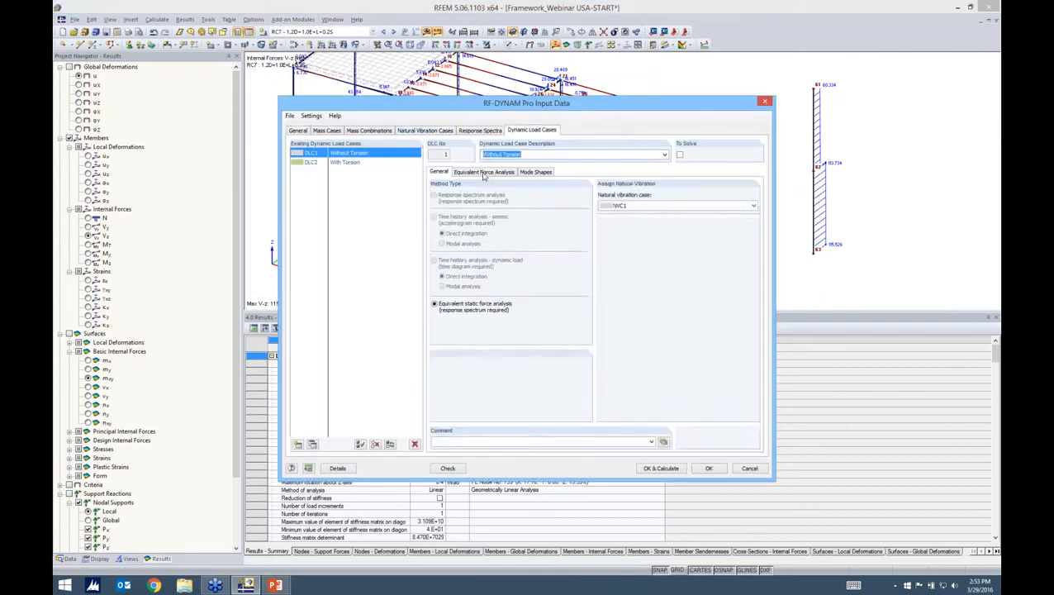
{"action": "left_click", "coordinate": [484, 173]}
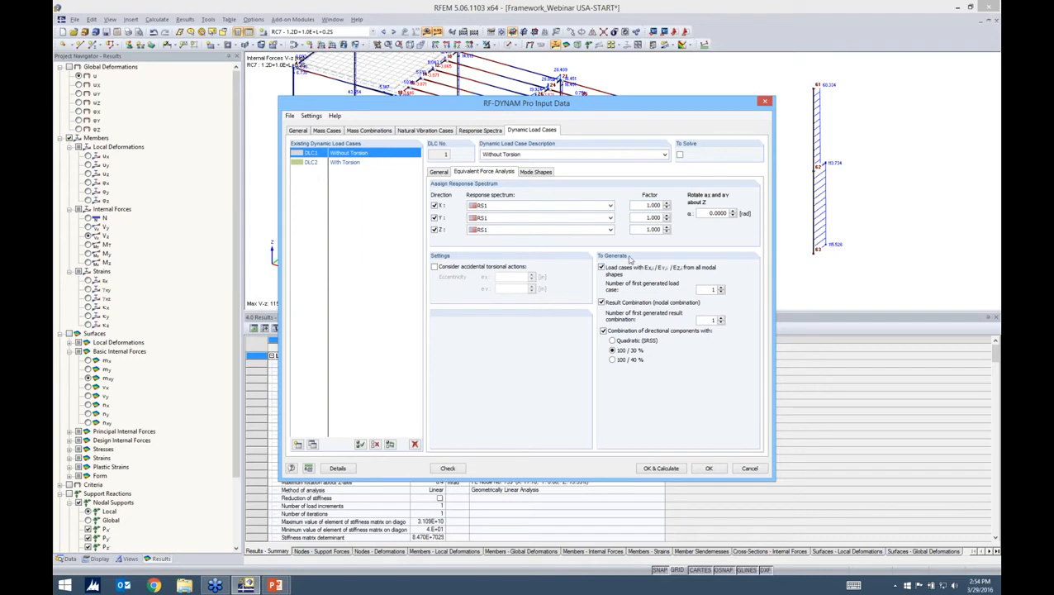
Switch to the PowerPoint slide show and advance to the P-Delta Effects slide.
{"action": "key", "text": "alt+Tab"}
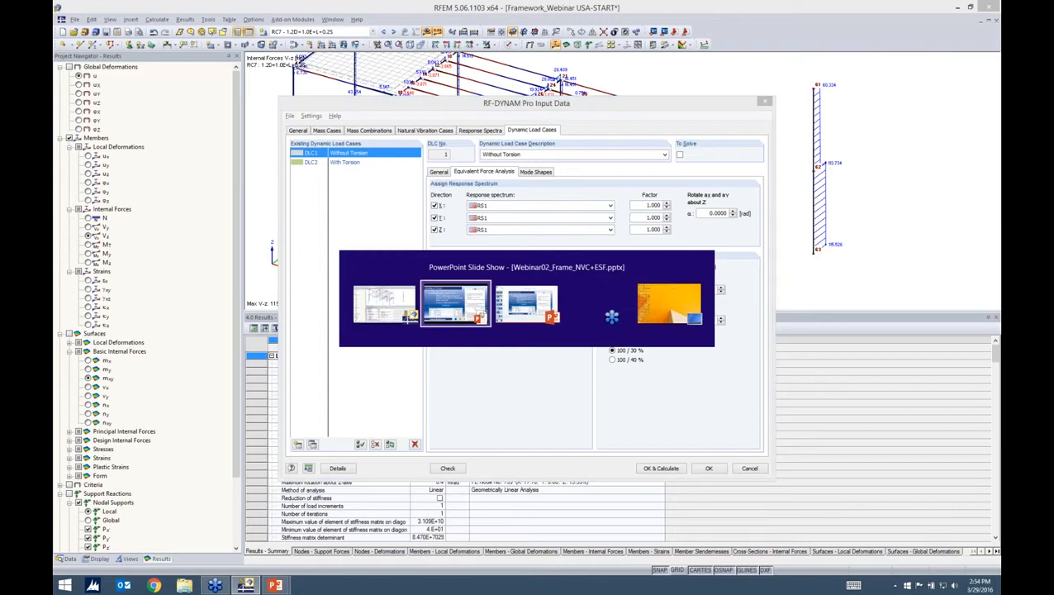
{"action": "key", "text": "Right"}
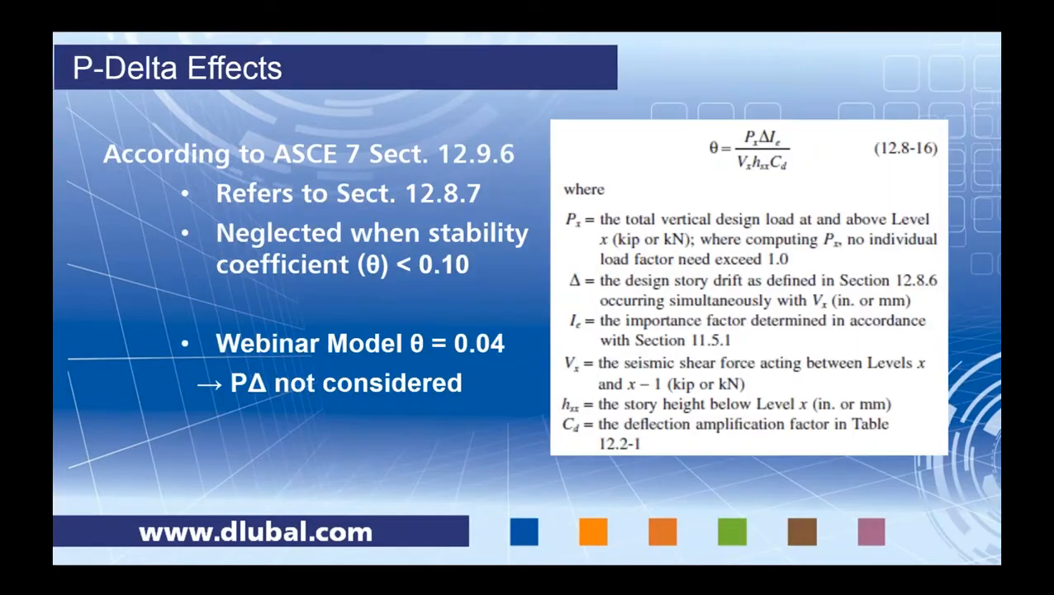
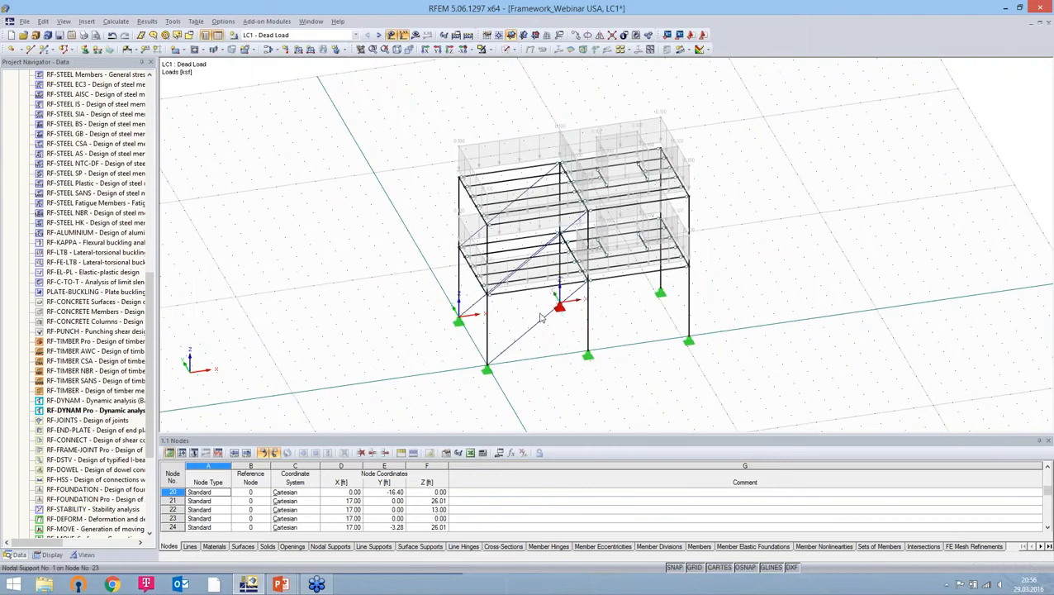
In RF-DYNAM Pro, set the modal response combination rule of dynamic load case DLC1 to CQC.
{"action": "double_click", "coordinate": [110, 412]}
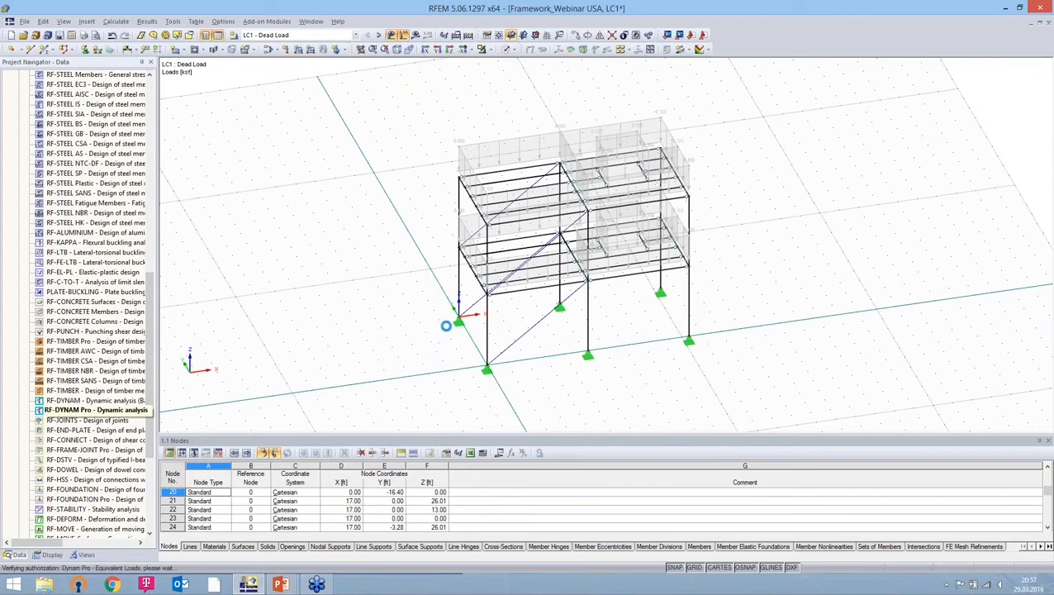
{"action": "left_click", "coordinate": [531, 112]}
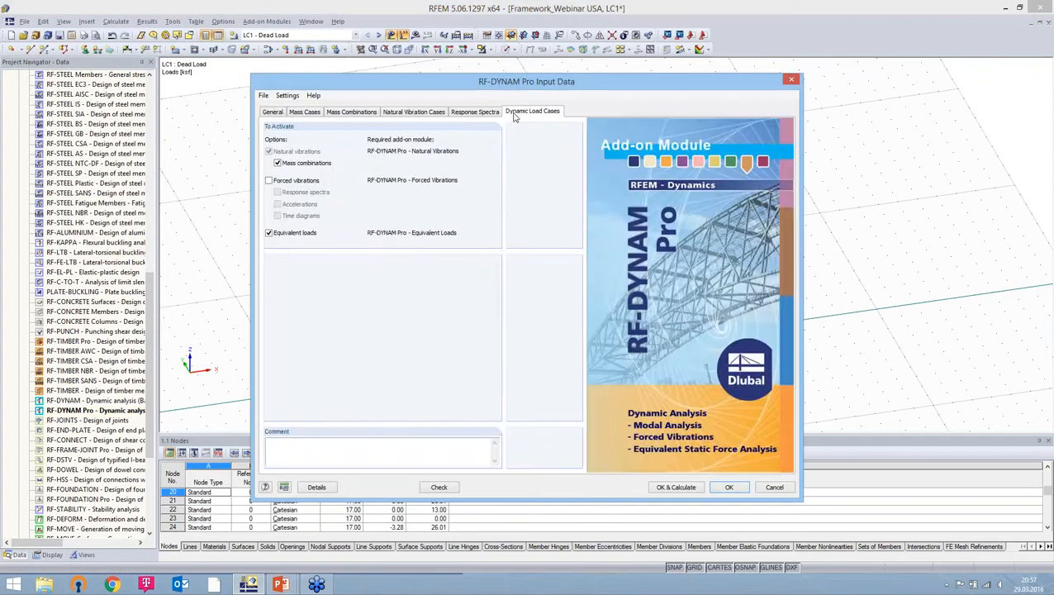
{"action": "left_click", "coordinate": [479, 158]}
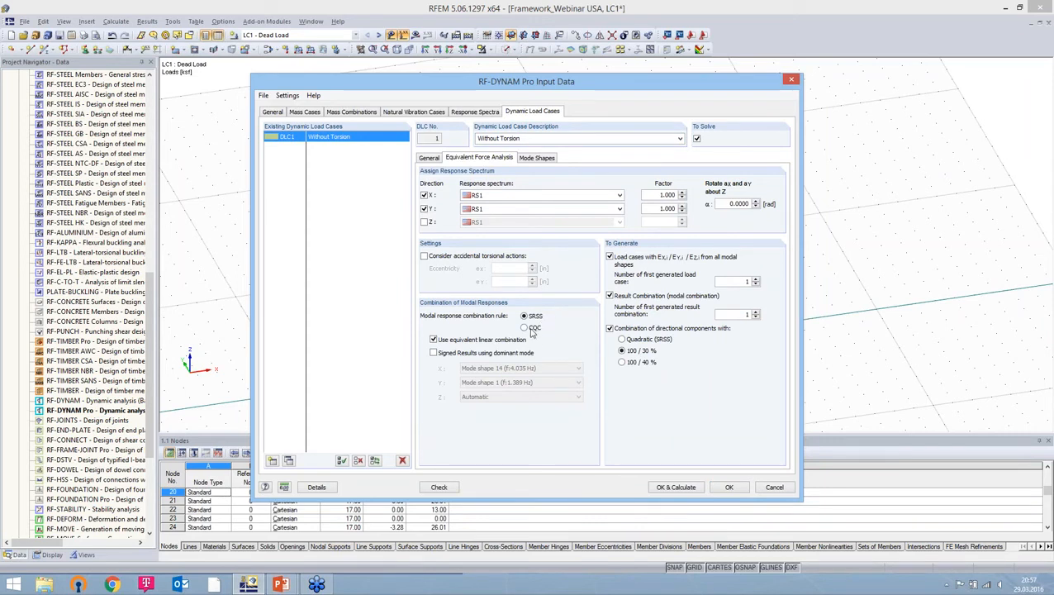
{"action": "left_click", "coordinate": [526, 329]}
Look at the per-mode damping option, keep DLC1 on constant Lehr's damping with D 0.050, and run the calculation.
{"action": "left_click", "coordinate": [530, 159]}
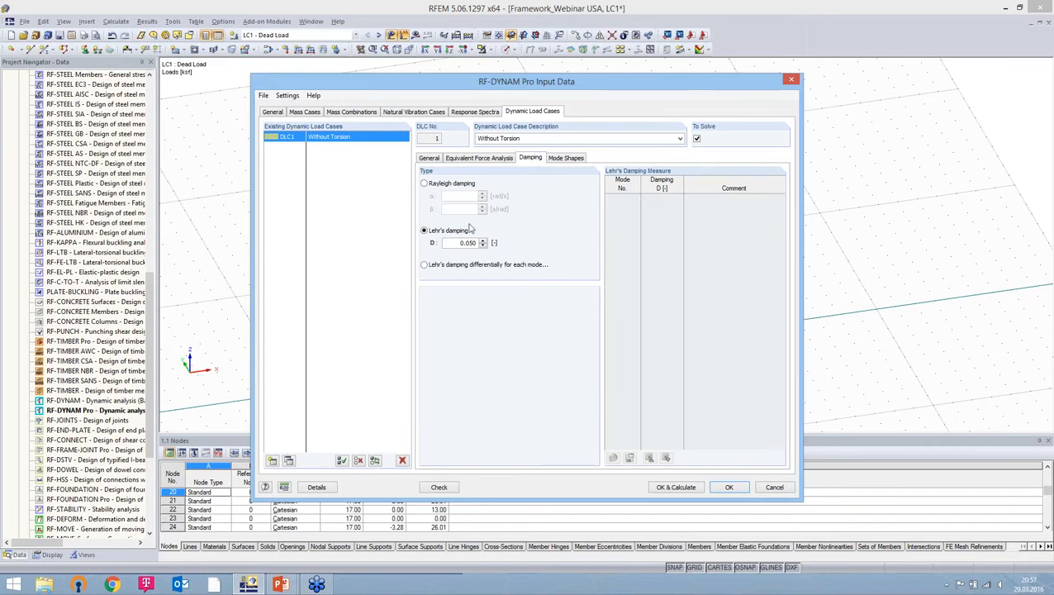
{"action": "left_click", "coordinate": [479, 266]}
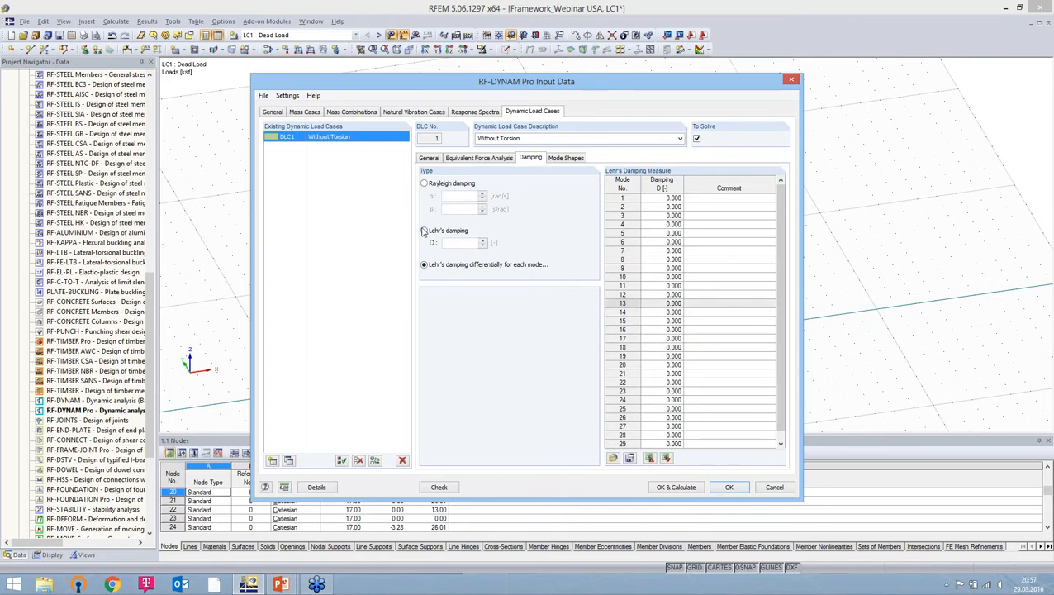
{"action": "left_click", "coordinate": [424, 231]}
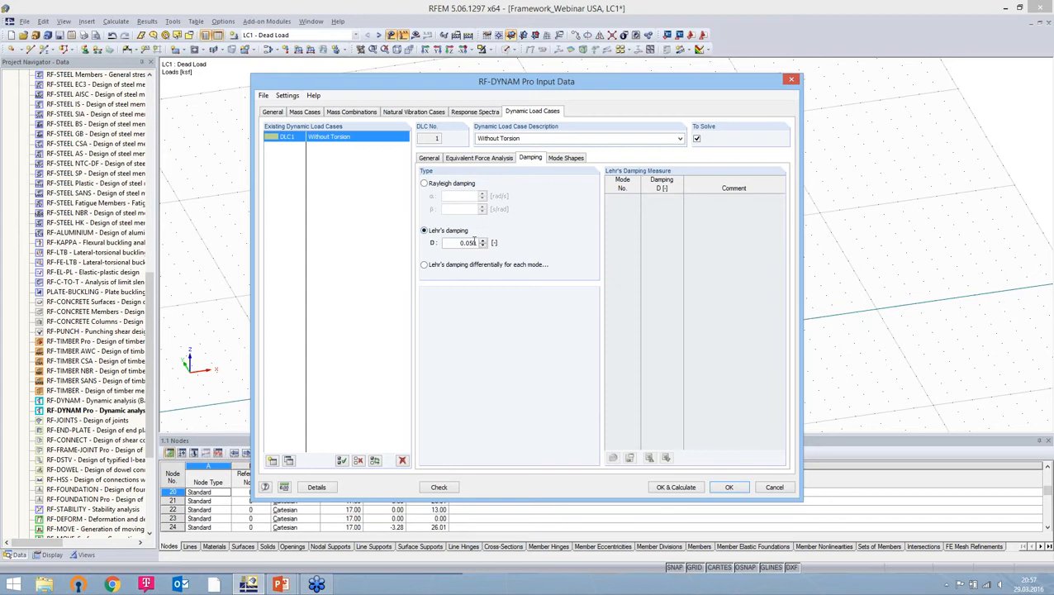
{"action": "double_click", "coordinate": [463, 243]}
{"action": "left_click", "coordinate": [676, 488]}
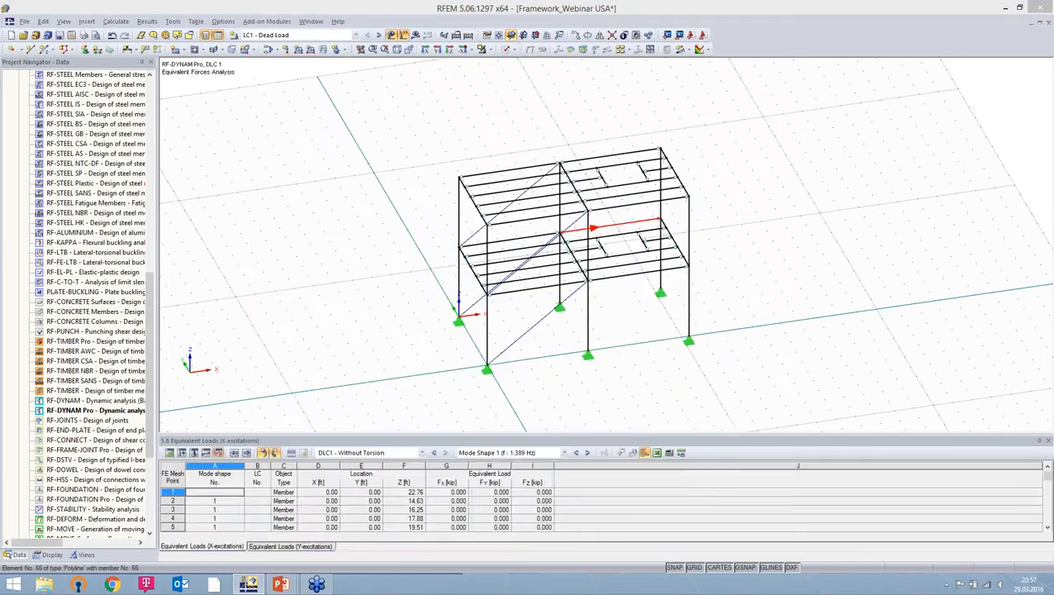
Calculate and display the results of result combination RC1, DLC1 - Result Envelope - X.
{"action": "left_click", "coordinate": [16, 554]}
{"action": "scroll", "coordinate": [91, 281], "scroll_direction": "up", "scroll_amount": 2}
{"action": "scroll", "coordinate": [91, 282], "scroll_direction": "up", "scroll_amount": 4}
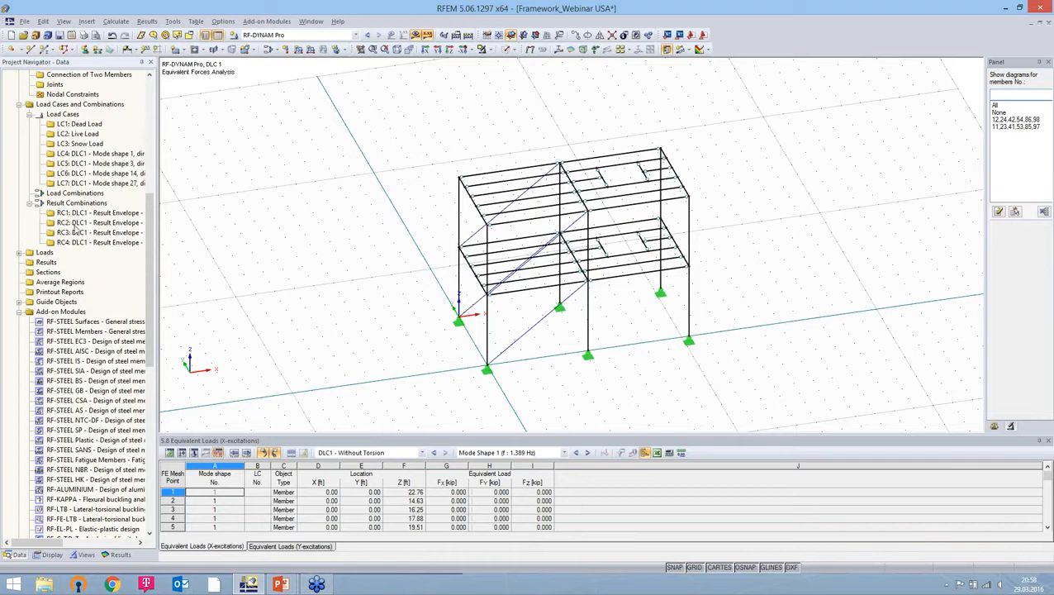
{"action": "left_click", "coordinate": [97, 214]}
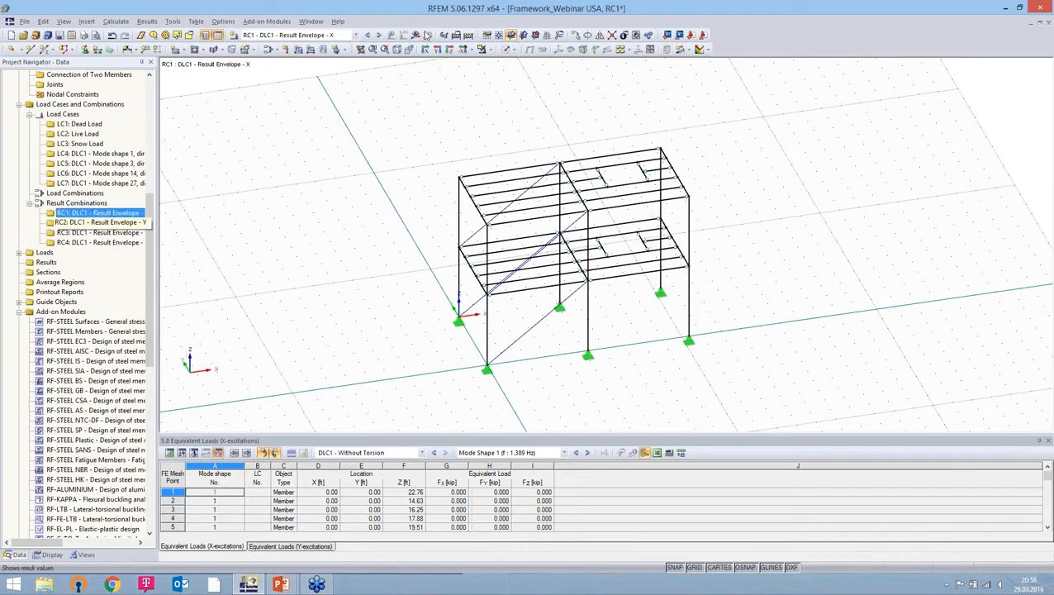
{"action": "left_click", "coordinate": [414, 34]}
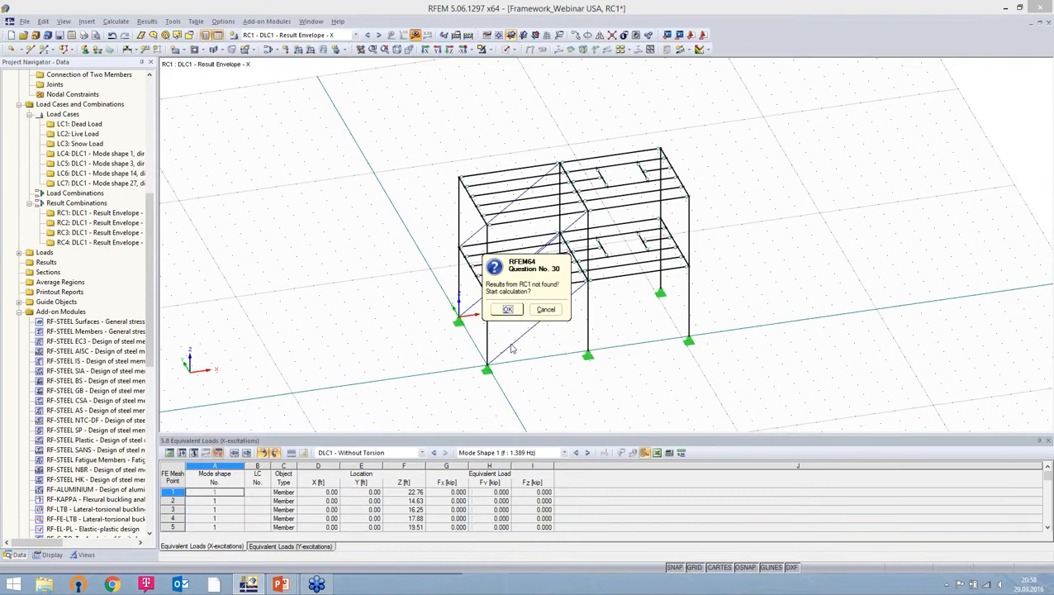
{"action": "left_click", "coordinate": [507, 309]}
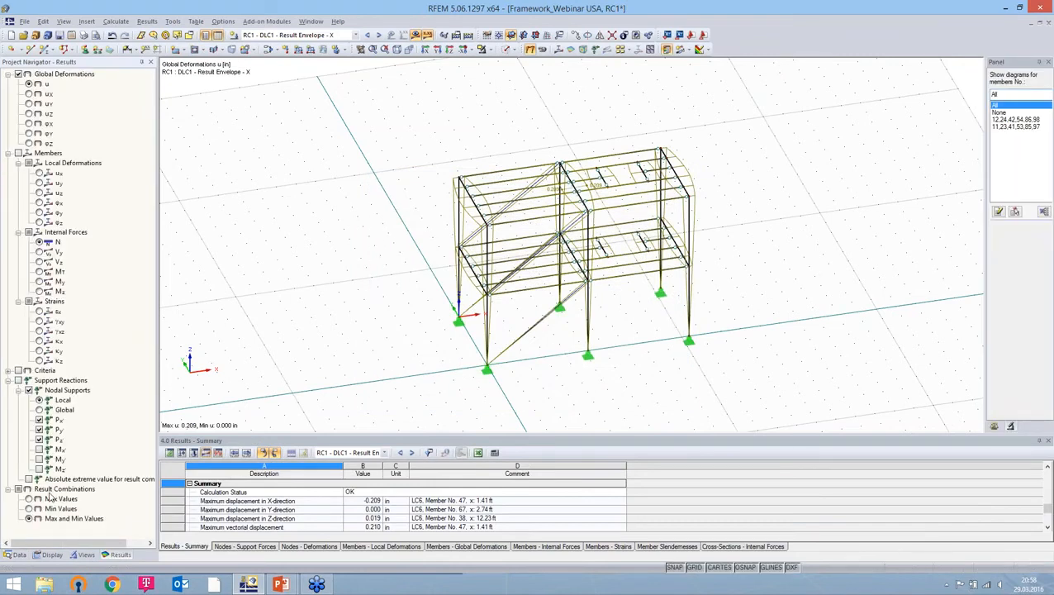
Open result combination RC1 for editing and review its quadratic combination calculation parameters, including the information on the CQC rule.
{"action": "left_click", "coordinate": [17, 555]}
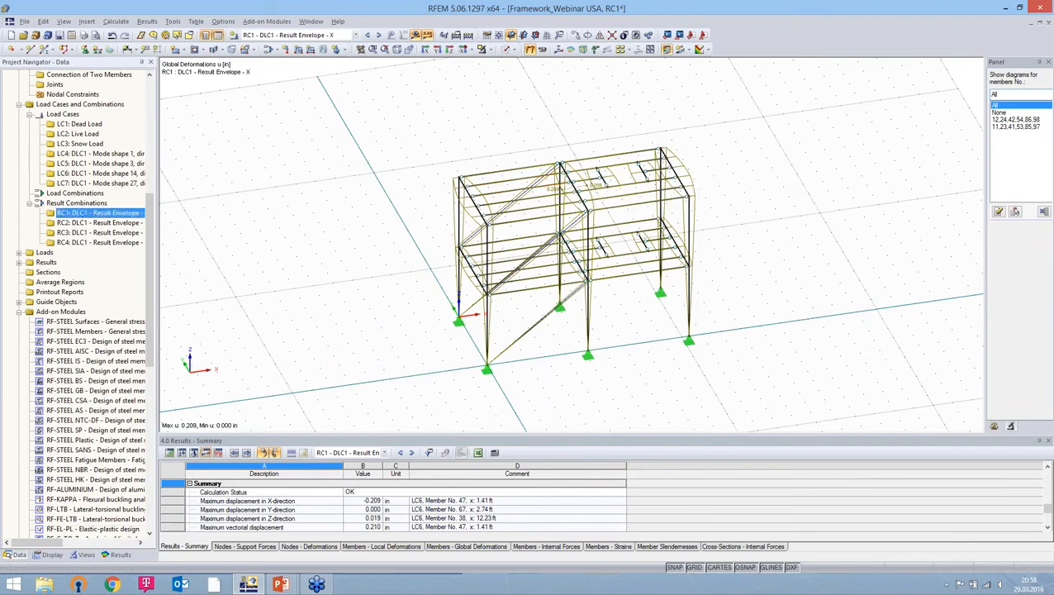
{"action": "right_click", "coordinate": [97, 217]}
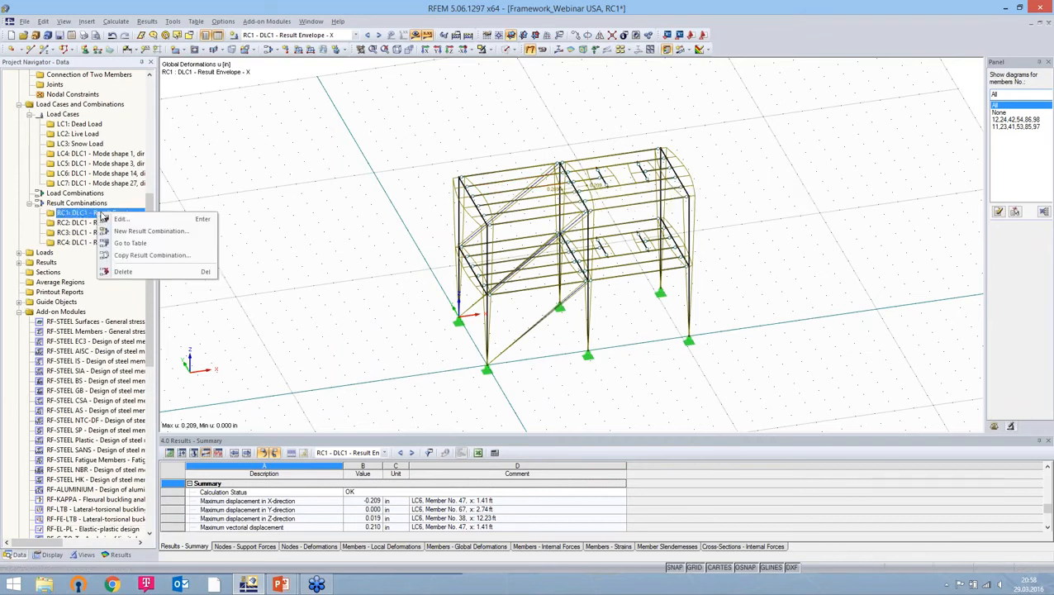
{"action": "left_click", "coordinate": [110, 220]}
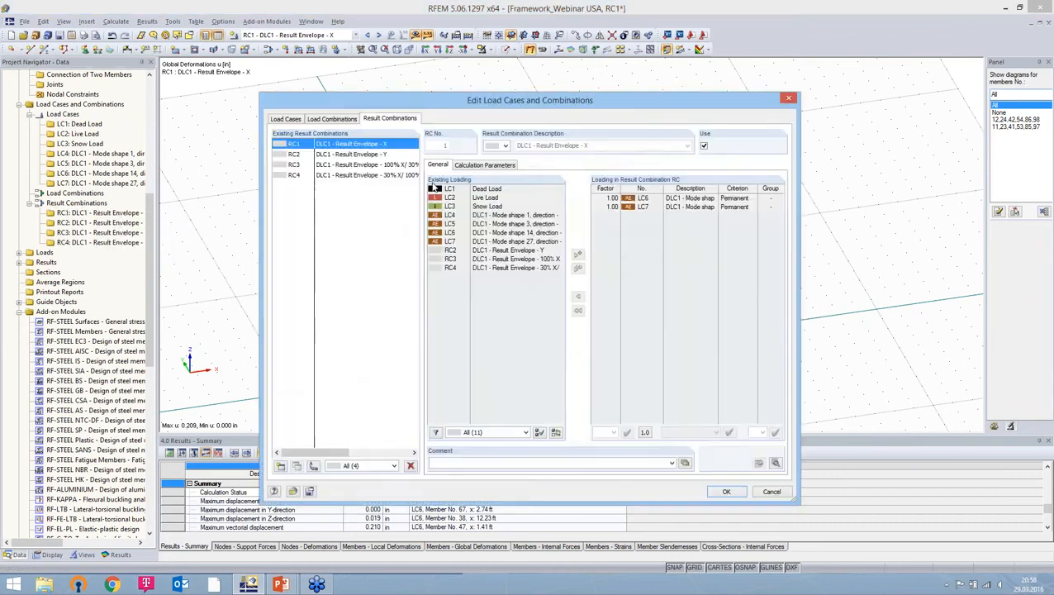
{"action": "left_click", "coordinate": [479, 165]}
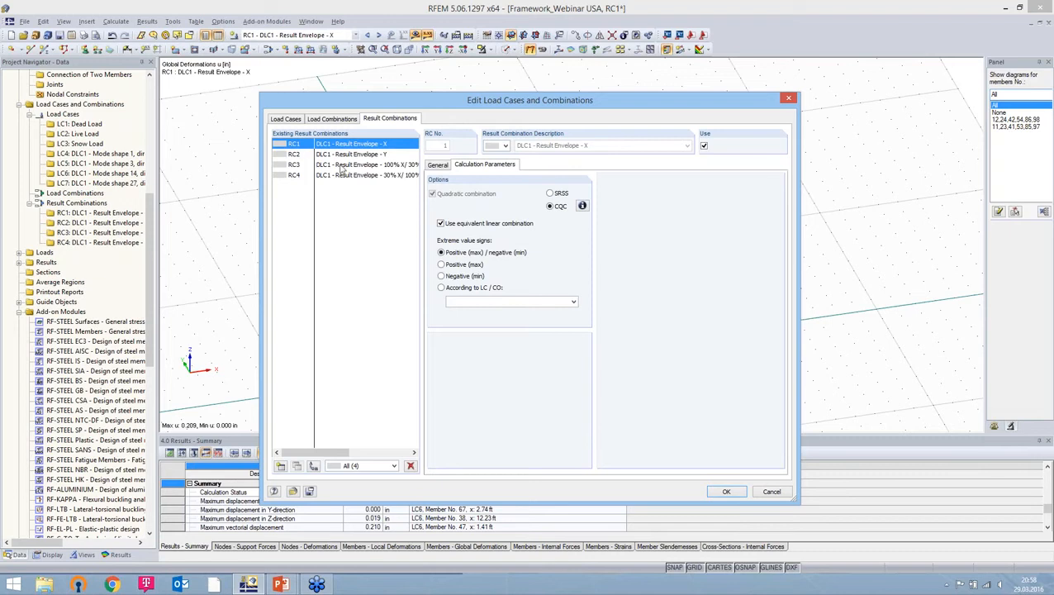
{"action": "left_click", "coordinate": [582, 206]}
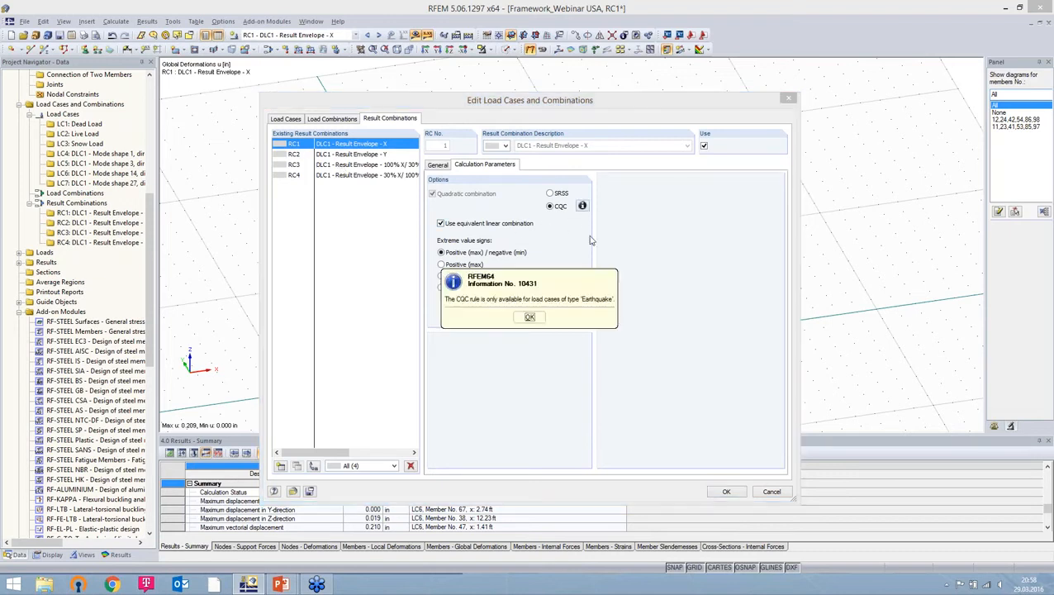
{"action": "left_click", "coordinate": [531, 318]}
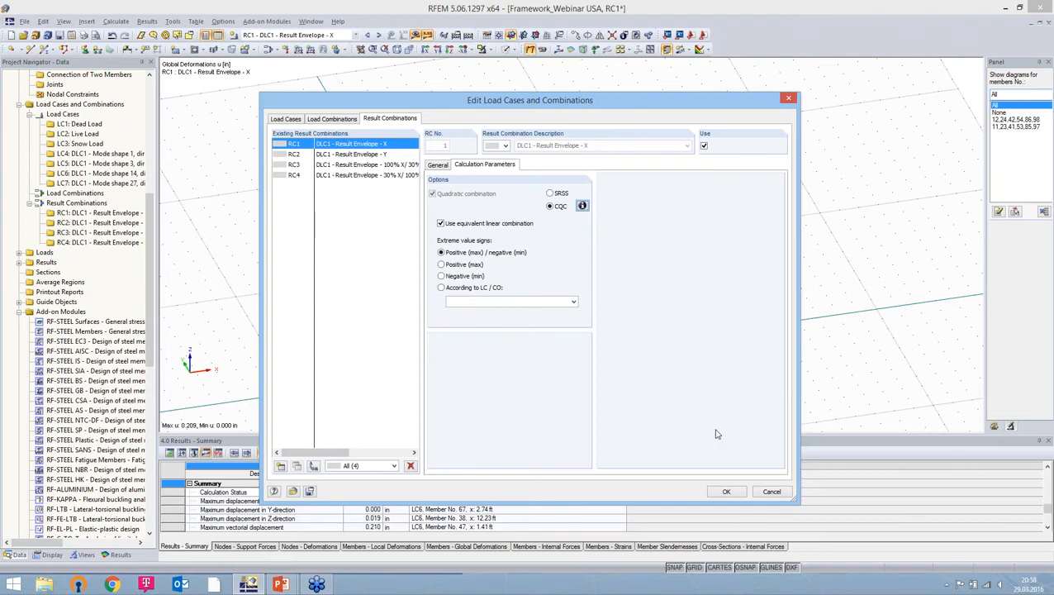
{"action": "left_click", "coordinate": [727, 491]}
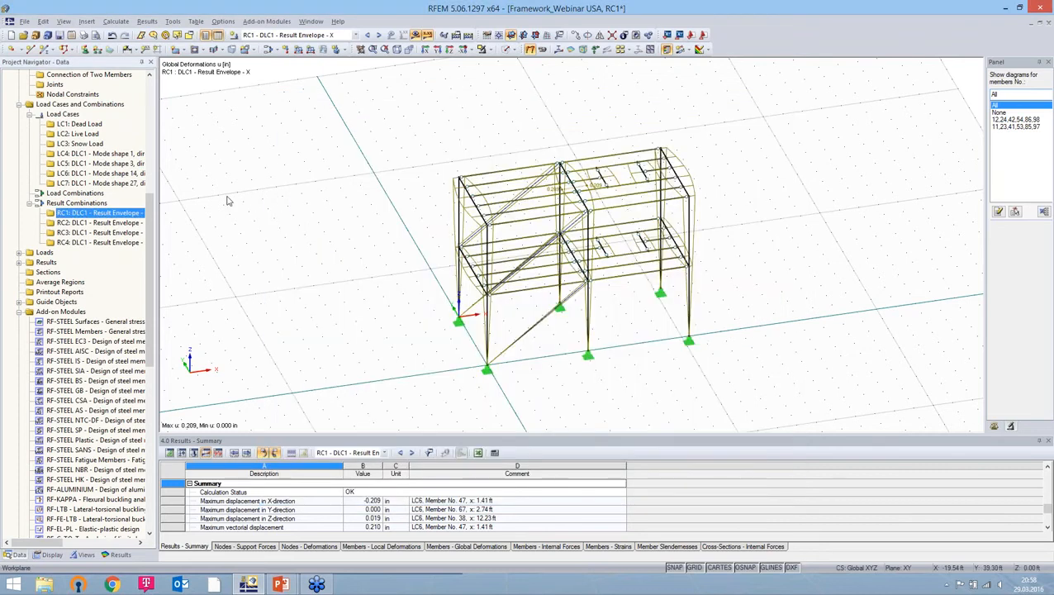
Review the angular frequency and Lehr's damping parameters for the CQC rule in load case LC4, DLC1 - Mode shape 1, direction - Y.
{"action": "left_click", "coordinate": [99, 154]}
{"action": "right_click", "coordinate": [115, 154]}
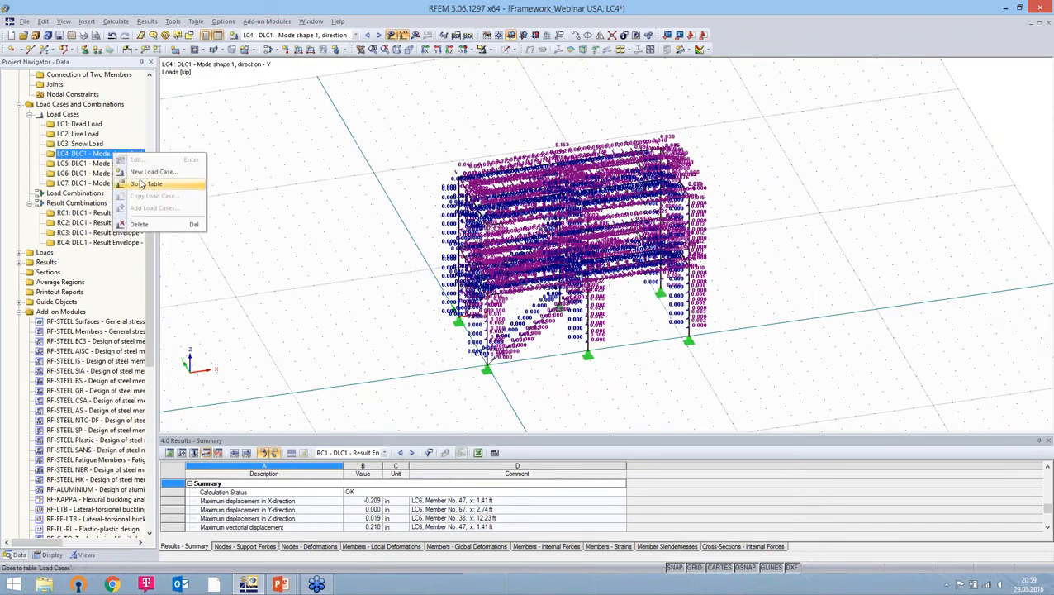
{"action": "right_click", "coordinate": [67, 114]}
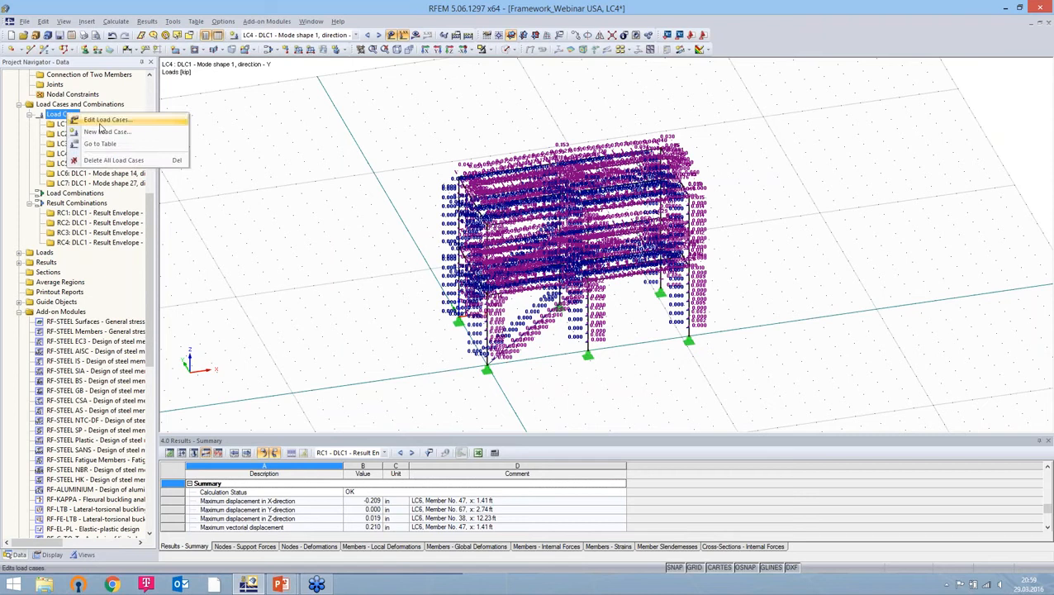
{"action": "left_click", "coordinate": [99, 123]}
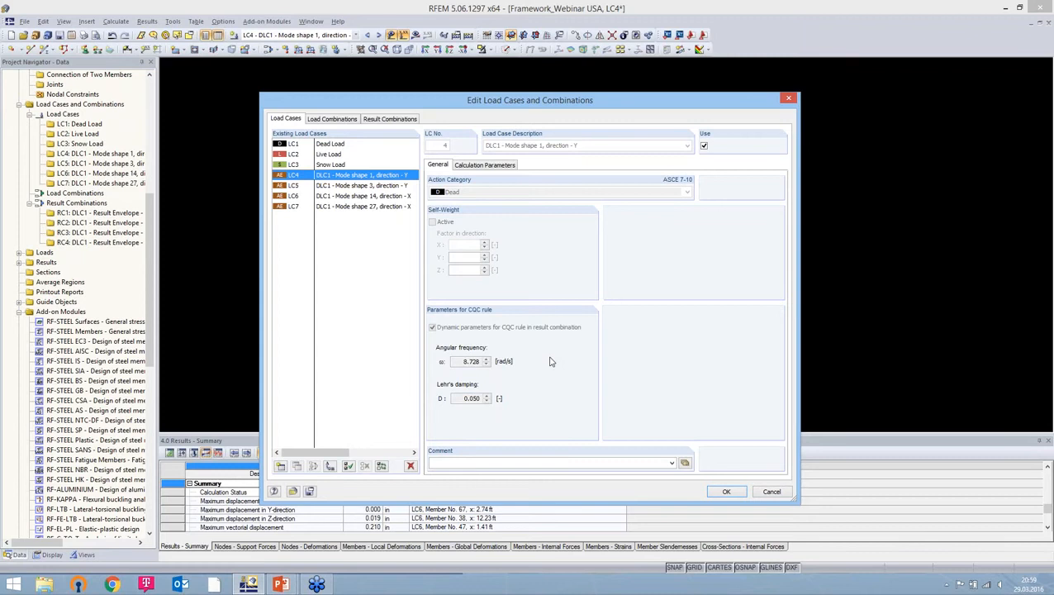
{"action": "left_click_drag", "start_coordinate": [464, 361], "coordinate": [501, 369]}
{"action": "left_click", "coordinate": [772, 492]}
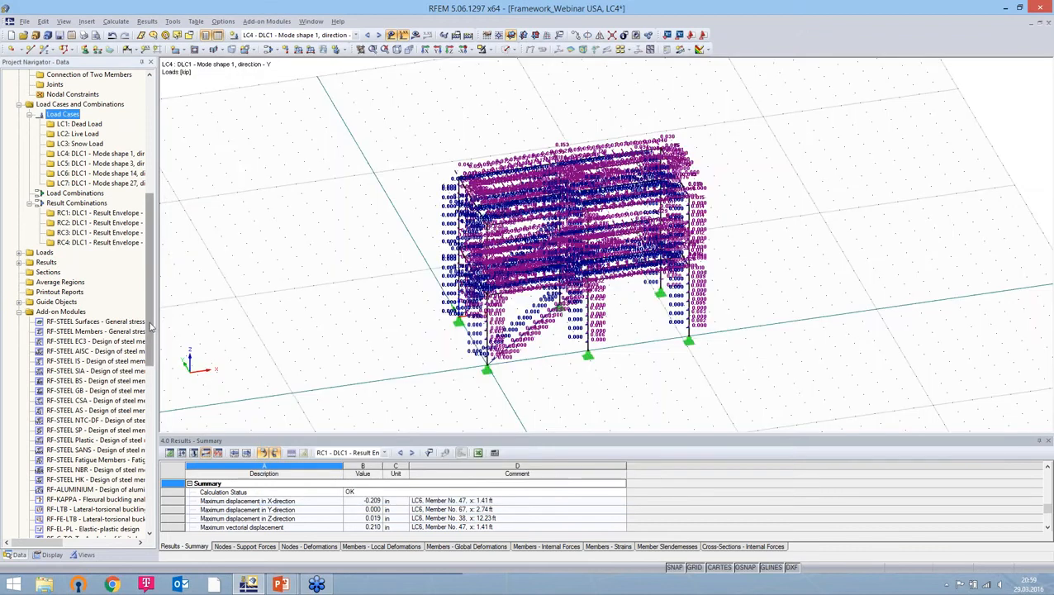
Check the RF-DYNAM Pro CQC rule and damping options in the general data of the Framework_Webinar USA model.
{"action": "left_click_drag", "start_coordinate": [151, 334], "coordinate": [151, 223]}
{"action": "right_click", "coordinate": [79, 93]}
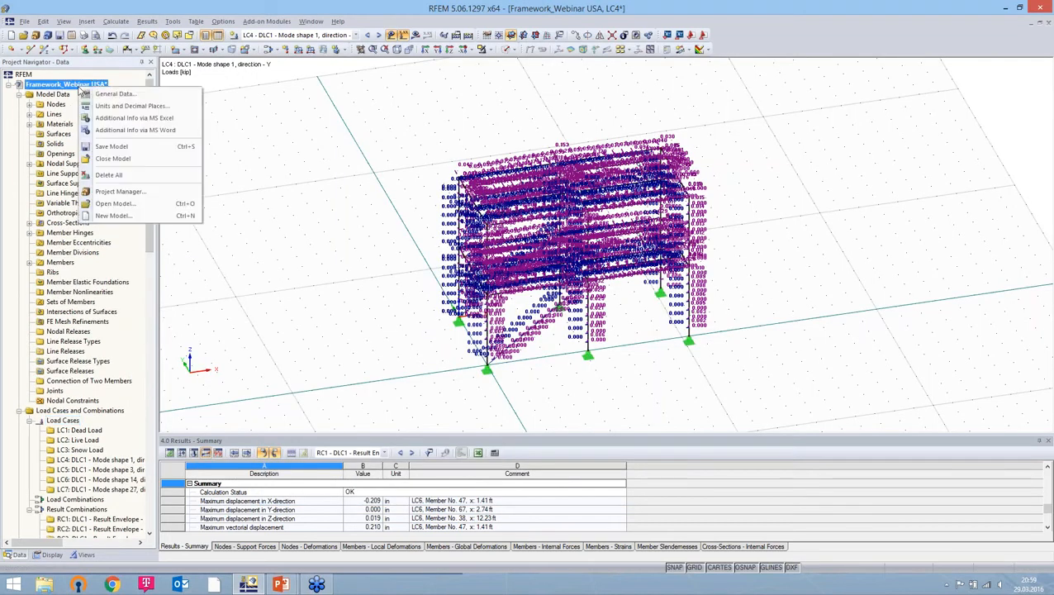
{"action": "left_click", "coordinate": [99, 96]}
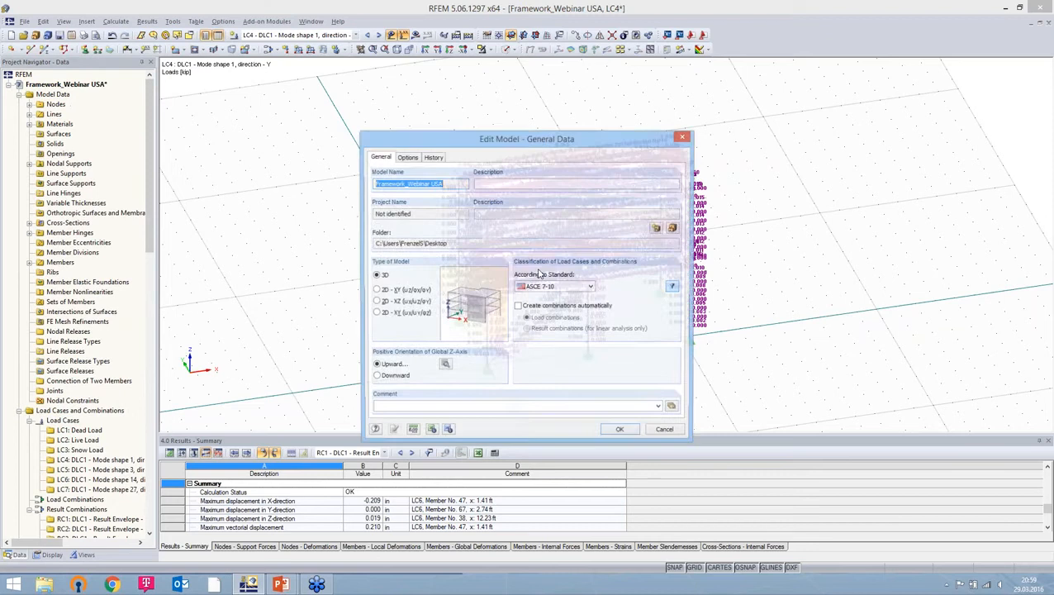
{"action": "left_click", "coordinate": [406, 157]}
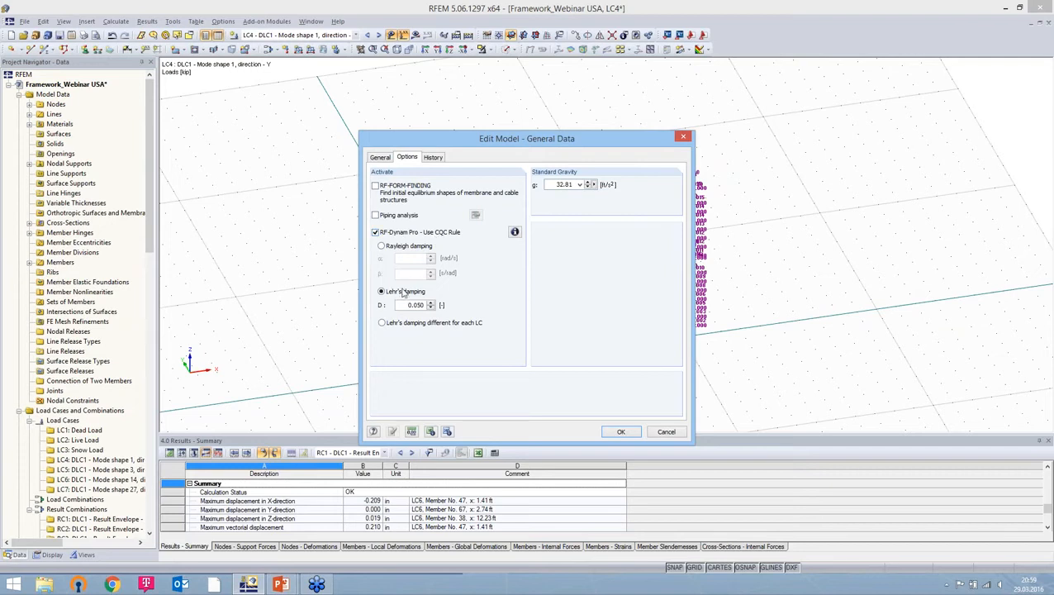
{"action": "left_click", "coordinate": [624, 430]}
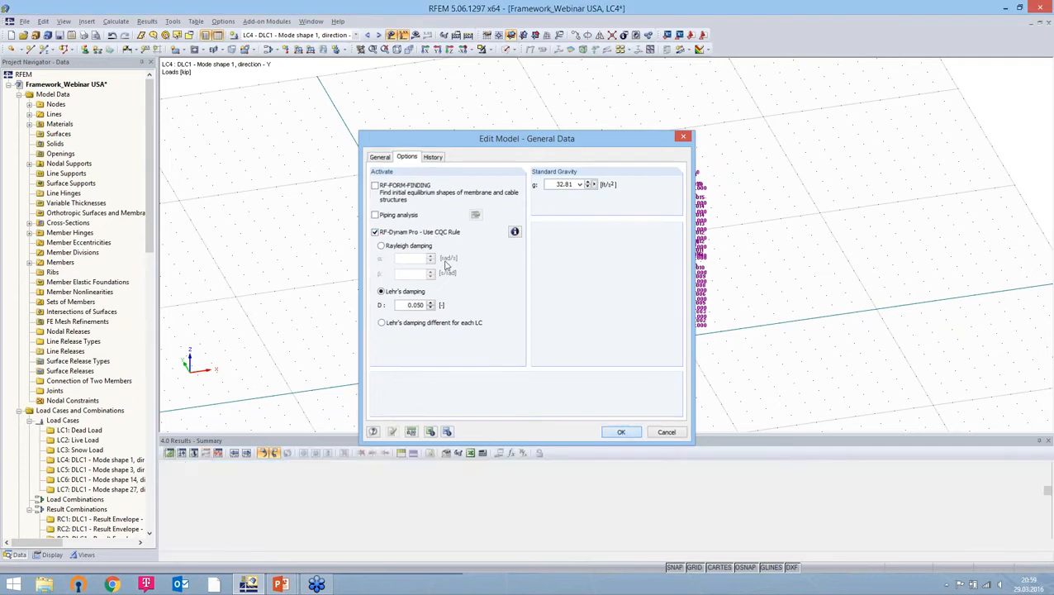
Try changing load case LC1 to the Earthquake action category with dynamic parameters for the CQC rule, and discard the changes.
{"action": "left_click", "coordinate": [269, 50]}
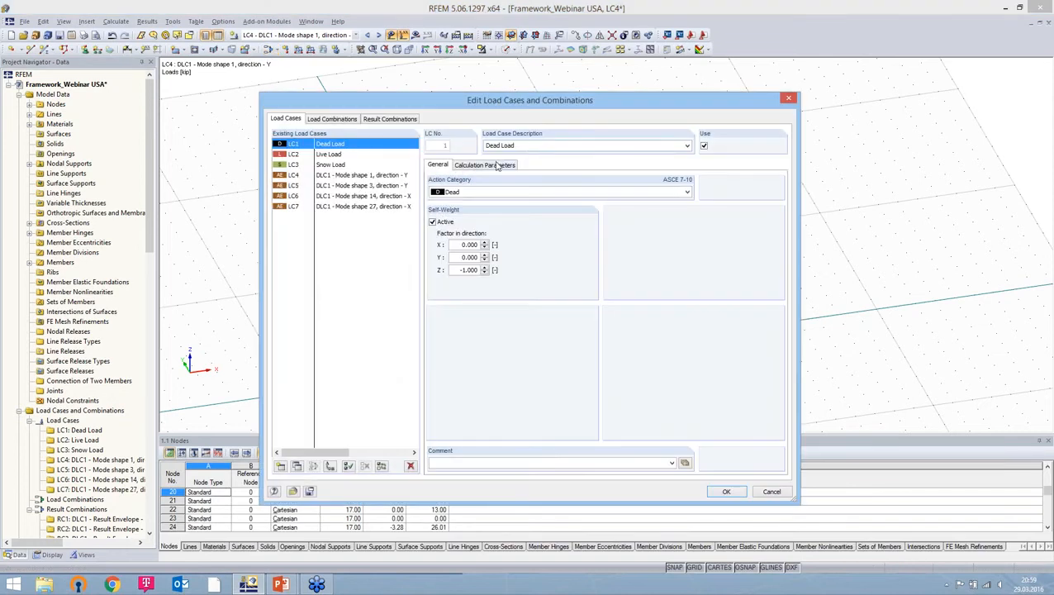
{"action": "left_click", "coordinate": [637, 191]}
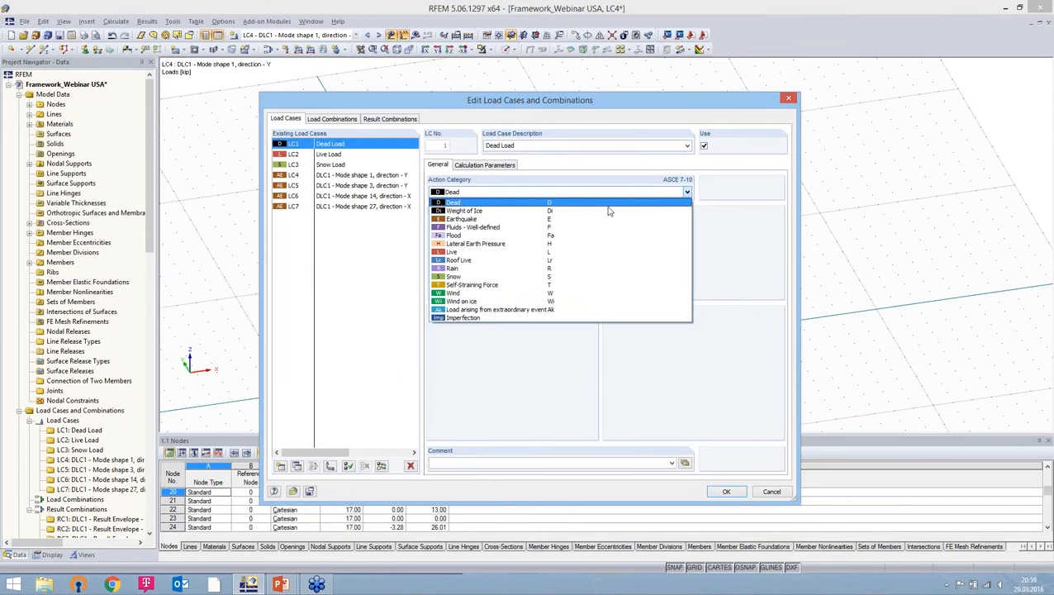
{"action": "left_click", "coordinate": [611, 209]}
{"action": "left_click", "coordinate": [461, 329]}
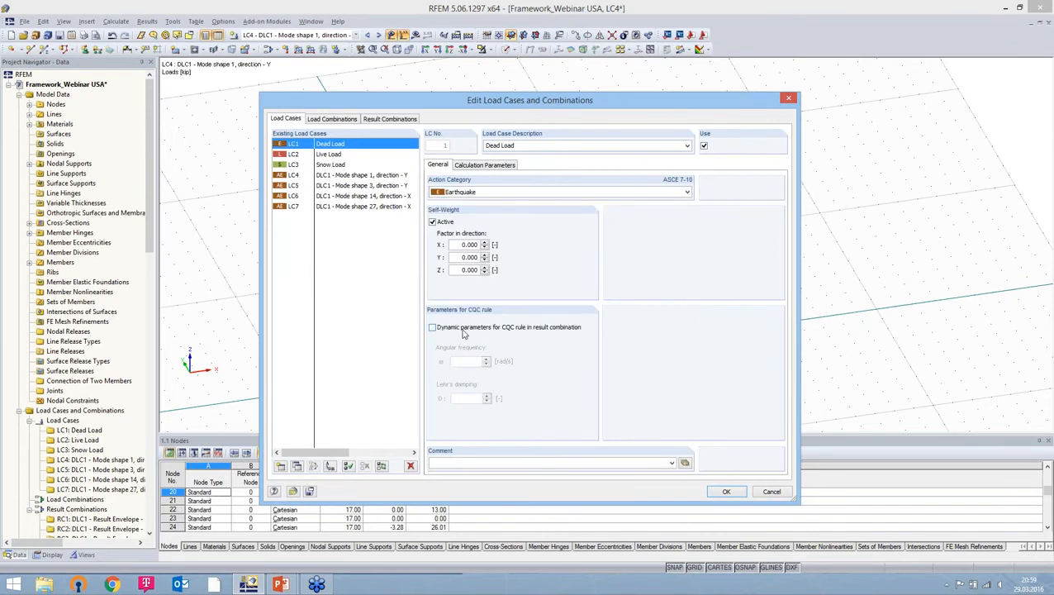
{"action": "double_click", "coordinate": [469, 361]}
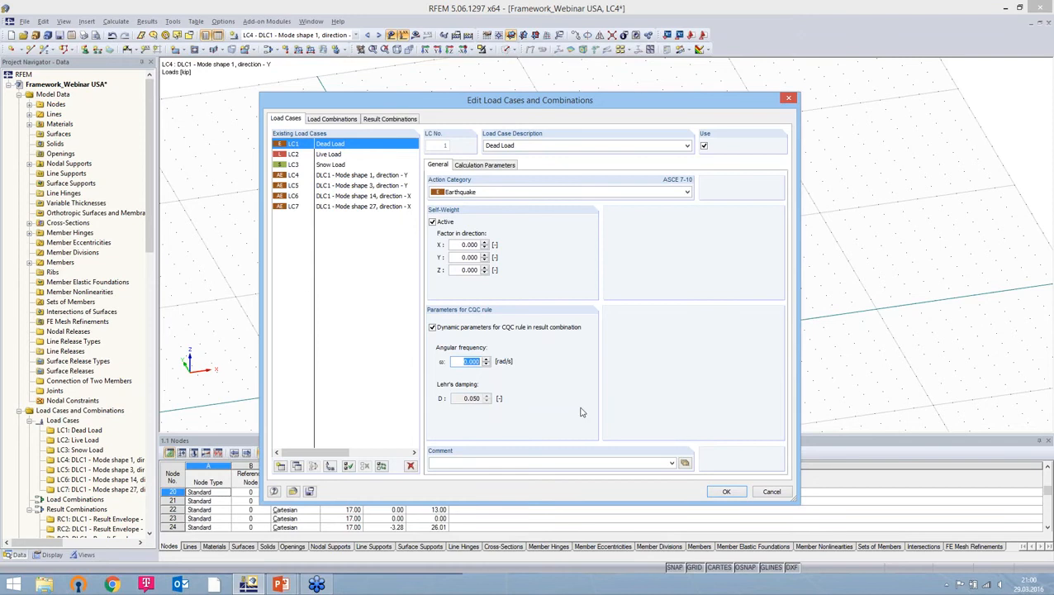
{"action": "left_click", "coordinate": [770, 492]}
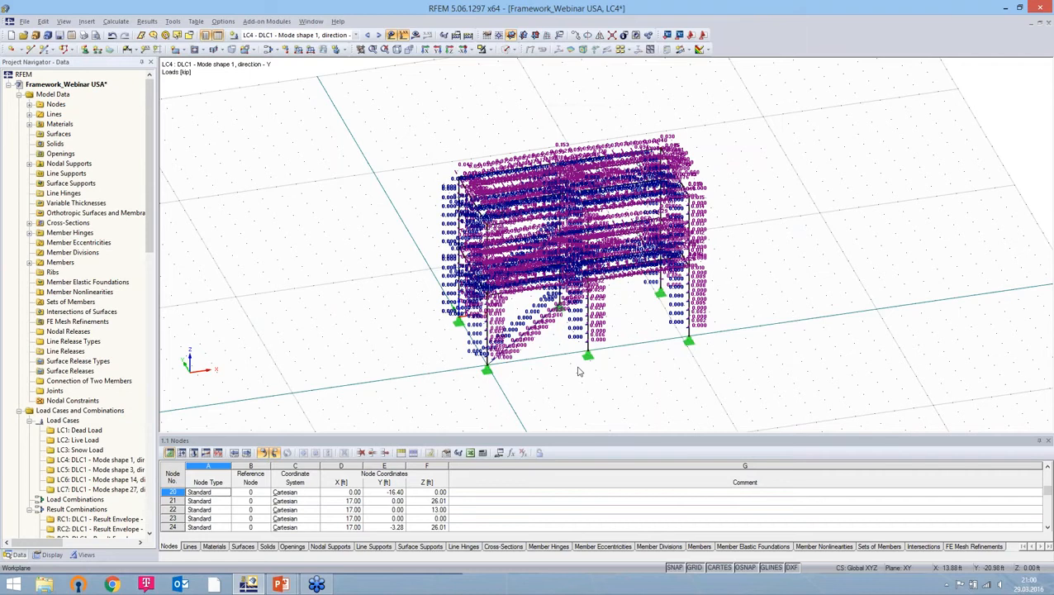
Switch to the PowerPoint slide show and advance to the slide on signed results using dominant mode.
{"action": "key", "text": "alt+Tab"}
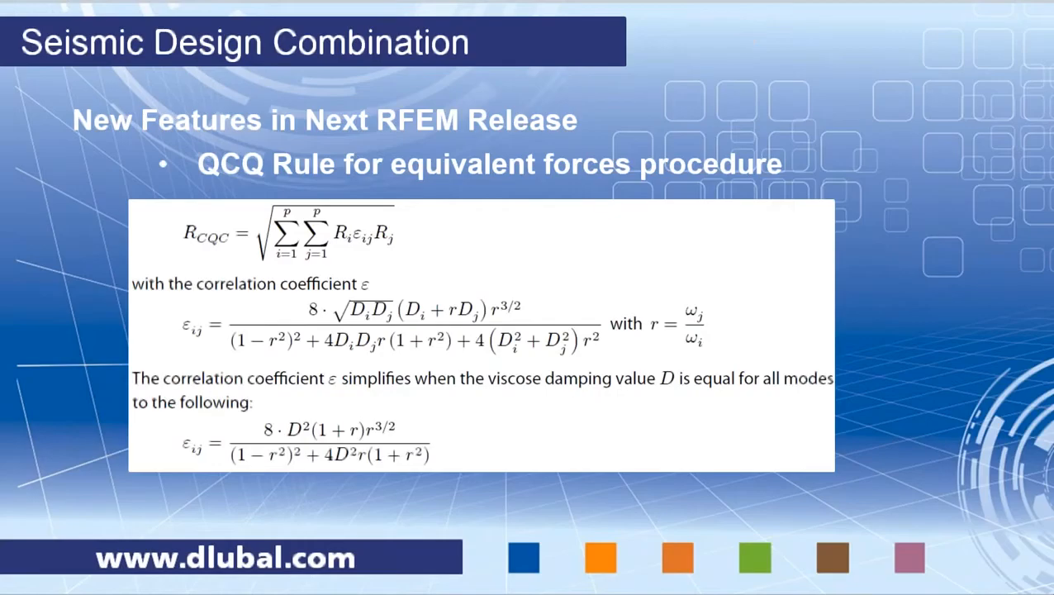
{"action": "key", "text": "Right"}
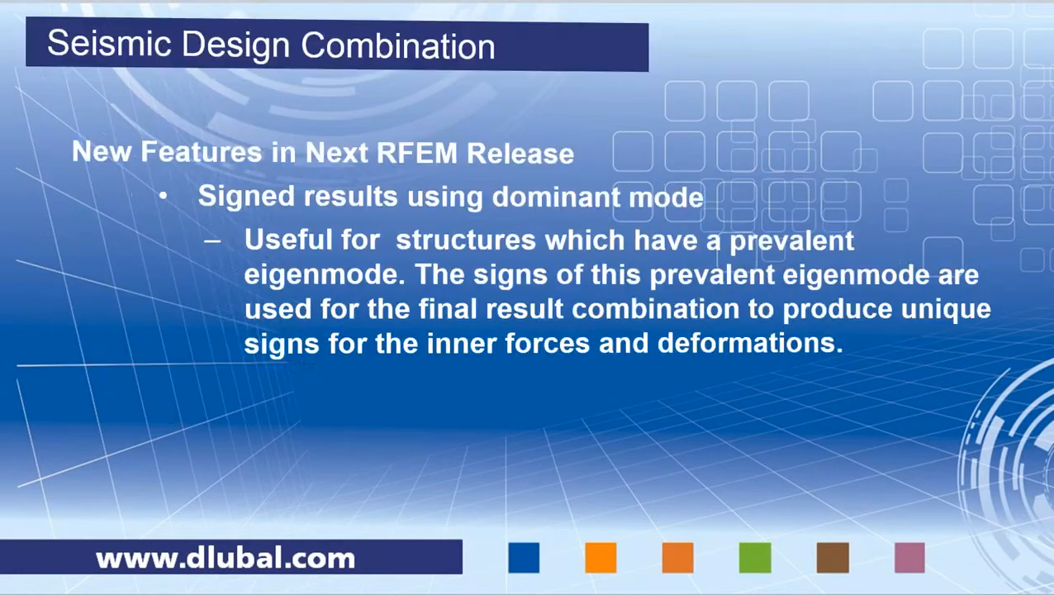
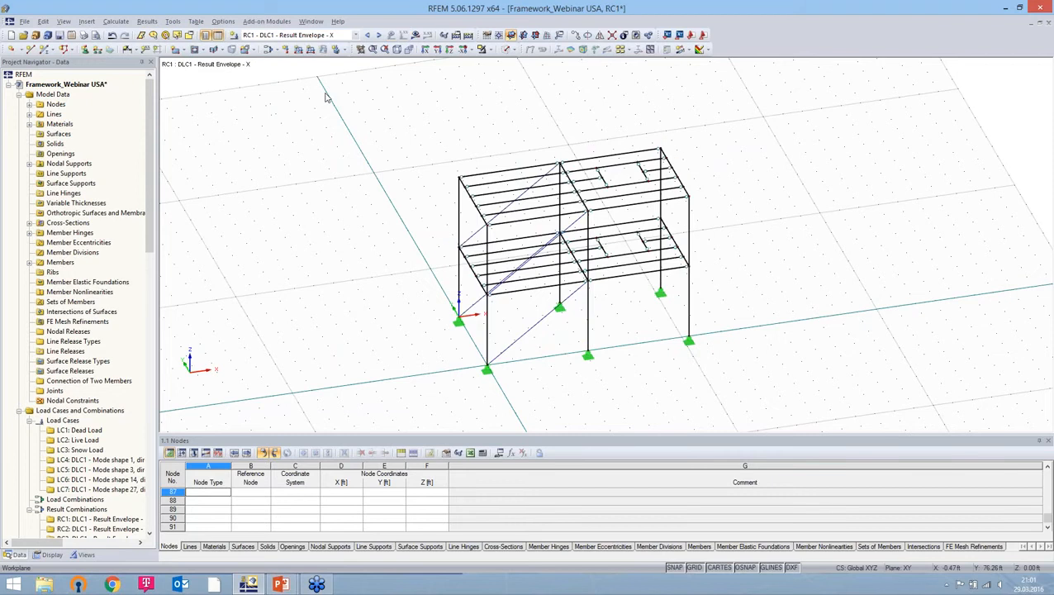
Display the global deformation results of result combination RC1 and examine the frame up close.
{"action": "left_click", "coordinate": [415, 34]}
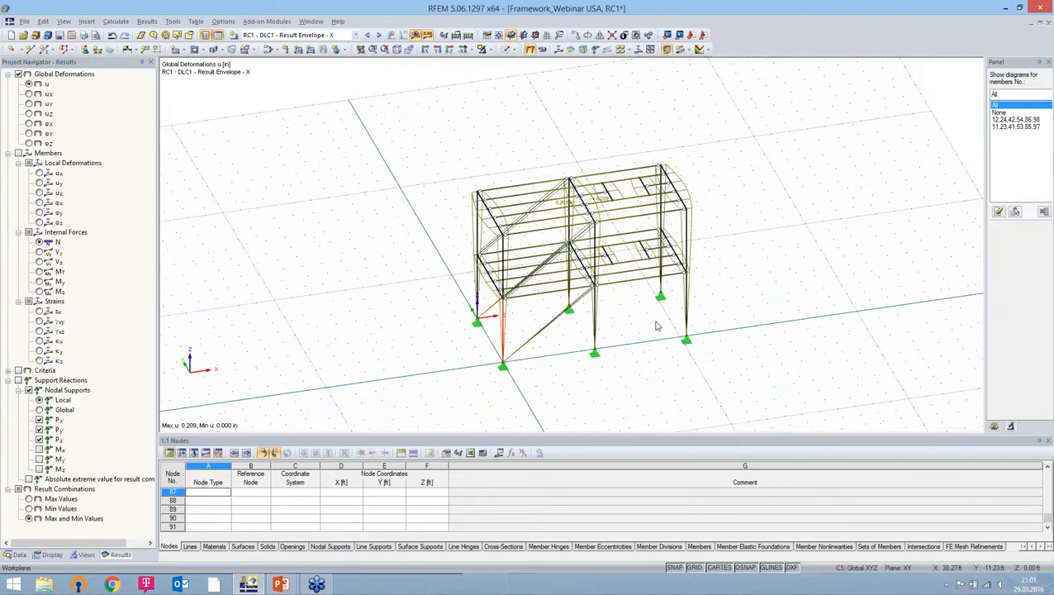
{"action": "scroll", "coordinate": [640, 322], "scroll_direction": "up", "scroll_amount": 3}
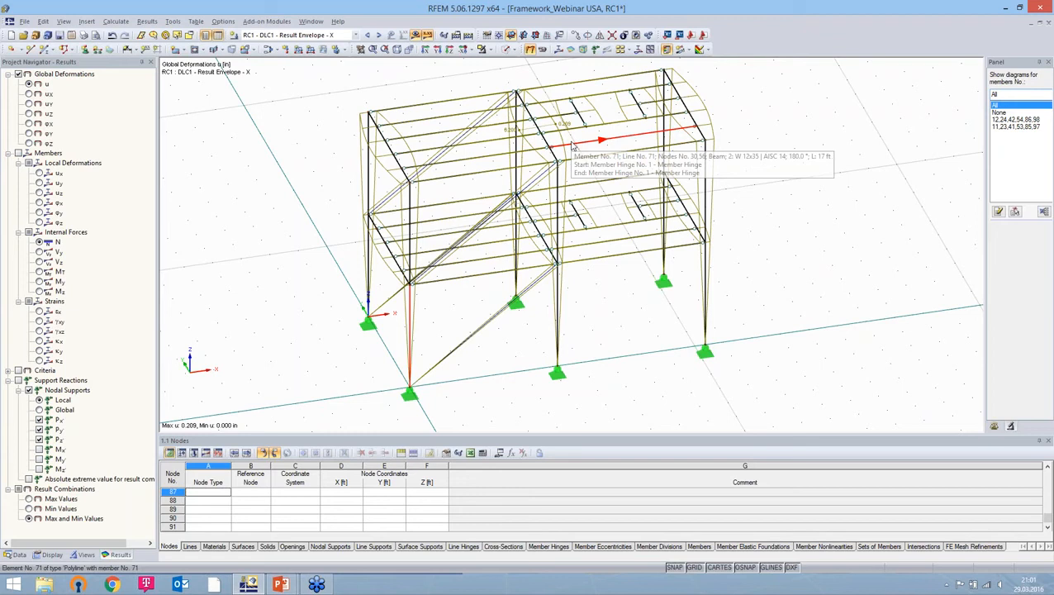
Try setting RC1's extreme value signs to According to LC / CO, look through the selectable load cases, and discard the change.
{"action": "left_click", "coordinate": [17, 555]}
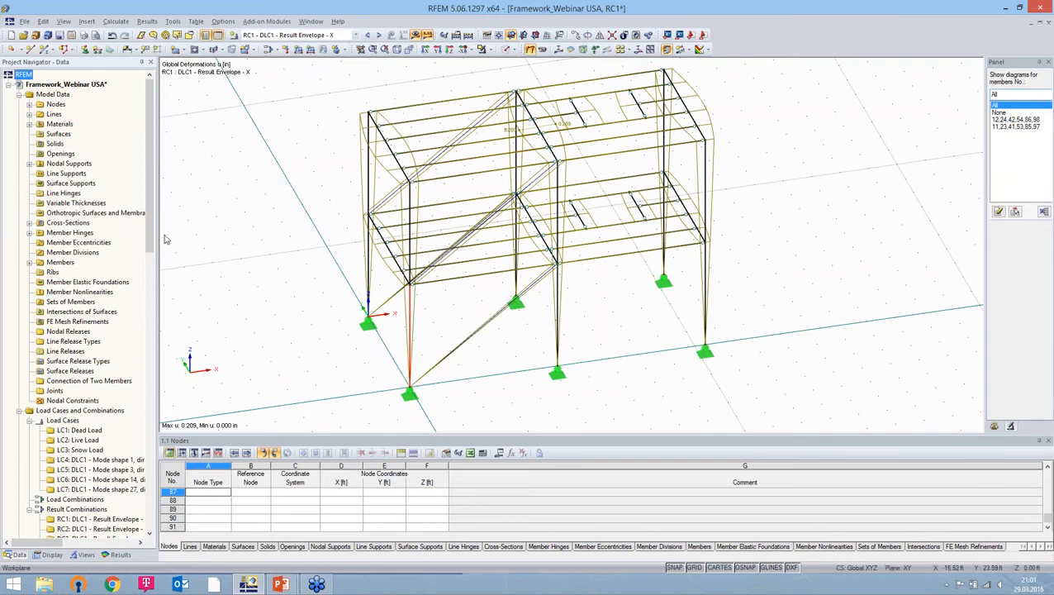
{"action": "left_click_drag", "start_coordinate": [152, 239], "coordinate": [162, 341]}
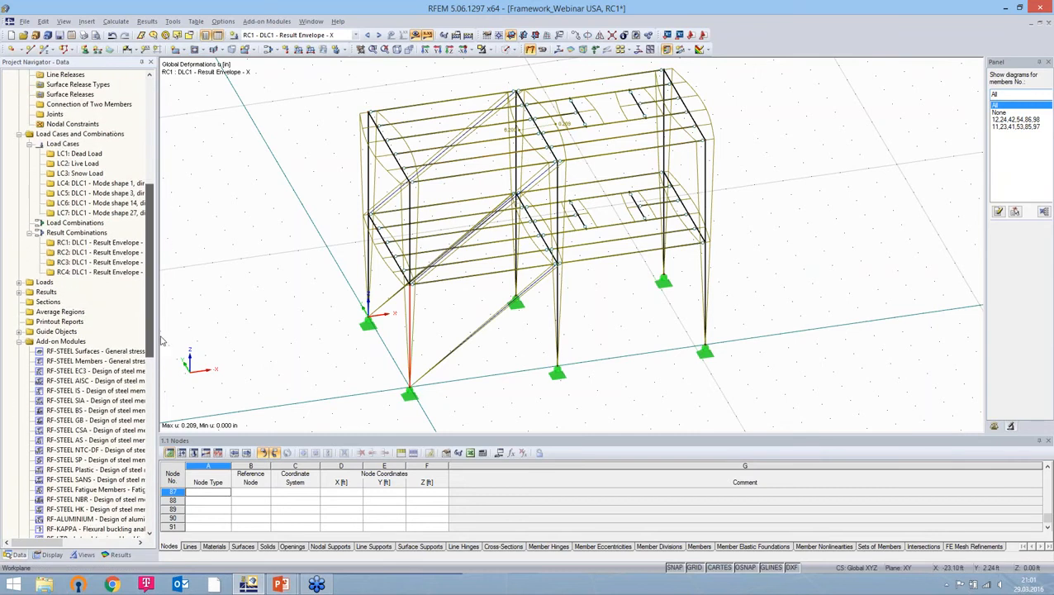
{"action": "left_click", "coordinate": [76, 242]}
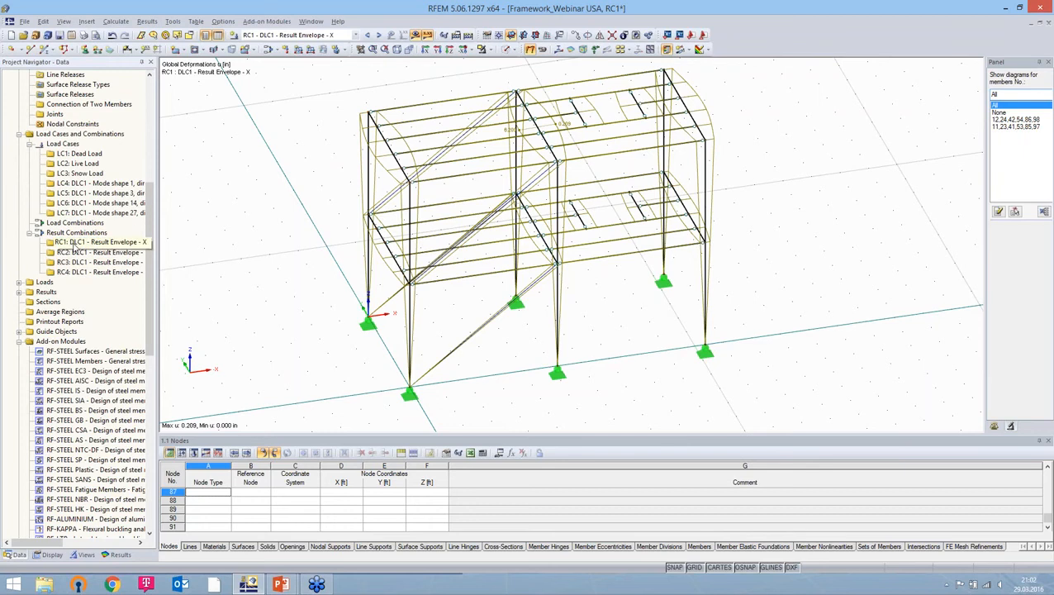
{"action": "right_click", "coordinate": [75, 242]}
{"action": "left_click", "coordinate": [97, 250]}
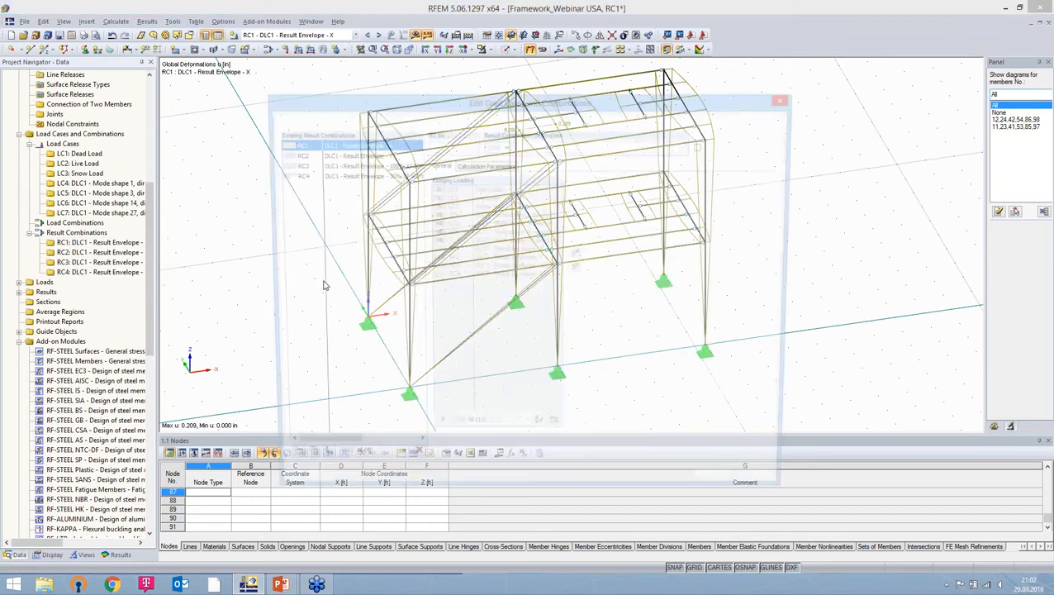
{"action": "left_click", "coordinate": [485, 164]}
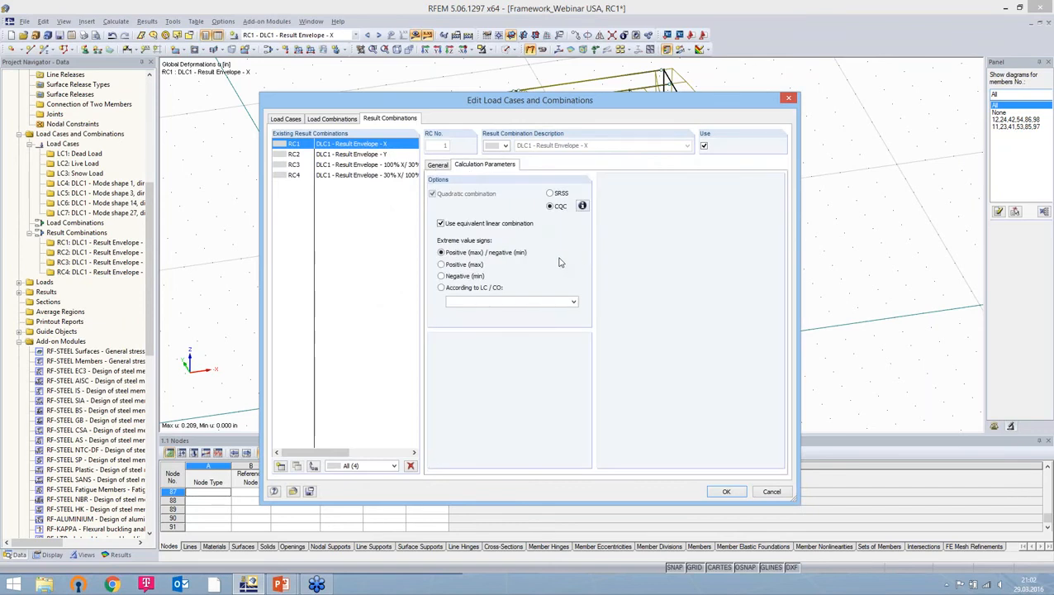
{"action": "left_click", "coordinate": [479, 289]}
{"action": "left_click", "coordinate": [573, 301]}
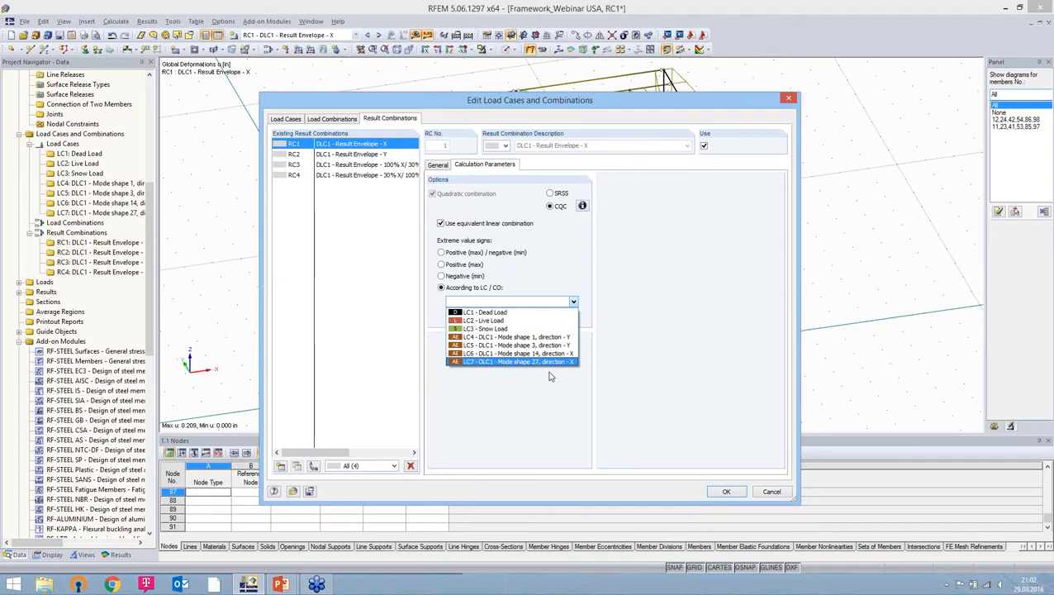
{"action": "left_click", "coordinate": [775, 492]}
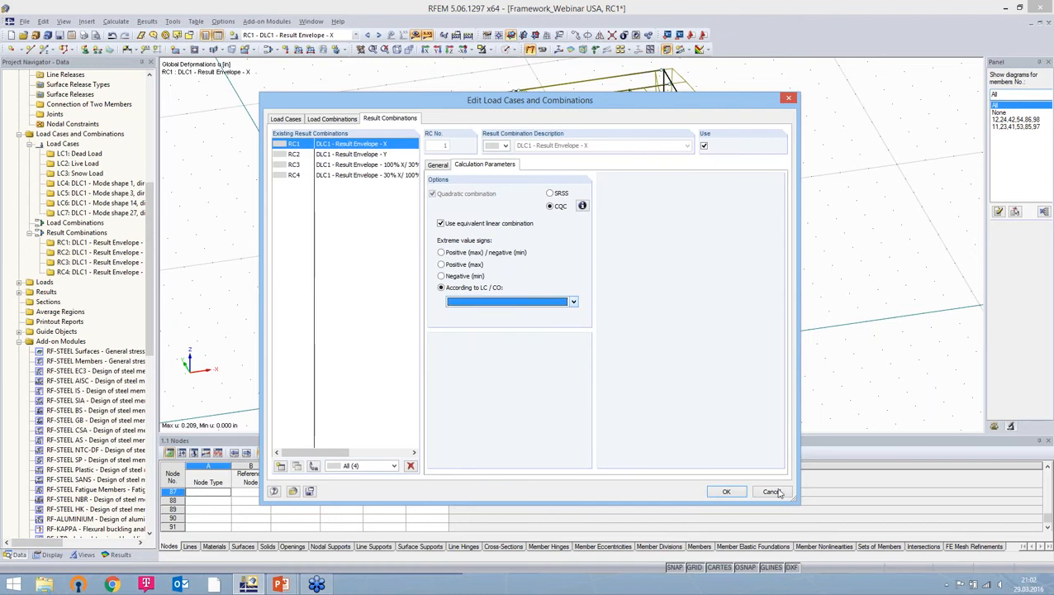
{"action": "left_click", "coordinate": [775, 492]}
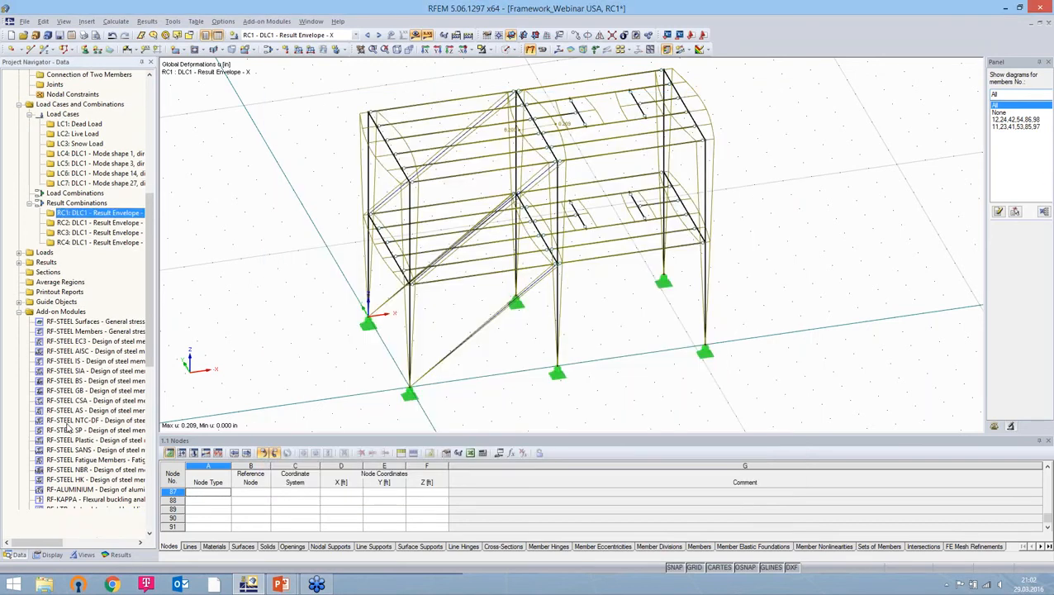
Examine the mode shapes of dynamic load case DLC1 in RF-DYNAM Pro for the dominant effective modal mass factors in X and Y.
{"action": "scroll", "coordinate": [76, 396], "scroll_direction": "down", "scroll_amount": 10}
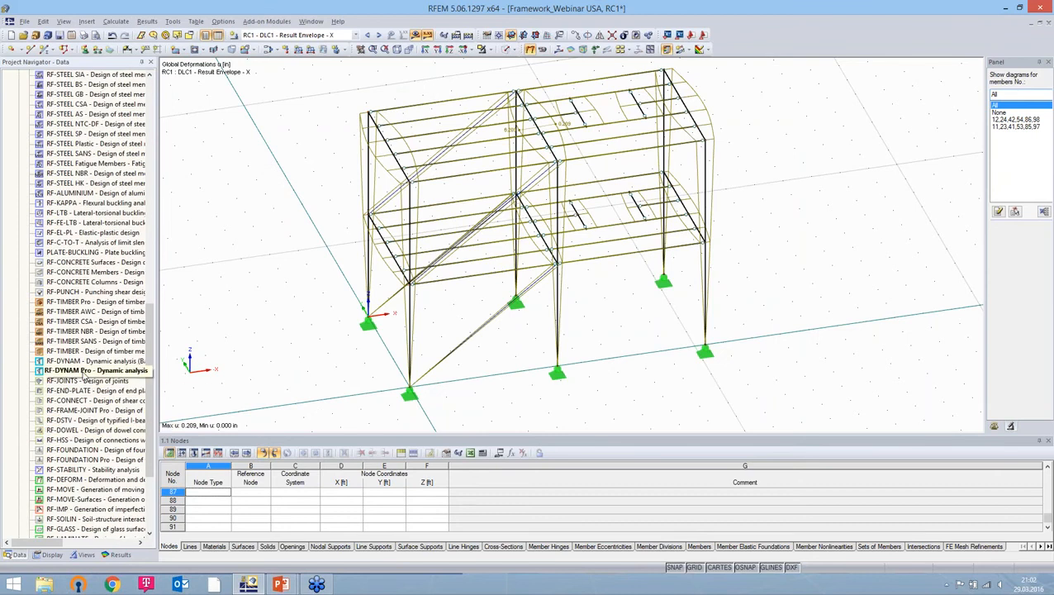
{"action": "double_click", "coordinate": [84, 373]}
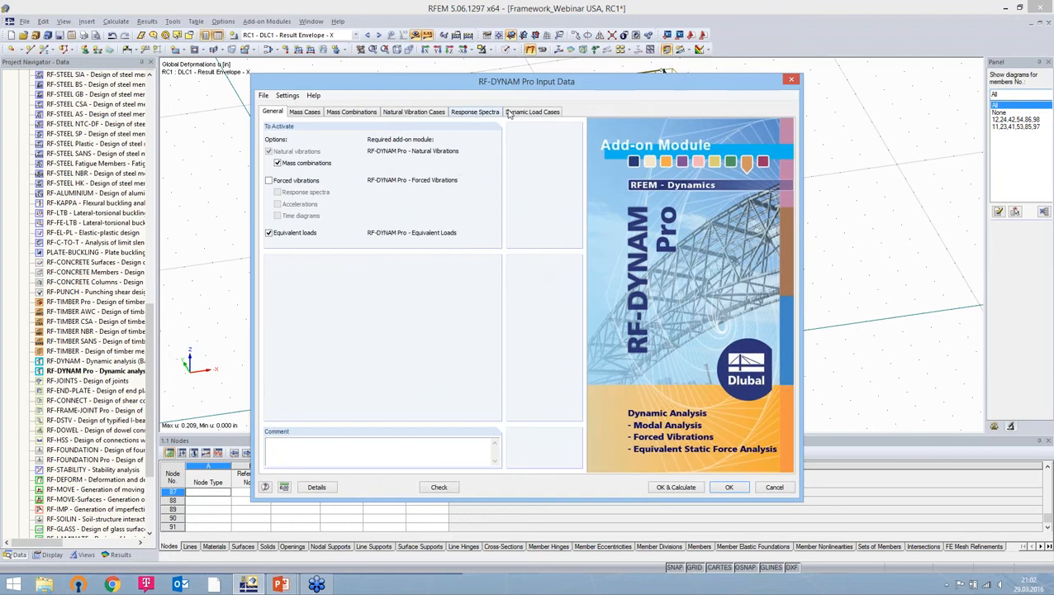
{"action": "left_click", "coordinate": [511, 113]}
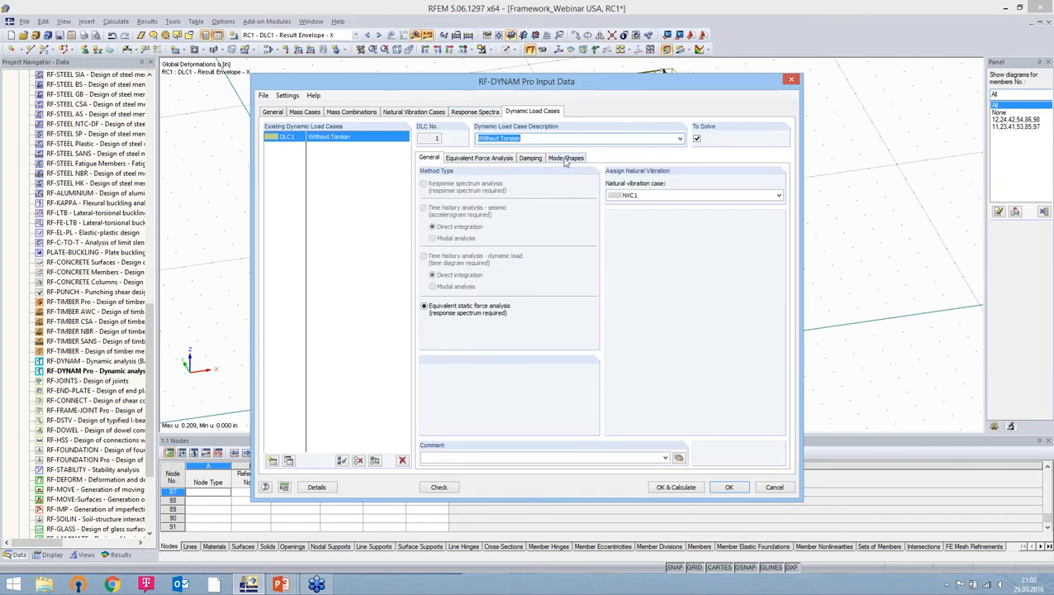
{"action": "left_click", "coordinate": [565, 158]}
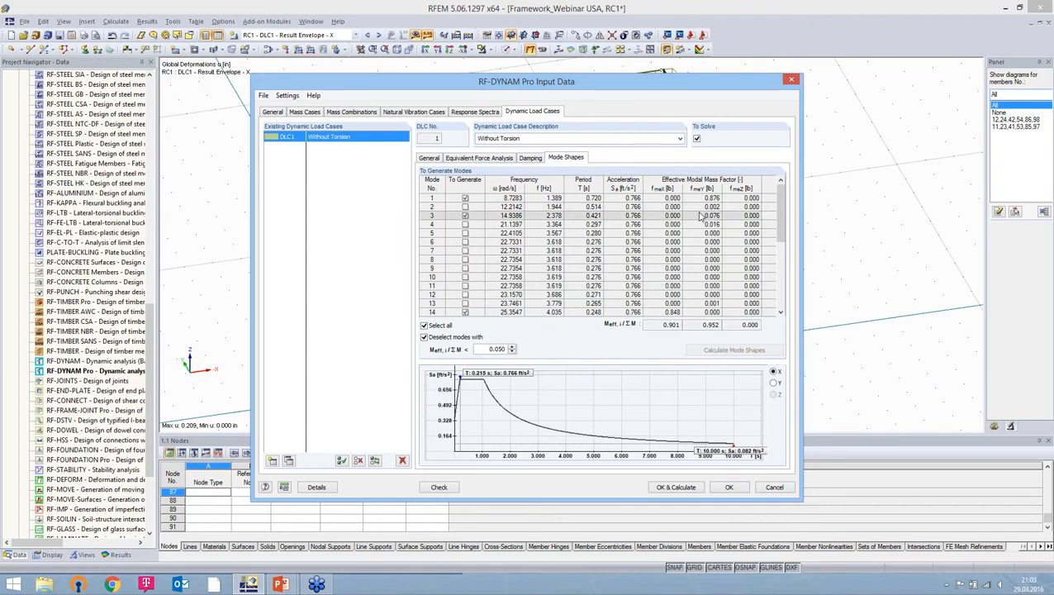
{"action": "left_click_drag", "start_coordinate": [784, 217], "coordinate": [784, 237]}
{"action": "left_click", "coordinate": [671, 268]}
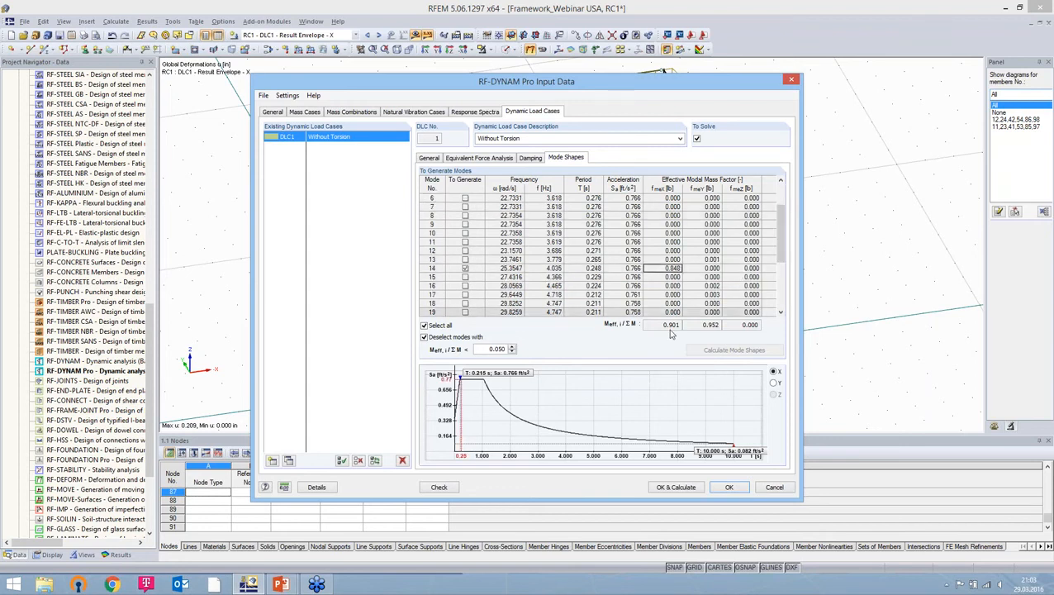
{"action": "left_click_drag", "start_coordinate": [783, 255], "coordinate": [784, 230]}
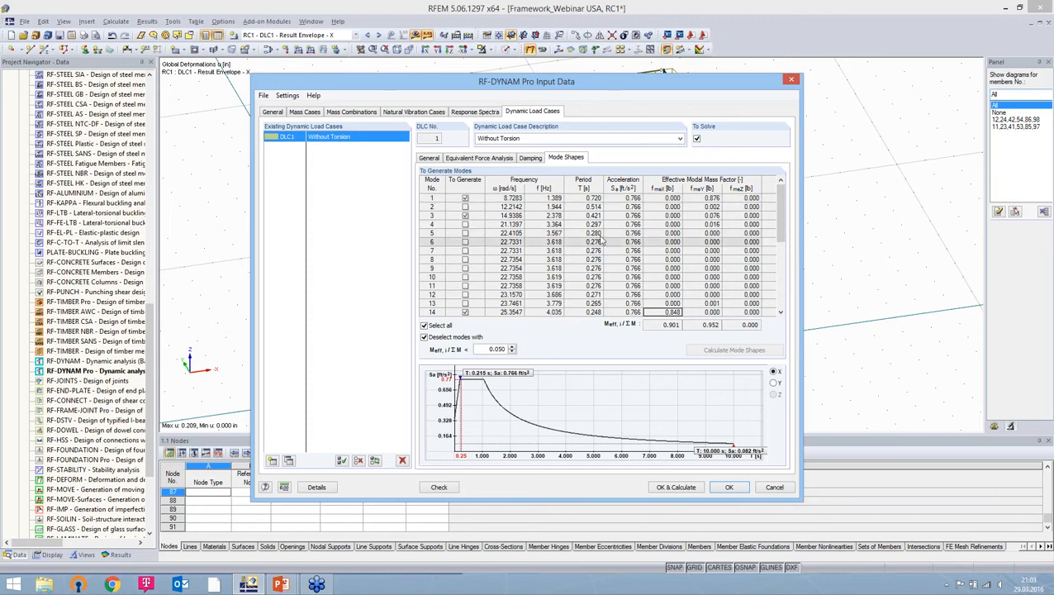
{"action": "left_click", "coordinate": [703, 199]}
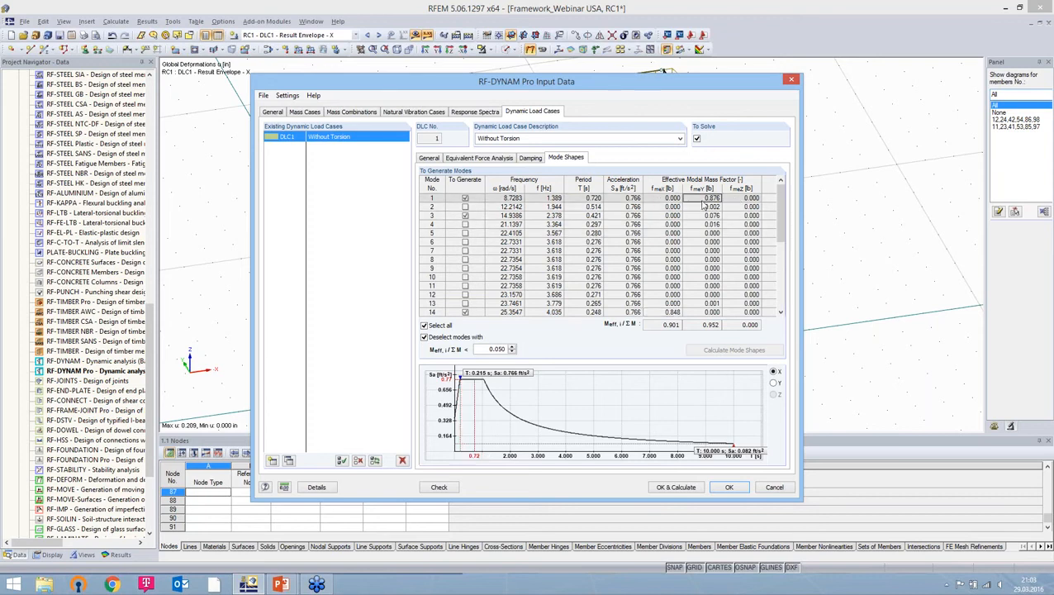
{"action": "left_click", "coordinate": [673, 312]}
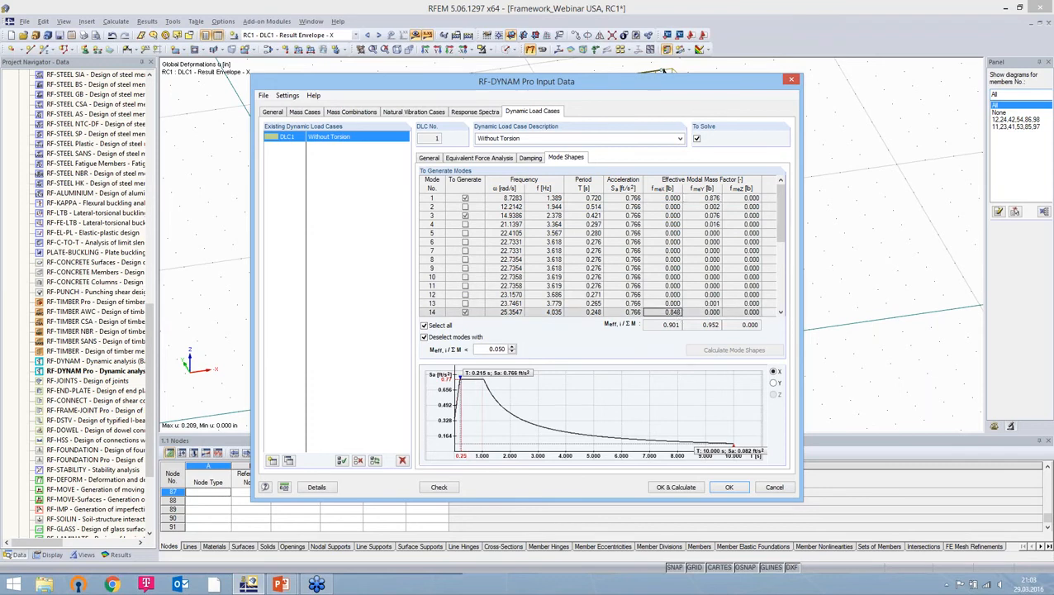
{"action": "left_click", "coordinate": [774, 488]}
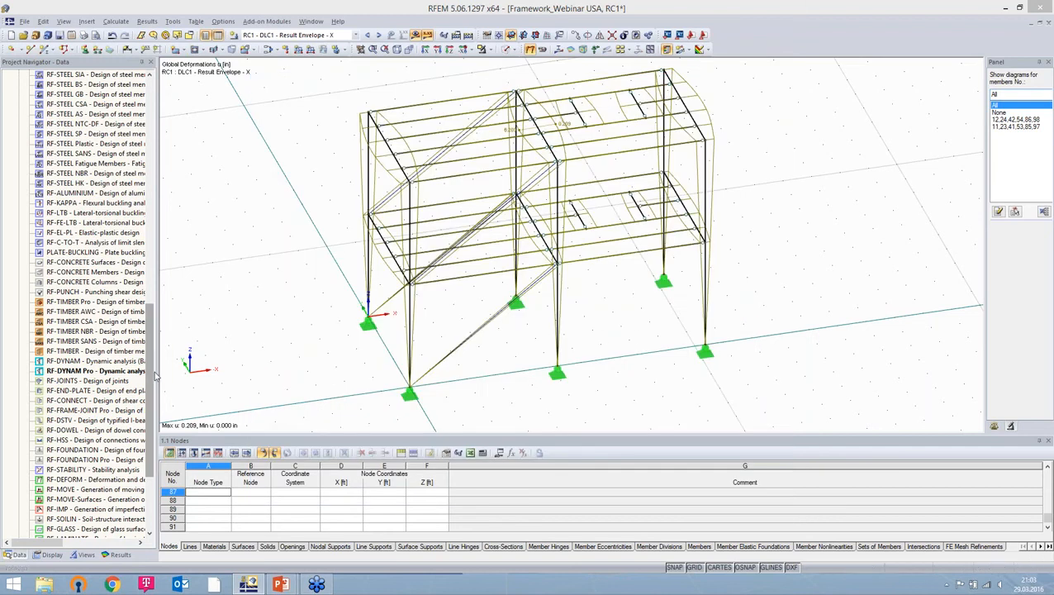
Set result combination RC1's extreme value signs to According to LC / CO using the dominant X-direction mode shape load case, and apply it.
{"action": "scroll", "coordinate": [91, 380], "scroll_direction": "up", "scroll_amount": 15}
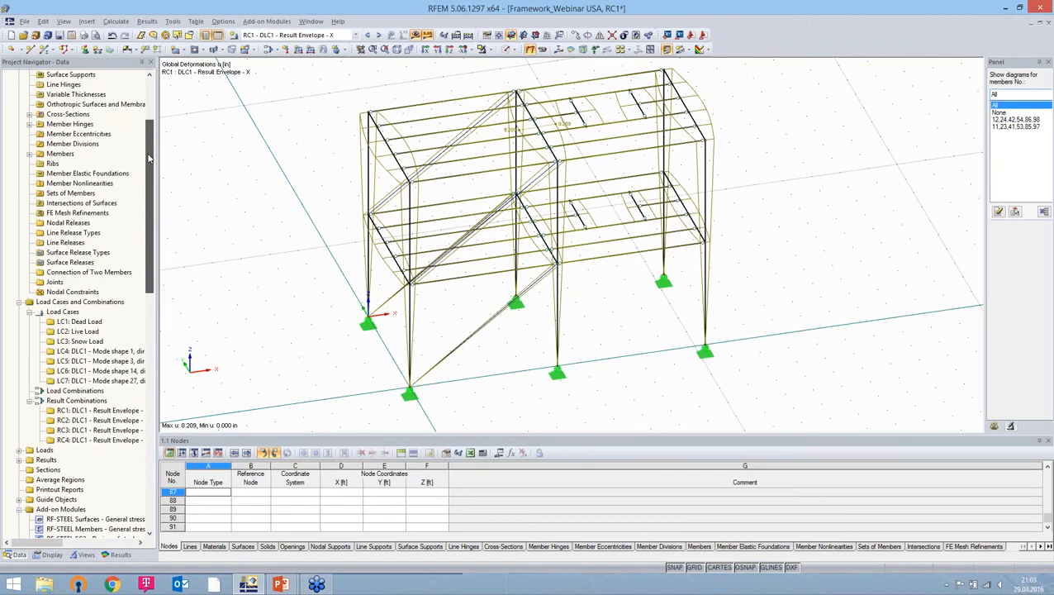
{"action": "scroll", "coordinate": [90, 406], "scroll_direction": "down", "scroll_amount": 1}
{"action": "right_click", "coordinate": [89, 404]}
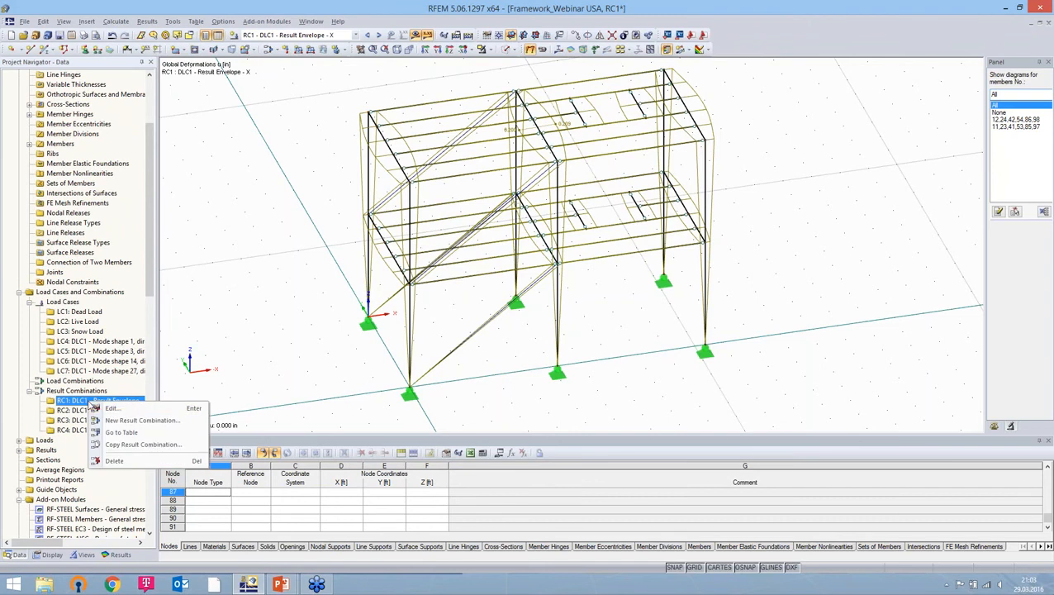
{"action": "left_click", "coordinate": [111, 409]}
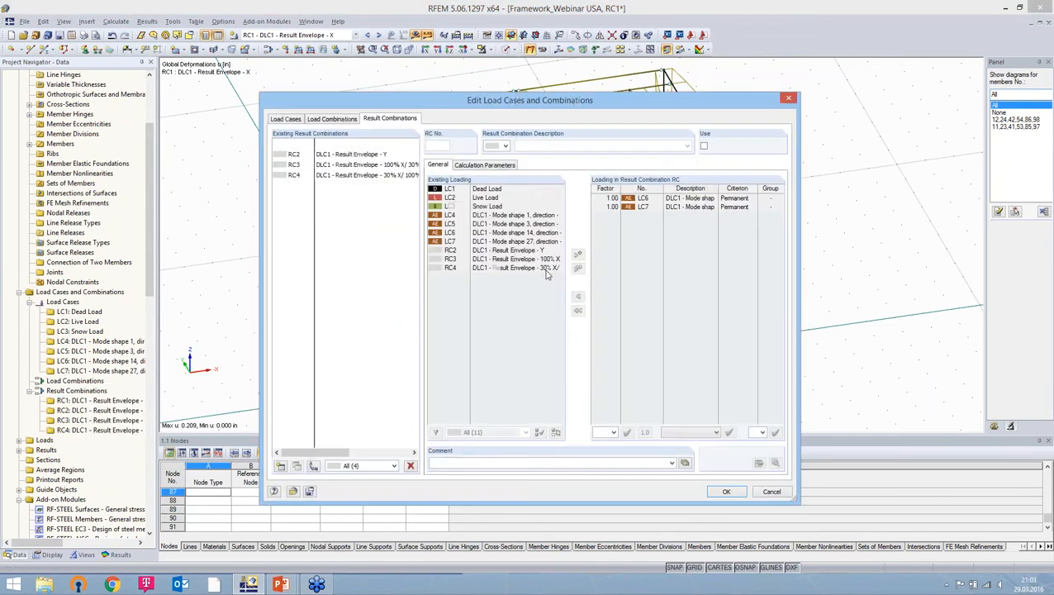
{"action": "left_click", "coordinate": [485, 164]}
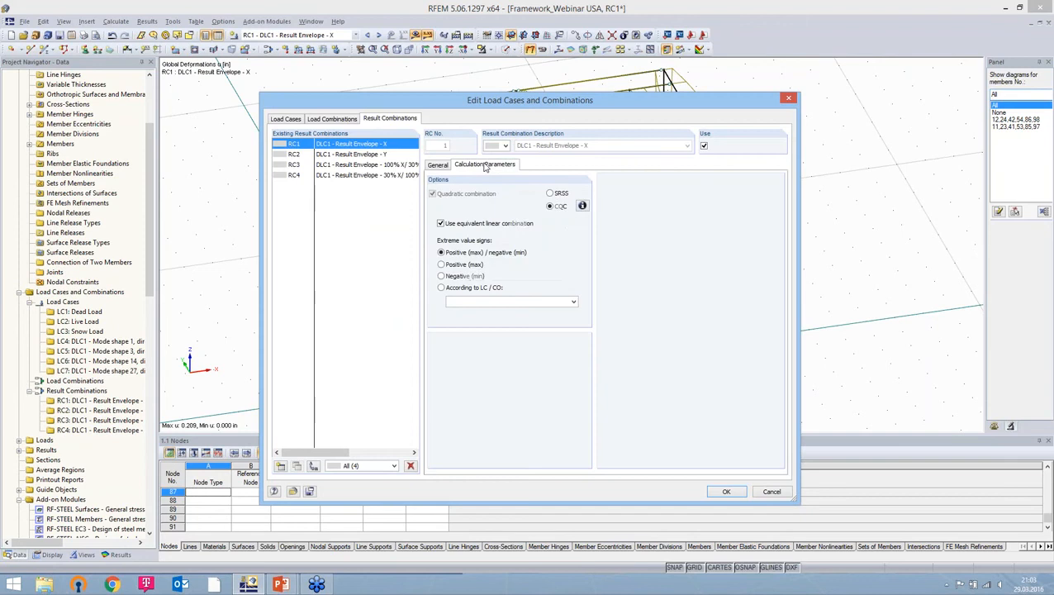
{"action": "left_click", "coordinate": [468, 288]}
{"action": "left_click", "coordinate": [573, 301]}
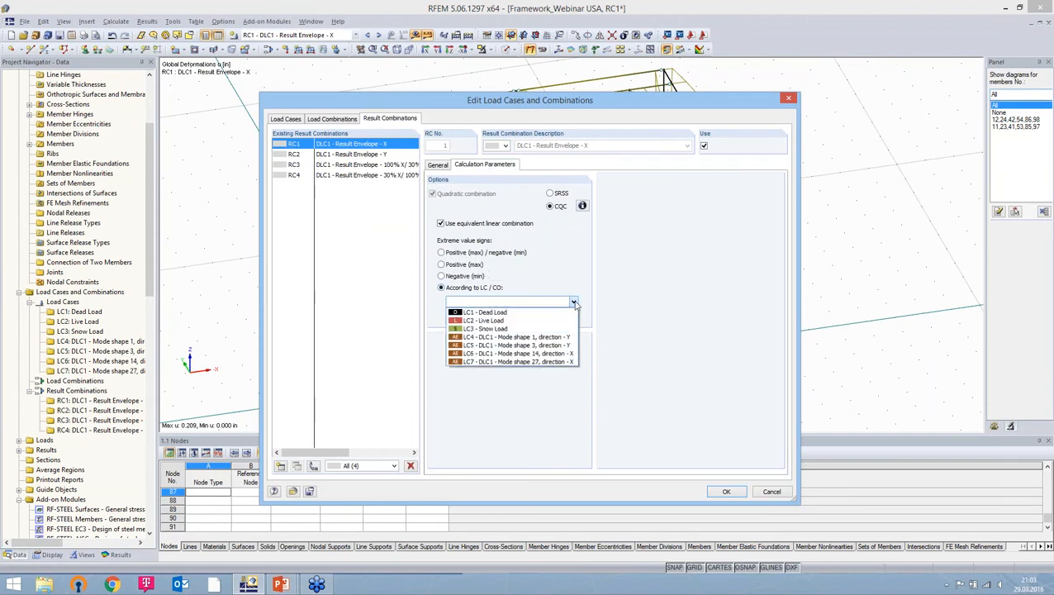
{"action": "left_click", "coordinate": [523, 359]}
{"action": "left_click", "coordinate": [727, 492]}
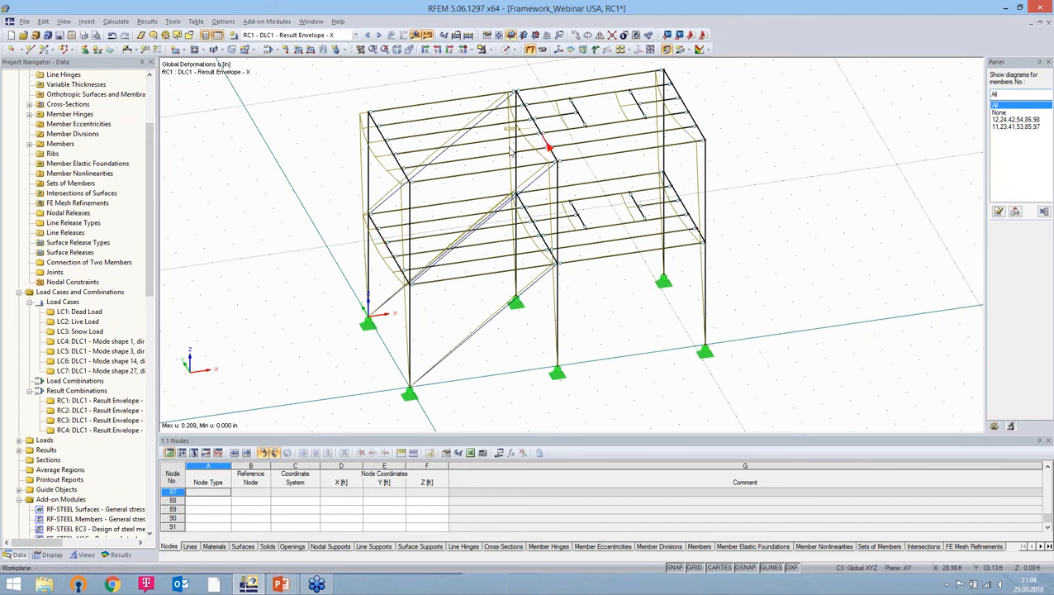
Set result combination RC2's extreme value signs to According to LC / CO with LC4 - DLC1 - Mode shape 1, direction - Y, and apply it.
{"action": "left_click", "coordinate": [87, 411]}
{"action": "right_click", "coordinate": [86, 411]}
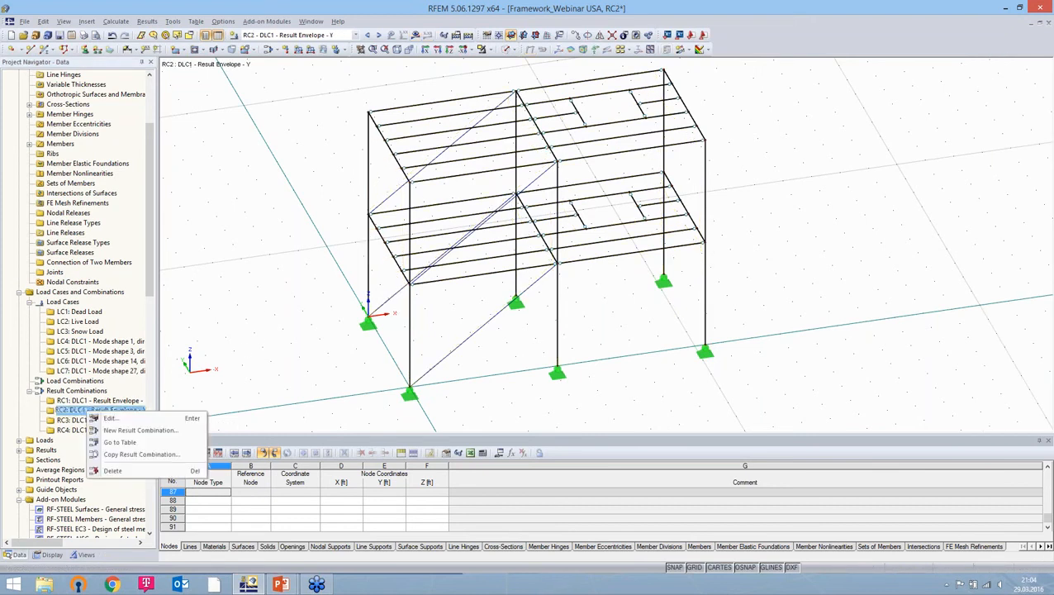
{"action": "left_click", "coordinate": [133, 422]}
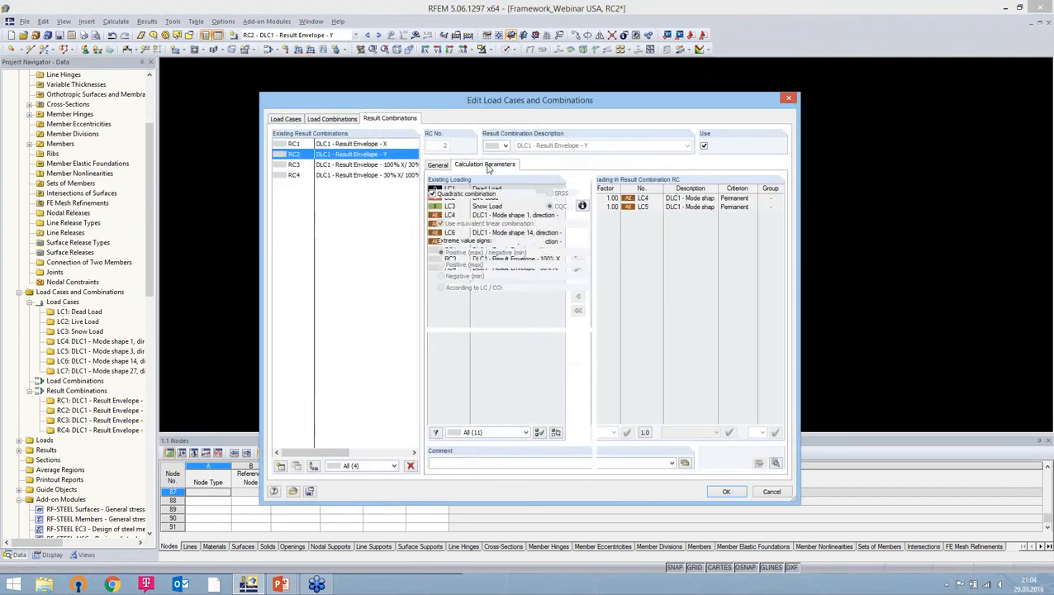
{"action": "left_click", "coordinate": [485, 165]}
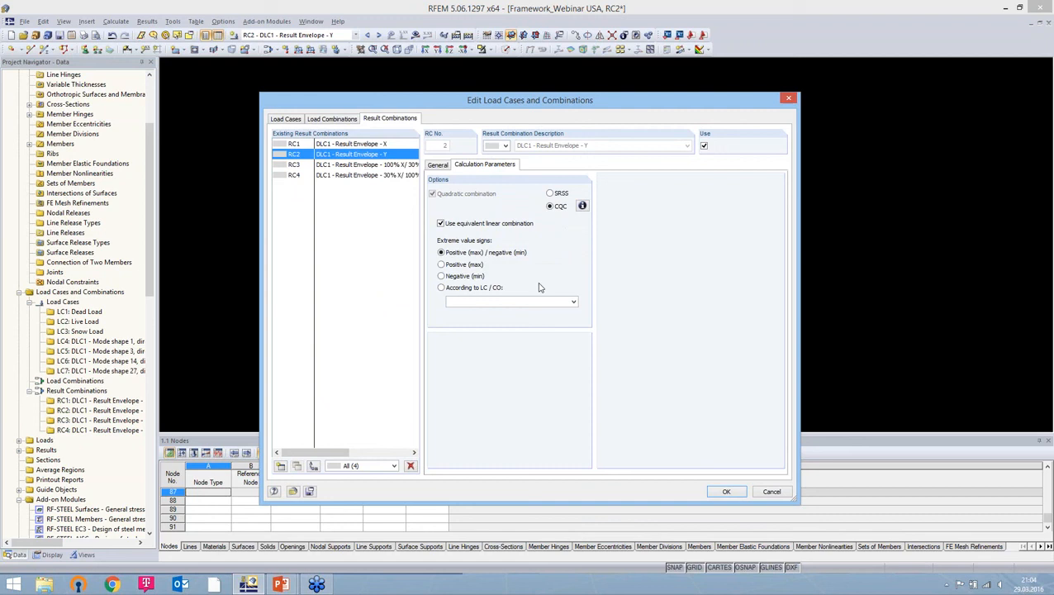
{"action": "left_click", "coordinate": [461, 290]}
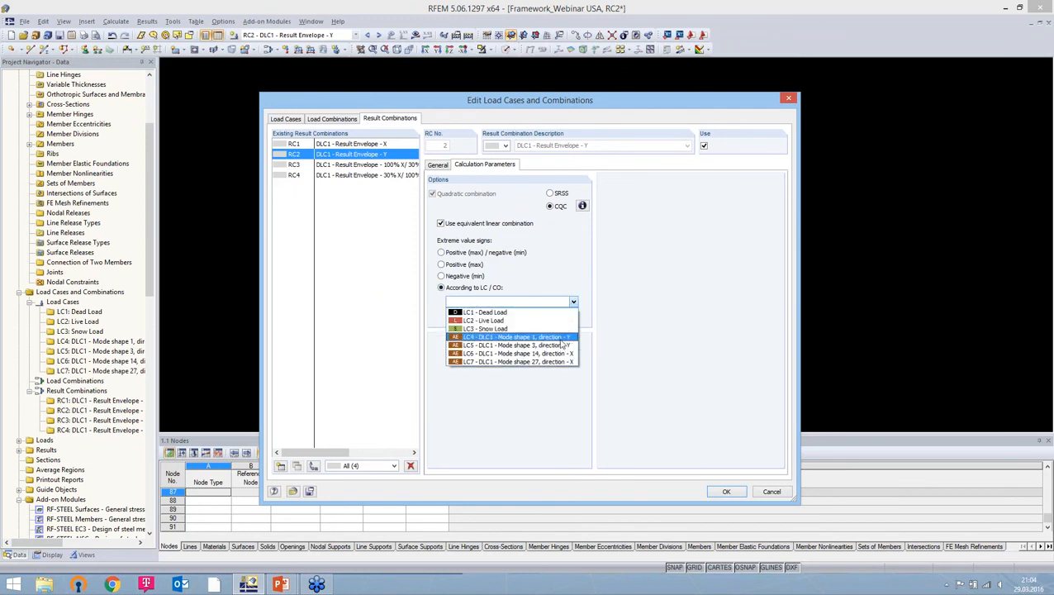
{"action": "left_click", "coordinate": [560, 338]}
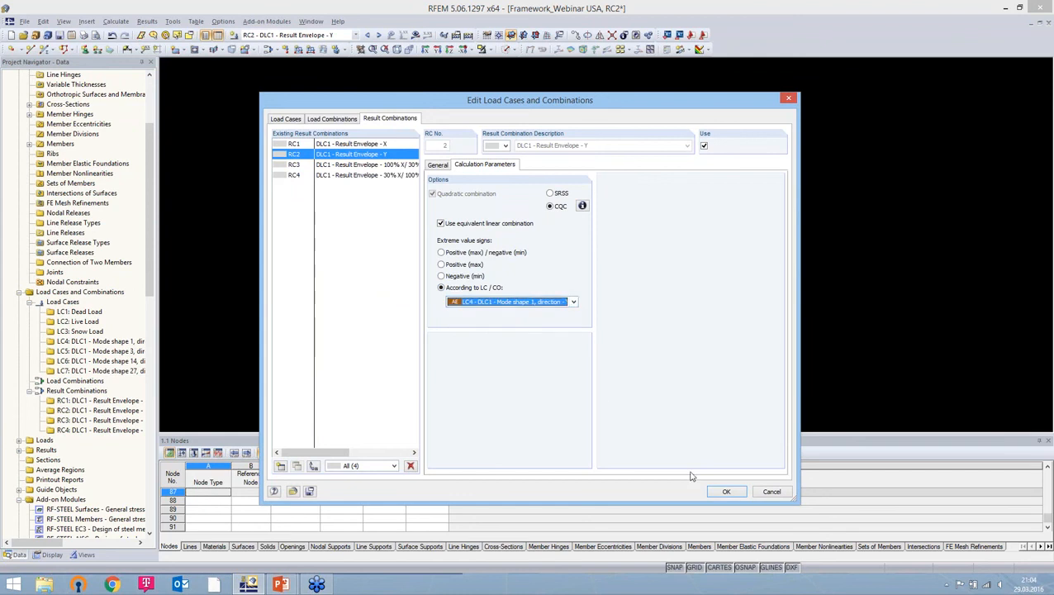
{"action": "left_click", "coordinate": [728, 492]}
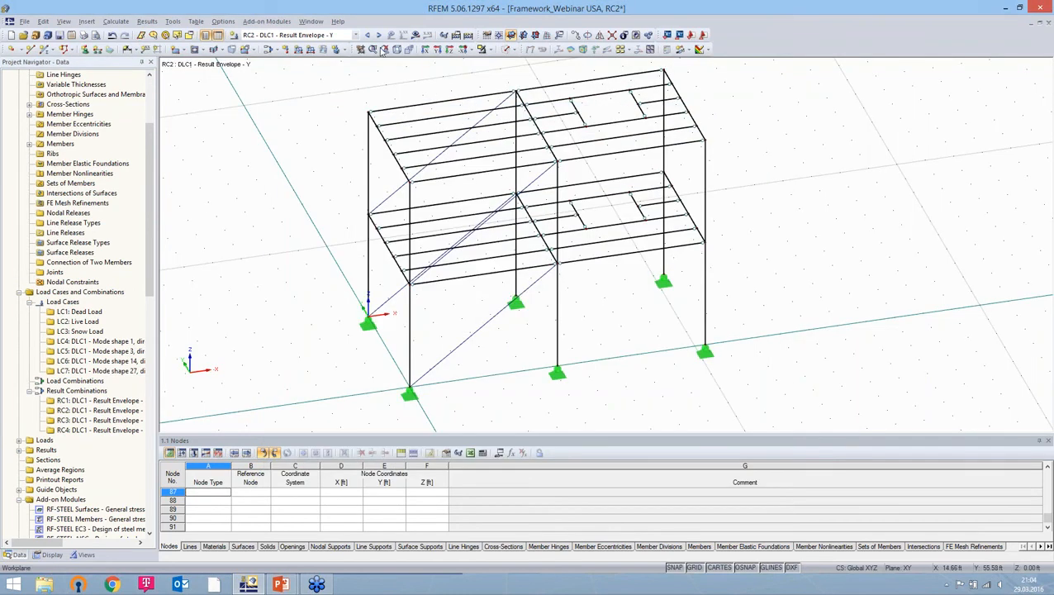
Display the global deformation results of result combination RC2 and examine the deformed frame from several angles.
{"action": "left_click", "coordinate": [419, 37]}
{"action": "left_click", "coordinate": [504, 309]}
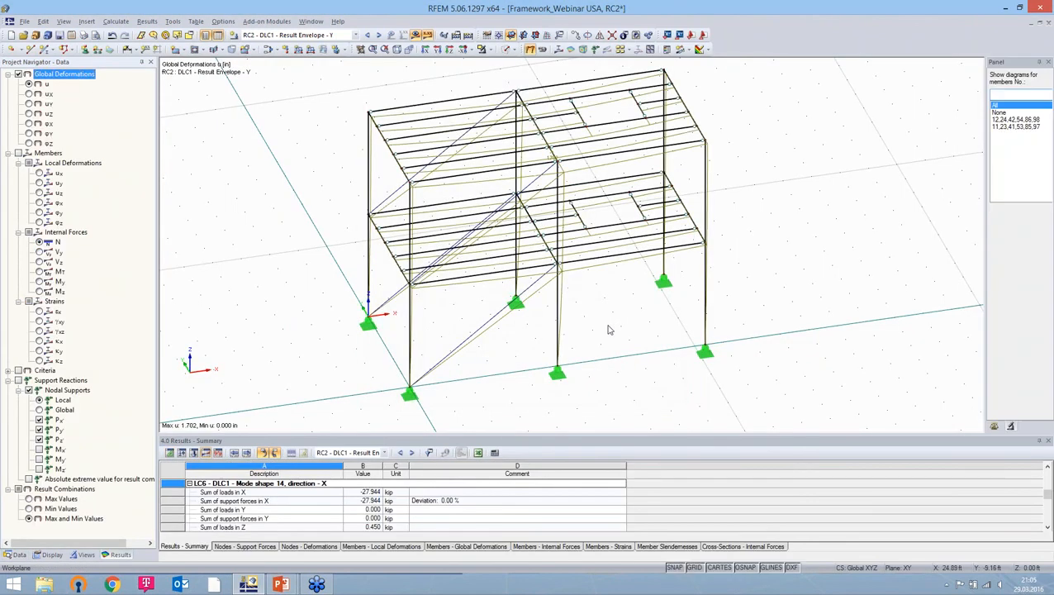
{"action": "middle_click_drag", "start_coordinate": [332, 209], "coordinate": [560, 216], "text": "ctrl"}
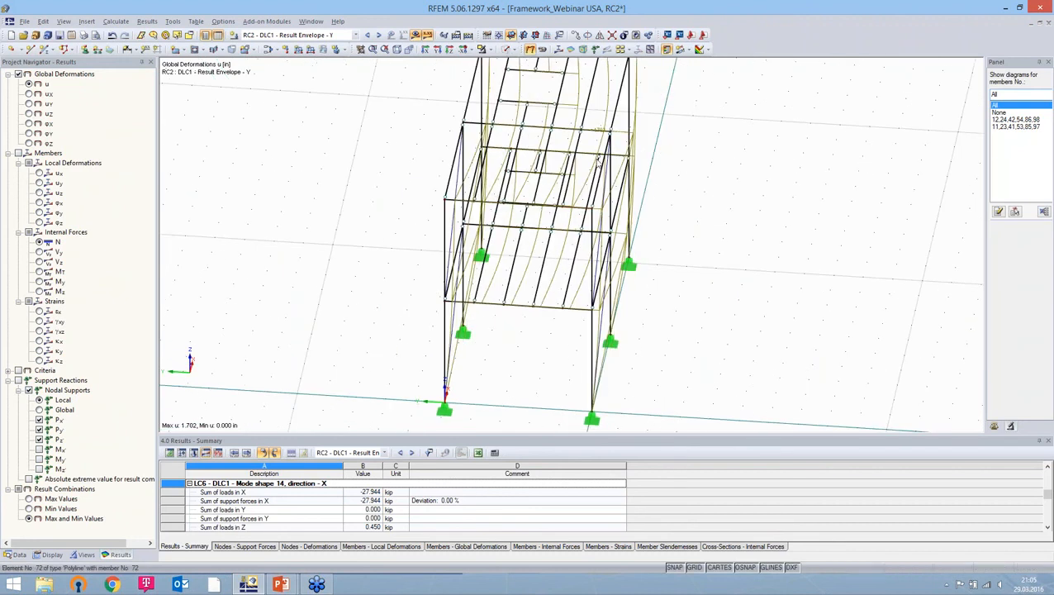
{"action": "scroll", "coordinate": [619, 136], "scroll_direction": "up", "scroll_amount": 2}
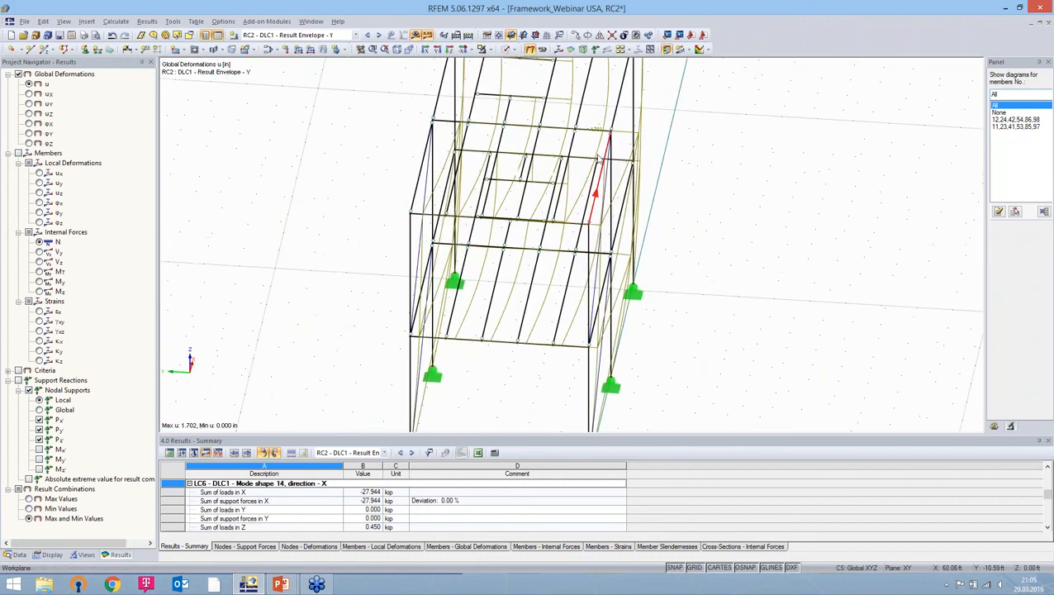
{"action": "middle_click_drag", "start_coordinate": [677, 297], "coordinate": [564, 291], "text": "ctrl"}
{"action": "right_click", "coordinate": [564, 291]}
{"action": "left_click", "coordinate": [628, 355]}
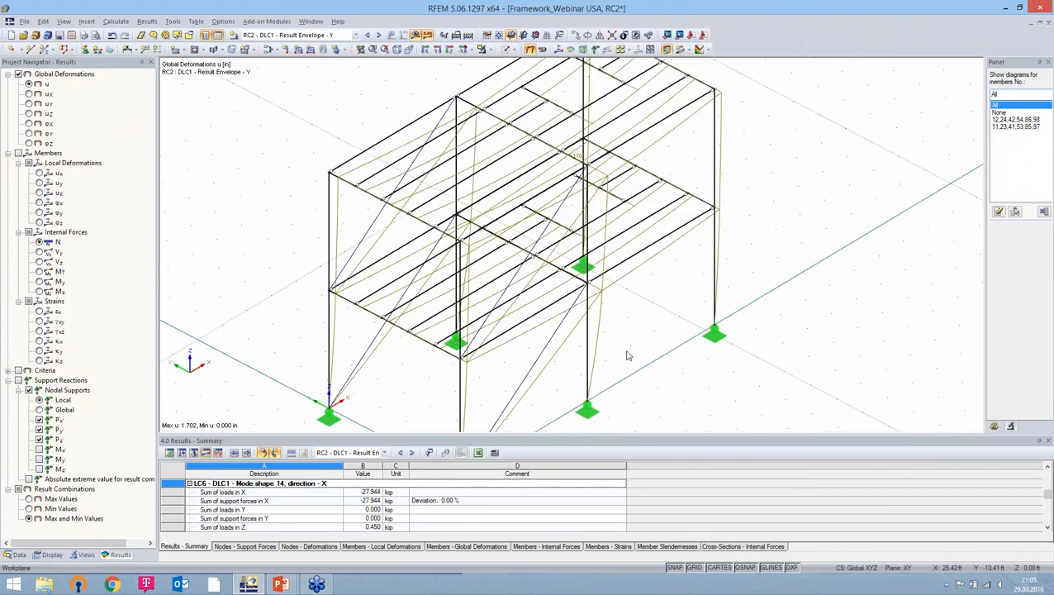